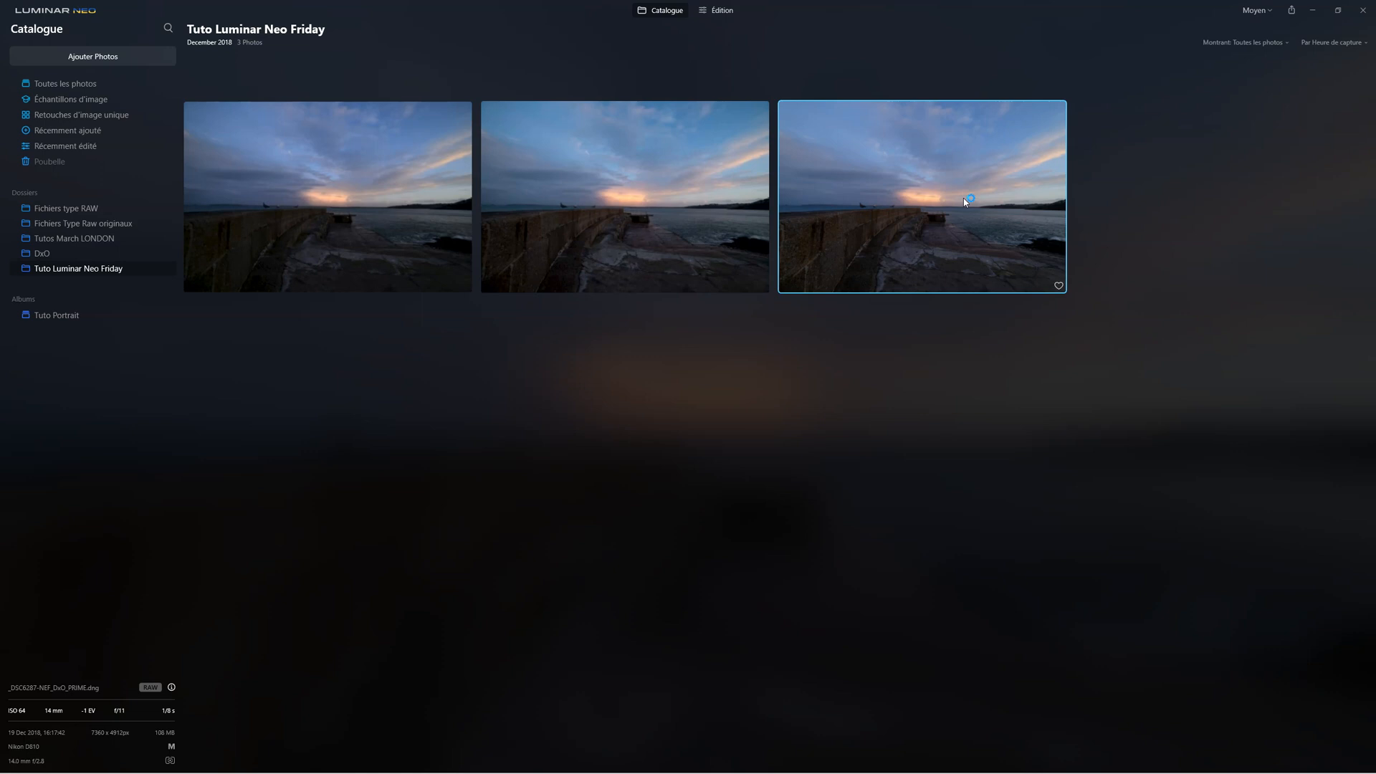
Open the selected seaside photo for editing and level its horizon automatically with the Recadrer tool
{"action": "left_click", "coordinate": [722, 10]}
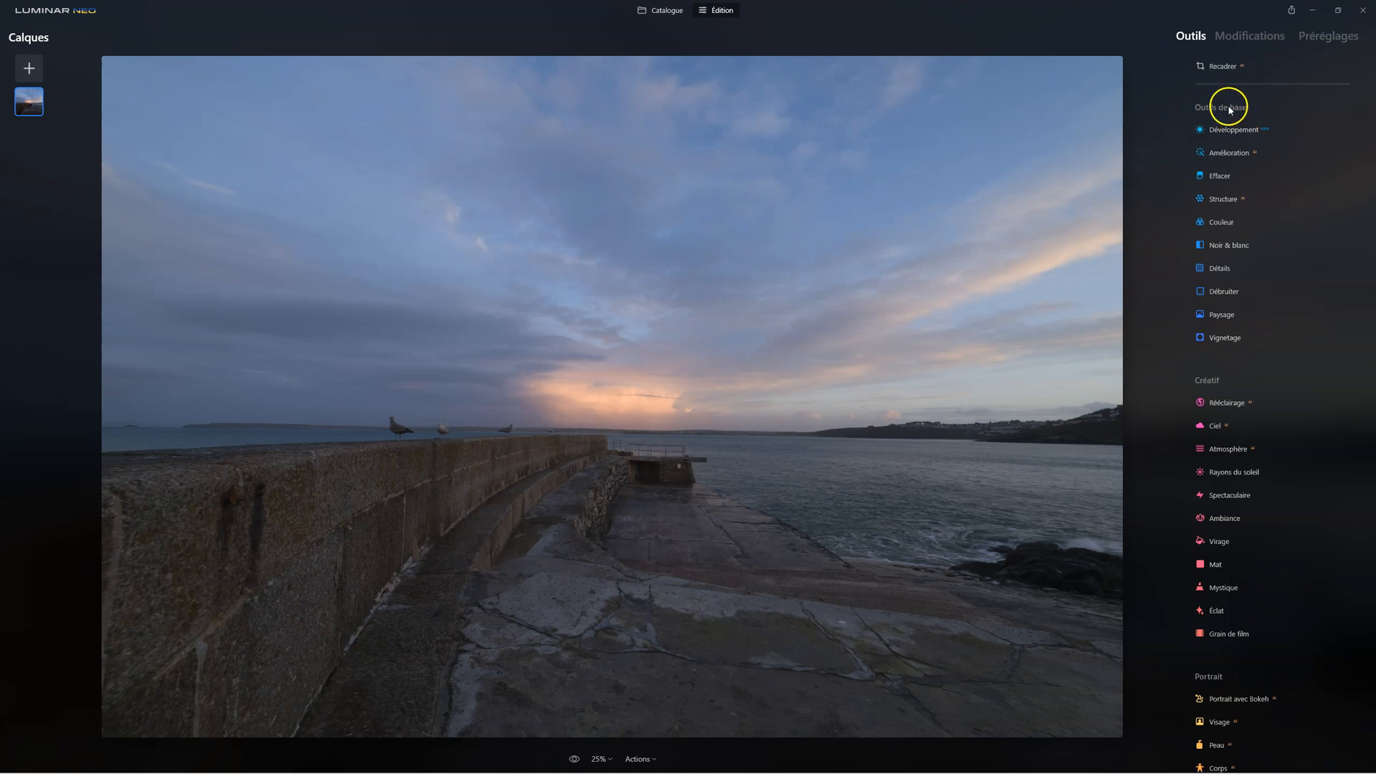
{"action": "left_click", "coordinate": [1222, 68]}
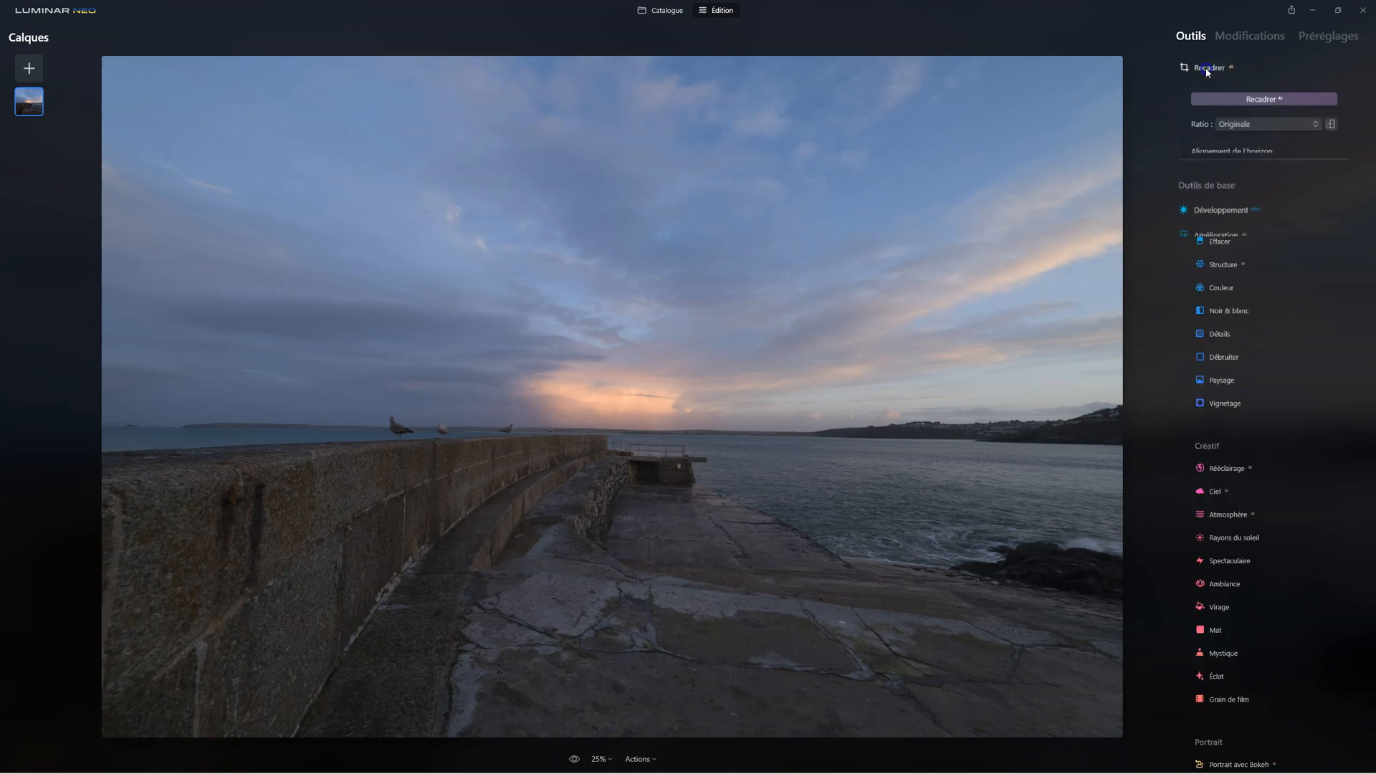
{"action": "left_click", "coordinate": [1230, 192]}
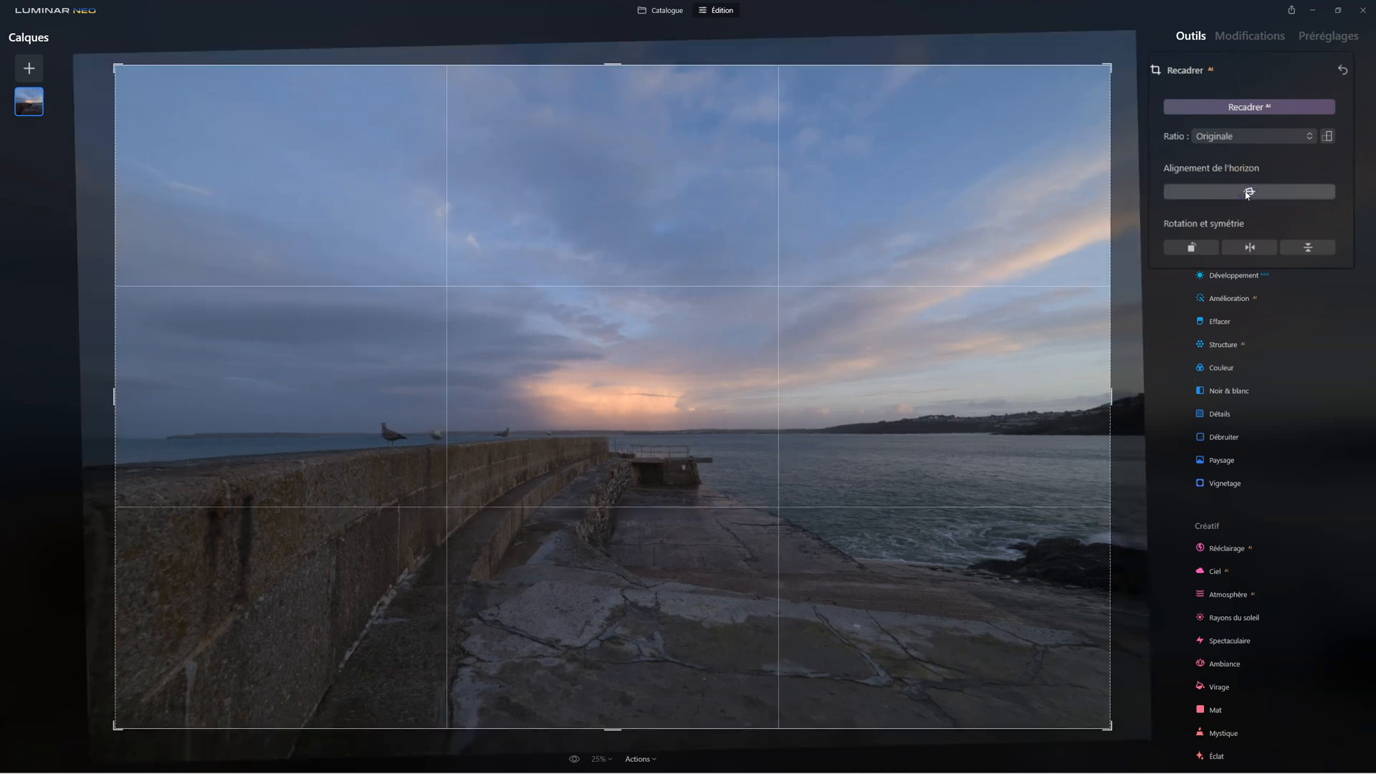
{"action": "left_click", "coordinate": [1219, 67]}
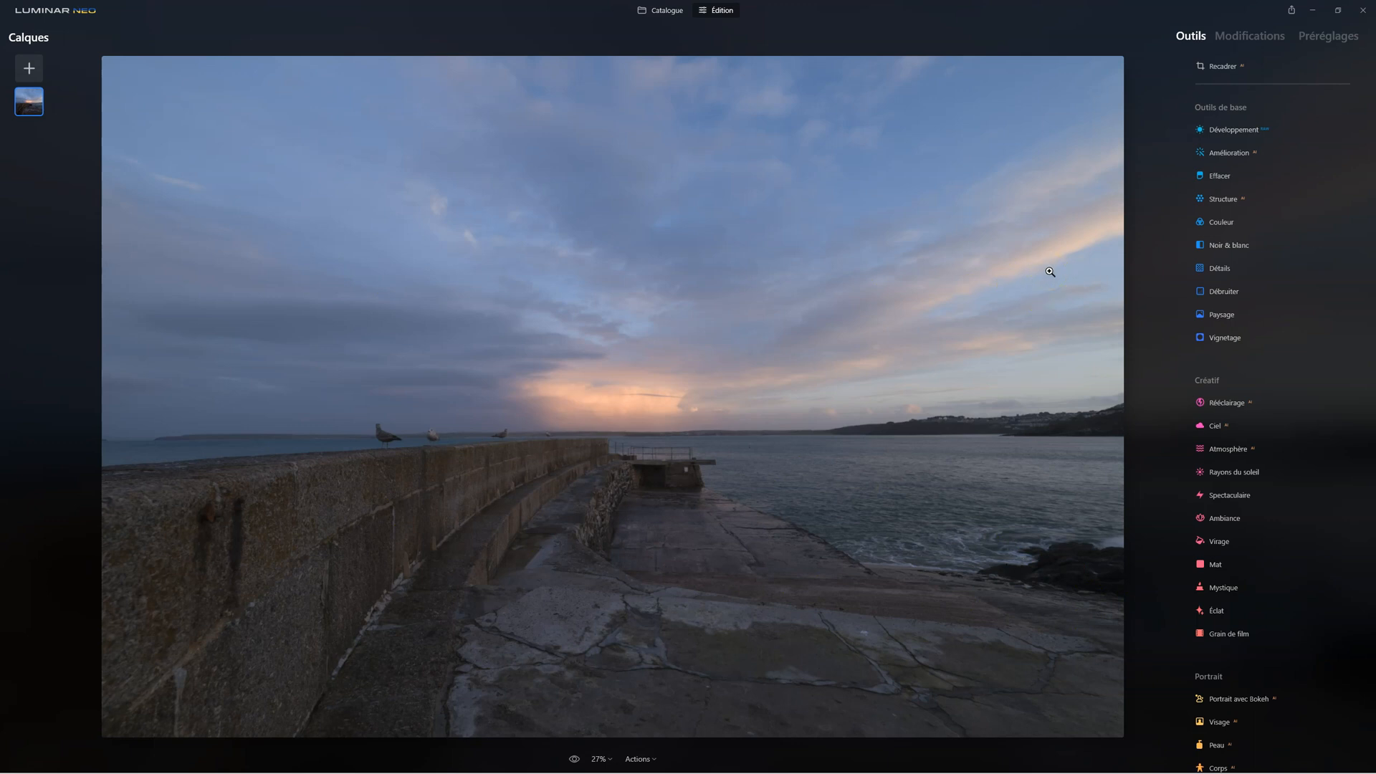
Open the Développement tool and expand its collapsed sections, from Noirs et blancs and Courbes through Optique and Transform
{"action": "left_click", "coordinate": [1233, 134]}
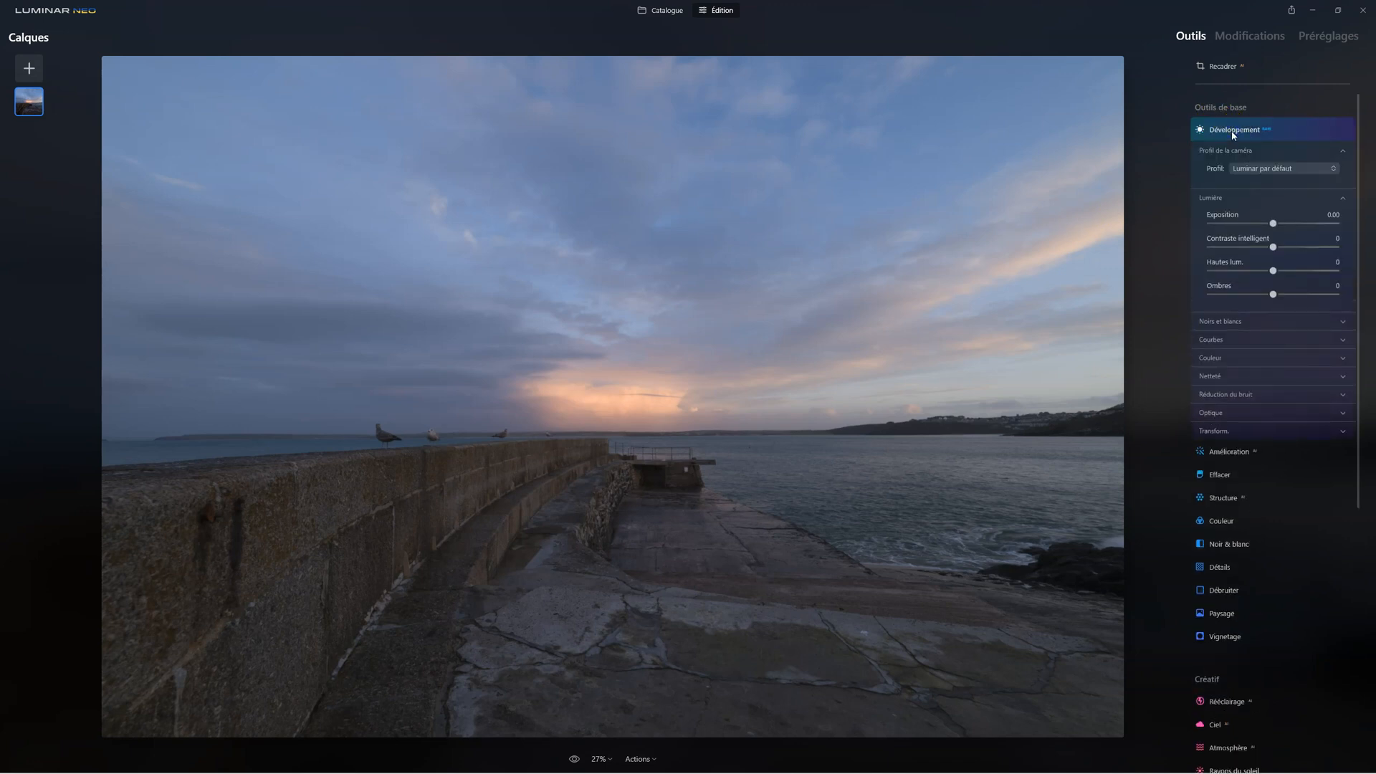
{"action": "left_click", "coordinate": [1229, 322]}
{"action": "left_click", "coordinate": [1213, 398]}
{"action": "left_click", "coordinate": [1219, 592]}
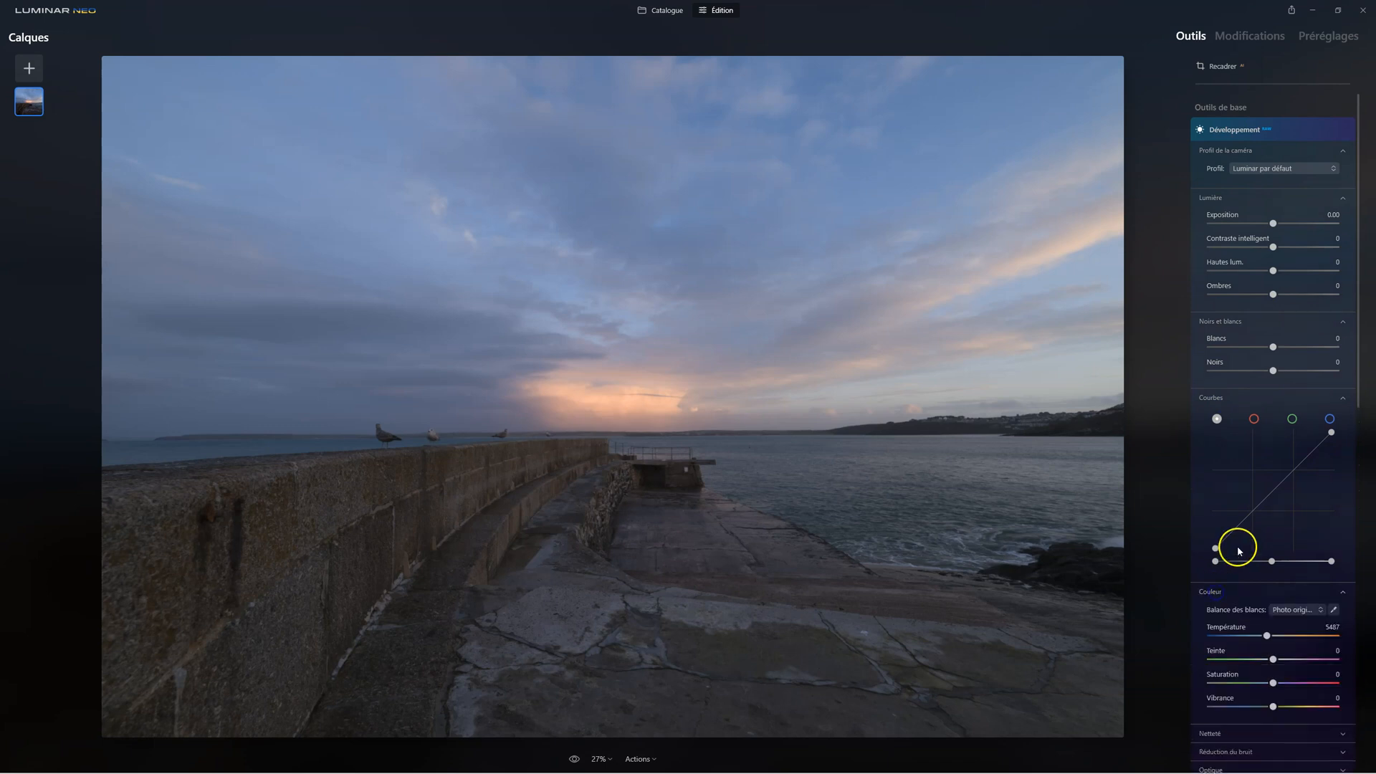
{"action": "scroll", "coordinate": [1239, 550], "scroll_direction": "down", "scroll_amount": 4}
{"action": "left_click", "coordinate": [1219, 476]}
{"action": "left_click", "coordinate": [1241, 582]}
{"action": "scroll", "coordinate": [1237, 566], "scroll_direction": "down", "scroll_amount": 3}
{"action": "left_click", "coordinate": [1226, 487]}
{"action": "left_click", "coordinate": [1207, 652]}
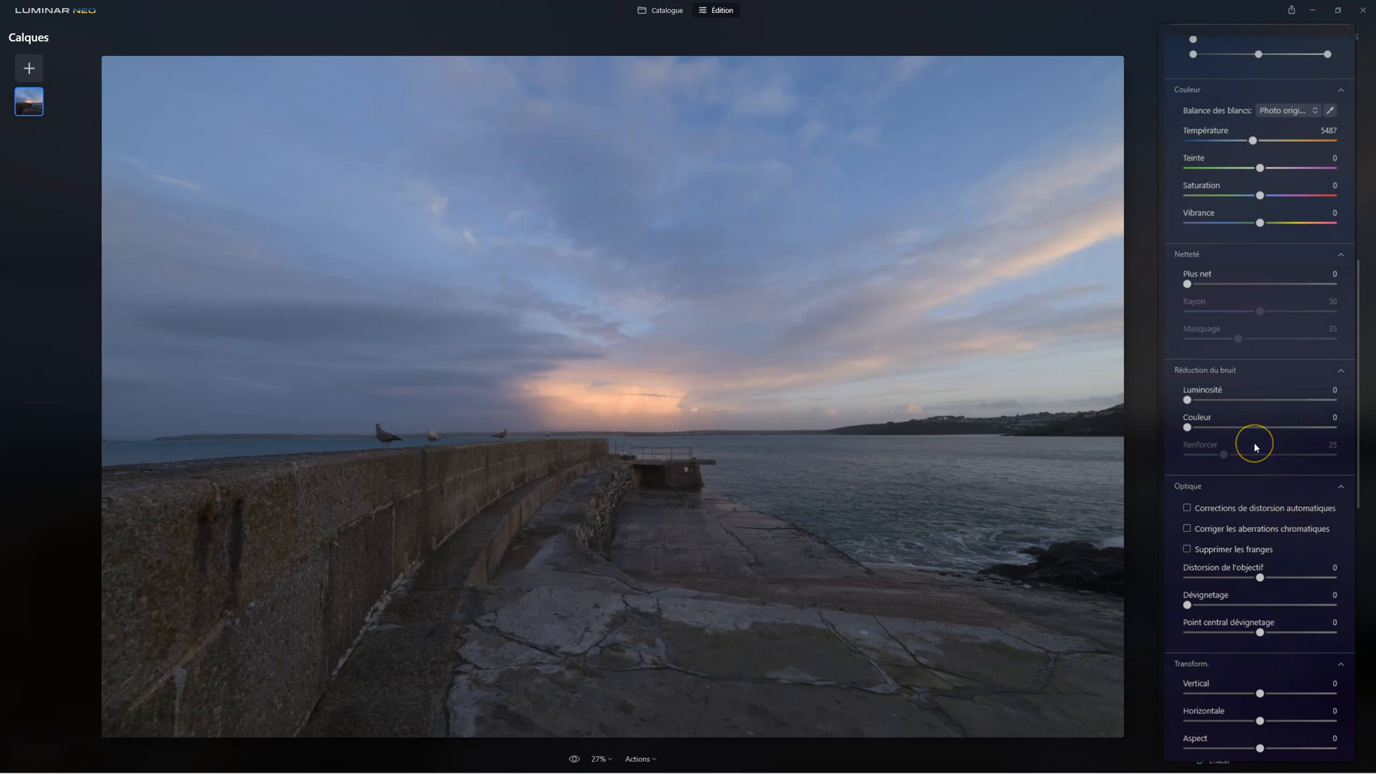
Sample the white balance from the pale line at the wall's base, with Température at 6868 and Vibrance at 17
{"action": "scroll", "coordinate": [1236, 376], "scroll_direction": "up", "scroll_amount": 4}
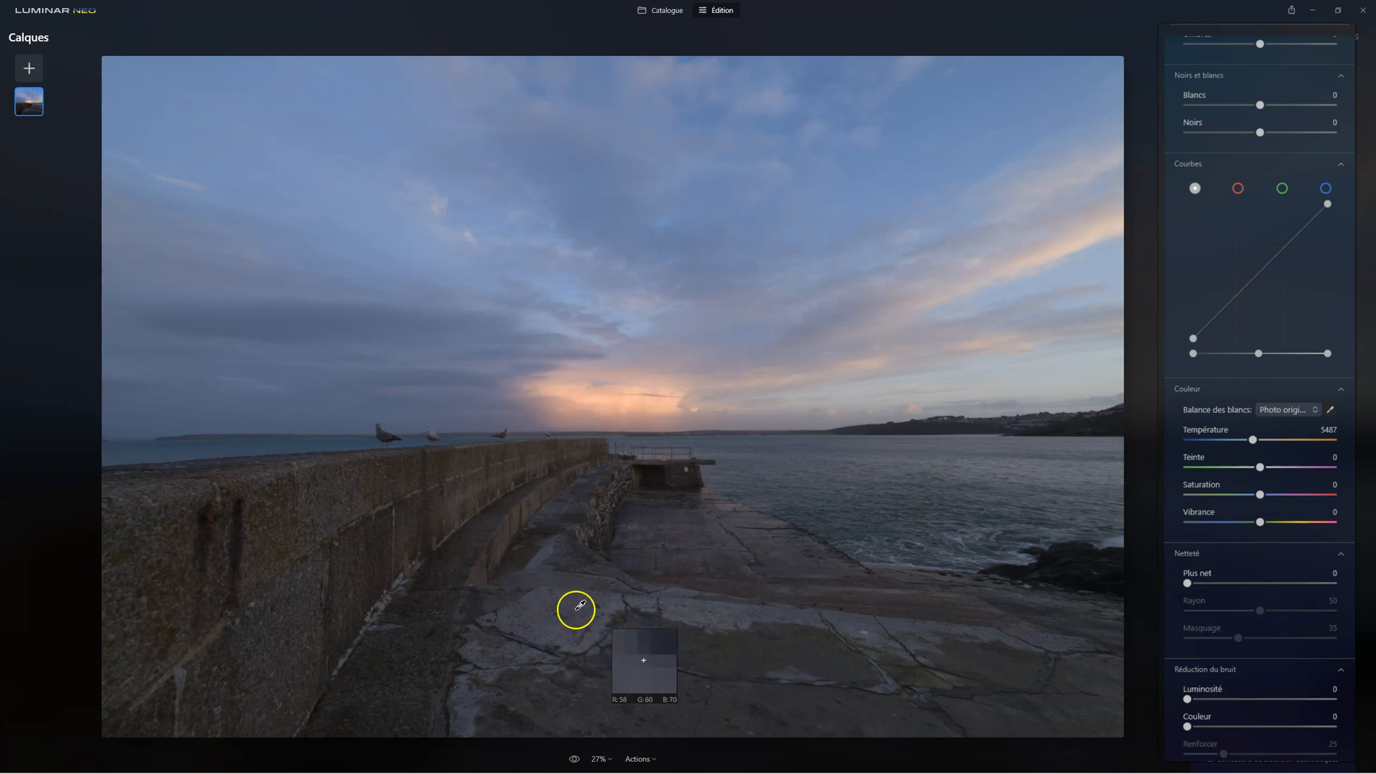
{"action": "left_click", "coordinate": [387, 597]}
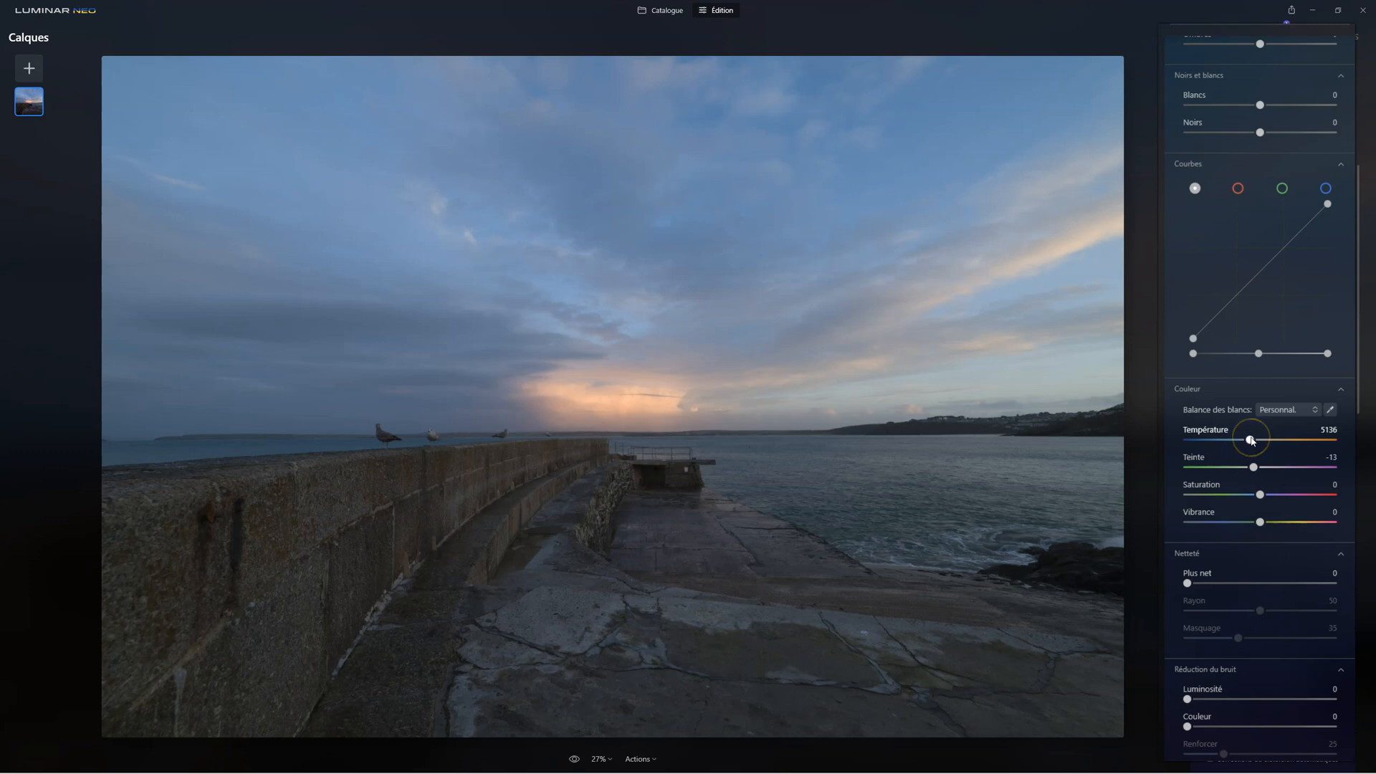
{"action": "left_click_drag", "start_coordinate": [1252, 440], "coordinate": [1265, 441]}
{"action": "left_click", "coordinate": [1263, 440]}
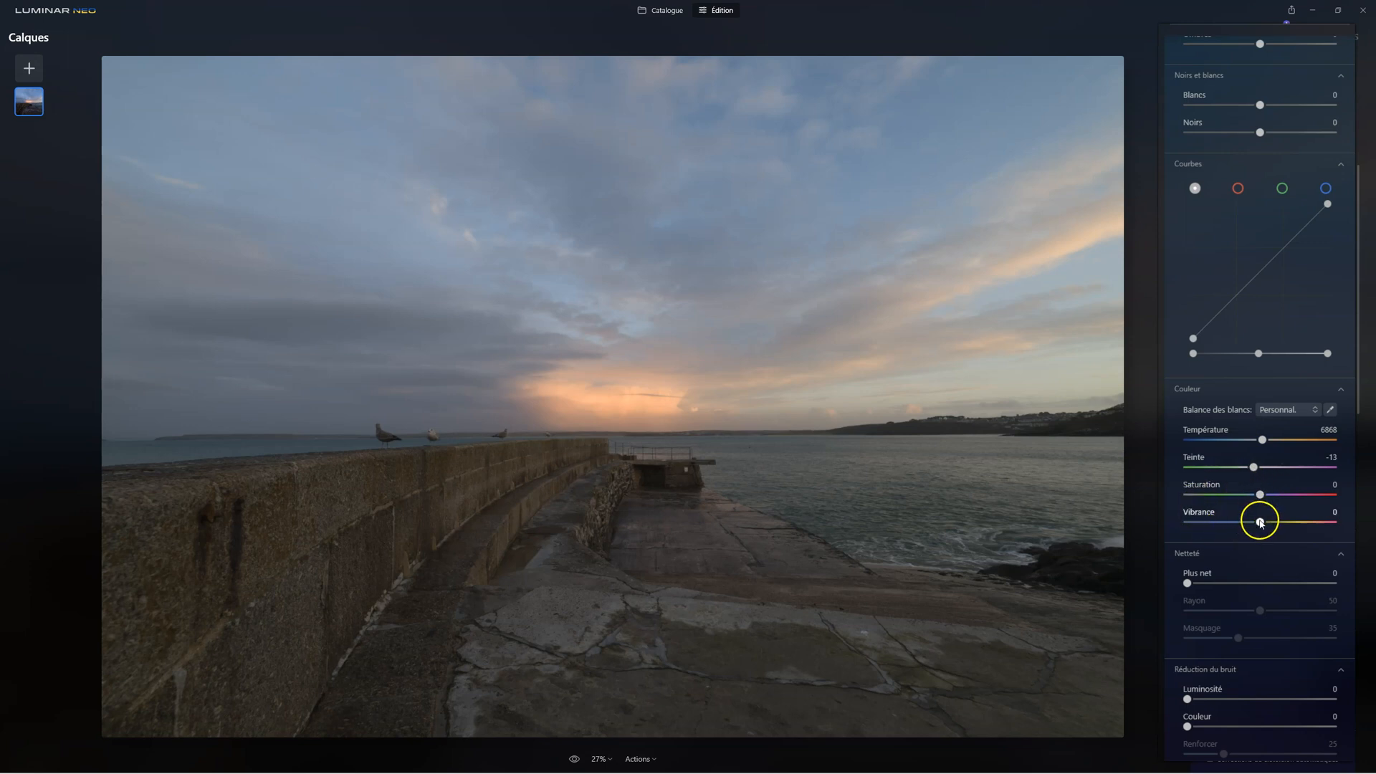
{"action": "mouse_move", "coordinate": [1261, 522]}
{"action": "left_mouse_down"}
{"action": "mouse_move", "coordinate": [1290, 522]}
{"action": "mouse_move", "coordinate": [1251, 524]}
{"action": "mouse_move", "coordinate": [1274, 522]}
{"action": "left_mouse_up"}
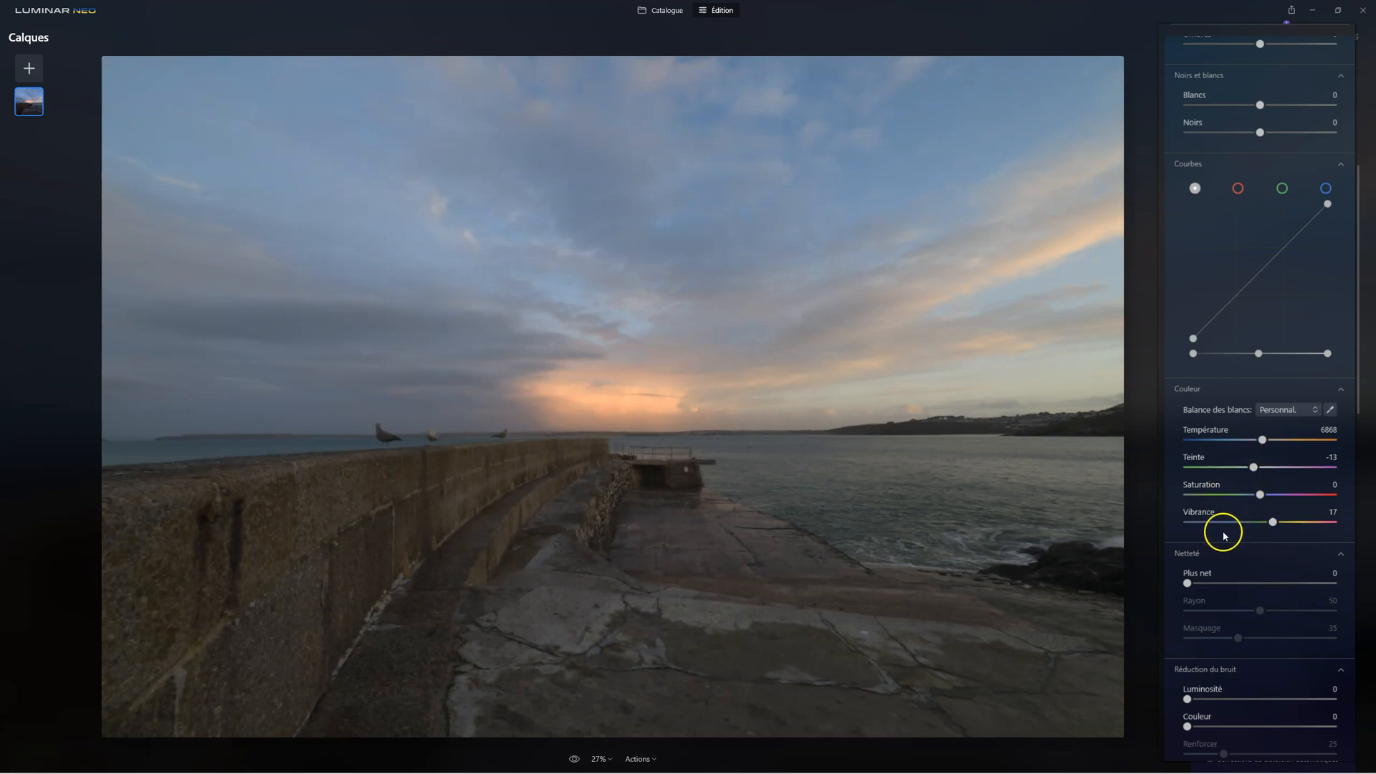
{"action": "scroll", "coordinate": [1224, 535], "scroll_direction": "down", "scroll_amount": 3}
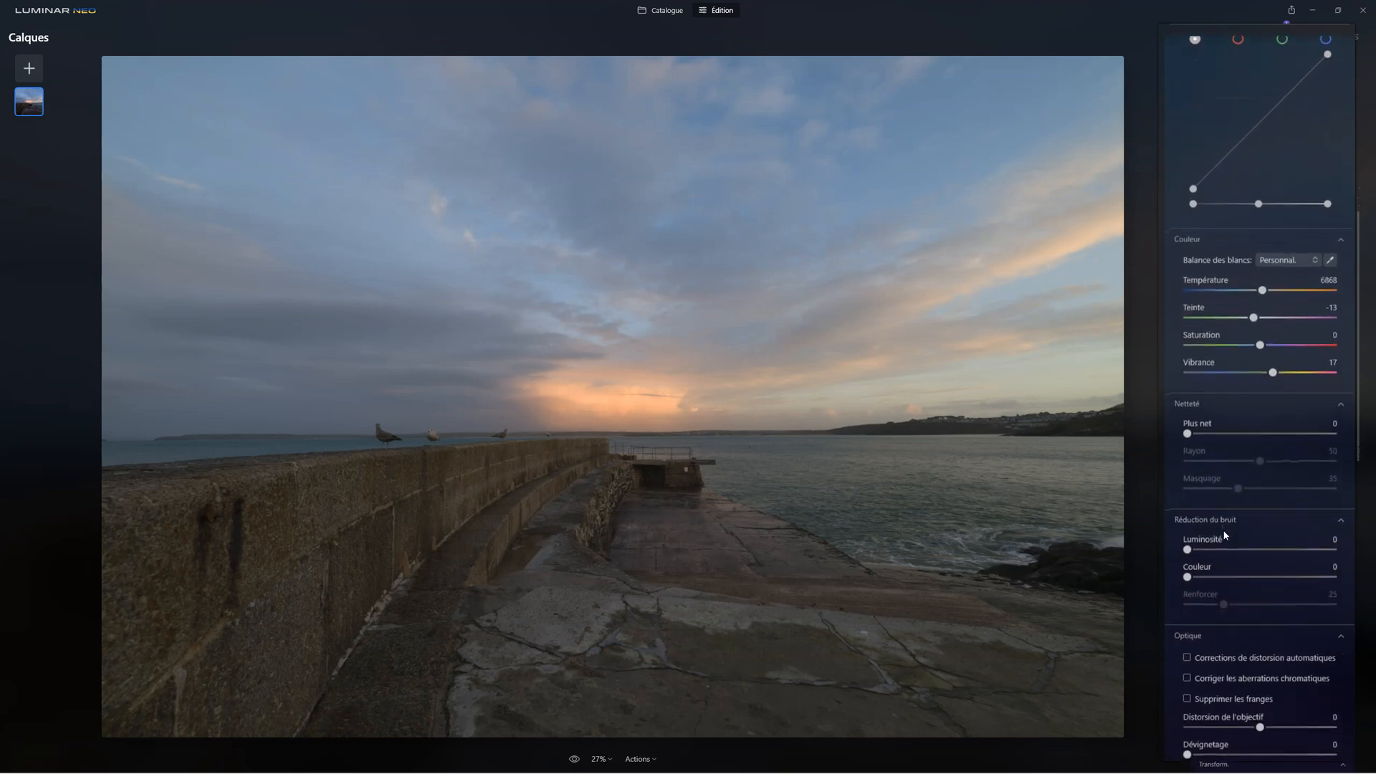
Apply the Camera Flat profile to the photo and close the Développement tool
{"action": "scroll", "coordinate": [1225, 535], "scroll_direction": "up", "scroll_amount": 7}
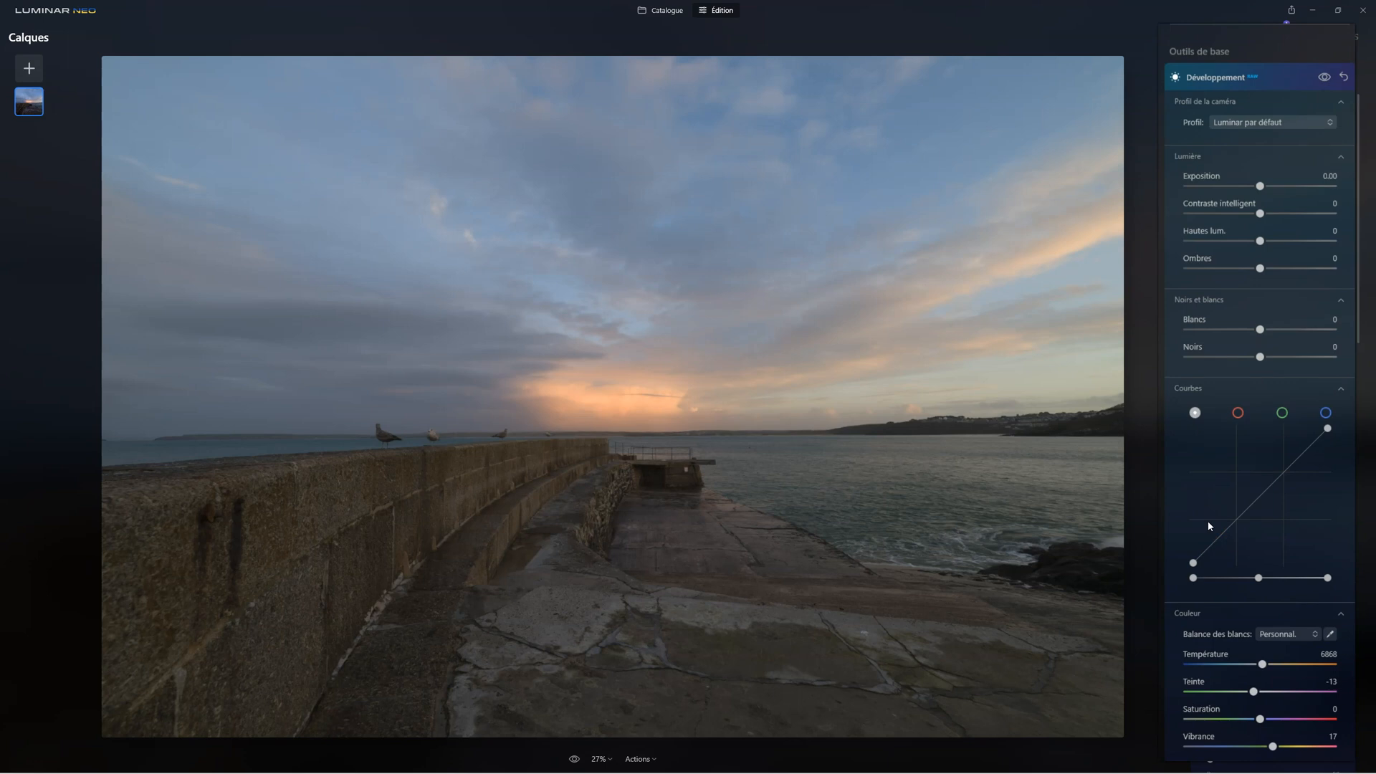
{"action": "left_click", "coordinate": [1272, 127]}
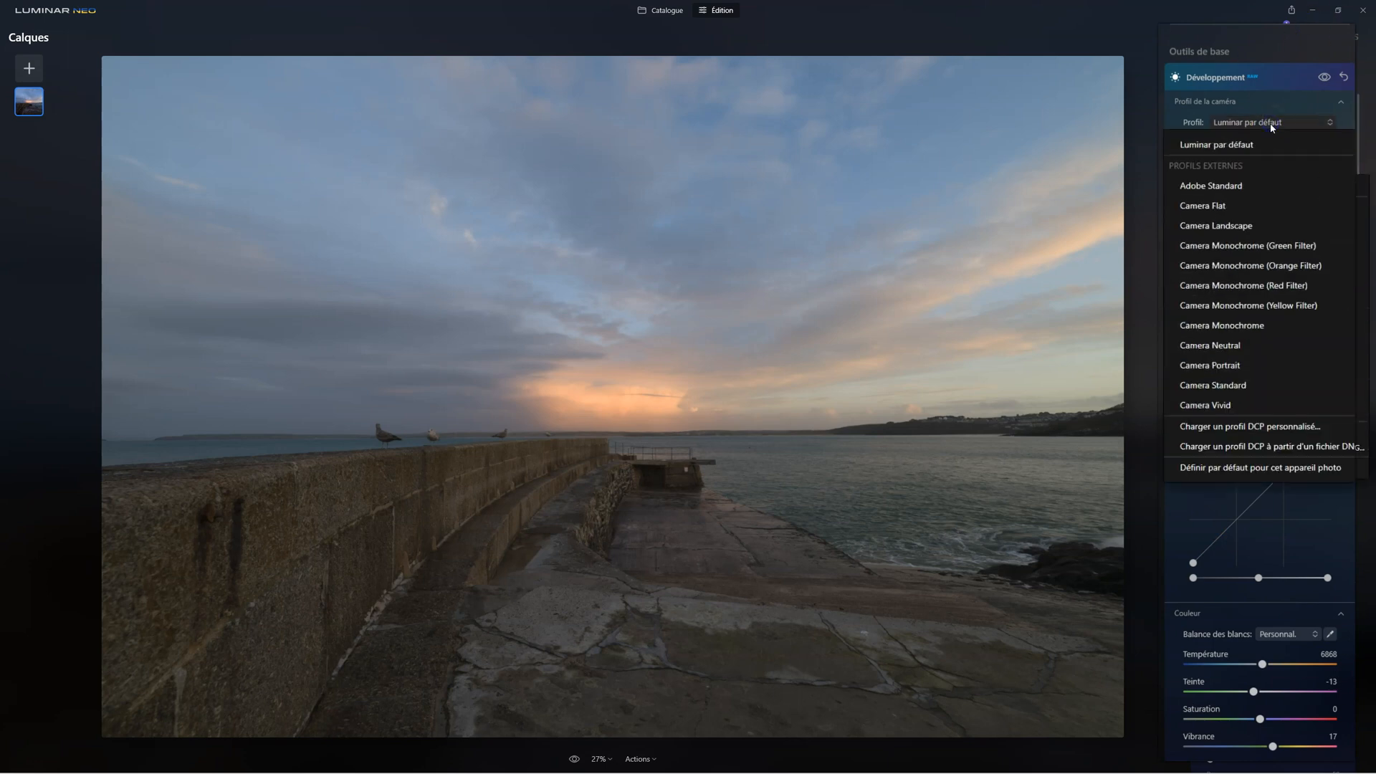
{"action": "left_click", "coordinate": [1212, 206]}
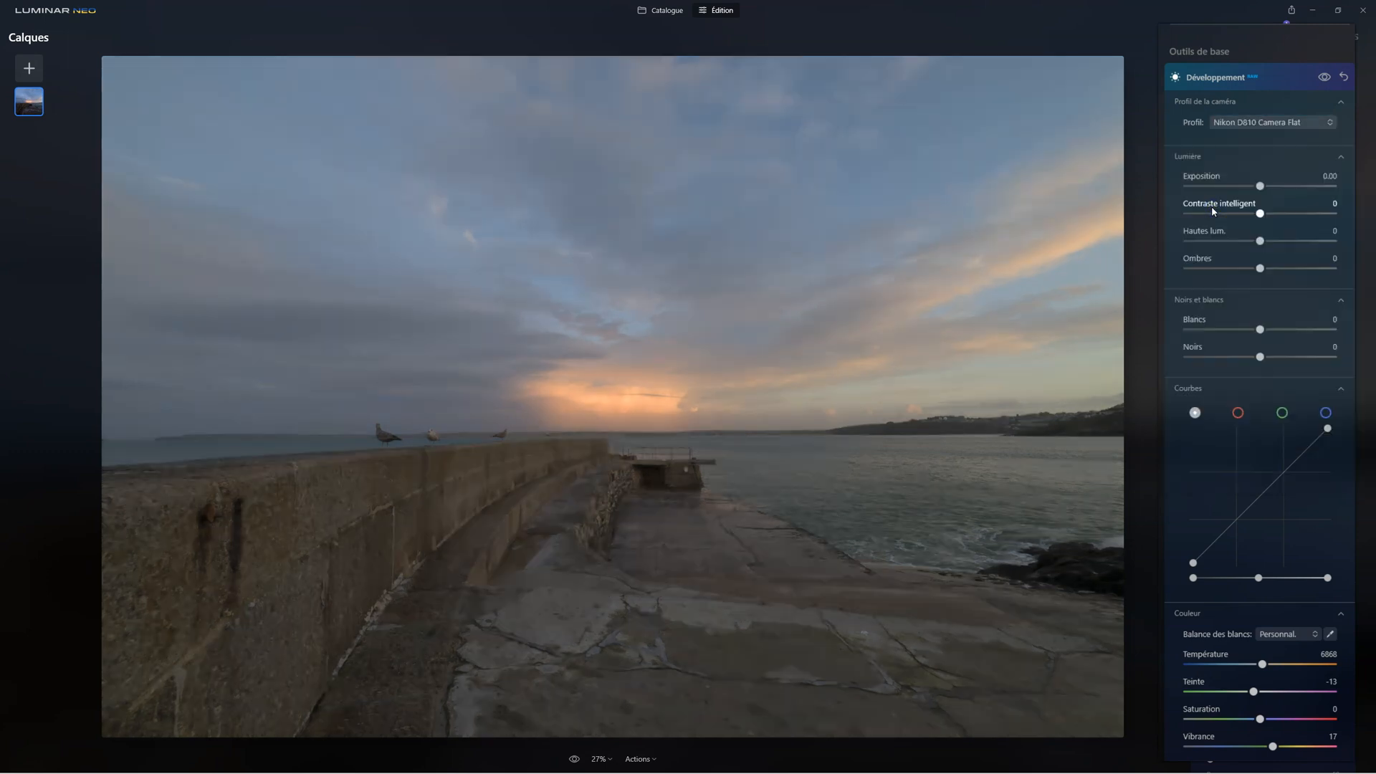
{"action": "left_click", "coordinate": [1272, 233]}
{"action": "left_click", "coordinate": [1205, 93]}
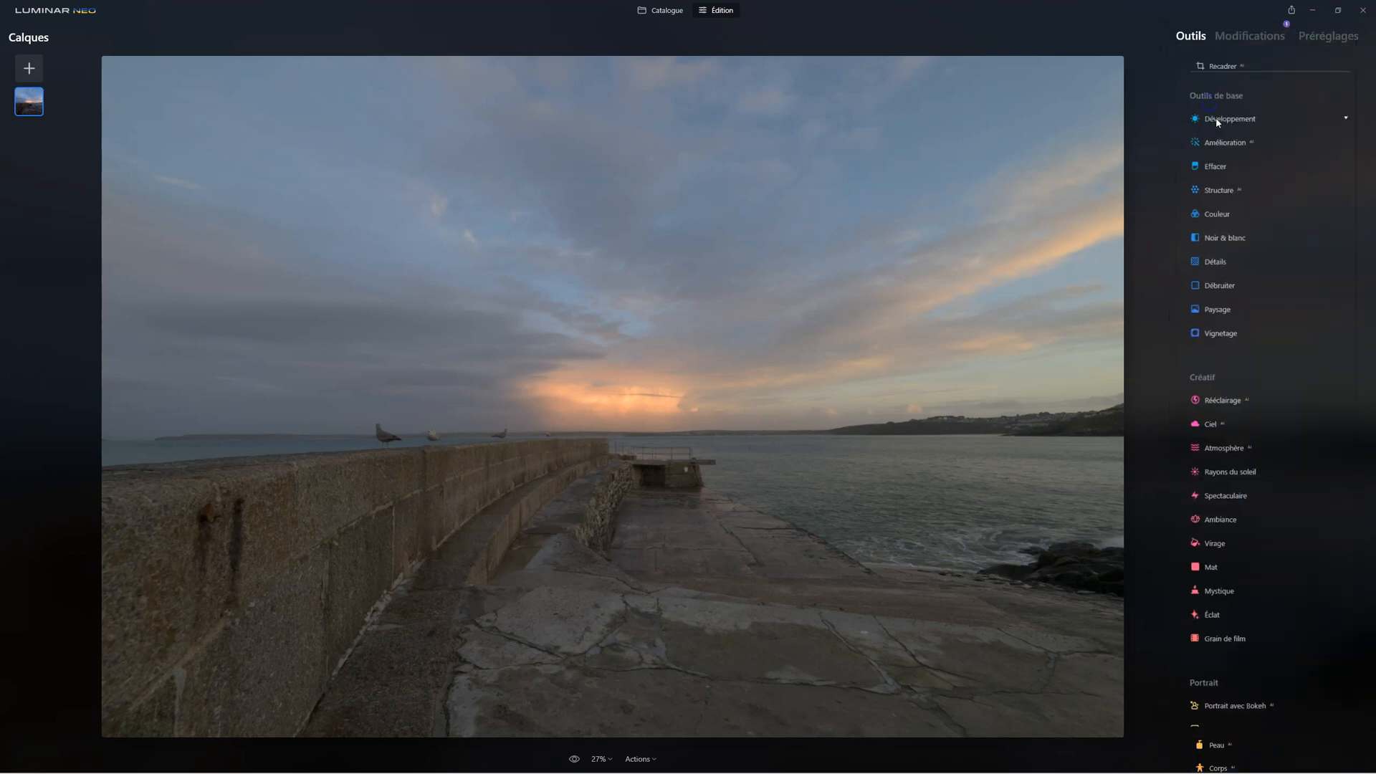
Set Accent to 83 in the Amélioration tool and compare the photo with and without it
{"action": "left_click", "coordinate": [1221, 154]}
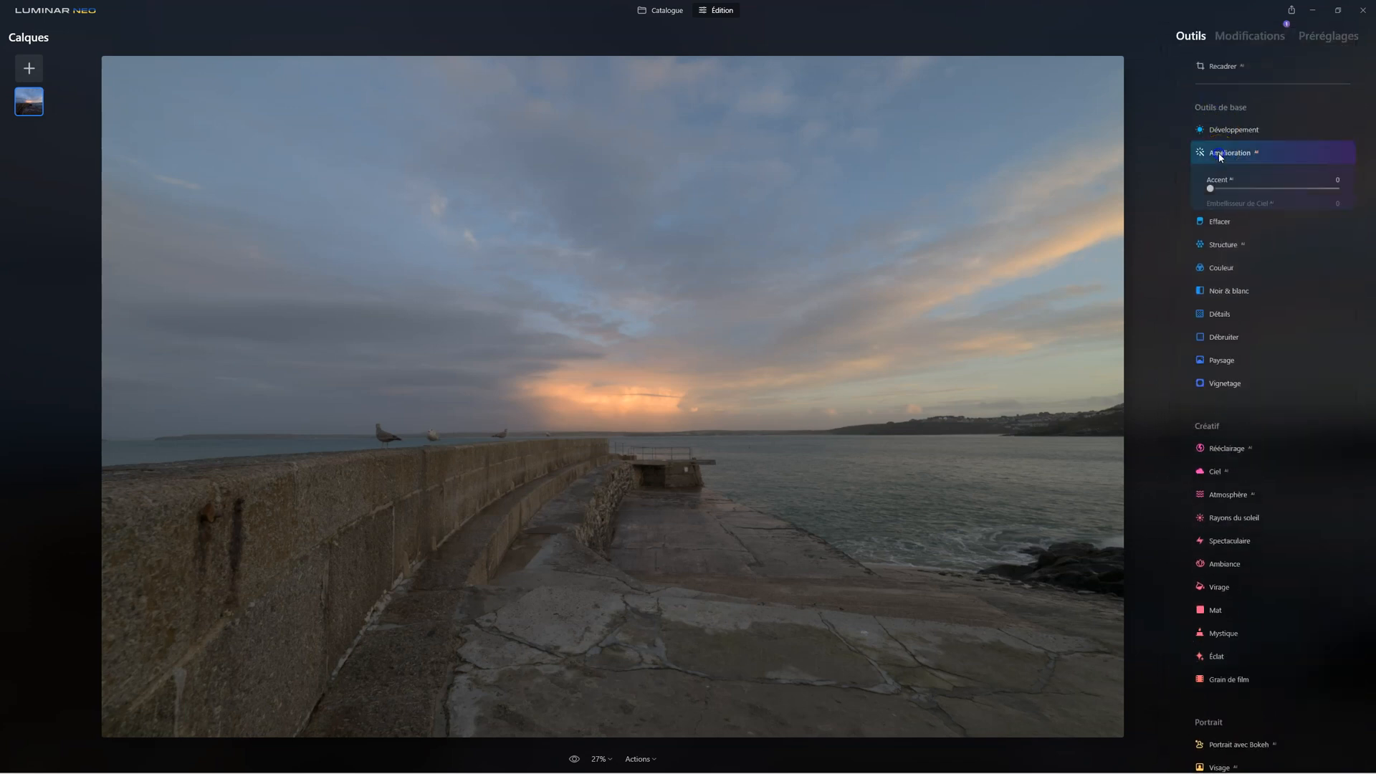
{"action": "left_click_drag", "start_coordinate": [1173, 201], "coordinate": [1304, 206]}
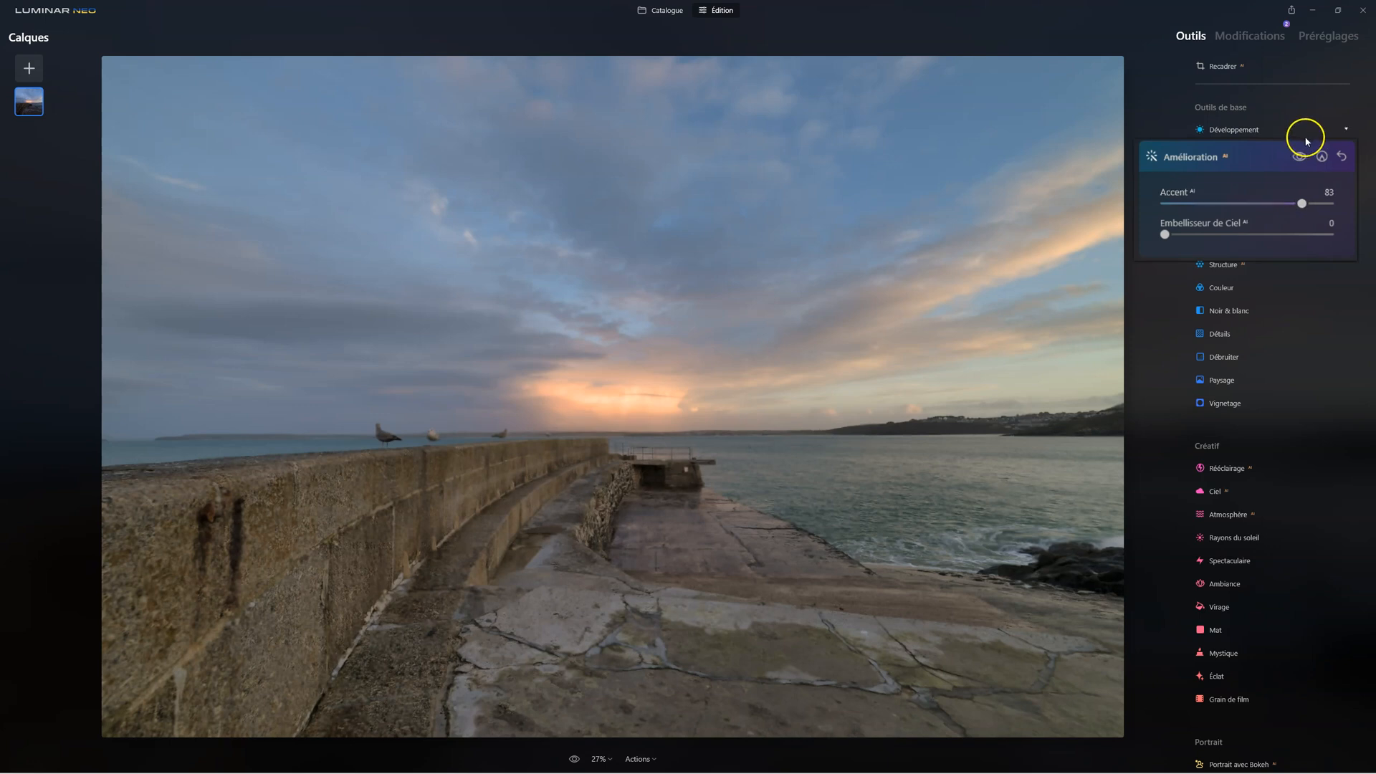
{"action": "left_click", "coordinate": [1300, 157]}
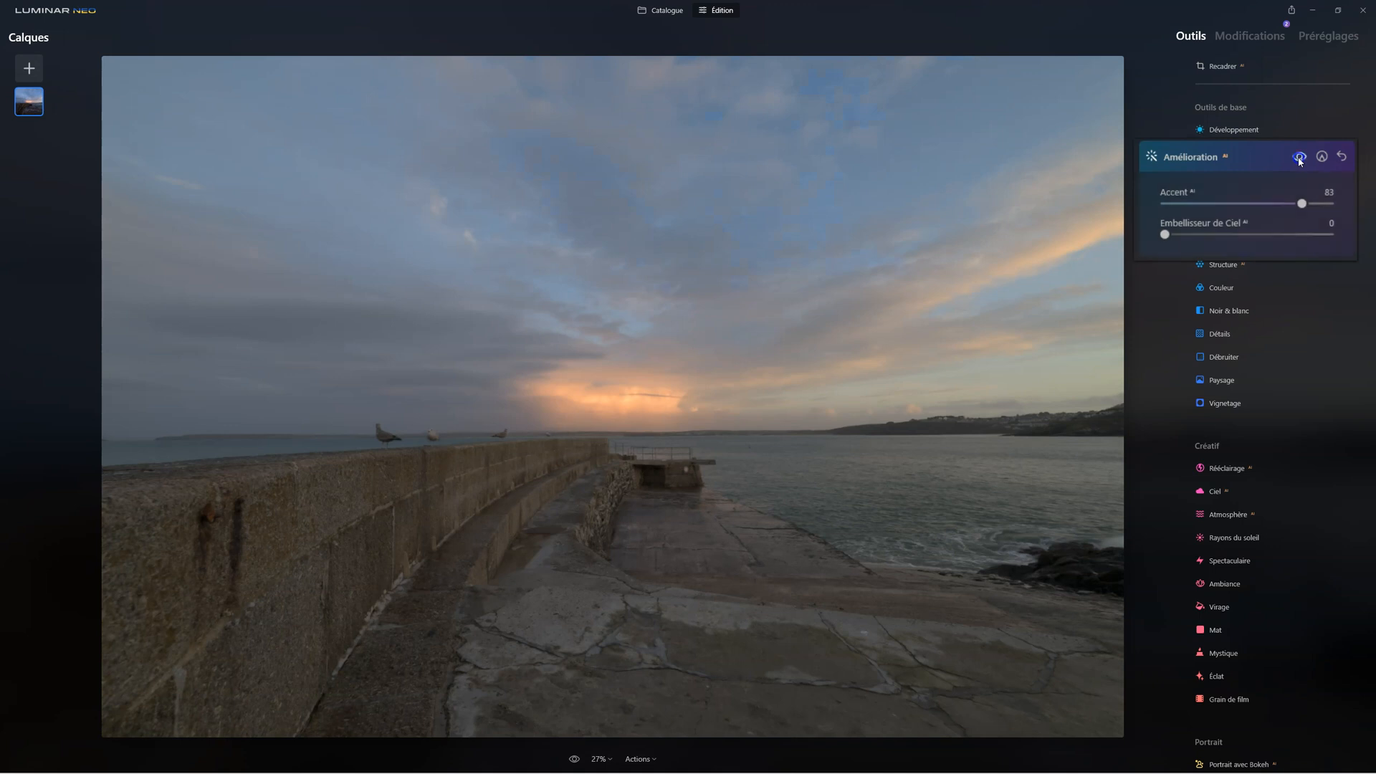
{"action": "left_click", "coordinate": [1300, 159]}
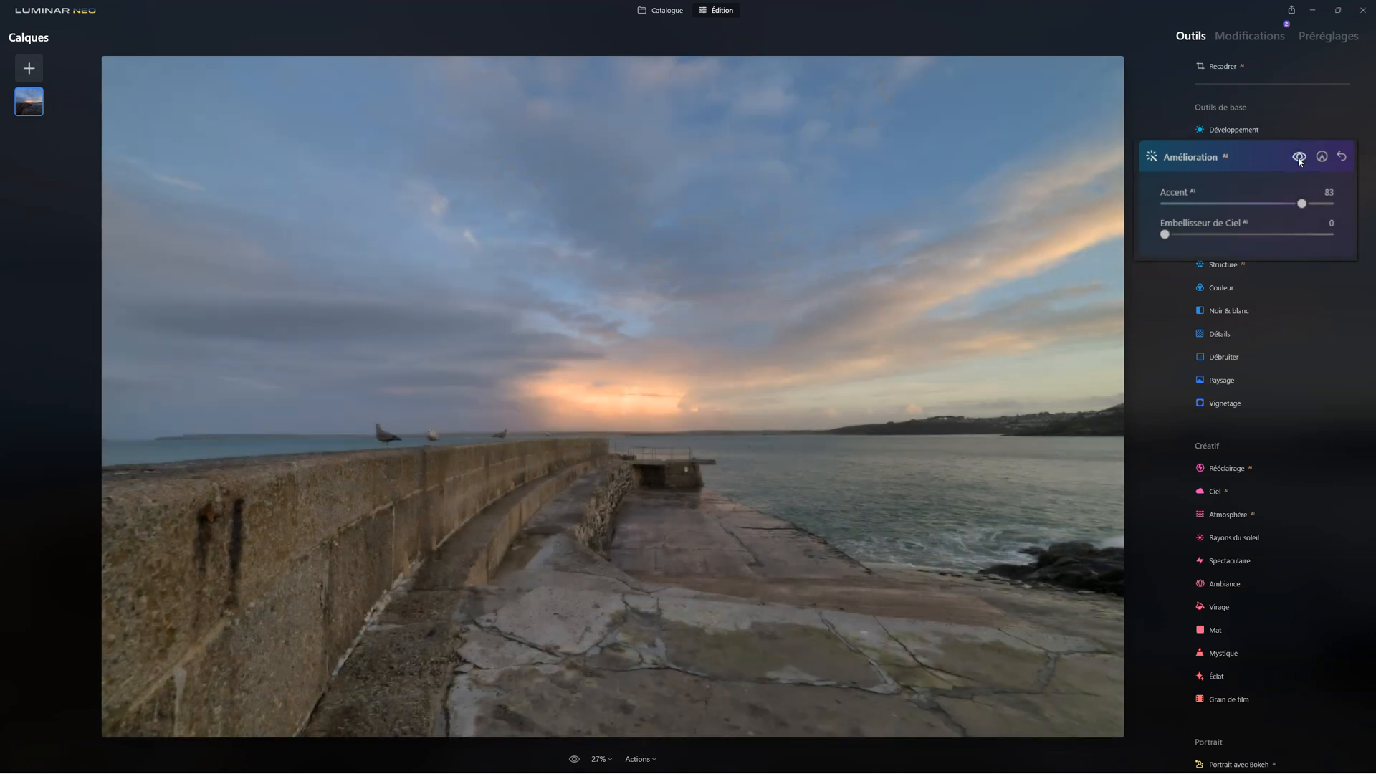
{"action": "left_click", "coordinate": [1191, 162]}
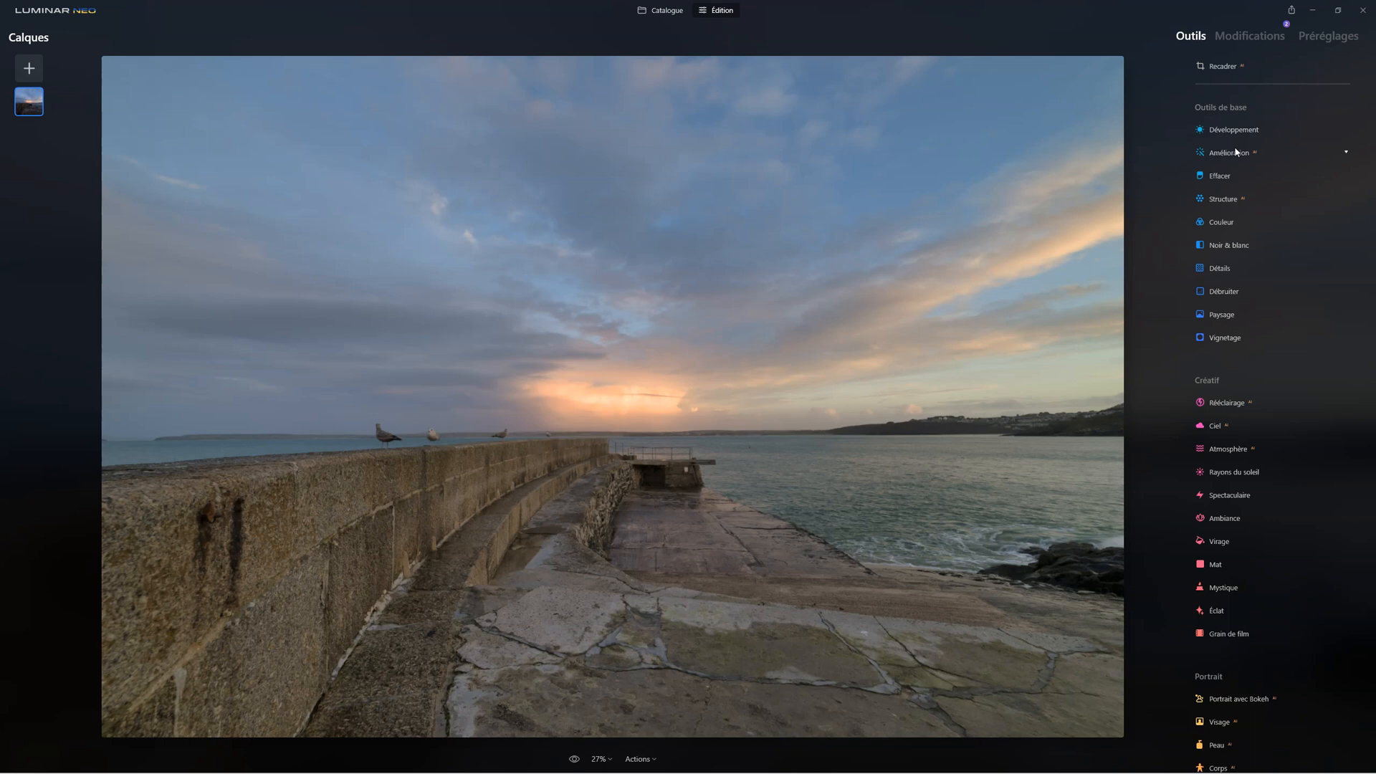
Set Quantité to 48 in the Structure tool and compare the photo with and without the effect
{"action": "left_click", "coordinate": [1219, 199]}
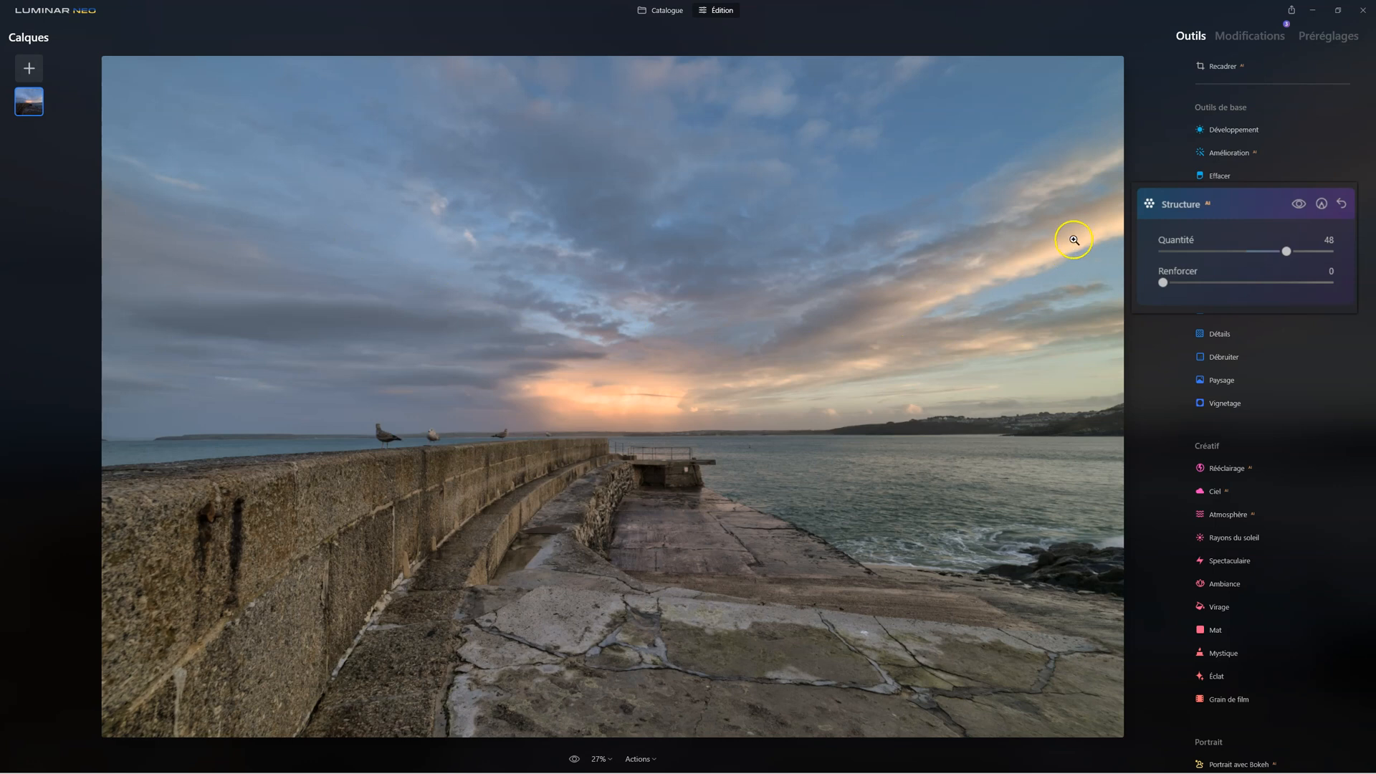
{"action": "left_click", "coordinate": [1306, 213]}
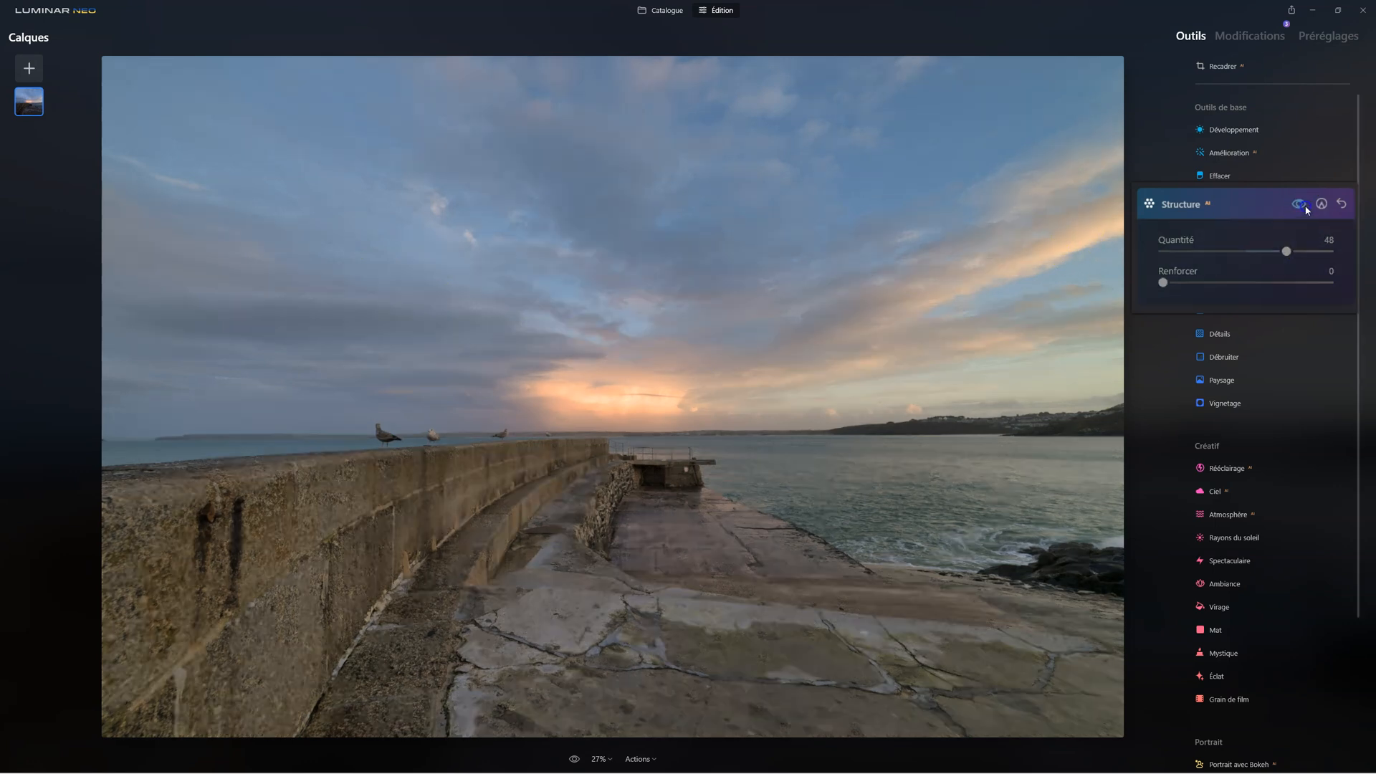
{"action": "left_click", "coordinate": [1306, 208]}
{"action": "left_click", "coordinate": [1305, 208]}
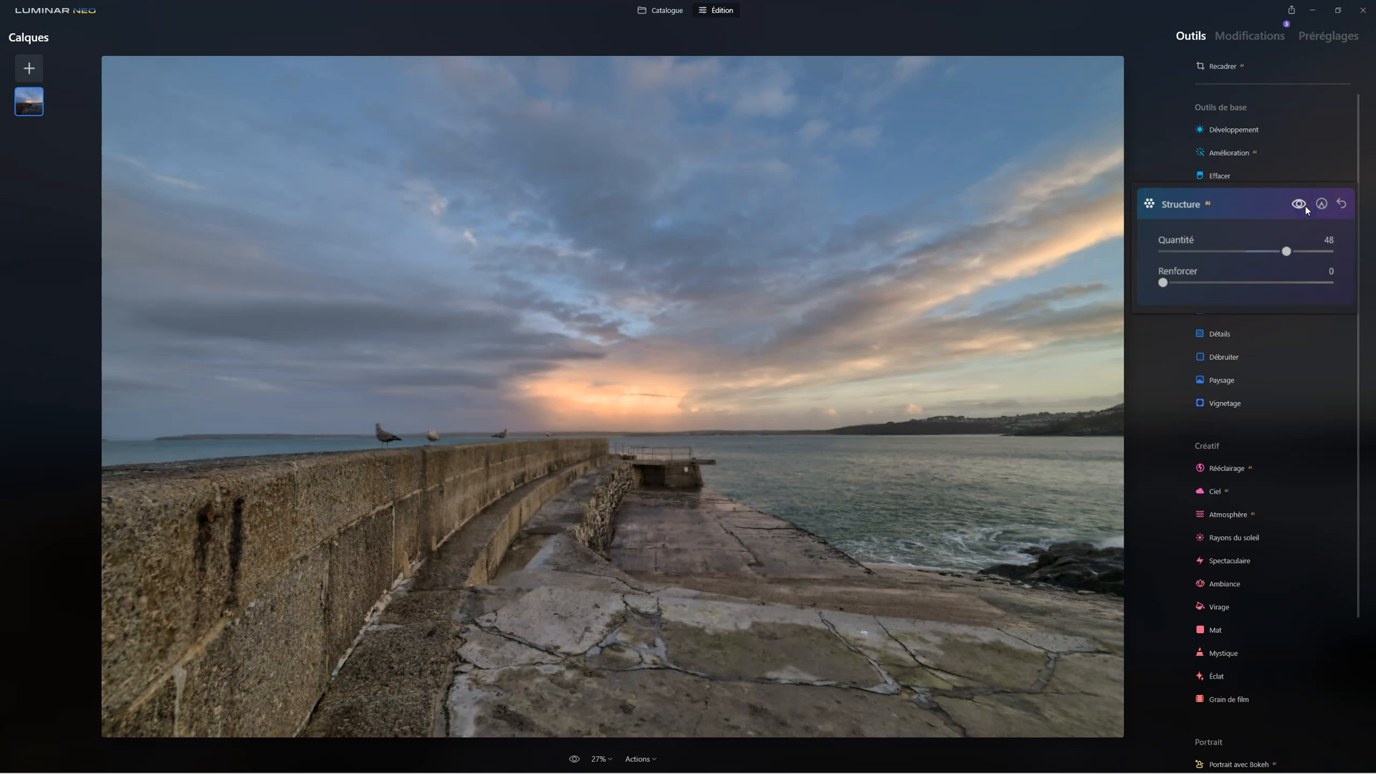
{"action": "left_click", "coordinate": [1180, 205]}
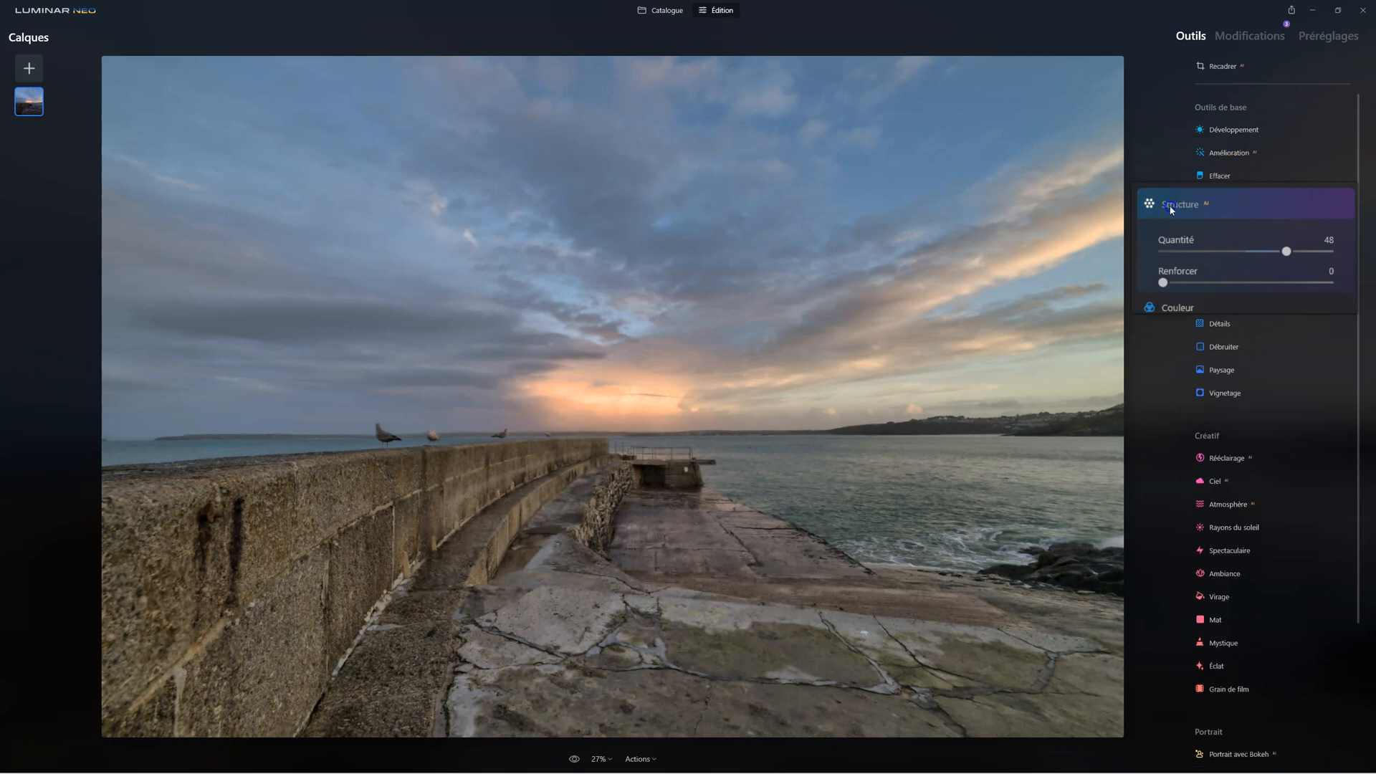
Add another Structure adjustment with Quantité 38 and Renforcer 15
{"action": "left_click", "coordinate": [1226, 204]}
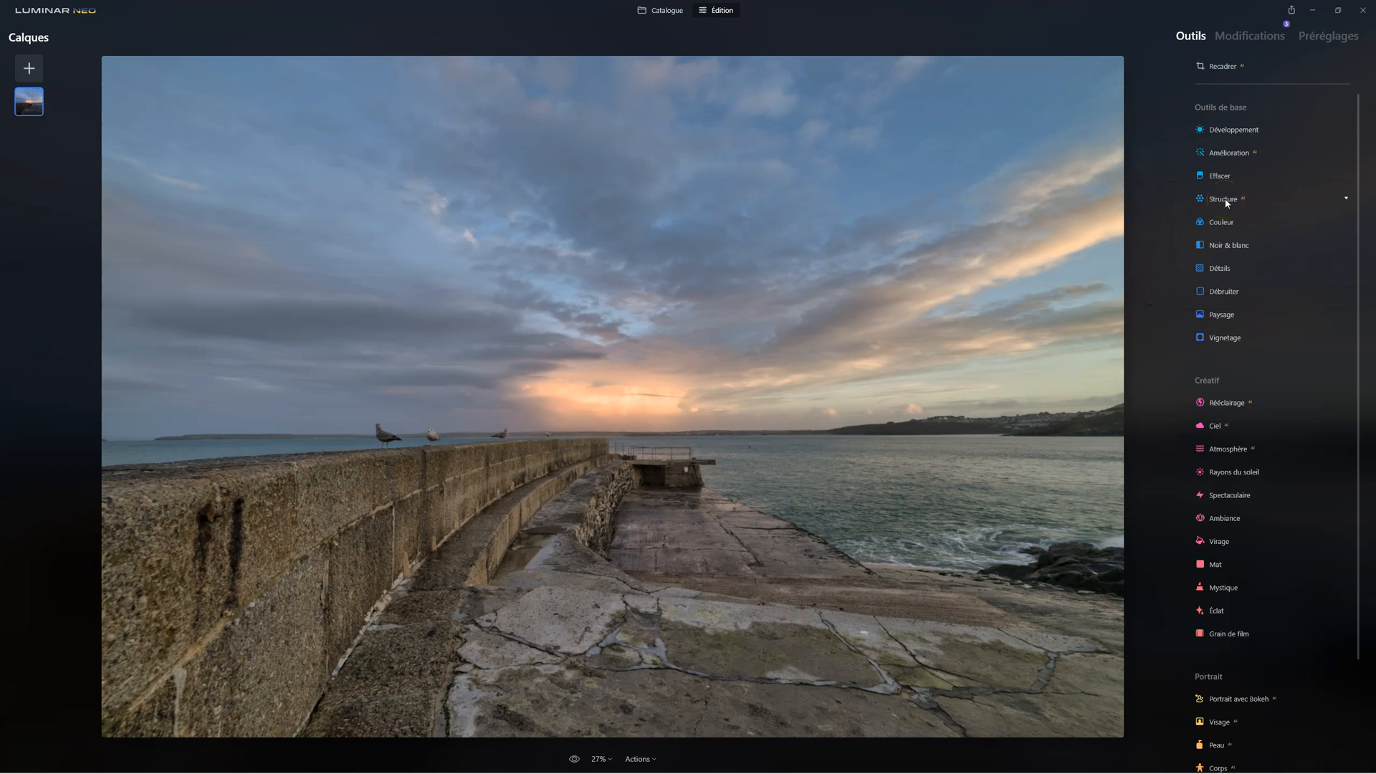
{"action": "left_click", "coordinate": [1226, 203]}
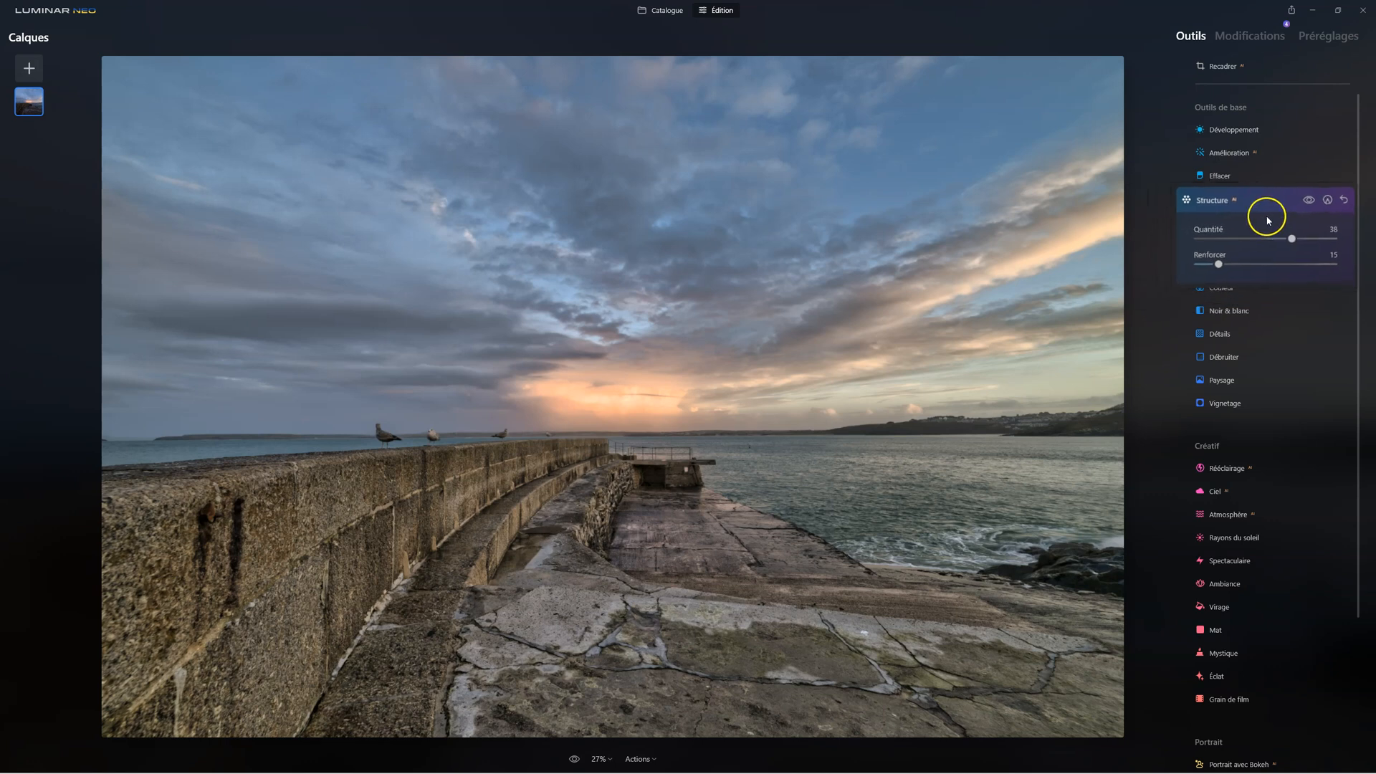
Paint a Structure mask over the stone wall and the cracked paving with the brush Intensité at 50
{"action": "left_click", "coordinate": [1327, 200]}
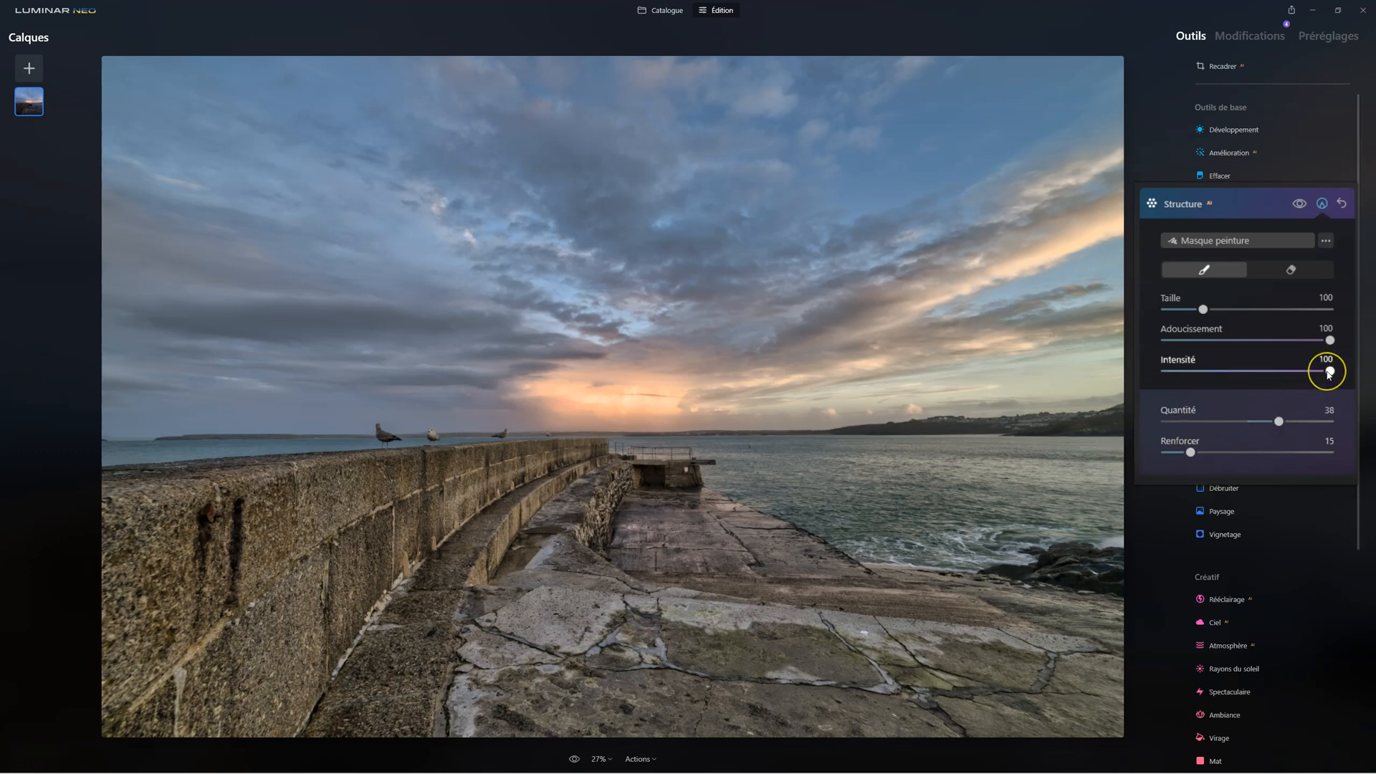
{"action": "left_click_drag", "start_coordinate": [1329, 373], "coordinate": [1211, 370]}
{"action": "mouse_move", "coordinate": [604, 457]}
{"action": "left_mouse_down"}
{"action": "mouse_move", "coordinate": [537, 501]}
{"action": "mouse_move", "coordinate": [580, 477]}
{"action": "mouse_move", "coordinate": [565, 468]}
{"action": "mouse_move", "coordinate": [451, 508]}
{"action": "mouse_move", "coordinate": [508, 477]}
{"action": "mouse_move", "coordinate": [281, 556]}
{"action": "mouse_move", "coordinate": [433, 495]}
{"action": "mouse_move", "coordinate": [263, 537]}
{"action": "mouse_move", "coordinate": [305, 537]}
{"action": "mouse_move", "coordinate": [182, 605]}
{"action": "mouse_move", "coordinate": [356, 577]}
{"action": "mouse_move", "coordinate": [300, 607]}
{"action": "mouse_move", "coordinate": [266, 694]}
{"action": "left_mouse_up"}
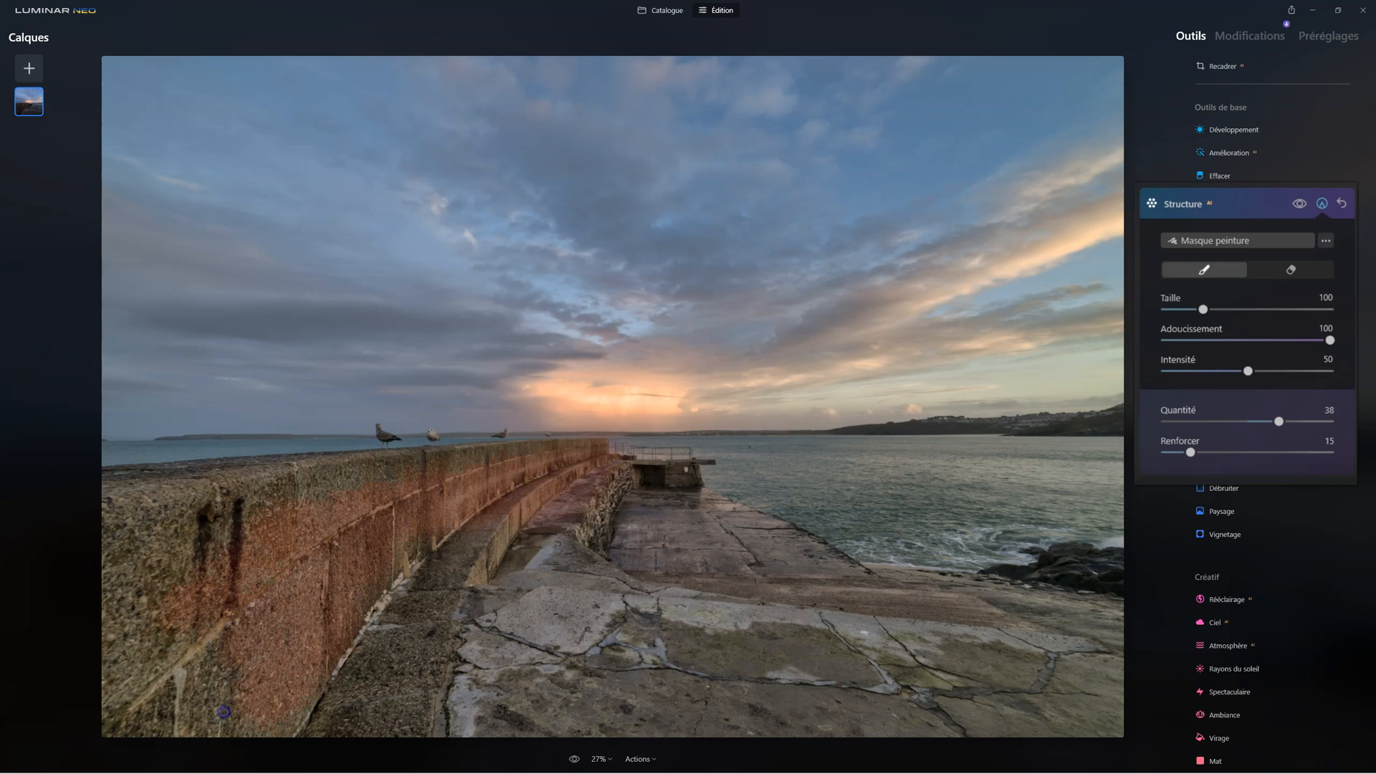
{"action": "mouse_move", "coordinate": [144, 579]}
{"action": "left_mouse_down"}
{"action": "mouse_move", "coordinate": [200, 576]}
{"action": "mouse_move", "coordinate": [297, 534]}
{"action": "left_mouse_up"}
{"action": "left_click_drag", "start_coordinate": [538, 476], "coordinate": [329, 739]}
{"action": "left_click_drag", "start_coordinate": [507, 655], "coordinate": [504, 603]}
{"action": "mouse_move", "coordinate": [691, 685]}
{"action": "left_mouse_down"}
{"action": "mouse_move", "coordinate": [632, 698]}
{"action": "mouse_move", "coordinate": [825, 734]}
{"action": "mouse_move", "coordinate": [1031, 742]}
{"action": "mouse_move", "coordinate": [1090, 698]}
{"action": "mouse_move", "coordinate": [1061, 643]}
{"action": "mouse_move", "coordinate": [436, 565]}
{"action": "mouse_move", "coordinate": [774, 644]}
{"action": "mouse_move", "coordinate": [601, 578]}
{"action": "left_mouse_up"}
{"action": "mouse_move", "coordinate": [716, 532]}
{"action": "left_mouse_down"}
{"action": "mouse_move", "coordinate": [783, 570]}
{"action": "mouse_move", "coordinate": [911, 616]}
{"action": "mouse_move", "coordinate": [901, 605]}
{"action": "mouse_move", "coordinate": [959, 600]}
{"action": "mouse_move", "coordinate": [1037, 651]}
{"action": "left_mouse_up"}
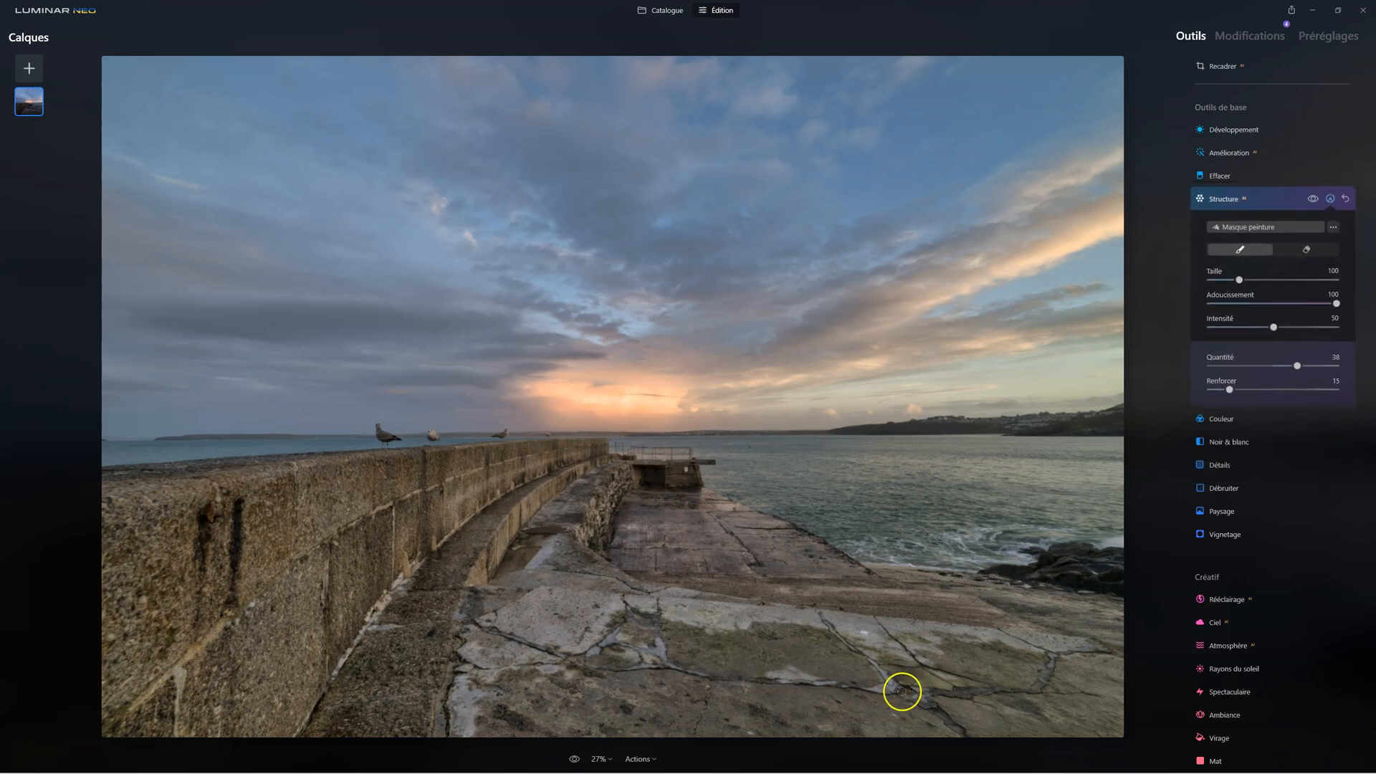
{"action": "left_click", "coordinate": [1215, 203]}
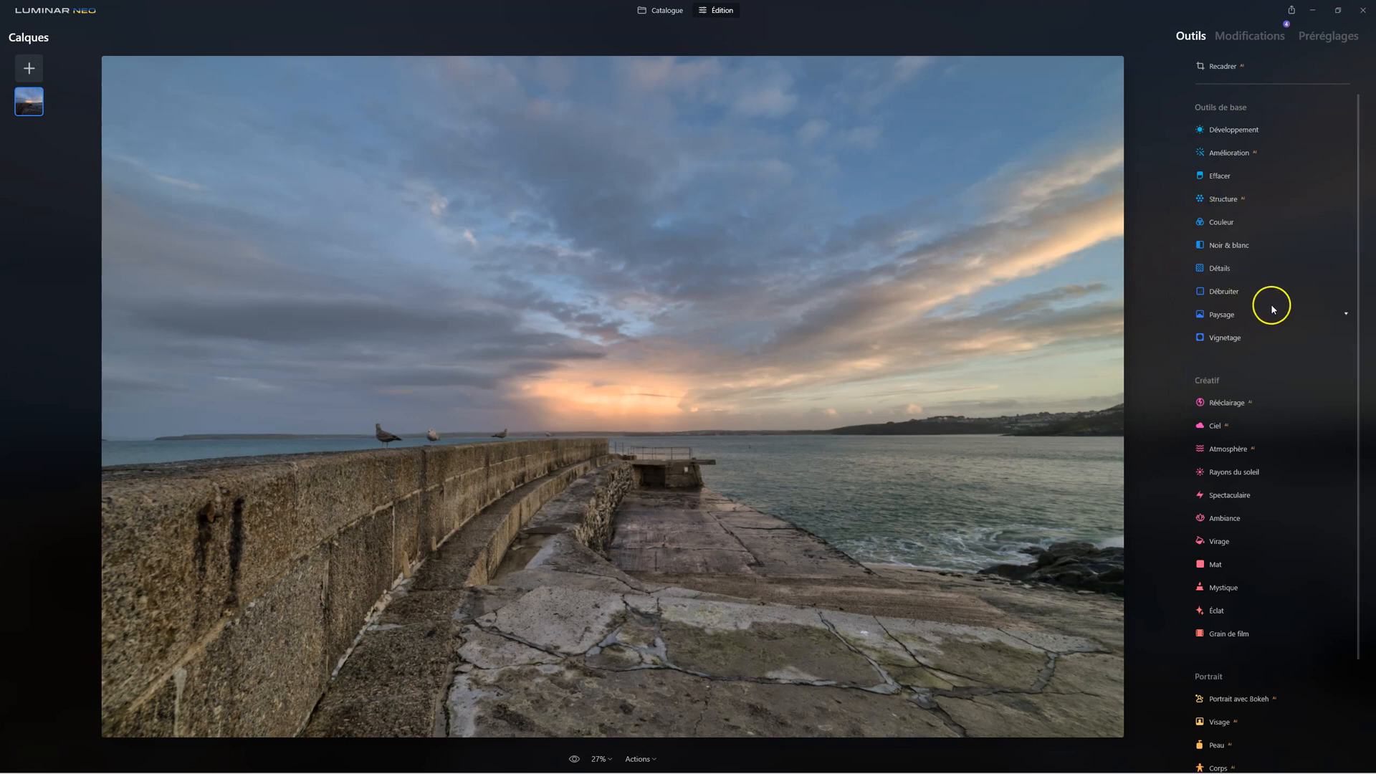
In Supercontraste, set Points forts Contraste to 19, Contraste de tons moyens to 23 and Contraste d'ombres to 30
{"action": "scroll", "coordinate": [1276, 310], "scroll_direction": "down", "scroll_amount": 3}
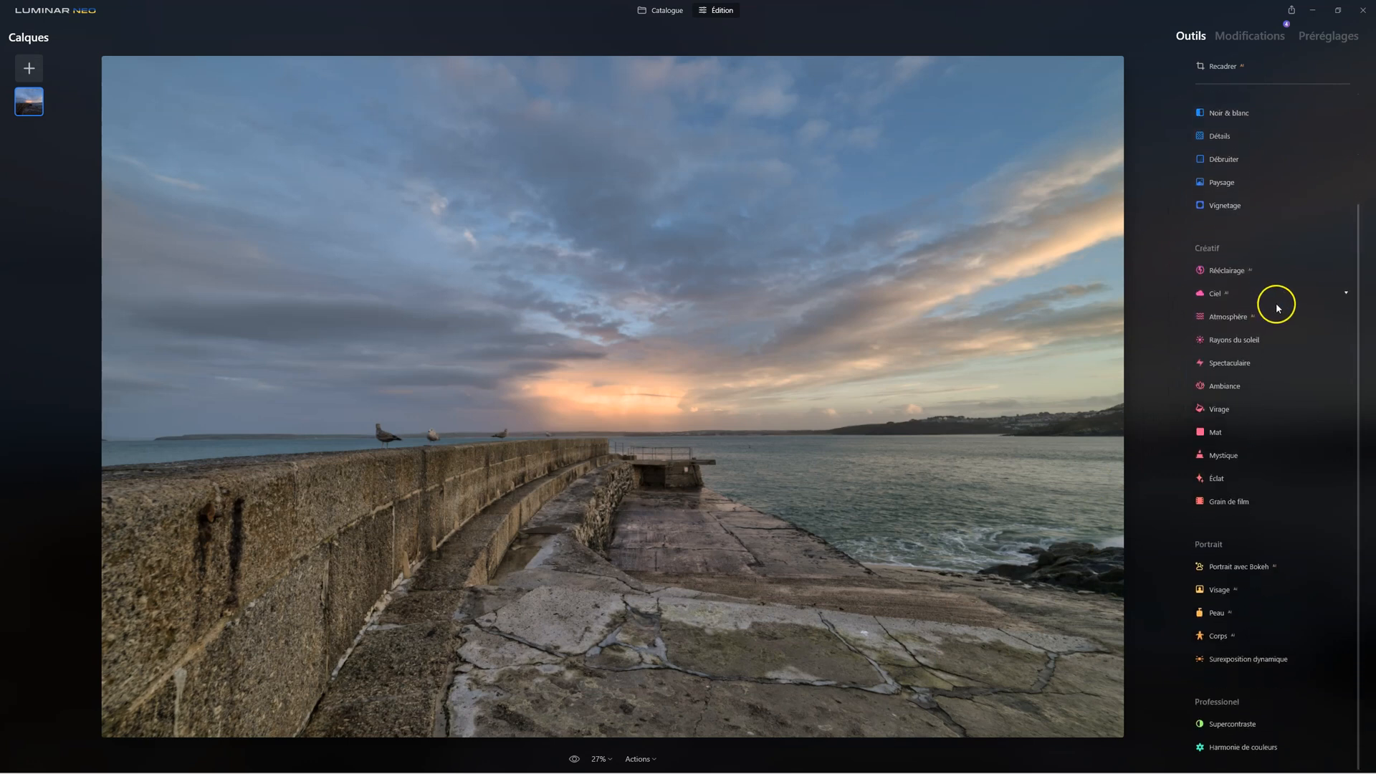
{"action": "left_click", "coordinate": [1233, 722]}
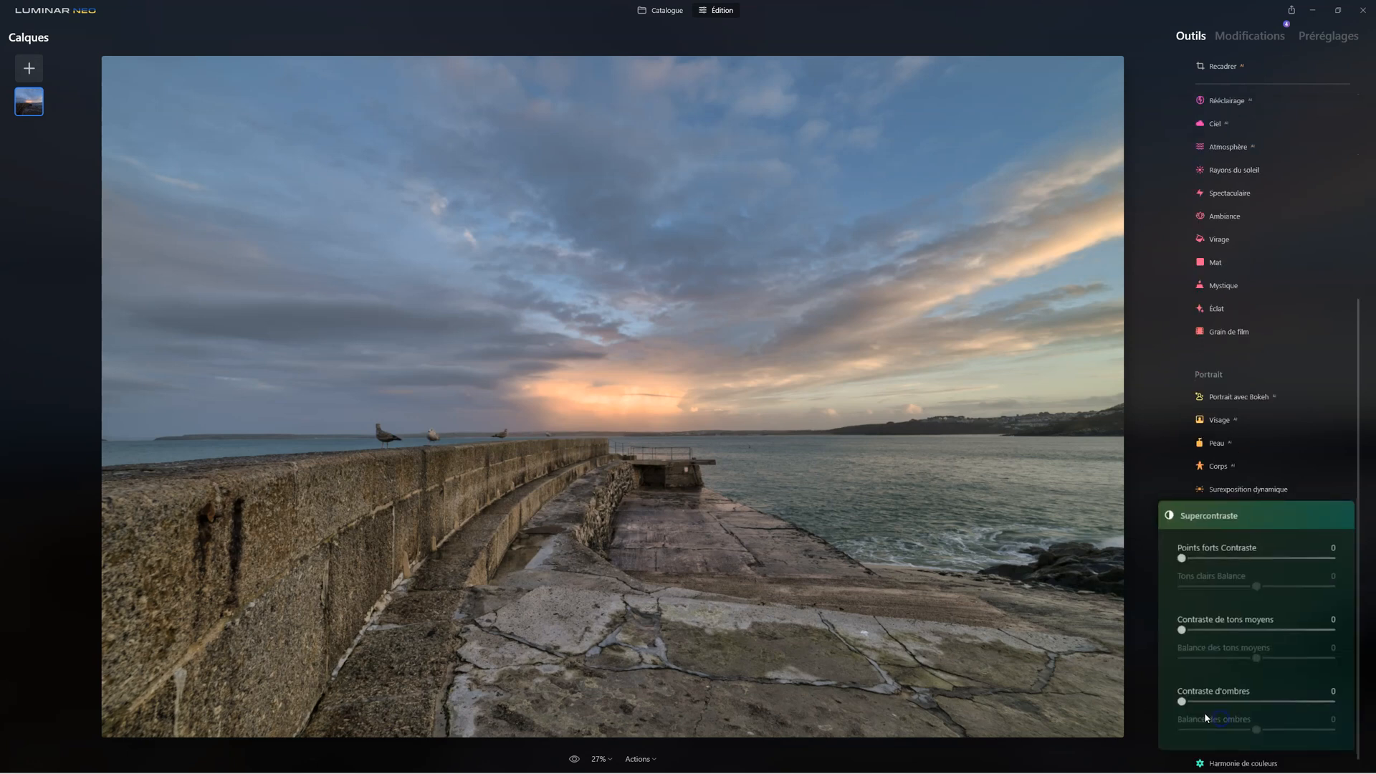
{"action": "left_click_drag", "start_coordinate": [1163, 537], "coordinate": [1195, 537]}
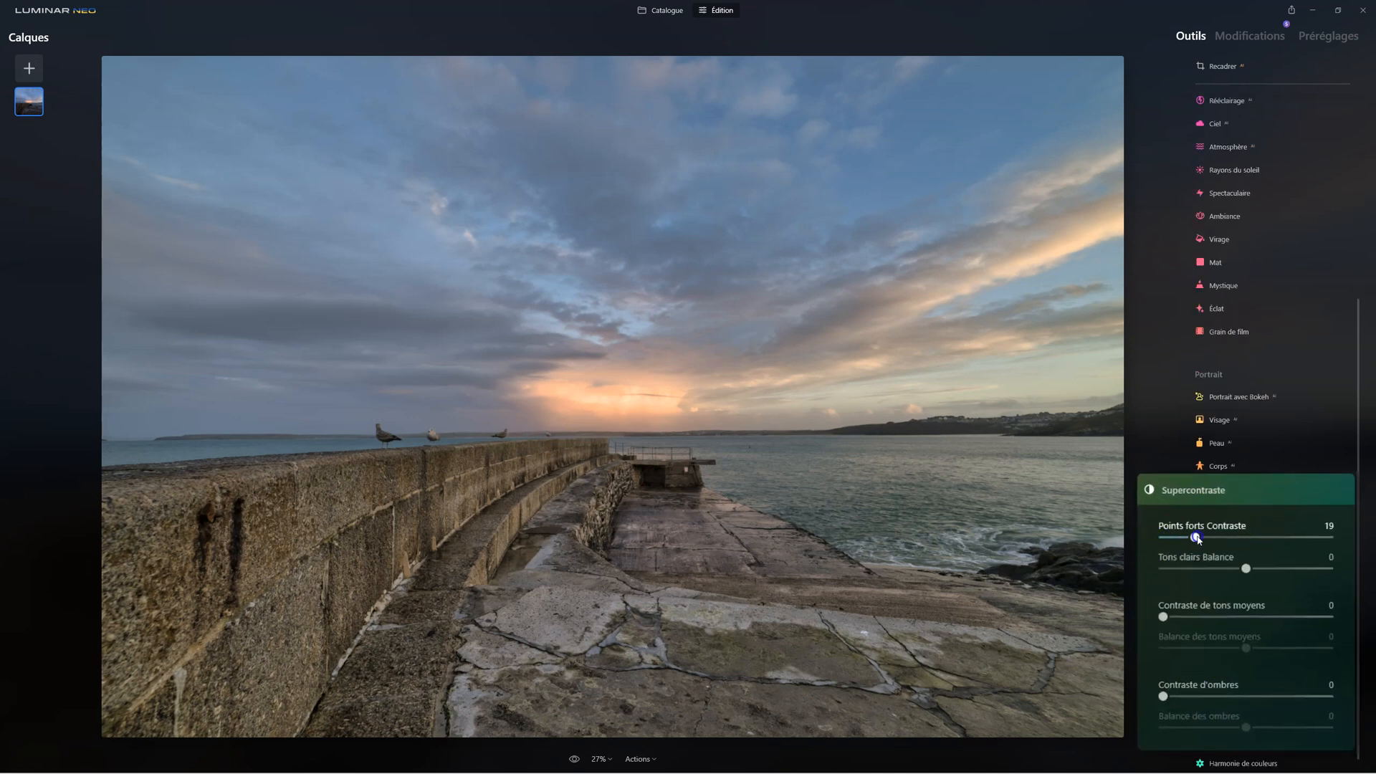
{"action": "left_click_drag", "start_coordinate": [1164, 617], "coordinate": [1202, 616]}
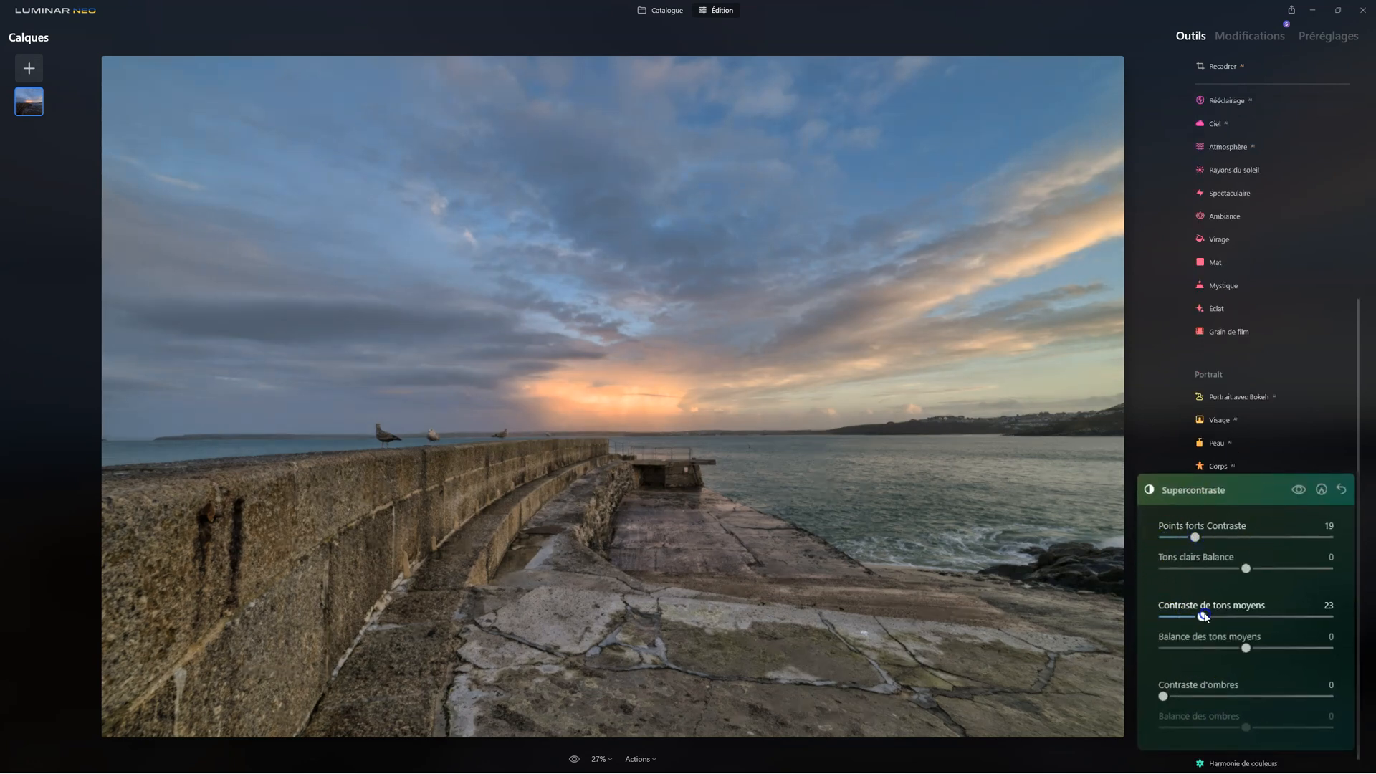
{"action": "left_click_drag", "start_coordinate": [1164, 697], "coordinate": [1165, 698]}
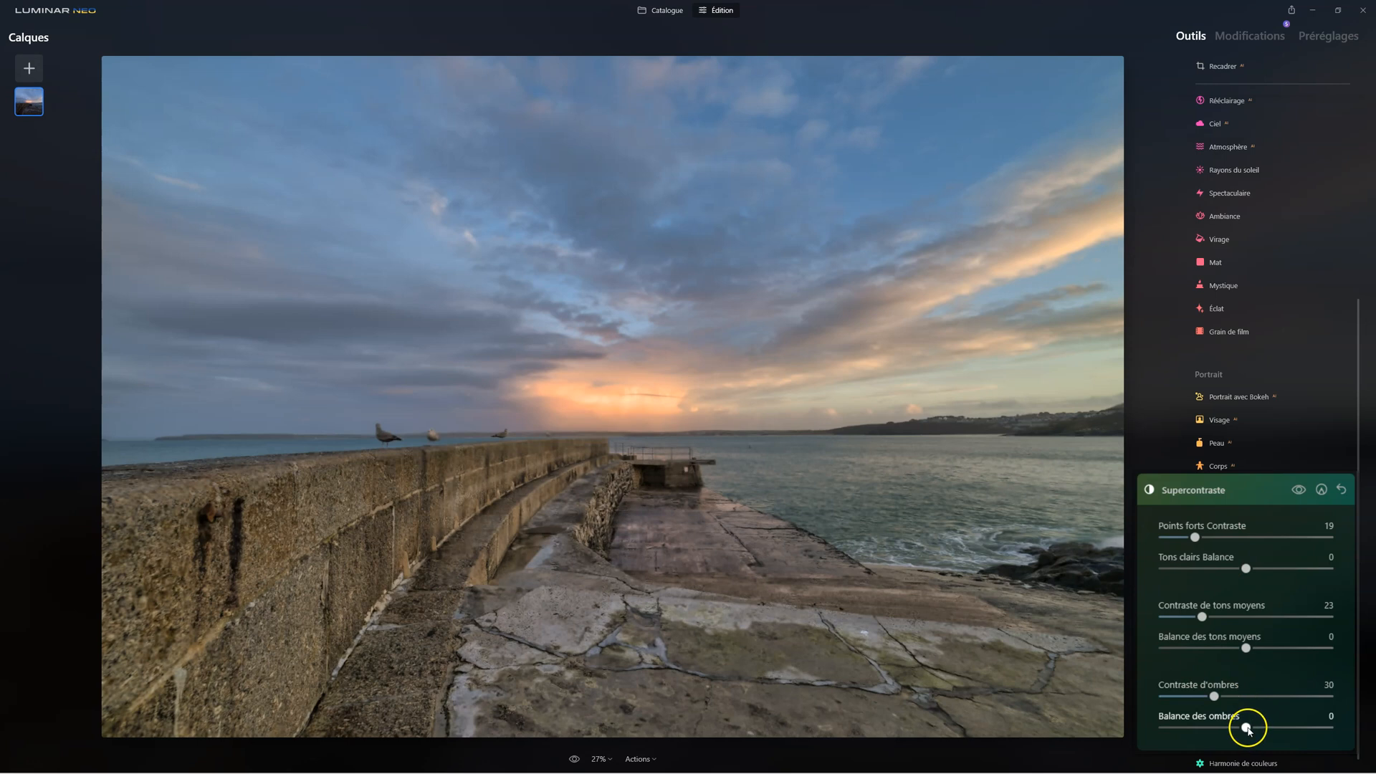
Set the Supercontraste balances to 17 for Tons clairs, 23 for tons moyens and 18 for ombres, and compare with and without the effect
{"action": "left_click_drag", "start_coordinate": [1248, 731], "coordinate": [1265, 730]}
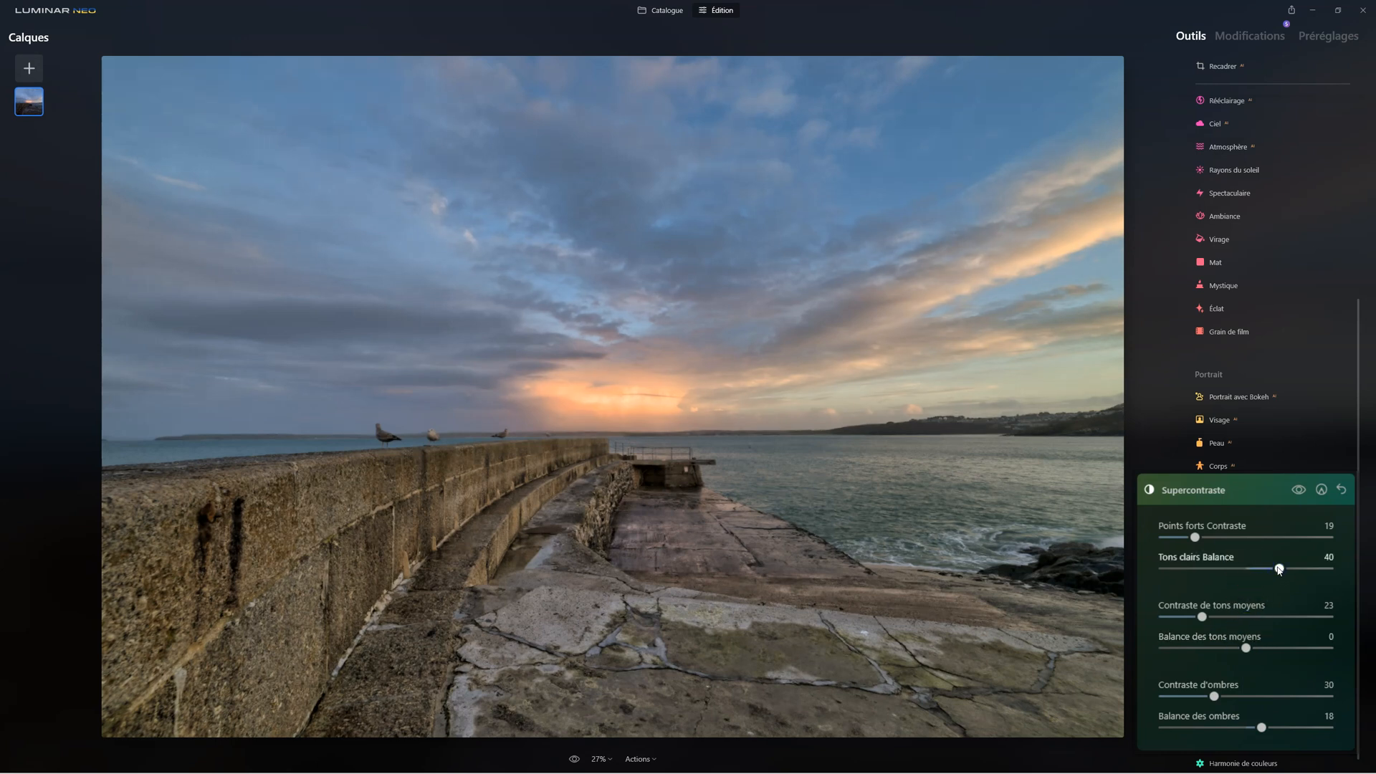
{"action": "mouse_move", "coordinate": [1278, 567]}
{"action": "left_mouse_down"}
{"action": "mouse_move", "coordinate": [1187, 568]}
{"action": "mouse_move", "coordinate": [1266, 571]}
{"action": "left_mouse_up"}
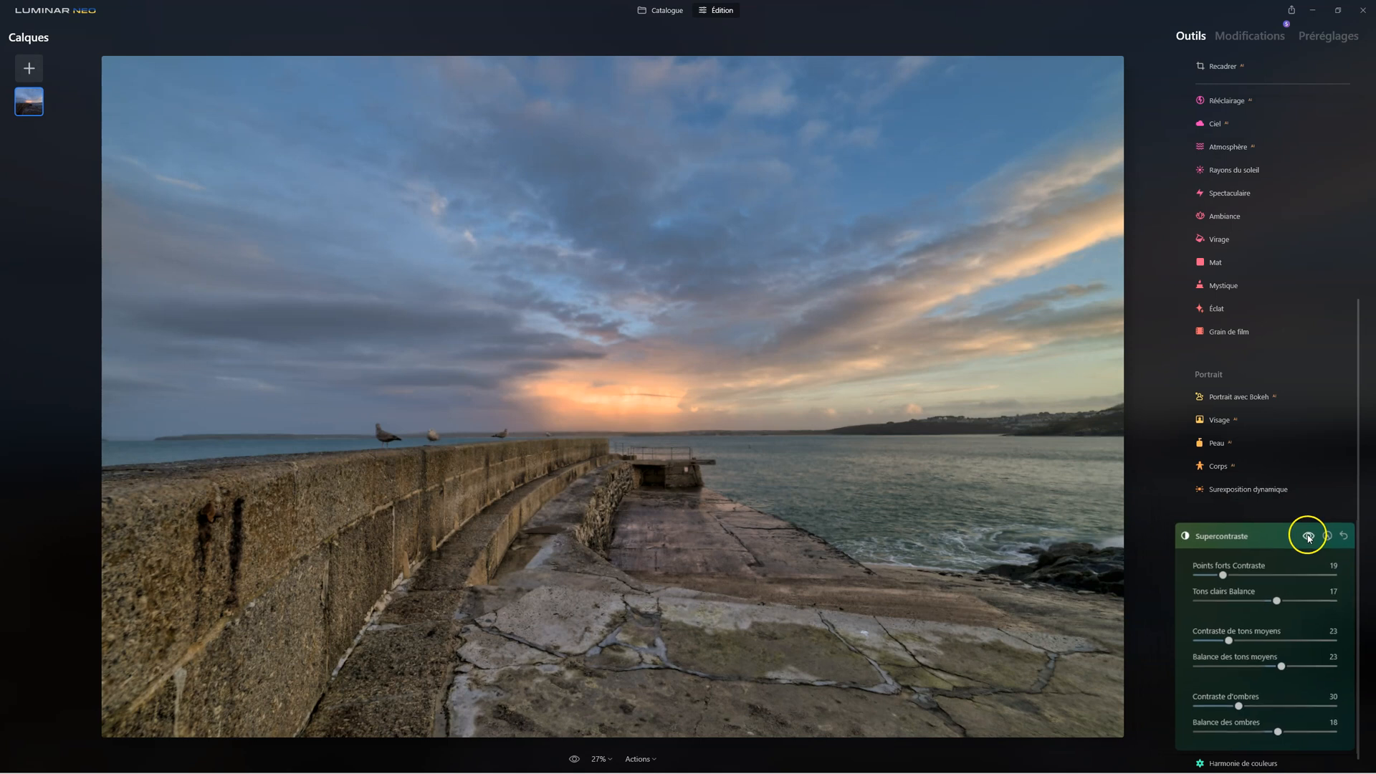
{"action": "left_click", "coordinate": [1314, 555]}
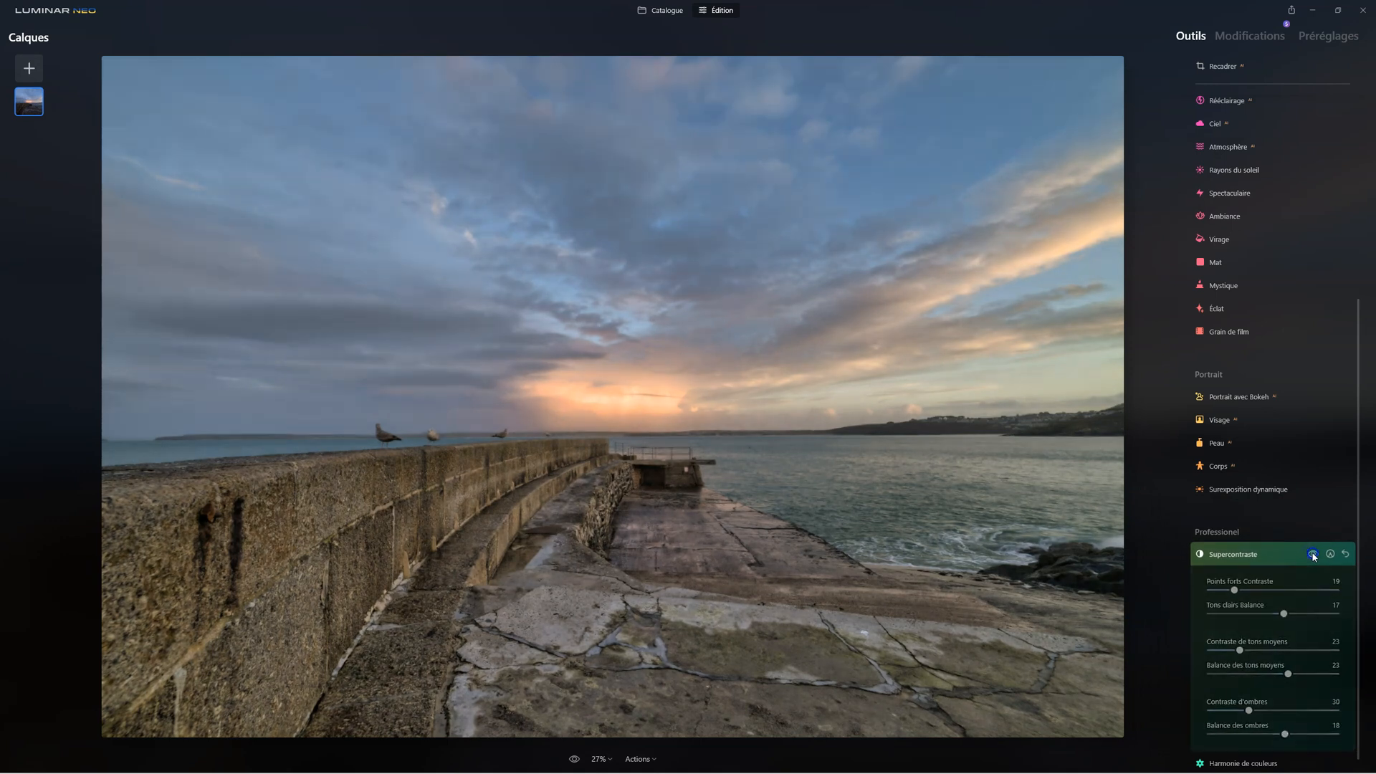
{"action": "left_click", "coordinate": [1243, 555]}
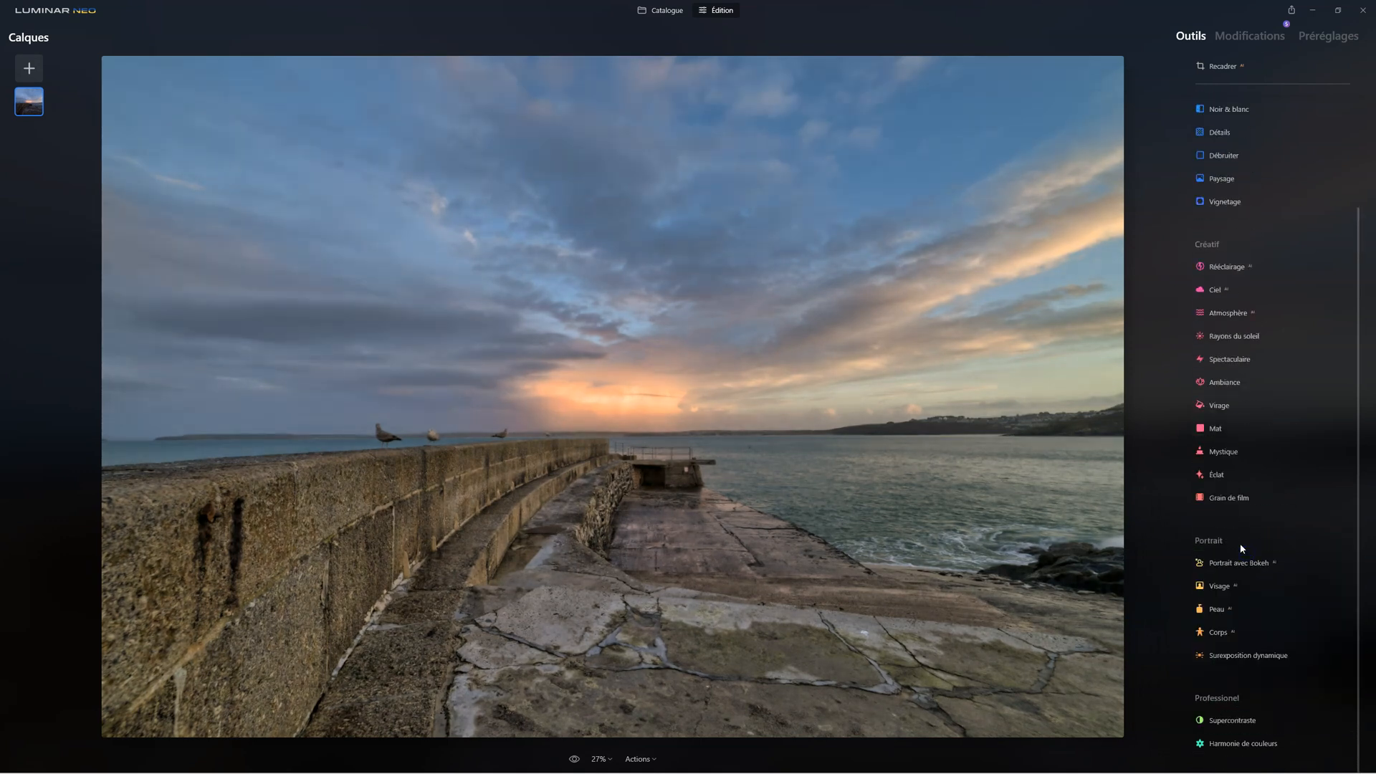
Set Éclat to 18 in the Harmonie de couleurs tool and compare the photo with and without the effect
{"action": "left_click", "coordinate": [1249, 744]}
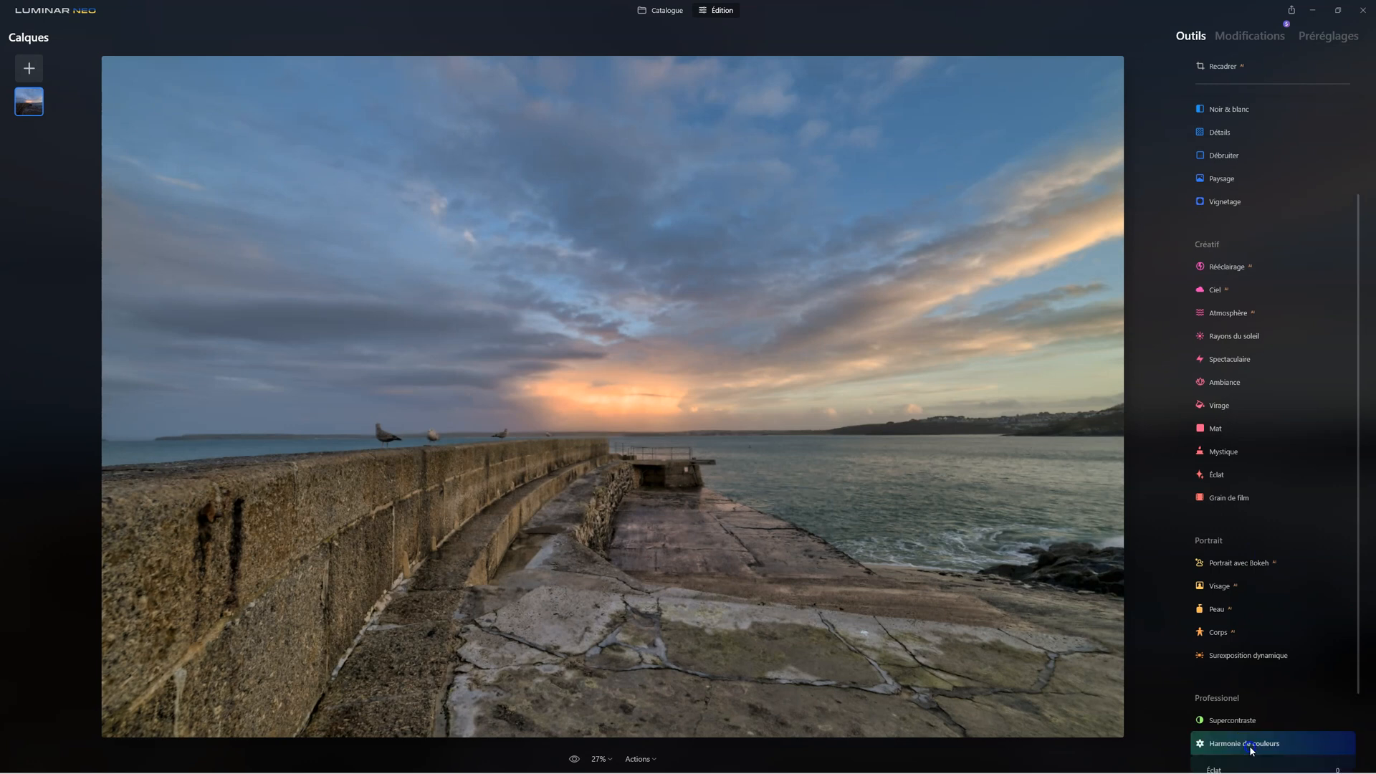
{"action": "left_click", "coordinate": [1236, 711]}
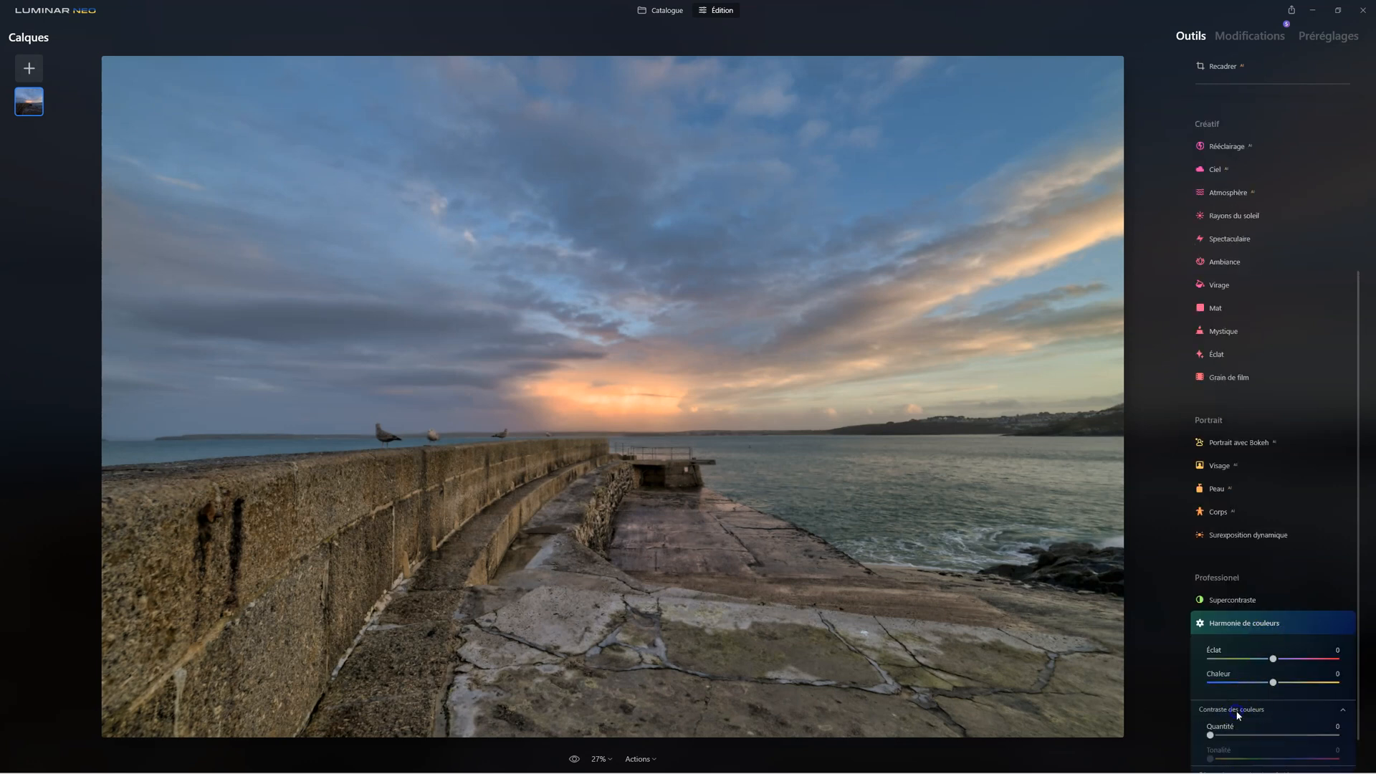
{"action": "left_click", "coordinate": [1238, 717]}
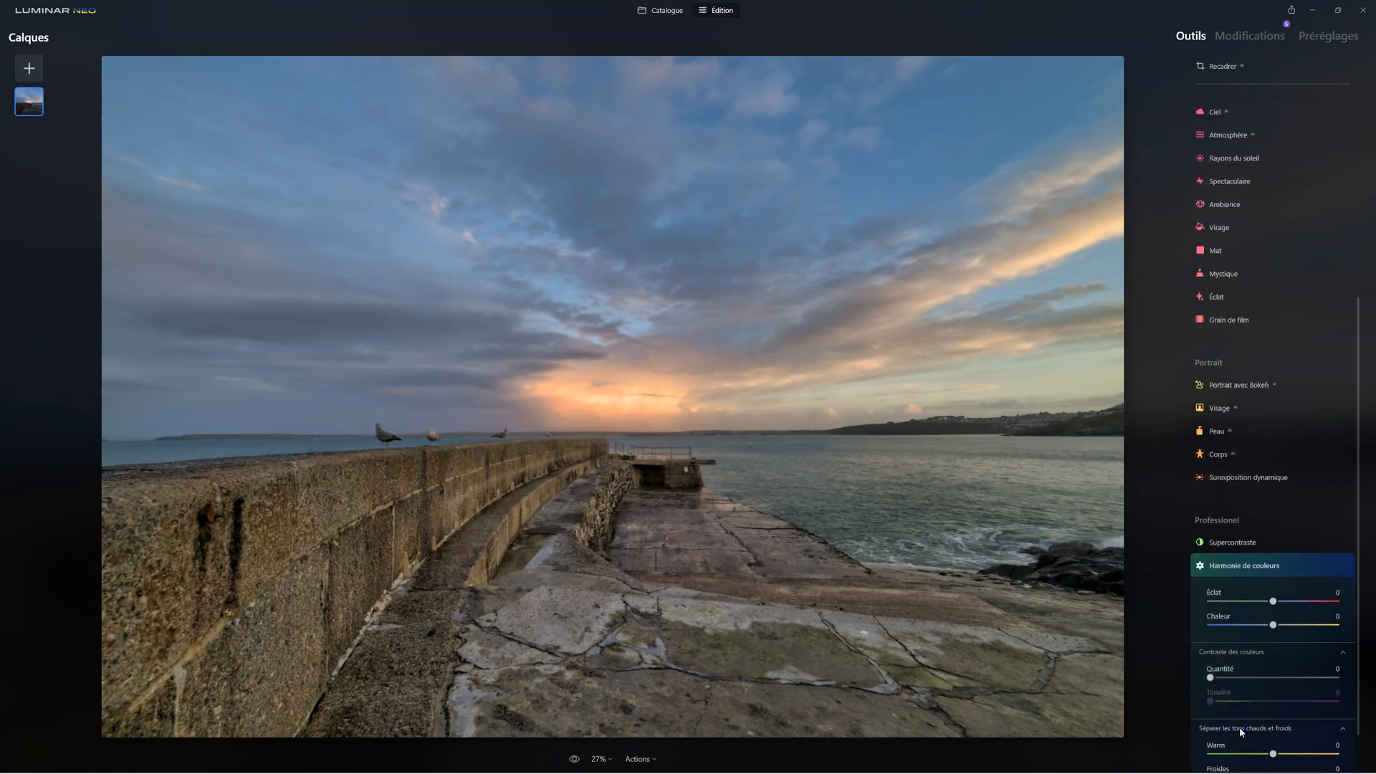
{"action": "scroll", "coordinate": [1240, 730], "scroll_direction": "down", "scroll_amount": 1}
{"action": "left_click", "coordinate": [1235, 746]}
{"action": "scroll", "coordinate": [1245, 530], "scroll_direction": "down", "scroll_amount": 2}
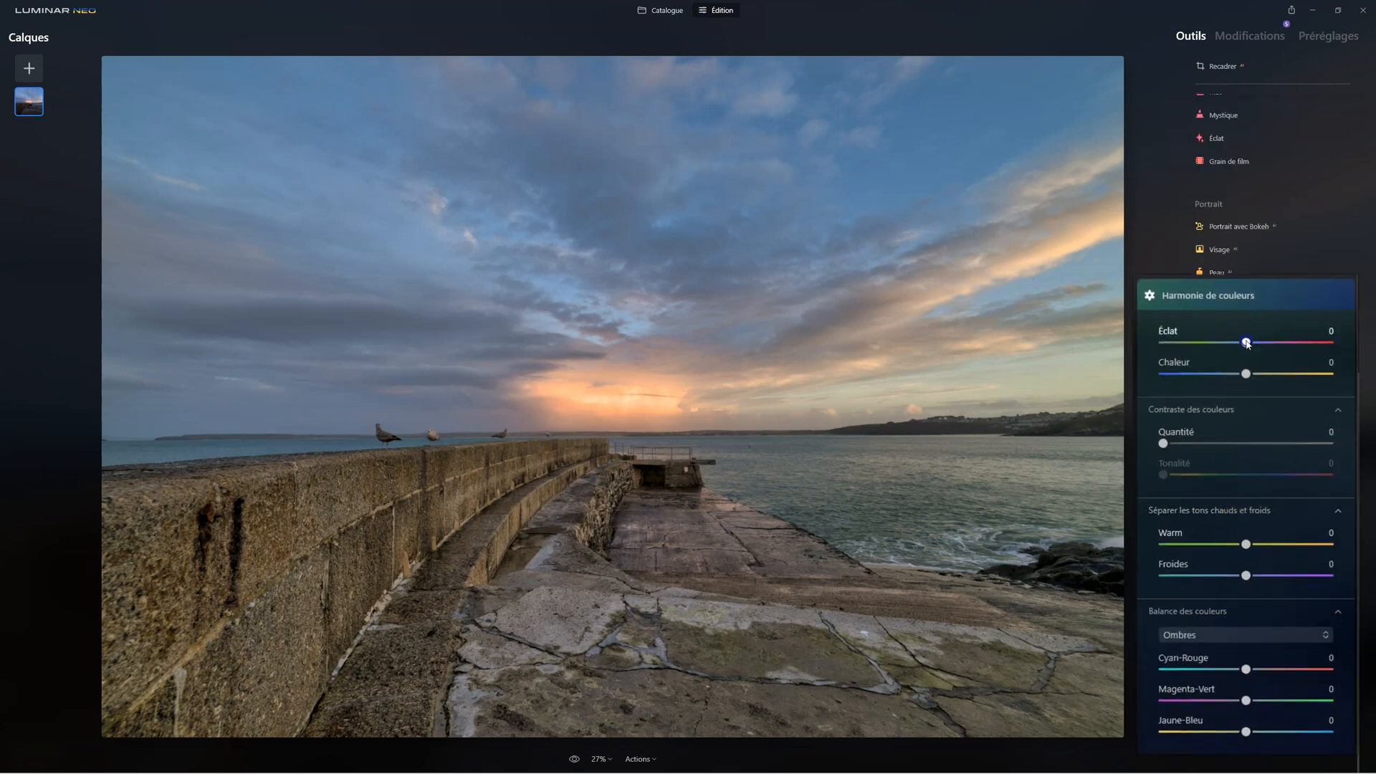
{"action": "left_click_drag", "start_coordinate": [1251, 342], "coordinate": [1272, 342]}
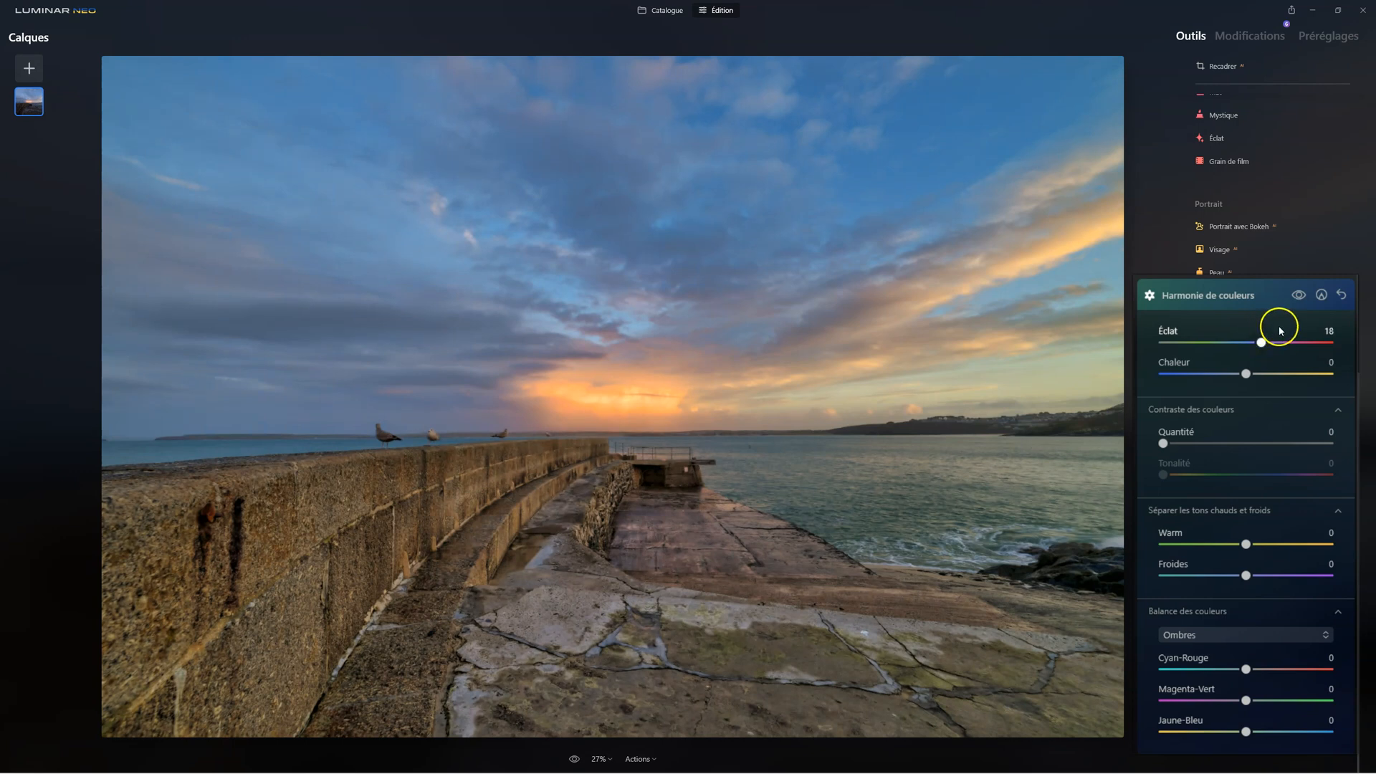
{"action": "left_click", "coordinate": [1299, 294]}
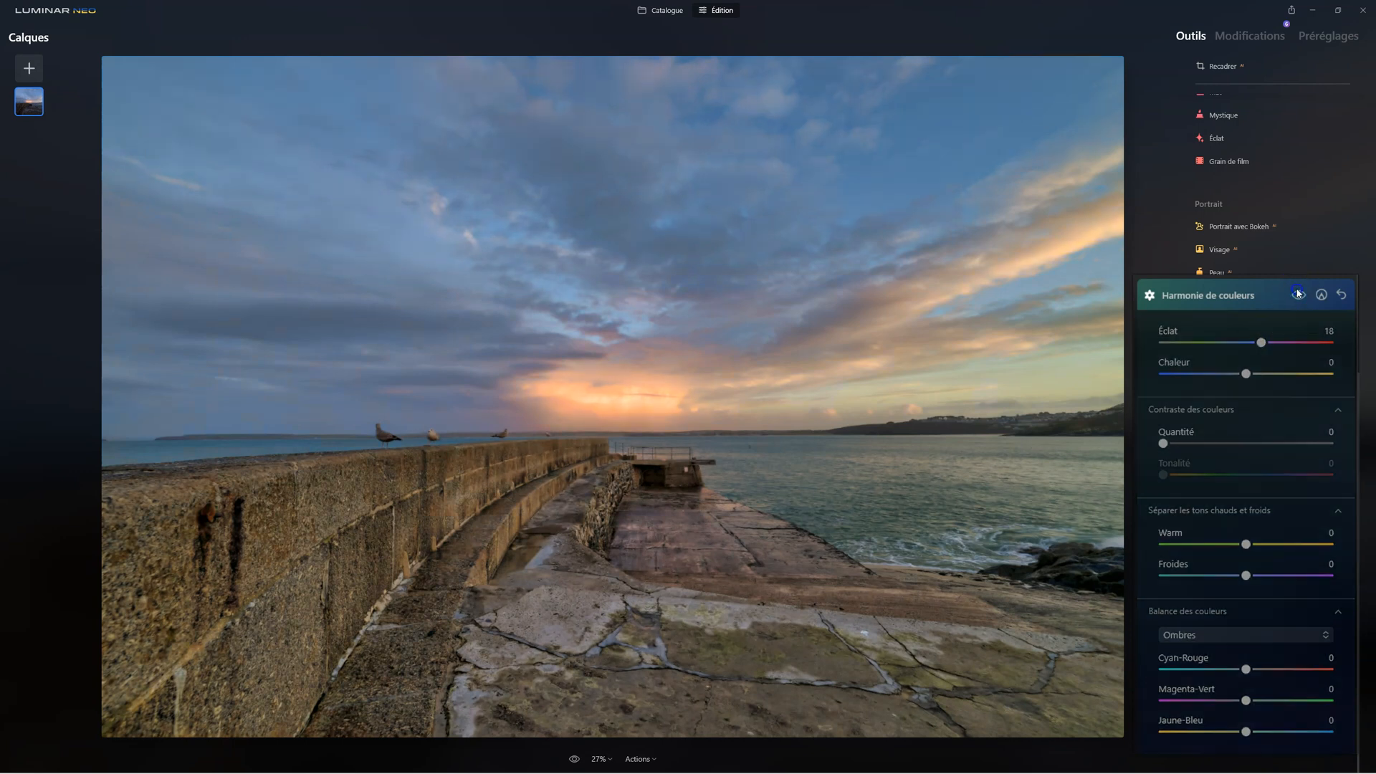
{"action": "left_click", "coordinate": [1299, 294]}
{"action": "left_click", "coordinate": [1300, 294]}
{"action": "left_click", "coordinate": [1299, 294]}
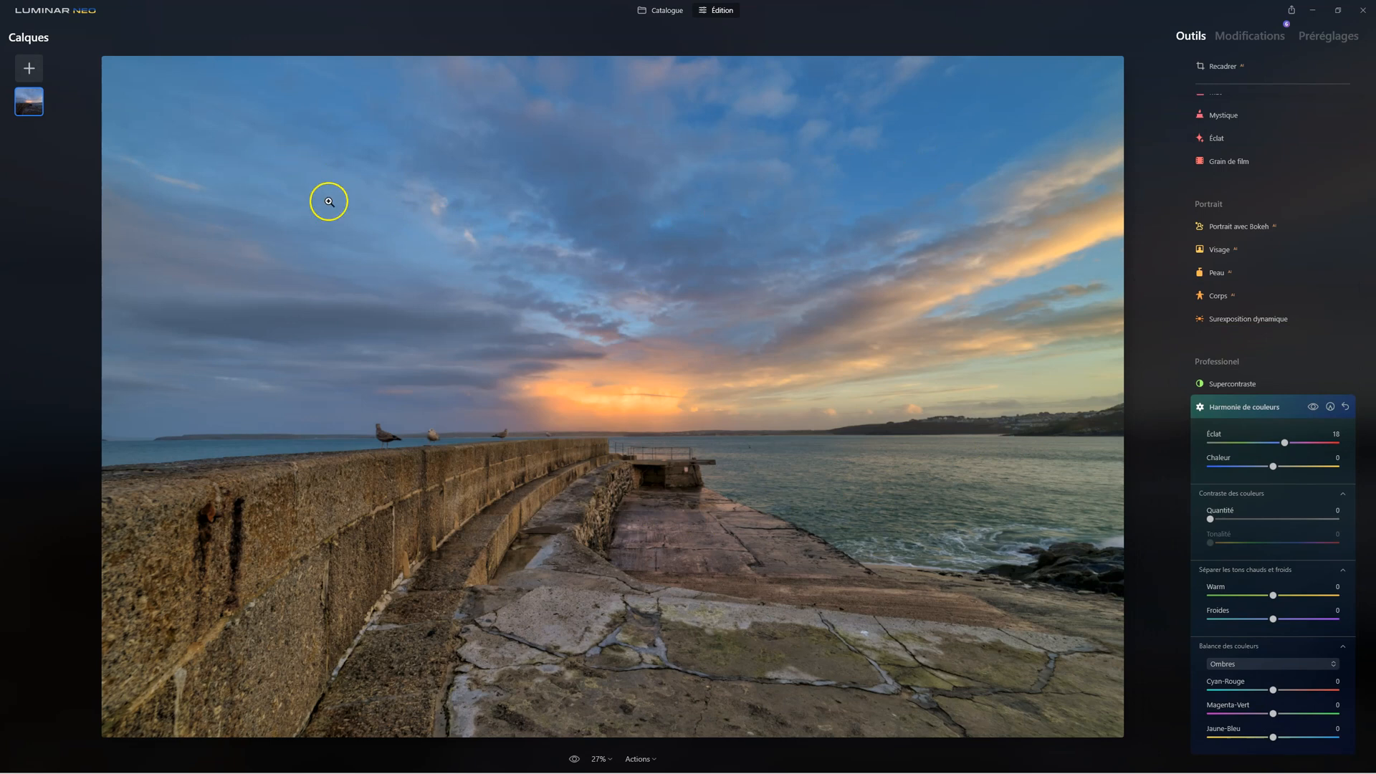
{"action": "left_click", "coordinate": [1260, 407]}
Reduce the HSL Saturation of Bleu to -40 in the Couleur tool
{"action": "scroll", "coordinate": [1262, 380], "scroll_direction": "up", "scroll_amount": 3}
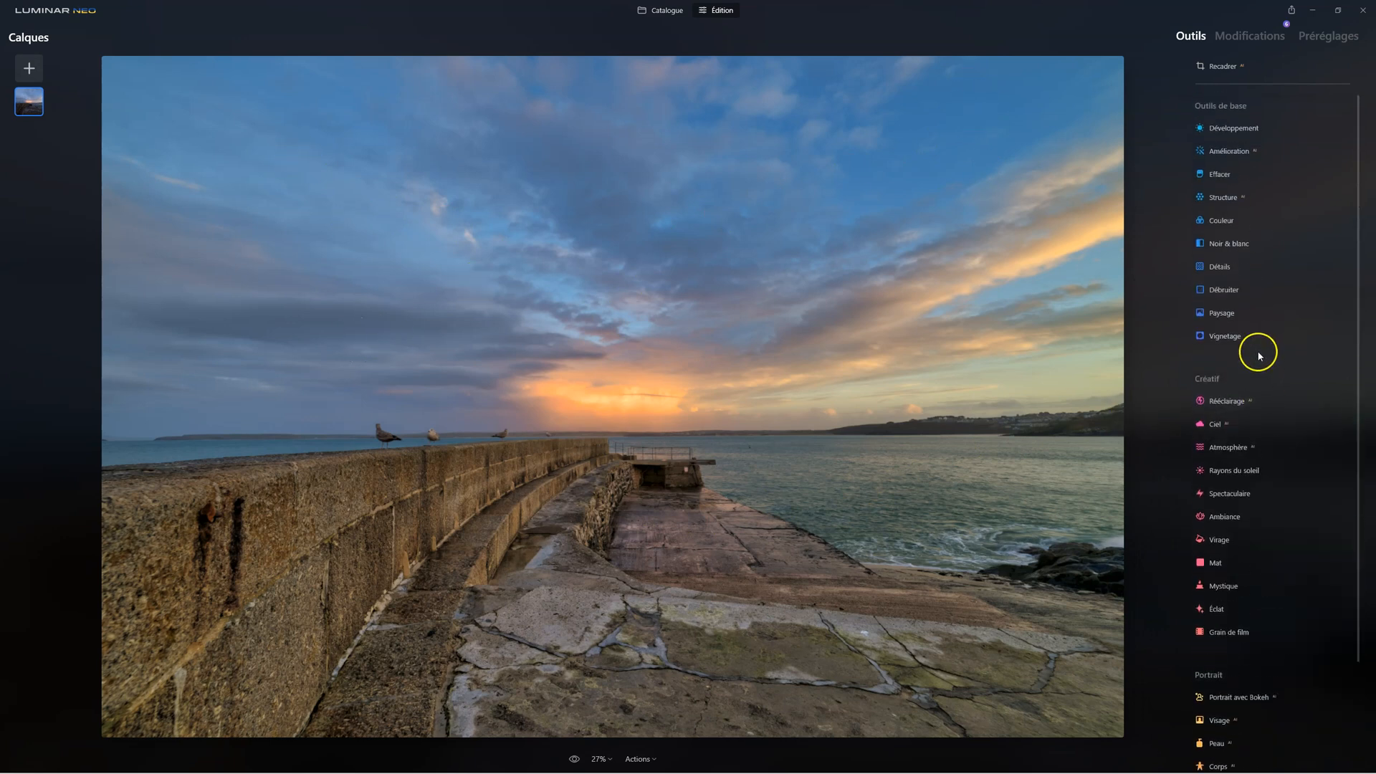
{"action": "left_click", "coordinate": [1212, 331]}
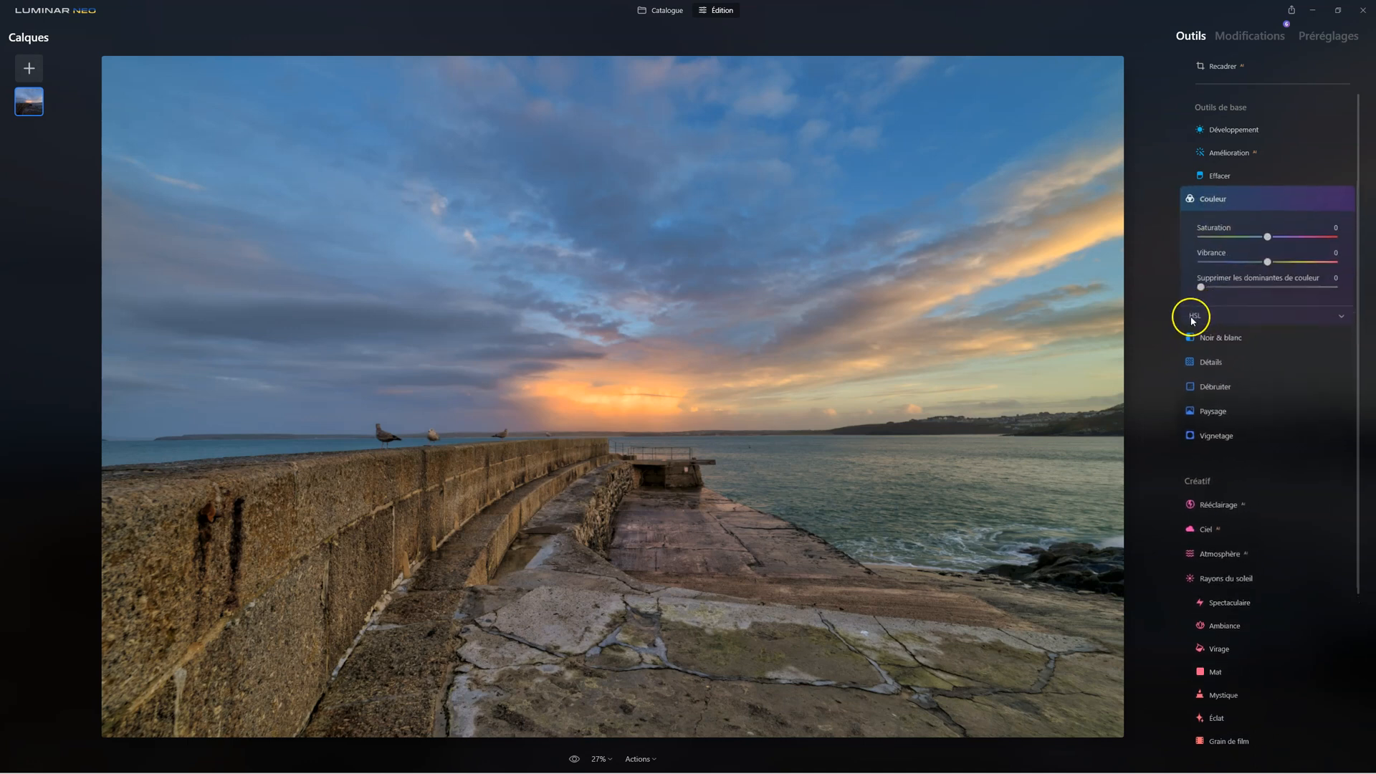
{"action": "left_click", "coordinate": [1233, 284]}
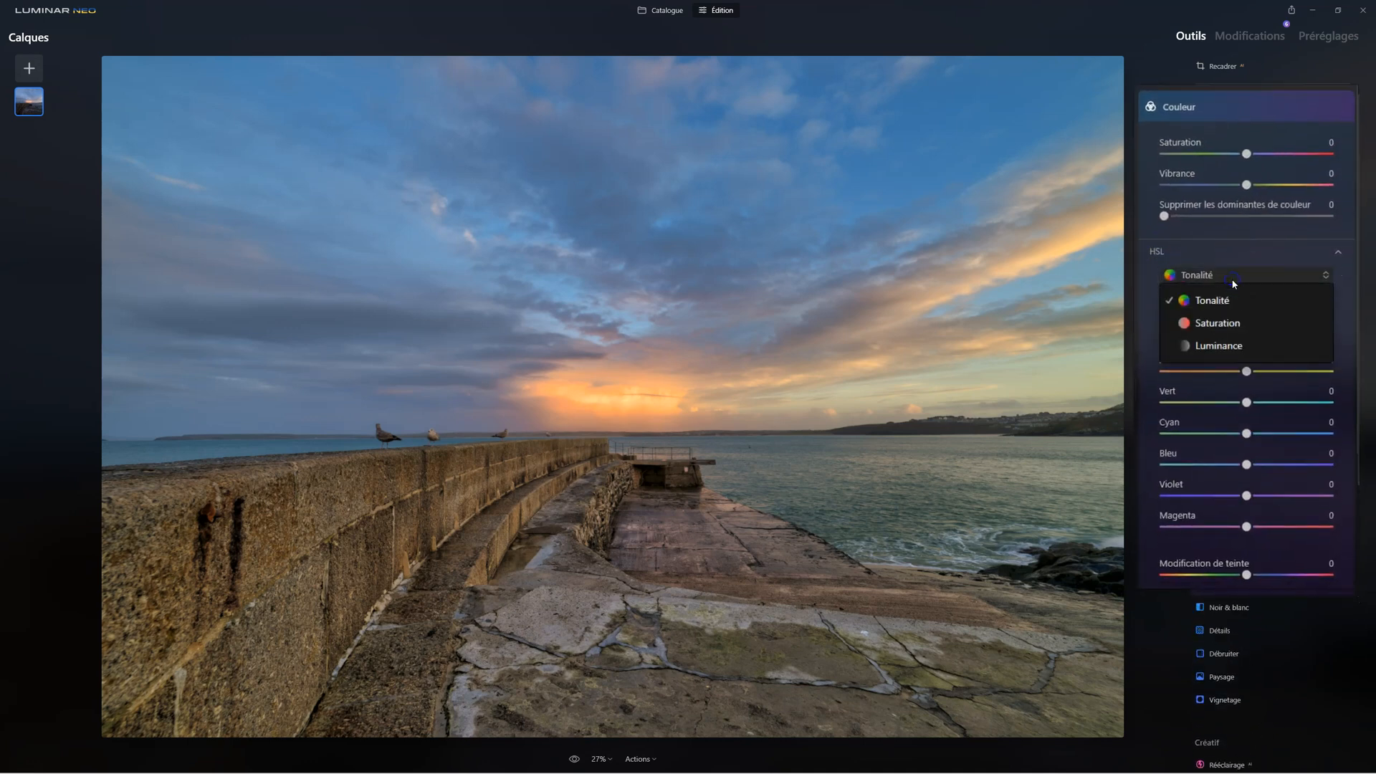
{"action": "left_click", "coordinate": [1228, 322]}
{"action": "left_click_drag", "start_coordinate": [1246, 464], "coordinate": [1246, 464]}
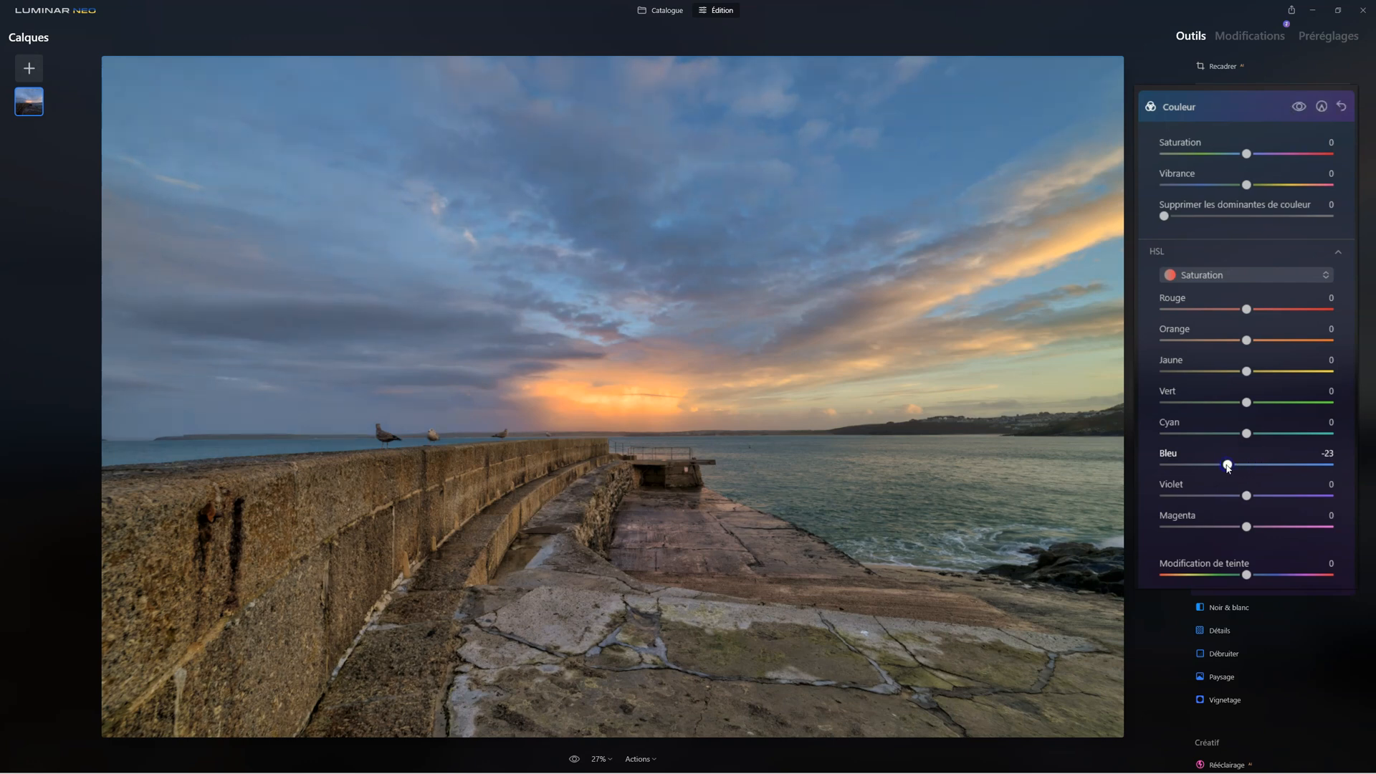
{"action": "left_click_drag", "start_coordinate": [1229, 466], "coordinate": [1204, 466]}
Darken the blues by setting the HSL Luminance of Bleu to -33
{"action": "left_click", "coordinate": [1228, 275]}
{"action": "left_click", "coordinate": [1218, 345]}
{"action": "left_click", "coordinate": [1244, 463]}
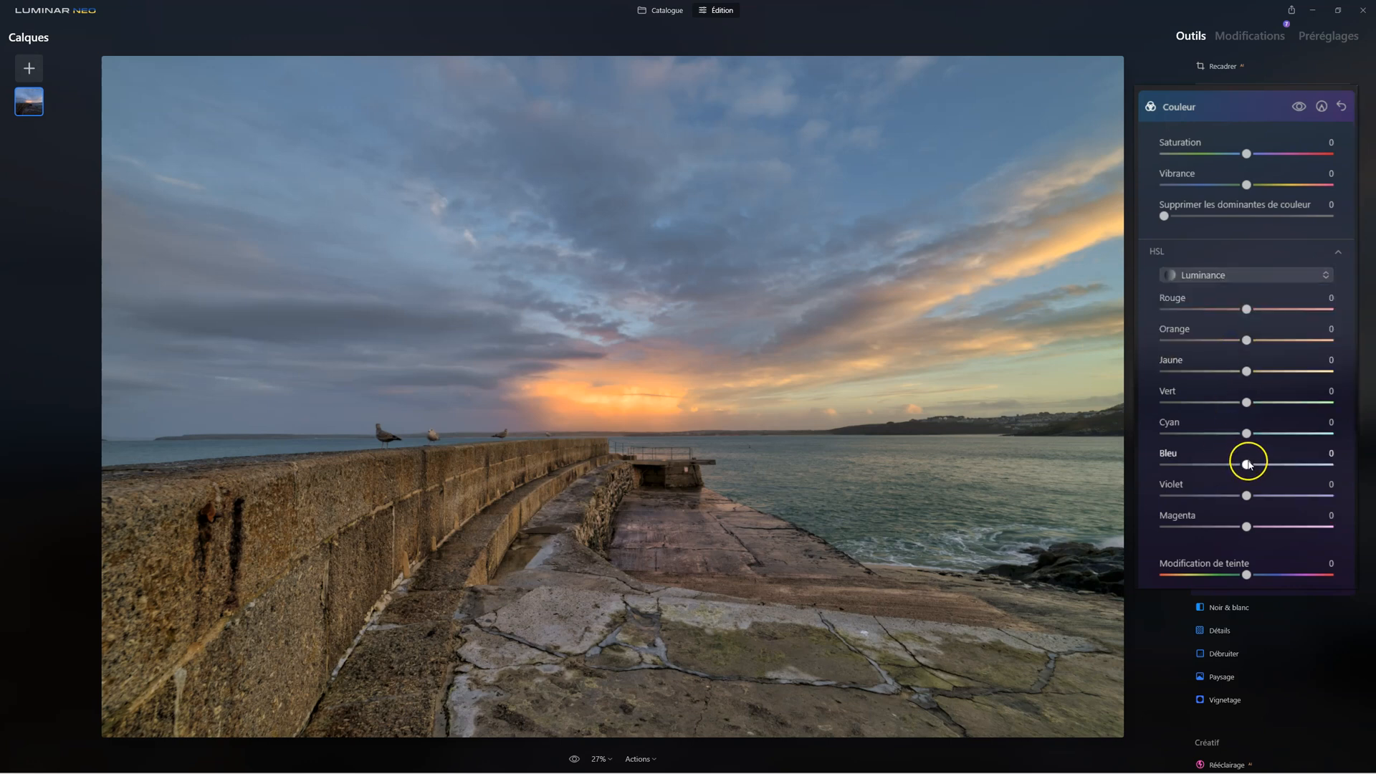
{"action": "left_click_drag", "start_coordinate": [1247, 464], "coordinate": [1213, 463]}
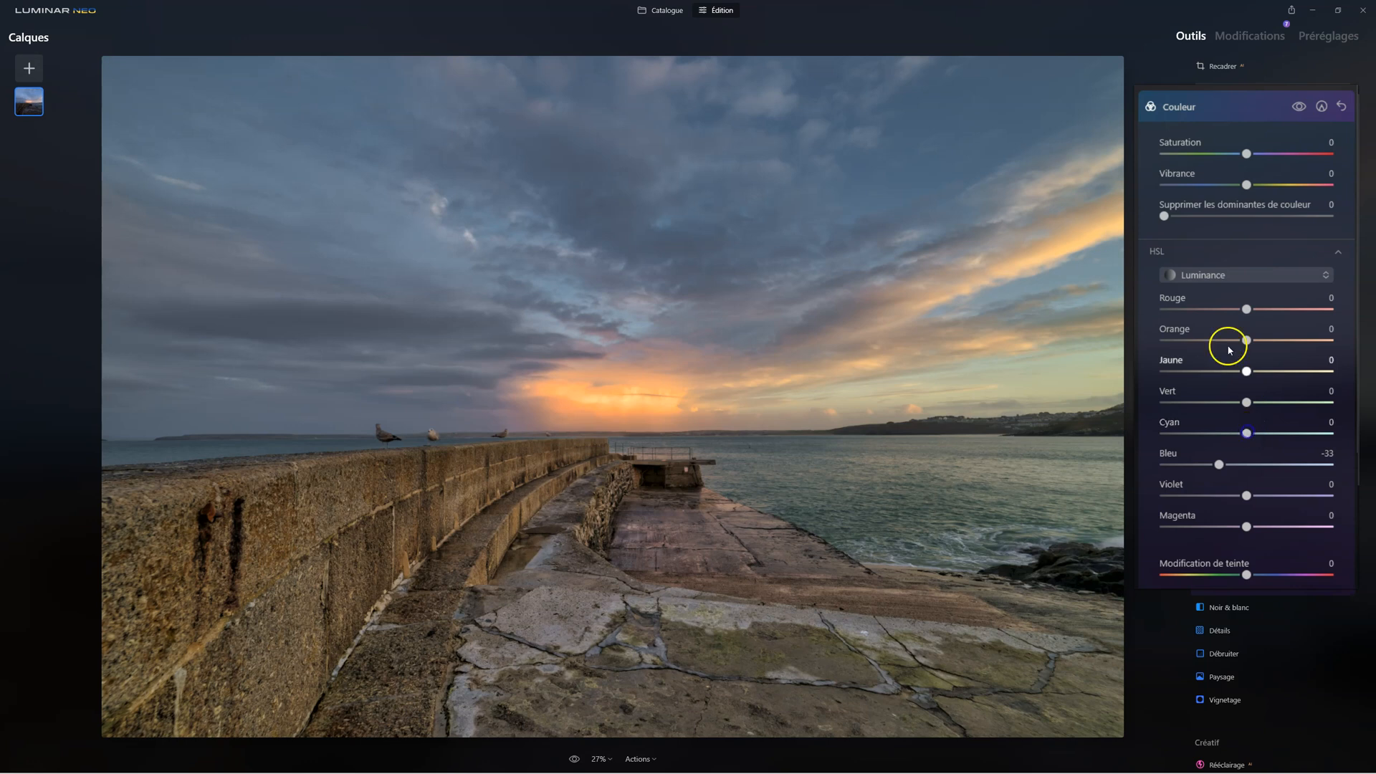
Set the HSL Saturation of Cyan to -48 and of Vert to -55
{"action": "left_click", "coordinate": [1220, 273]}
{"action": "left_click", "coordinate": [1223, 324]}
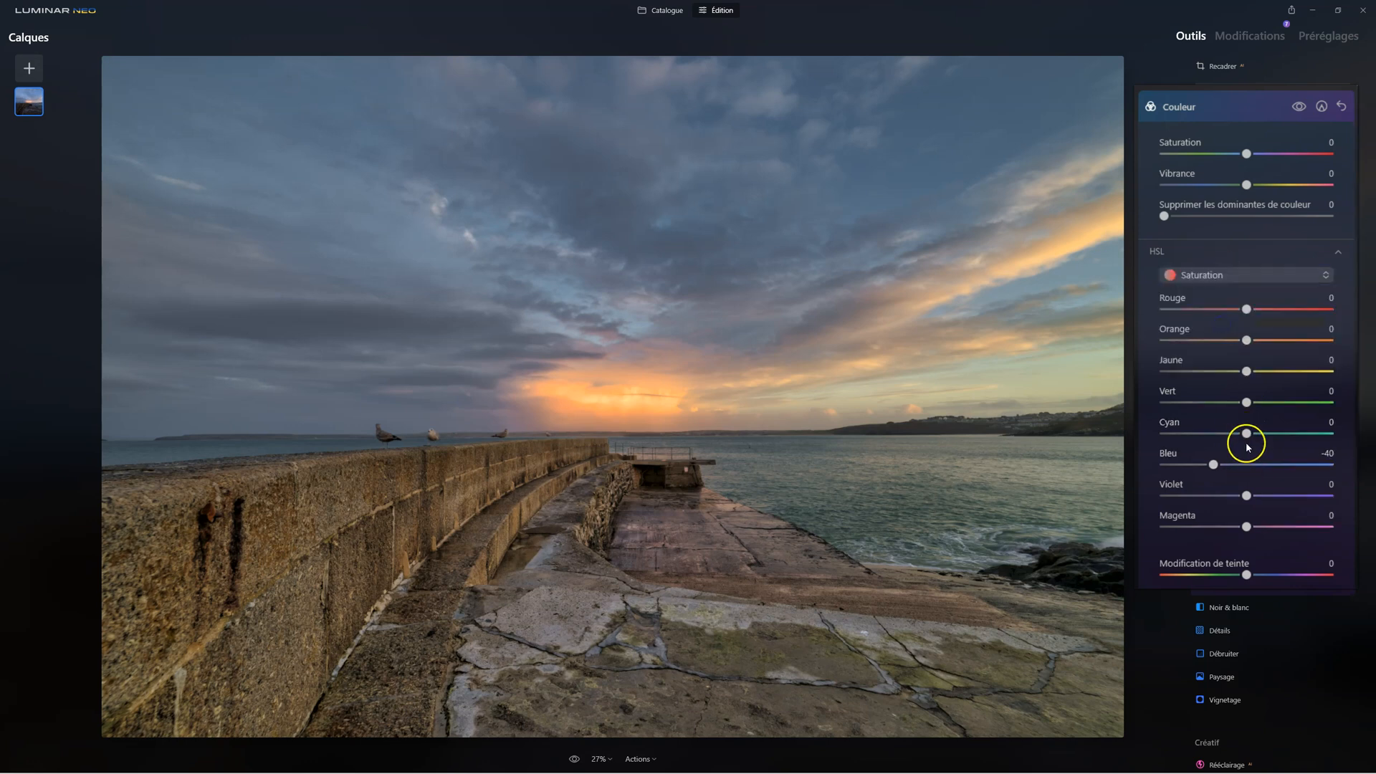
{"action": "left_click_drag", "start_coordinate": [1246, 434], "coordinate": [1215, 435]}
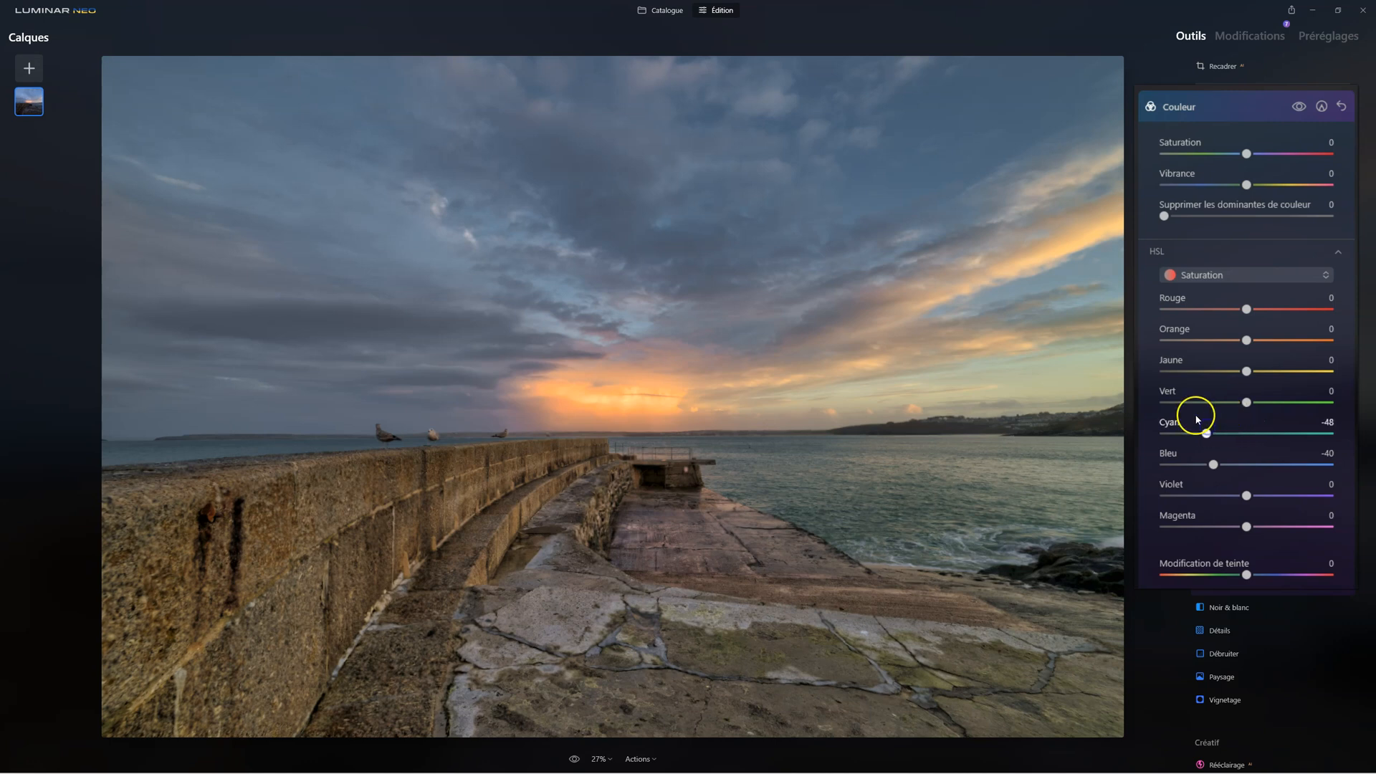
{"action": "left_click_drag", "start_coordinate": [1246, 402], "coordinate": [1201, 403]}
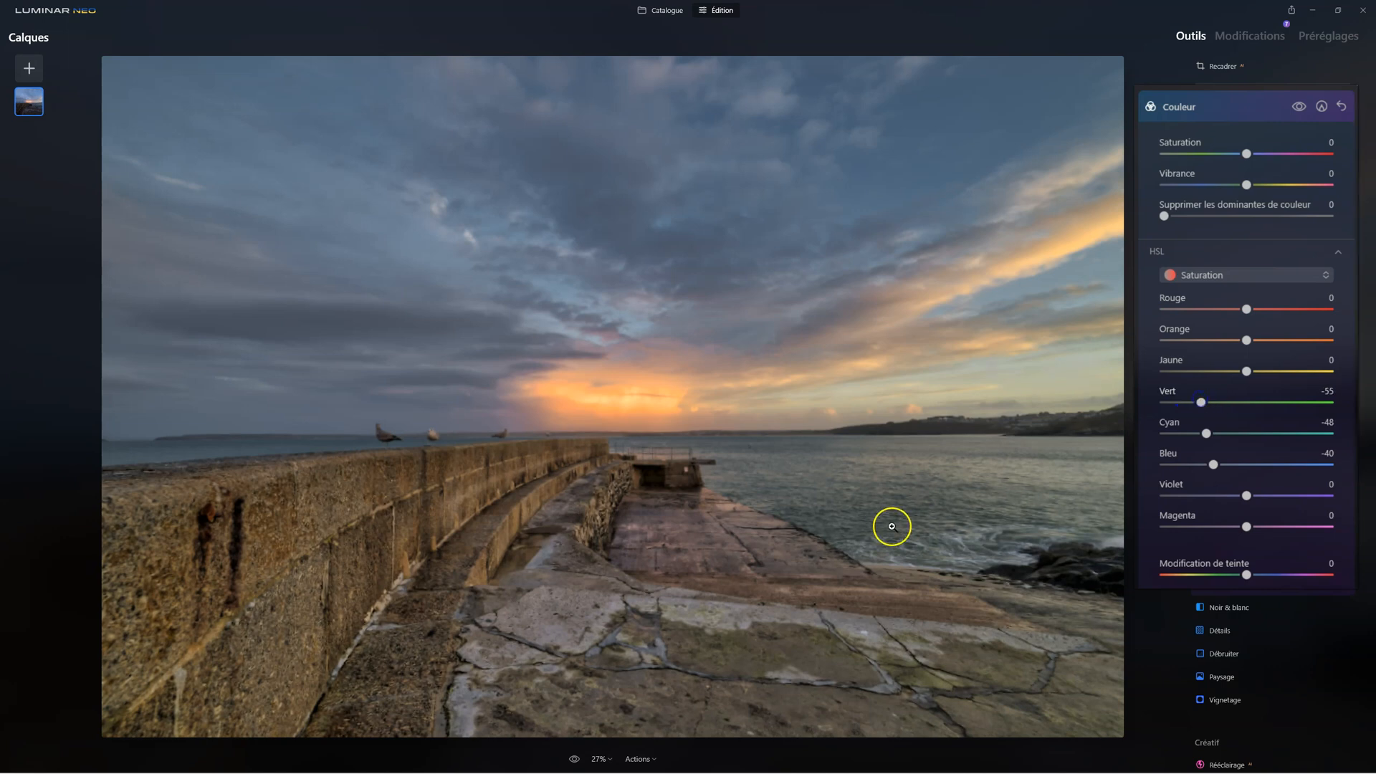
Set the HSL Luminance of Cyan to -22 and of Vert to -15, and close the Couleur tool
{"action": "left_click", "coordinate": [1252, 277]}
{"action": "left_click", "coordinate": [1222, 342]}
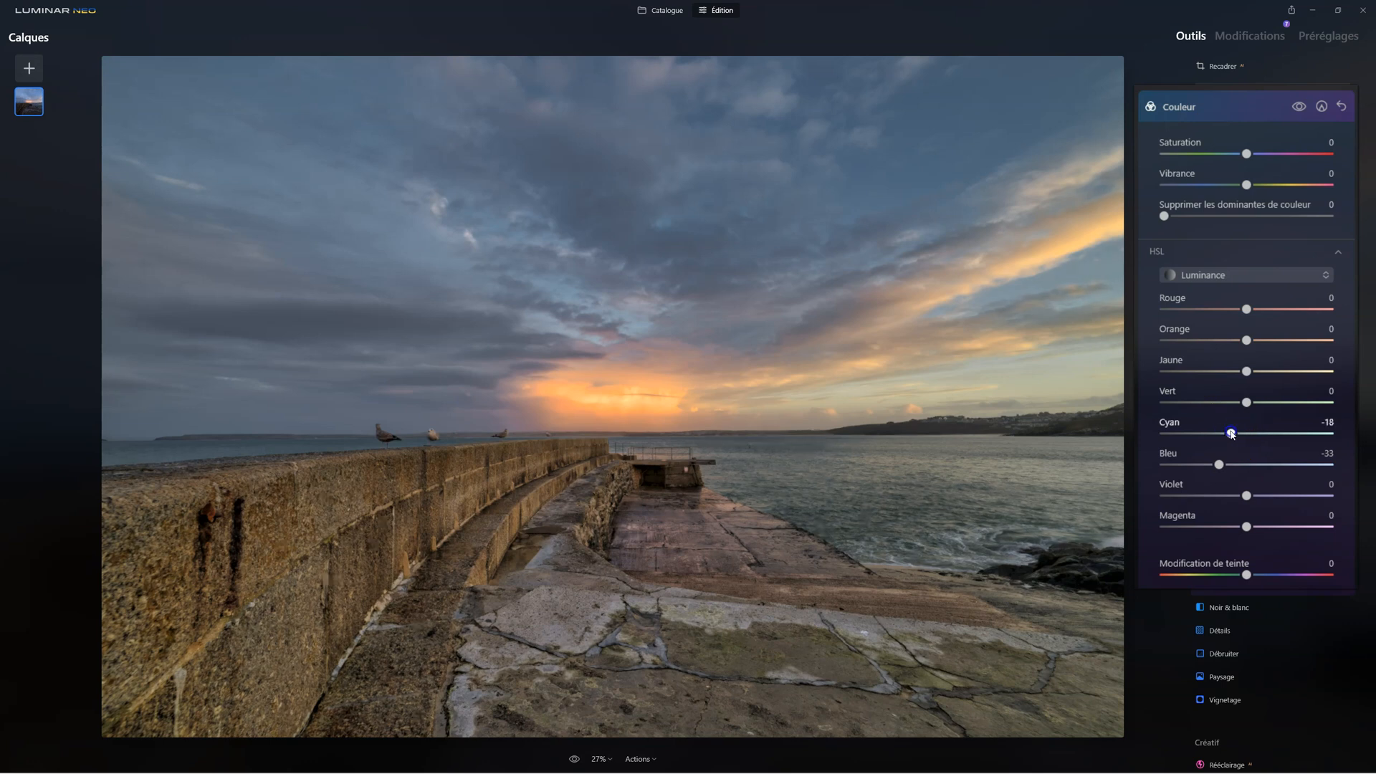
{"action": "left_click_drag", "start_coordinate": [1247, 403], "coordinate": [1234, 403]}
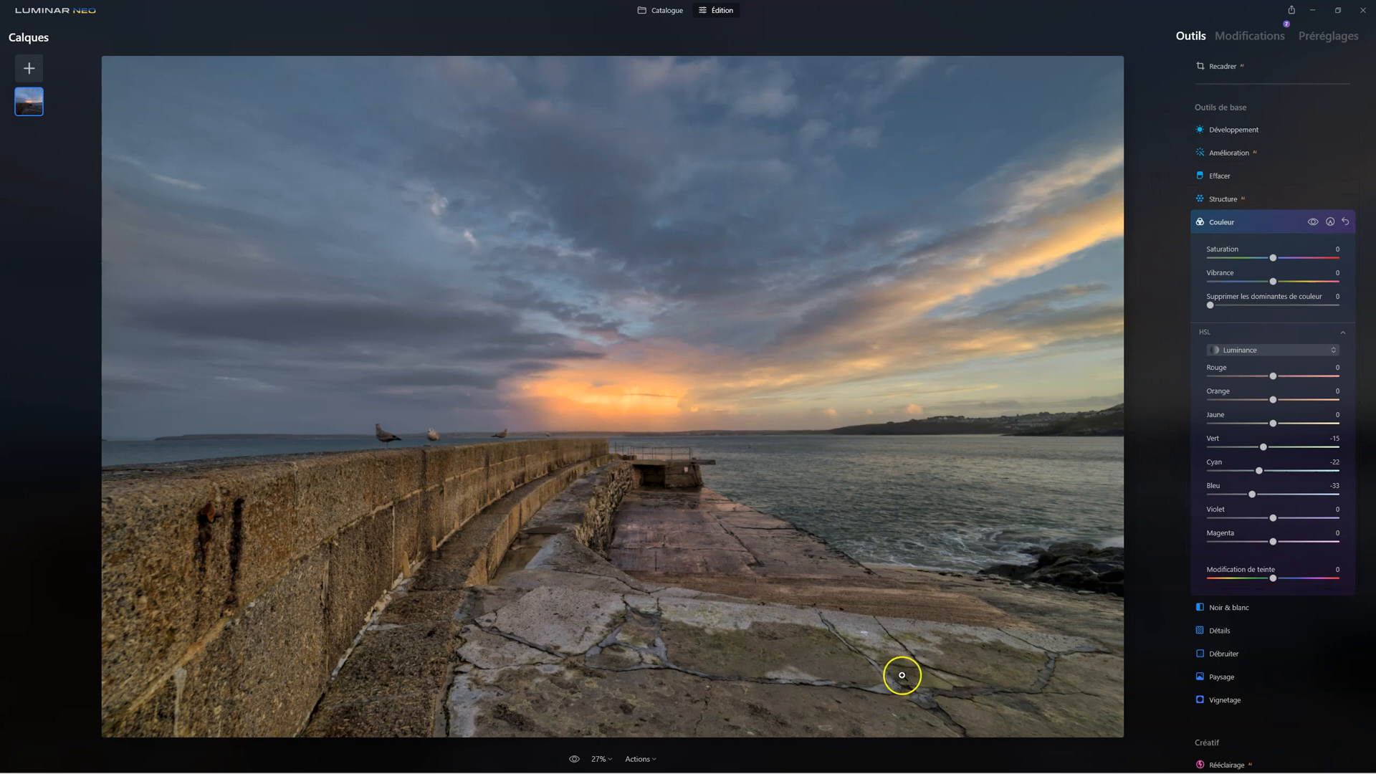
{"action": "left_click", "coordinate": [1223, 225]}
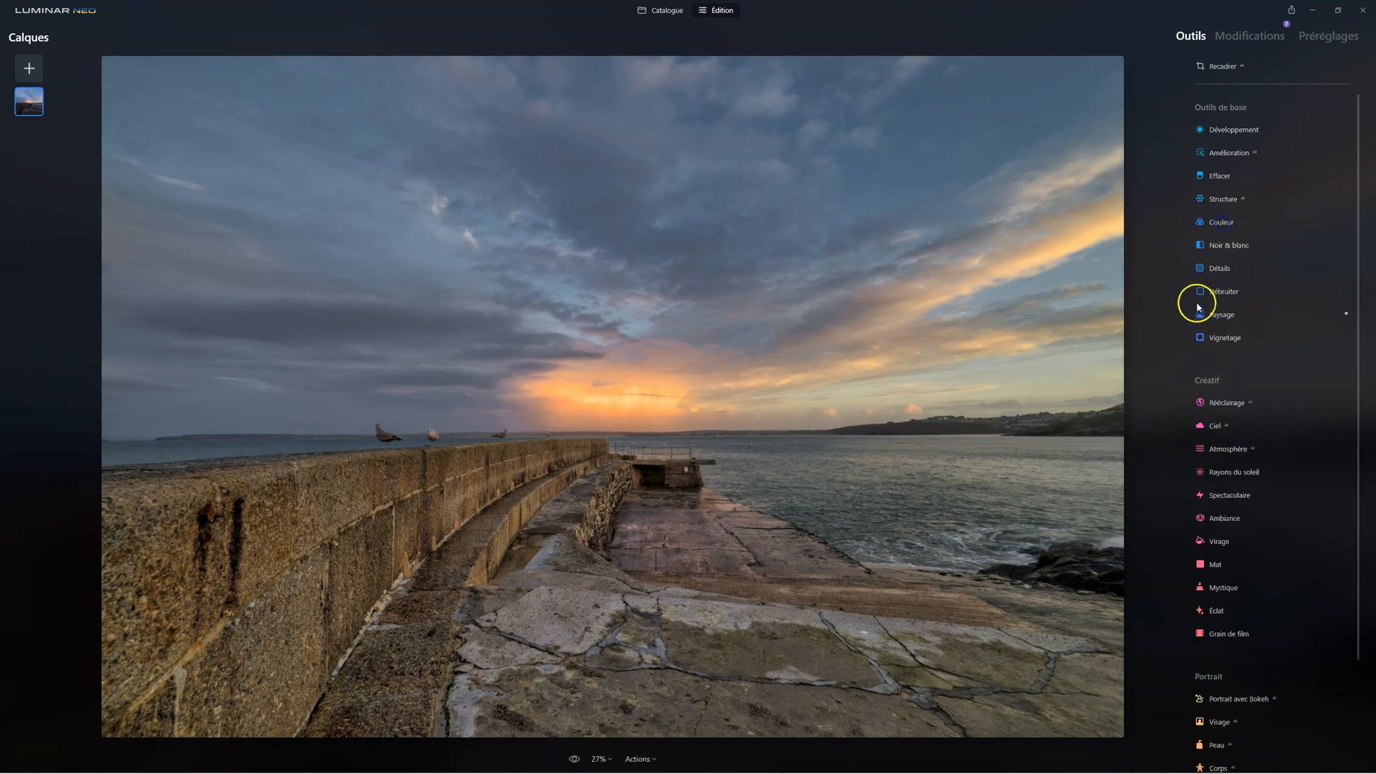
Warm the photo with the Paysage tool by setting Heure dorée to 17
{"action": "left_click", "coordinate": [458, 495]}
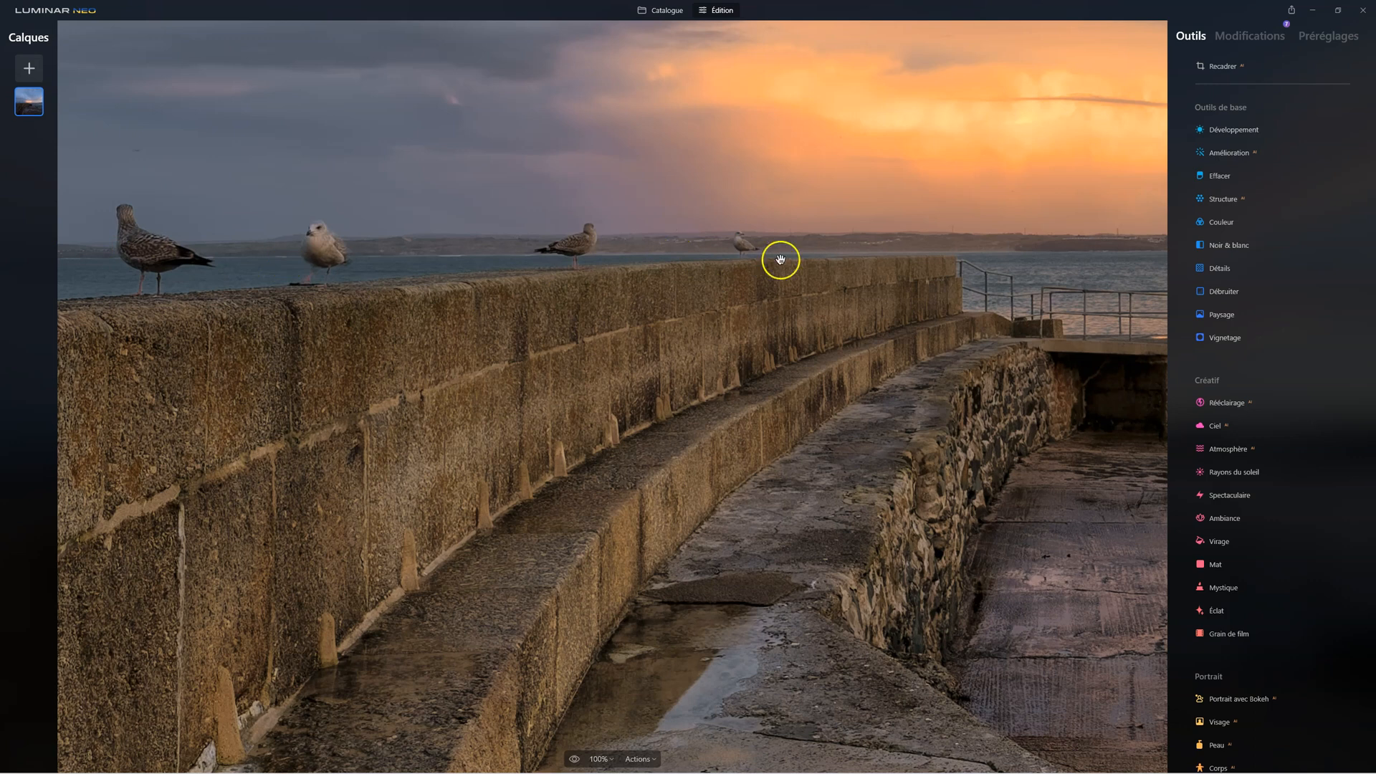
{"action": "left_click", "coordinate": [844, 366]}
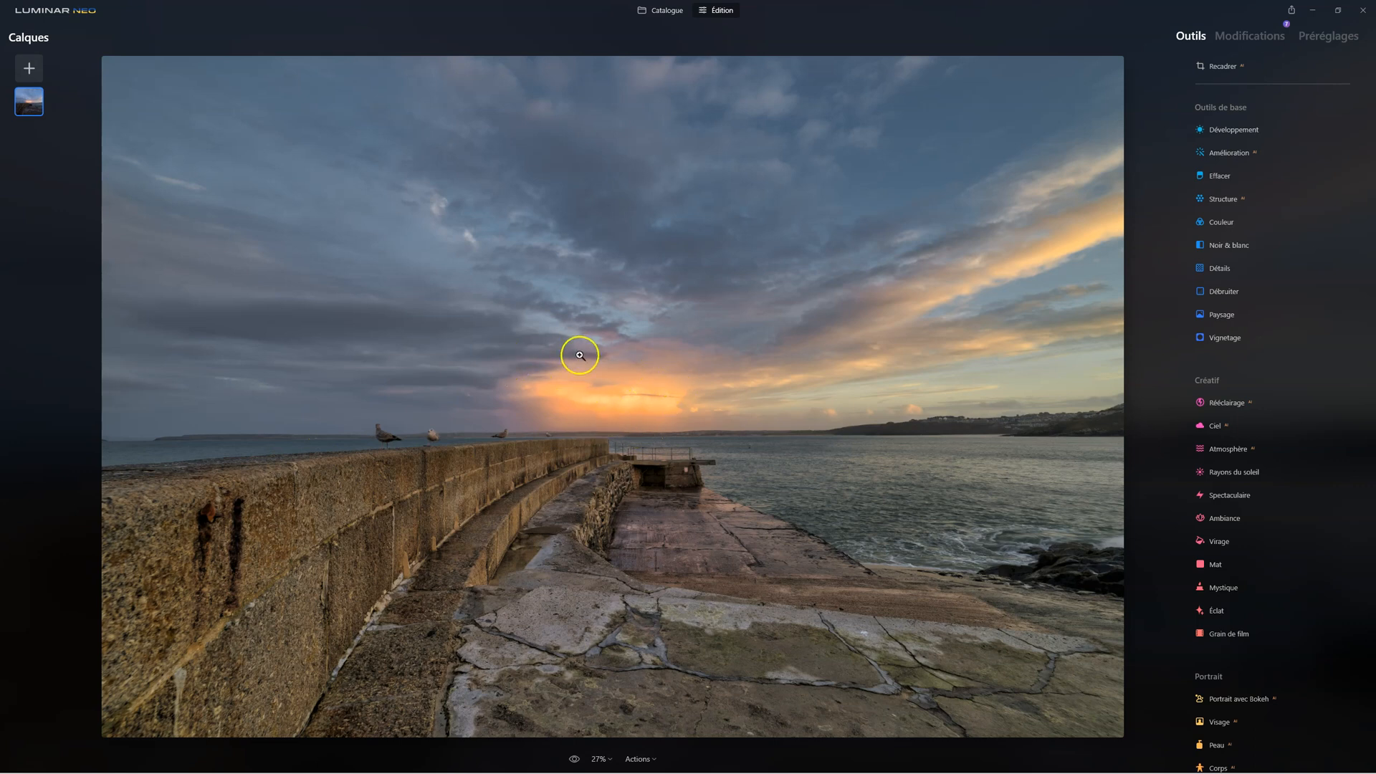
{"action": "left_click", "coordinate": [1211, 314]}
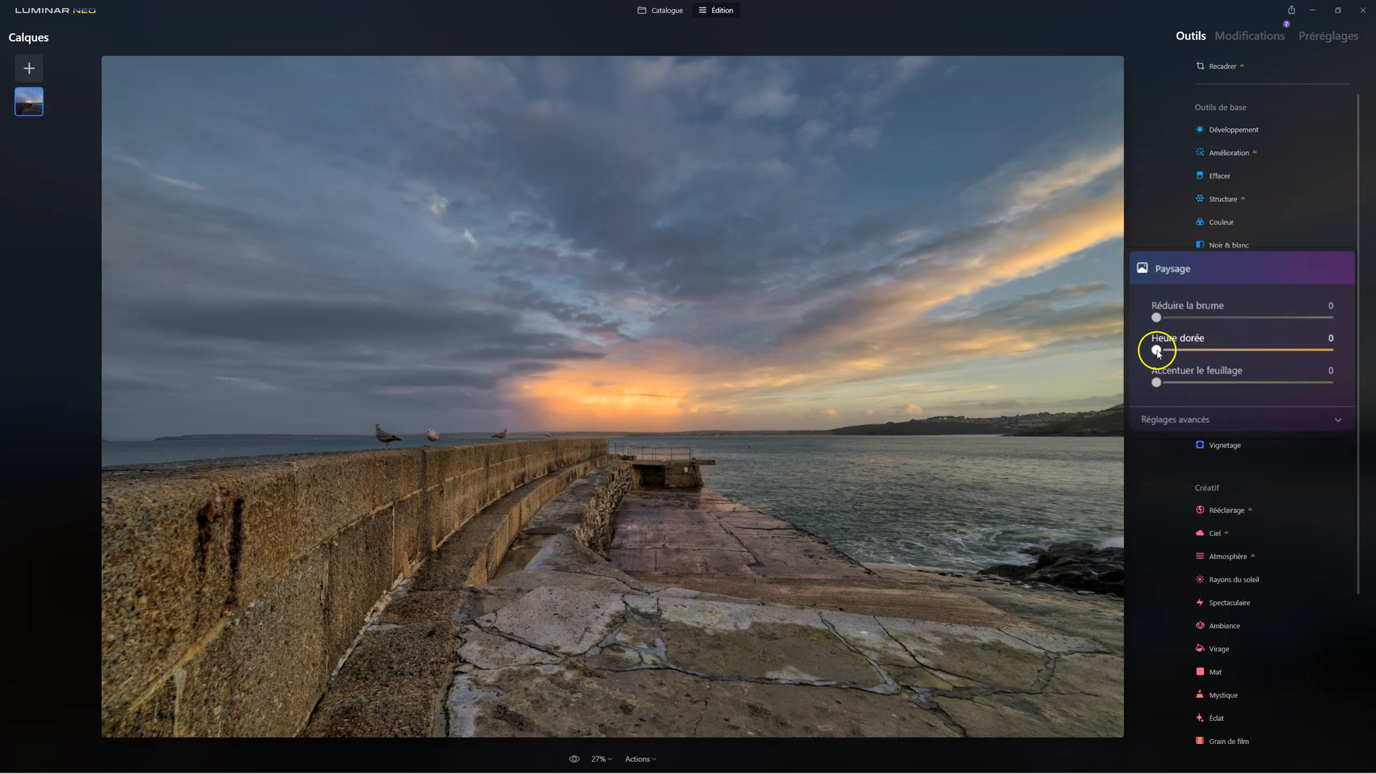
{"action": "left_click_drag", "start_coordinate": [1158, 354], "coordinate": [1192, 353]}
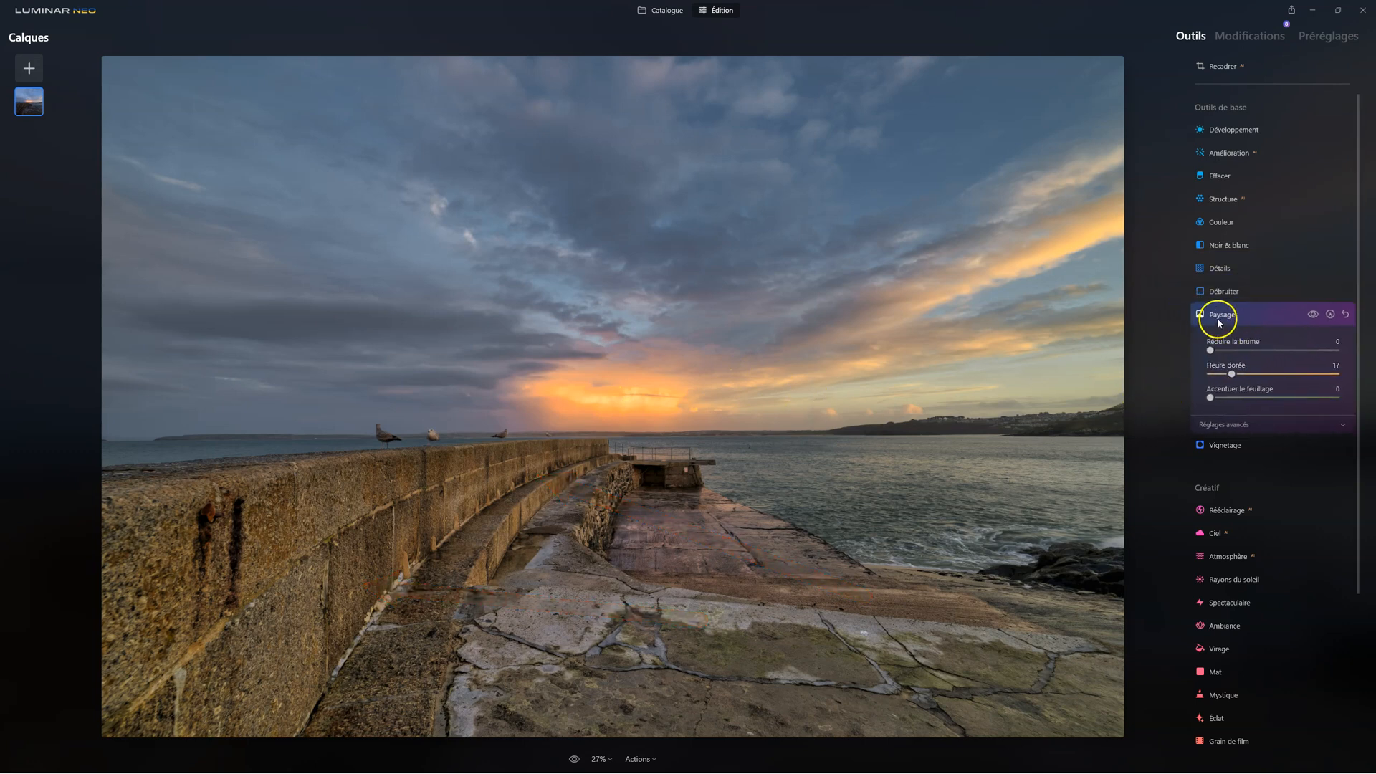
{"action": "left_click", "coordinate": [1219, 319]}
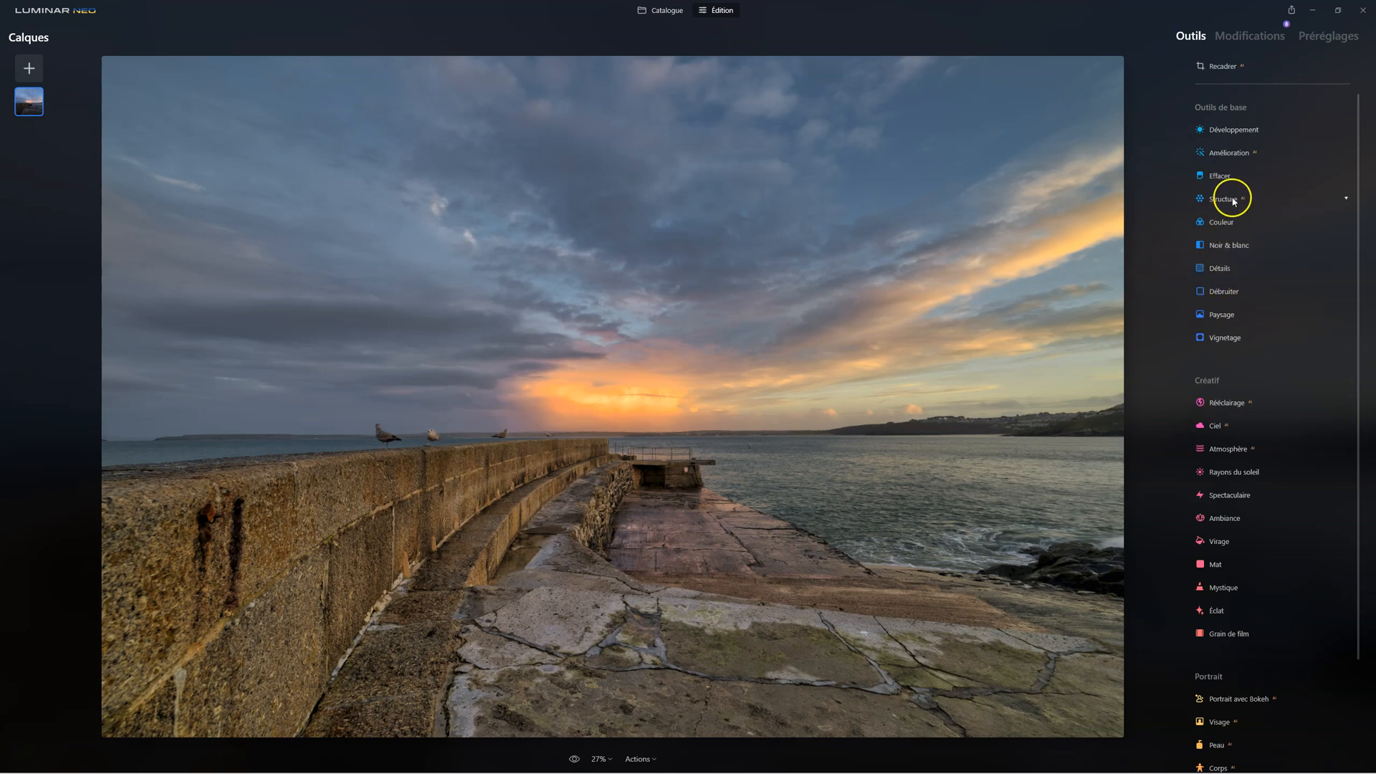
Open a new Couleur adjustment, try lowering Saturation before returning it to 0, and reduce Vibrance to -33
{"action": "left_click", "coordinate": [1221, 222]}
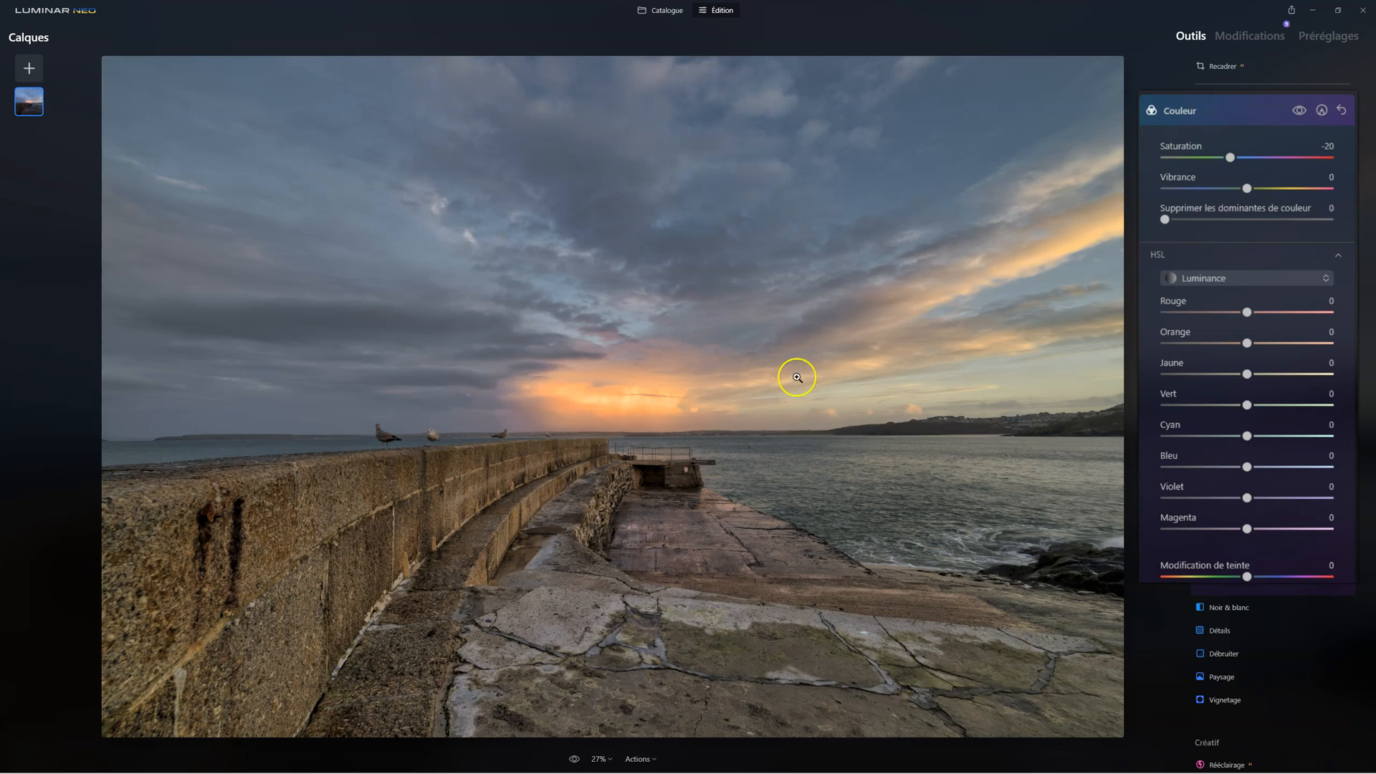
{"action": "left_click", "coordinate": [1229, 157]}
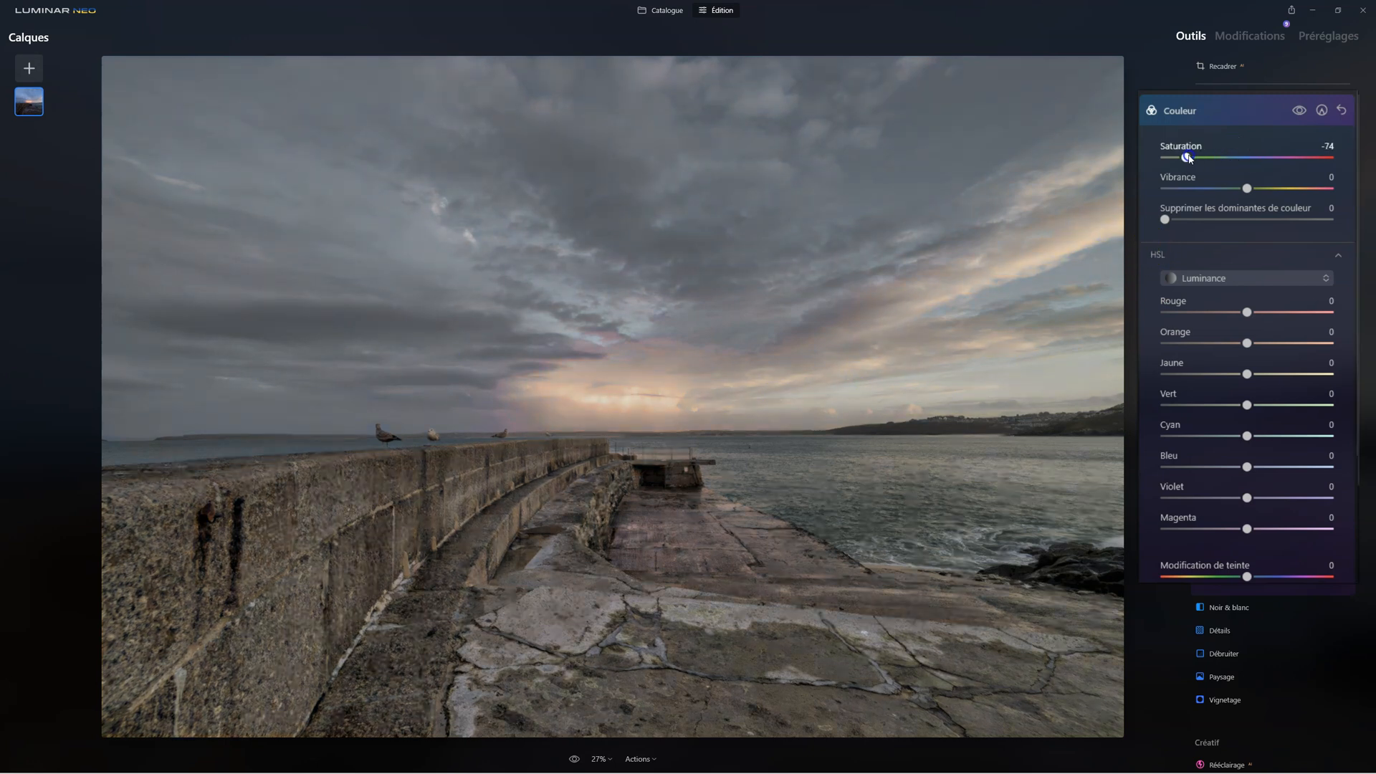
{"action": "left_click_drag", "start_coordinate": [1220, 158], "coordinate": [1248, 158]}
{"action": "left_click", "coordinate": [1248, 190]}
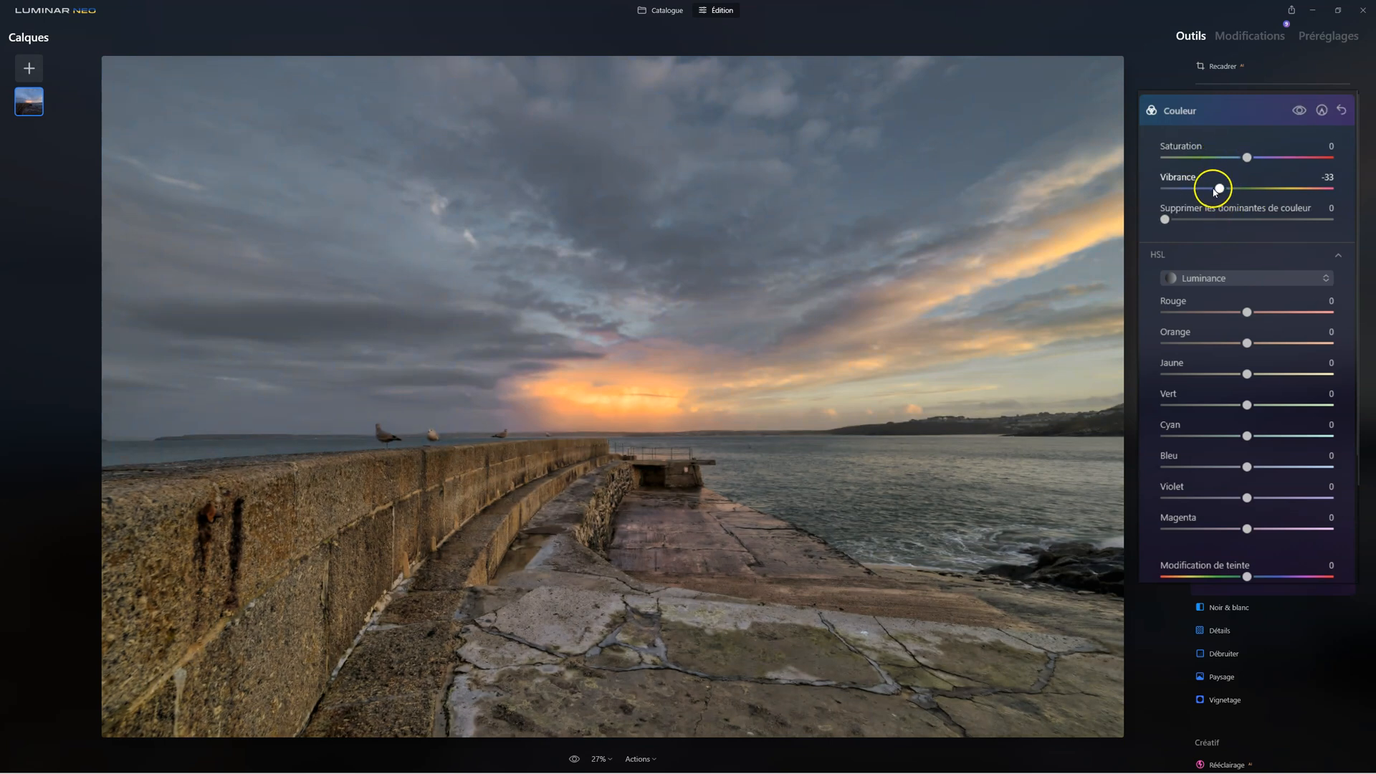
Compare the photo with and without the Couleur adjustment and settle its Vibrance at -25
{"action": "left_click", "coordinate": [1299, 113]}
{"action": "left_click", "coordinate": [1299, 112]}
{"action": "left_click", "coordinate": [1299, 113]}
{"action": "left_click", "coordinate": [1299, 113]}
{"action": "left_click", "coordinate": [1299, 112]}
{"action": "left_click", "coordinate": [1299, 113]}
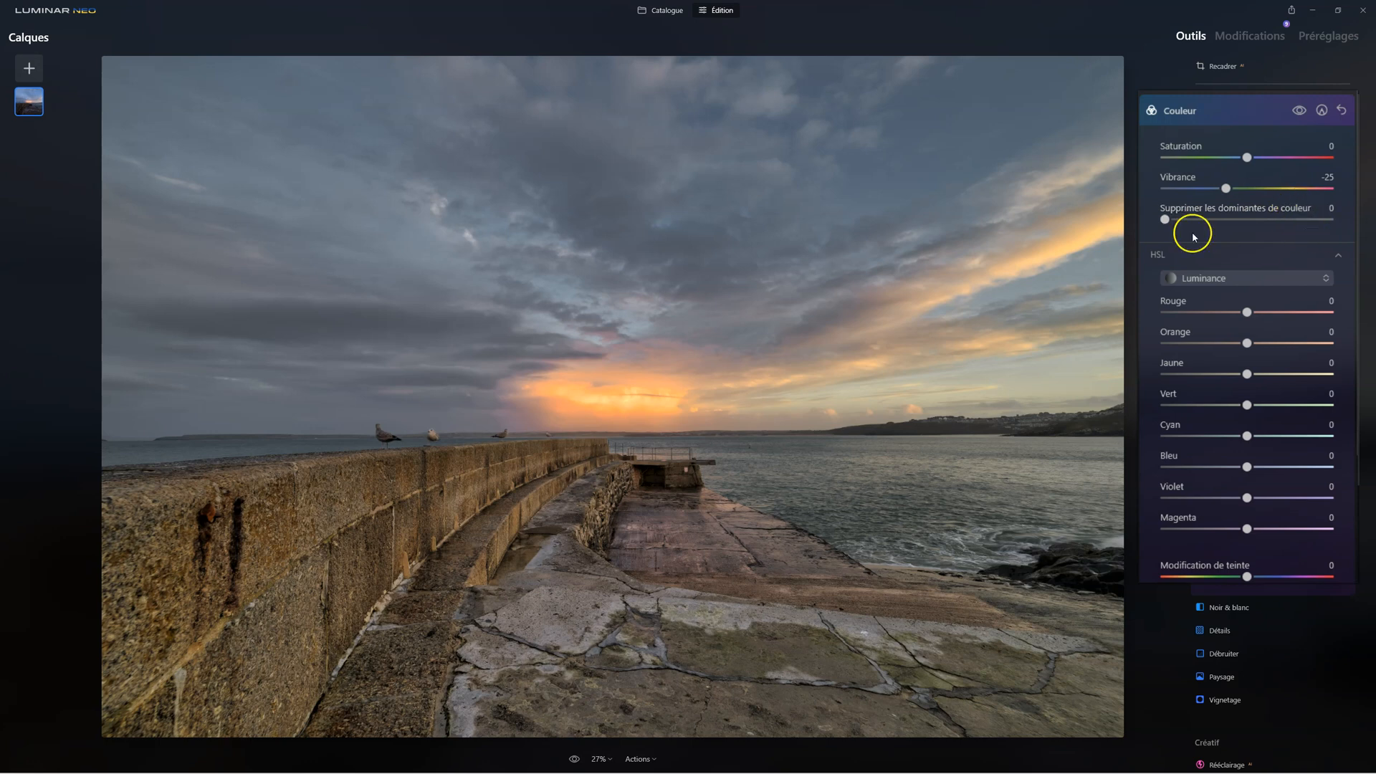
Set Supprimer les dominantes de couleur to 24, close Couleur, and compare the edited photo with the original
{"action": "left_click_drag", "start_coordinate": [1167, 219], "coordinate": [1162, 301]}
{"action": "left_click_drag", "start_coordinate": [1190, 208], "coordinate": [1223, 222]}
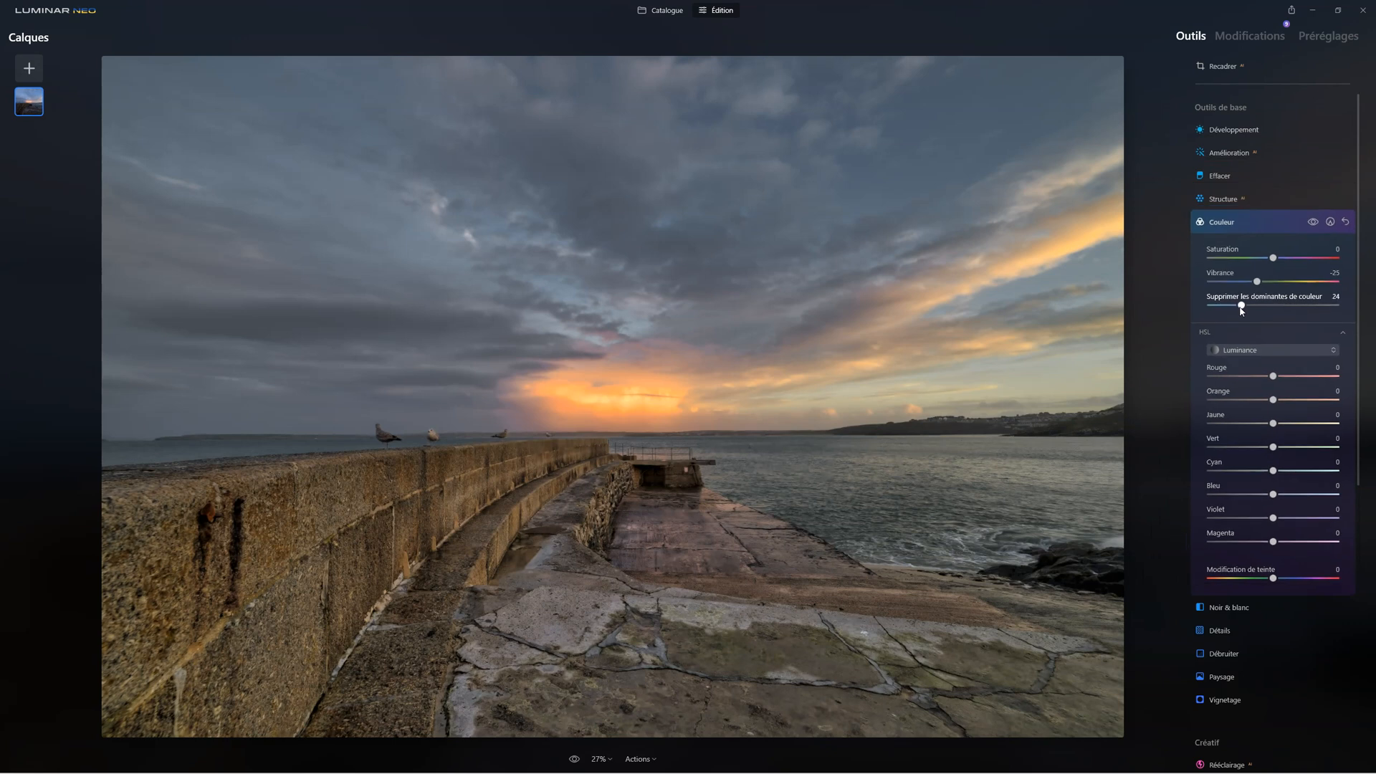
{"action": "left_click", "coordinate": [1220, 222]}
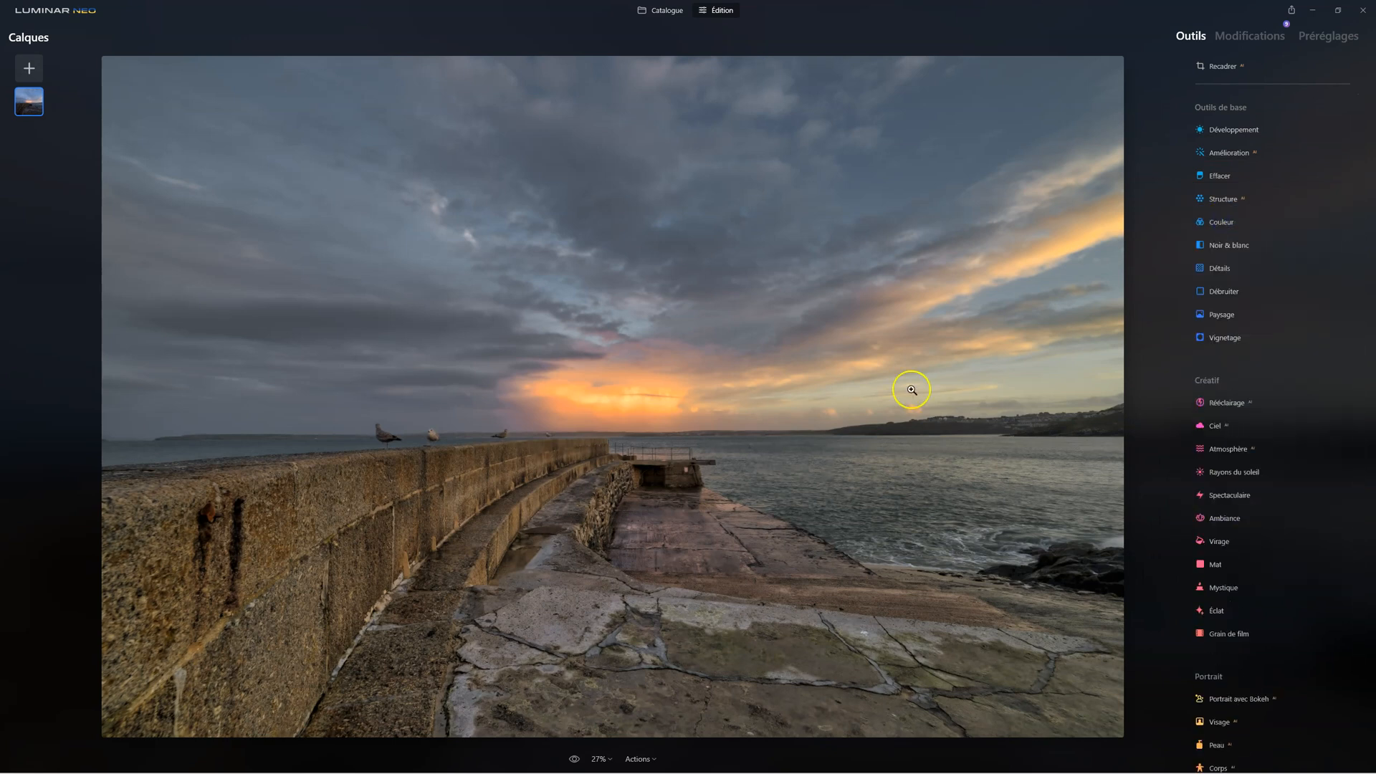
{"action": "left_click", "coordinate": [575, 759]}
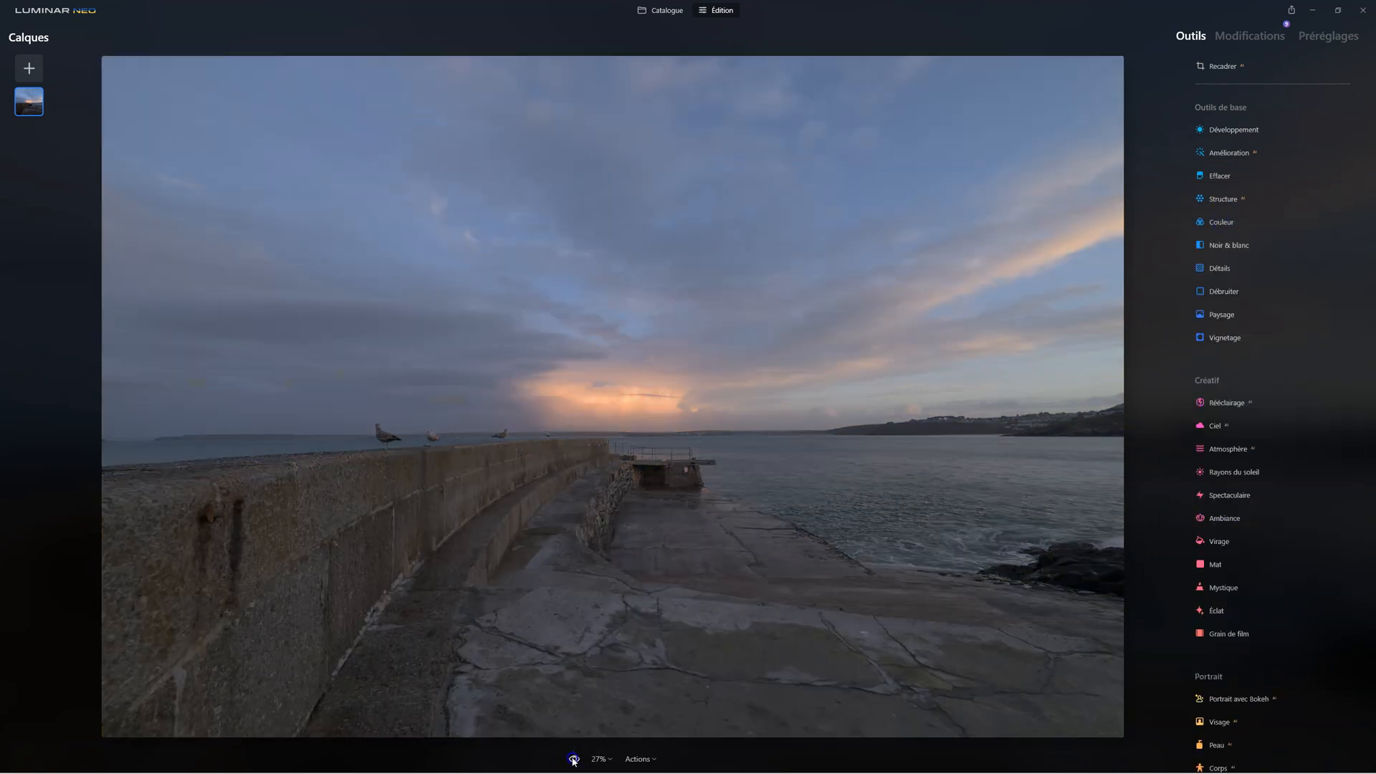
{"action": "left_click", "coordinate": [574, 759]}
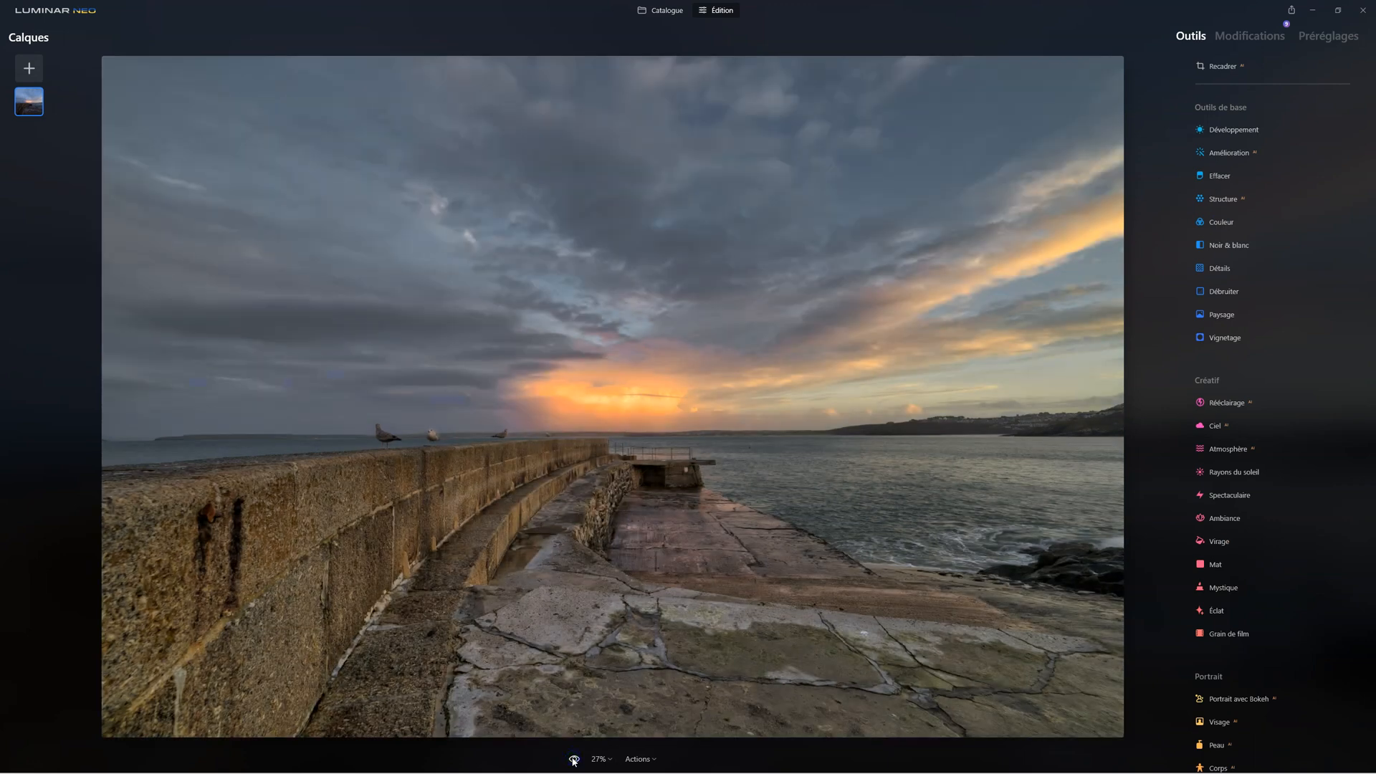
{"action": "left_click", "coordinate": [574, 759]}
{"action": "left_click", "coordinate": [575, 759]}
Reopen the earlier Couleur edit and reset the HSL Luminance of Bleu, Cyan and Vert to 0
{"action": "left_click", "coordinate": [1260, 38]}
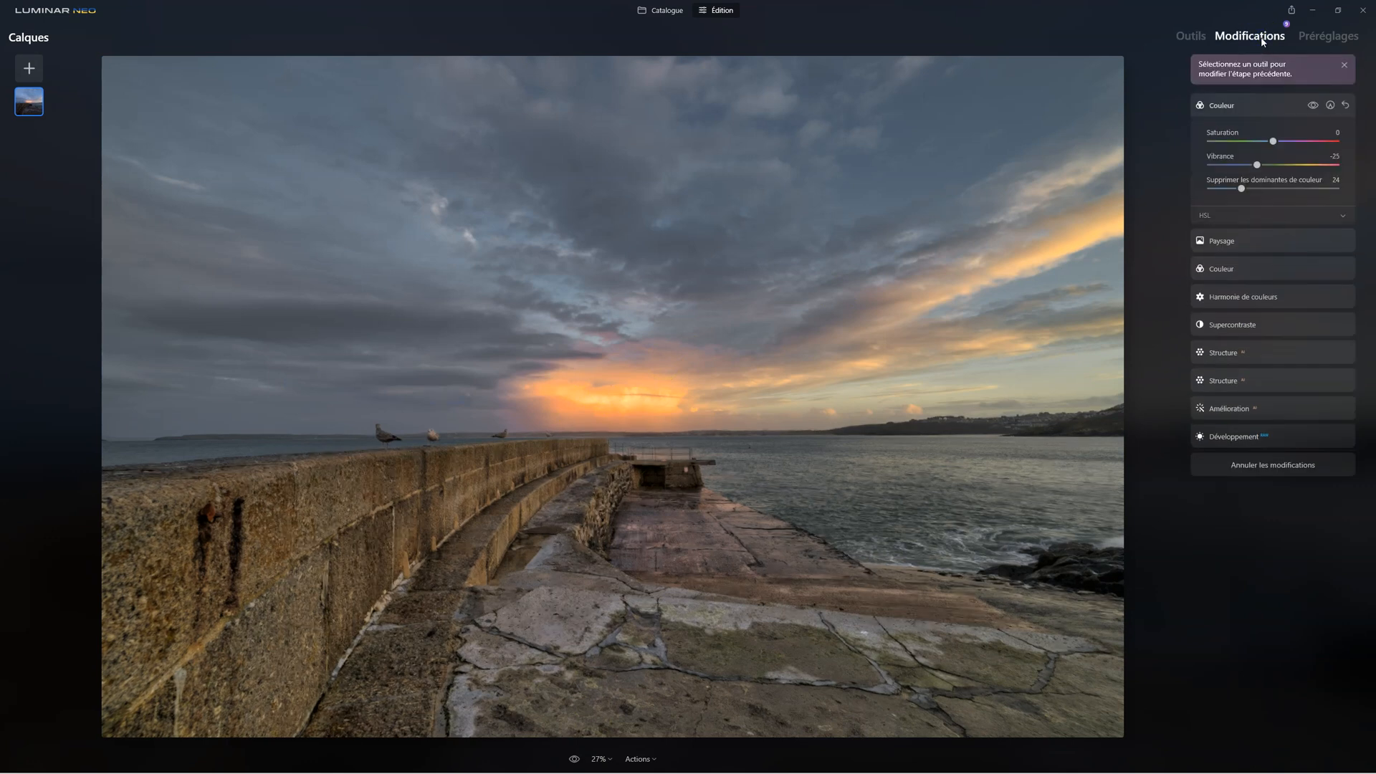
{"action": "left_click", "coordinate": [1225, 270]}
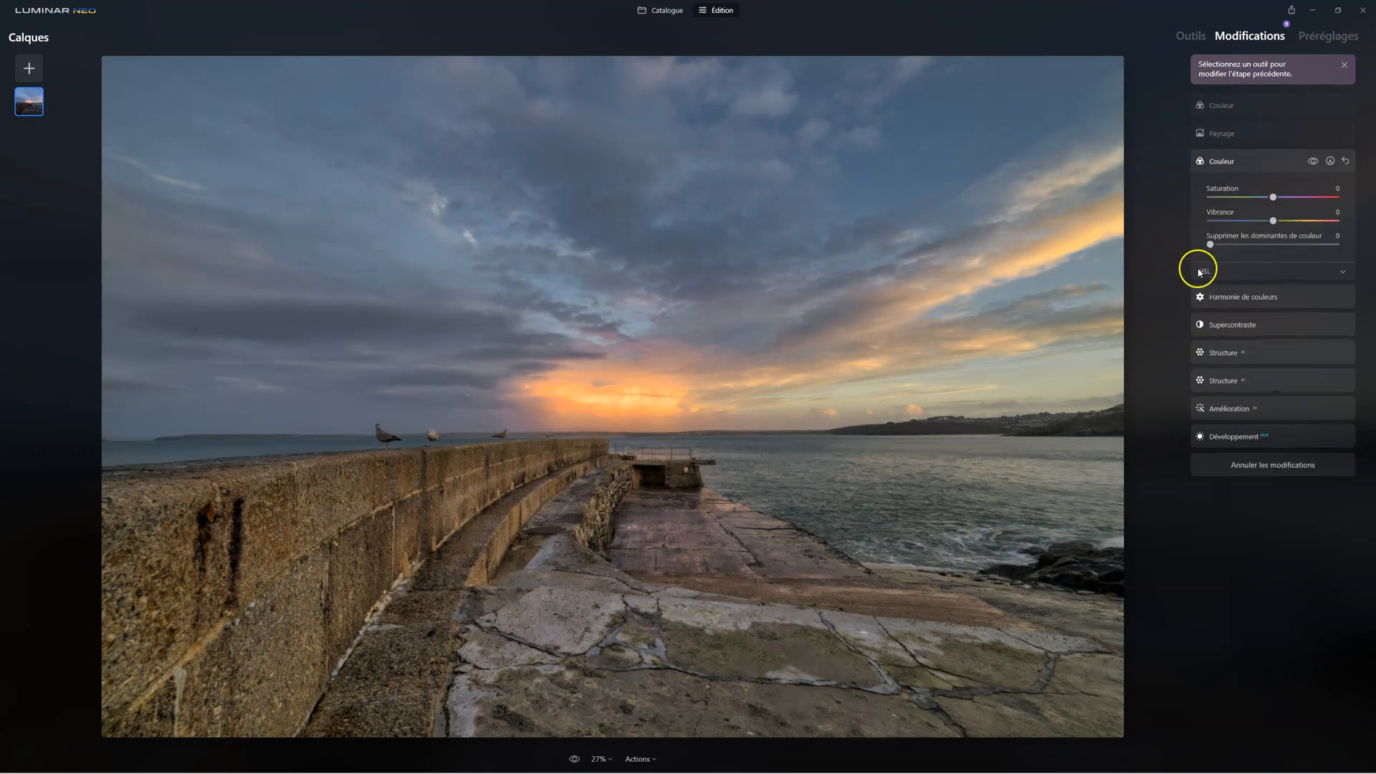
{"action": "left_click", "coordinate": [1195, 271]}
{"action": "left_click", "coordinate": [1228, 345]}
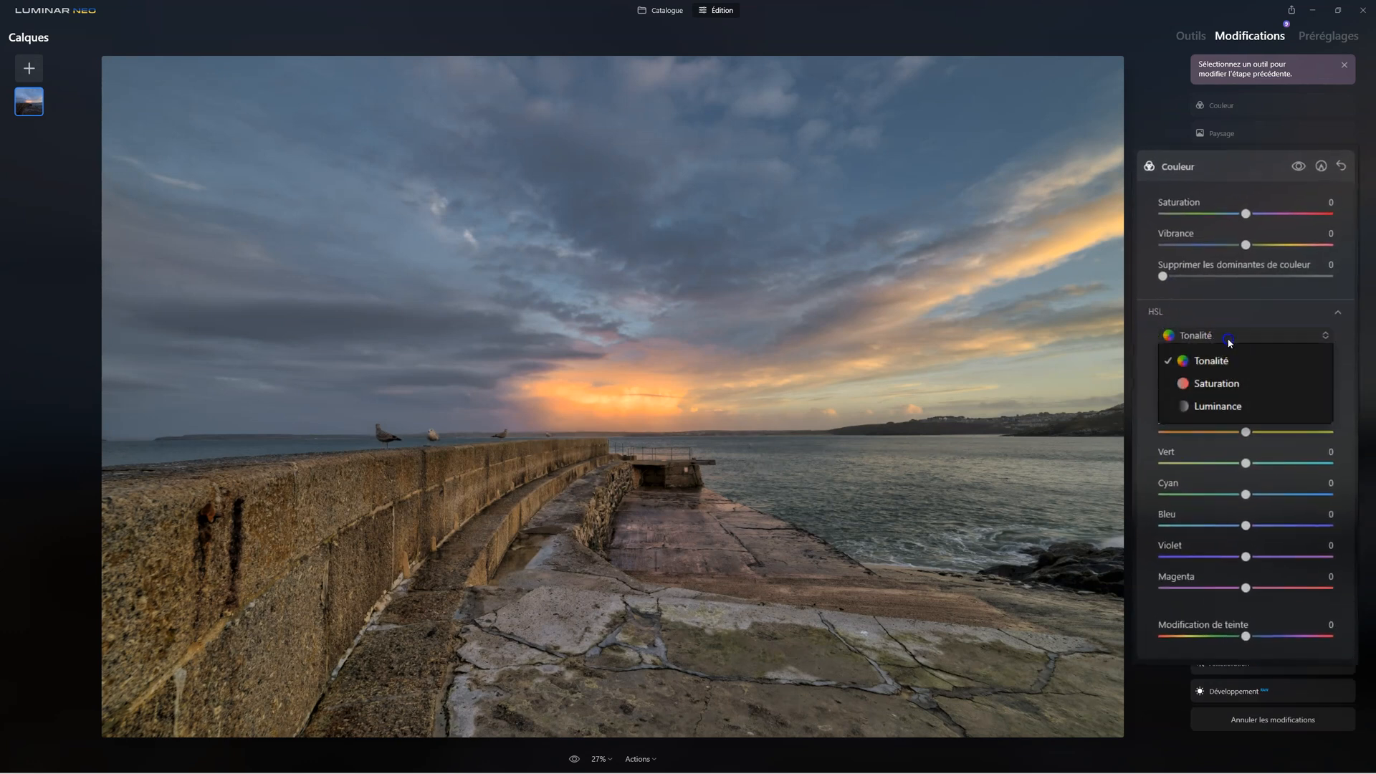
{"action": "left_click", "coordinate": [1219, 380]}
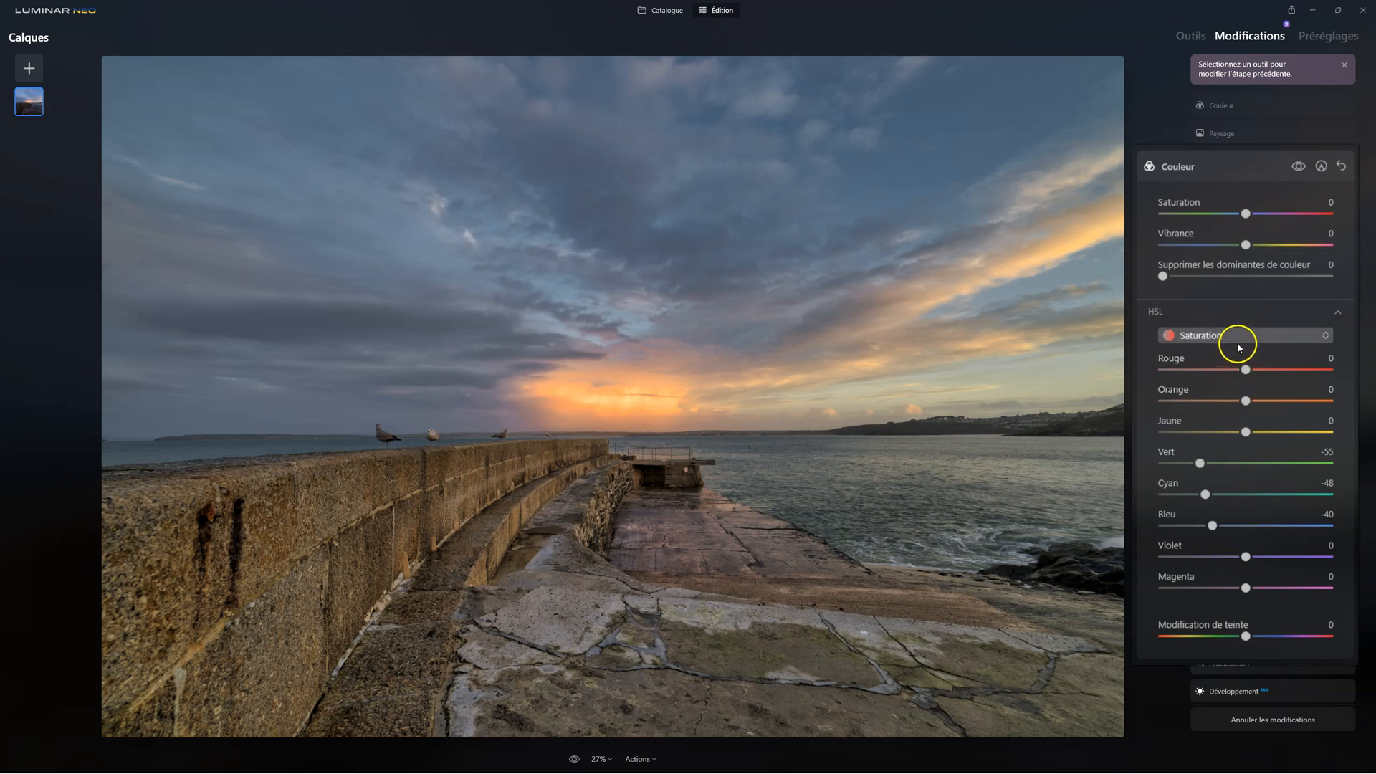
{"action": "left_click", "coordinate": [1238, 336]}
{"action": "left_click", "coordinate": [1217, 407]}
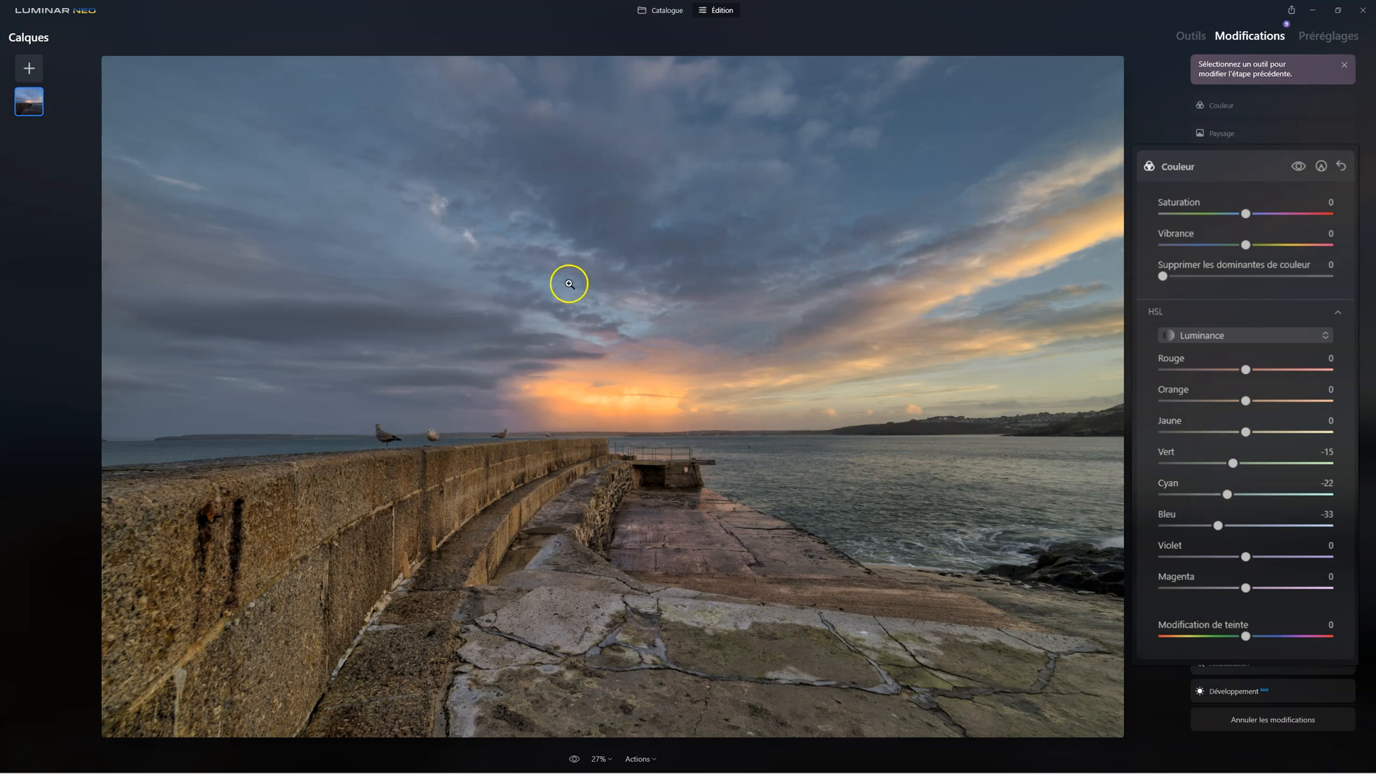
{"action": "double_click", "coordinate": [1218, 526]}
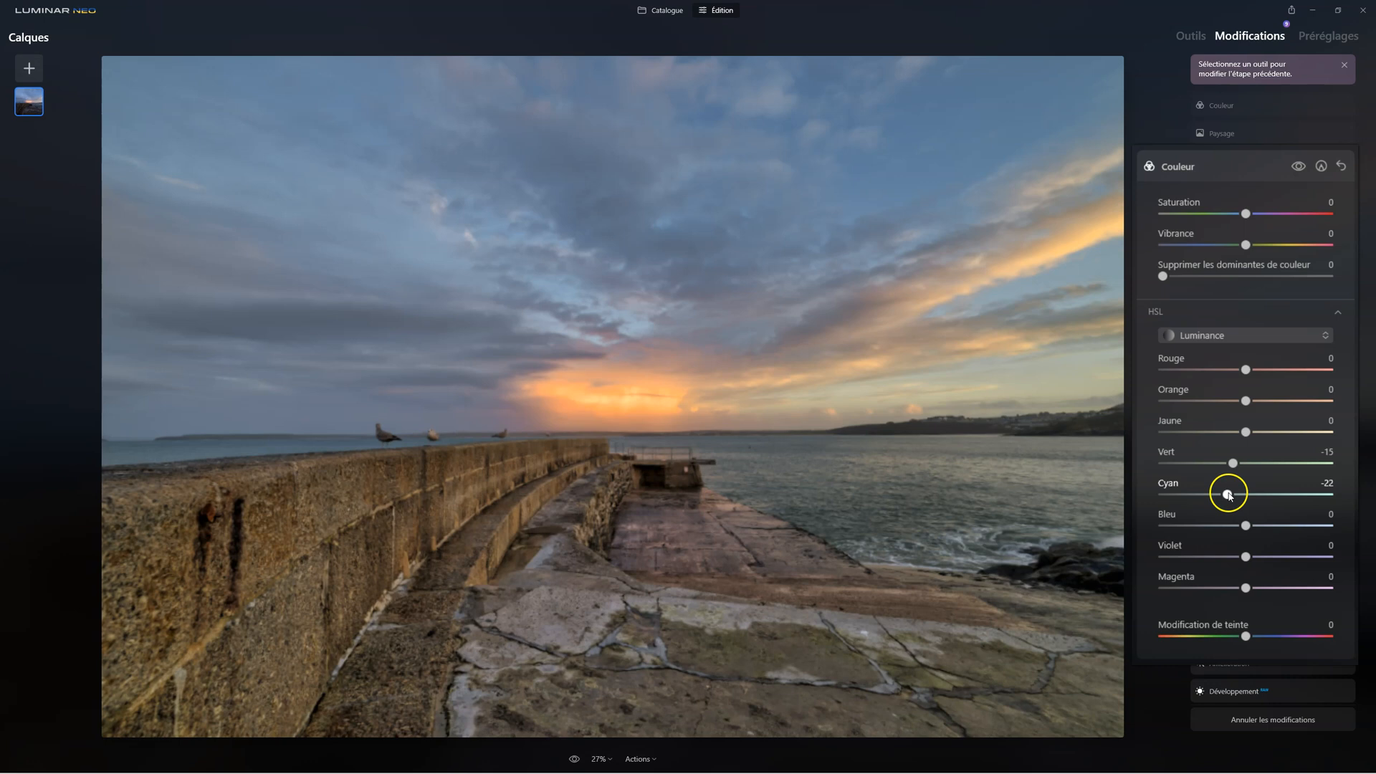
{"action": "double_click", "coordinate": [1233, 463]}
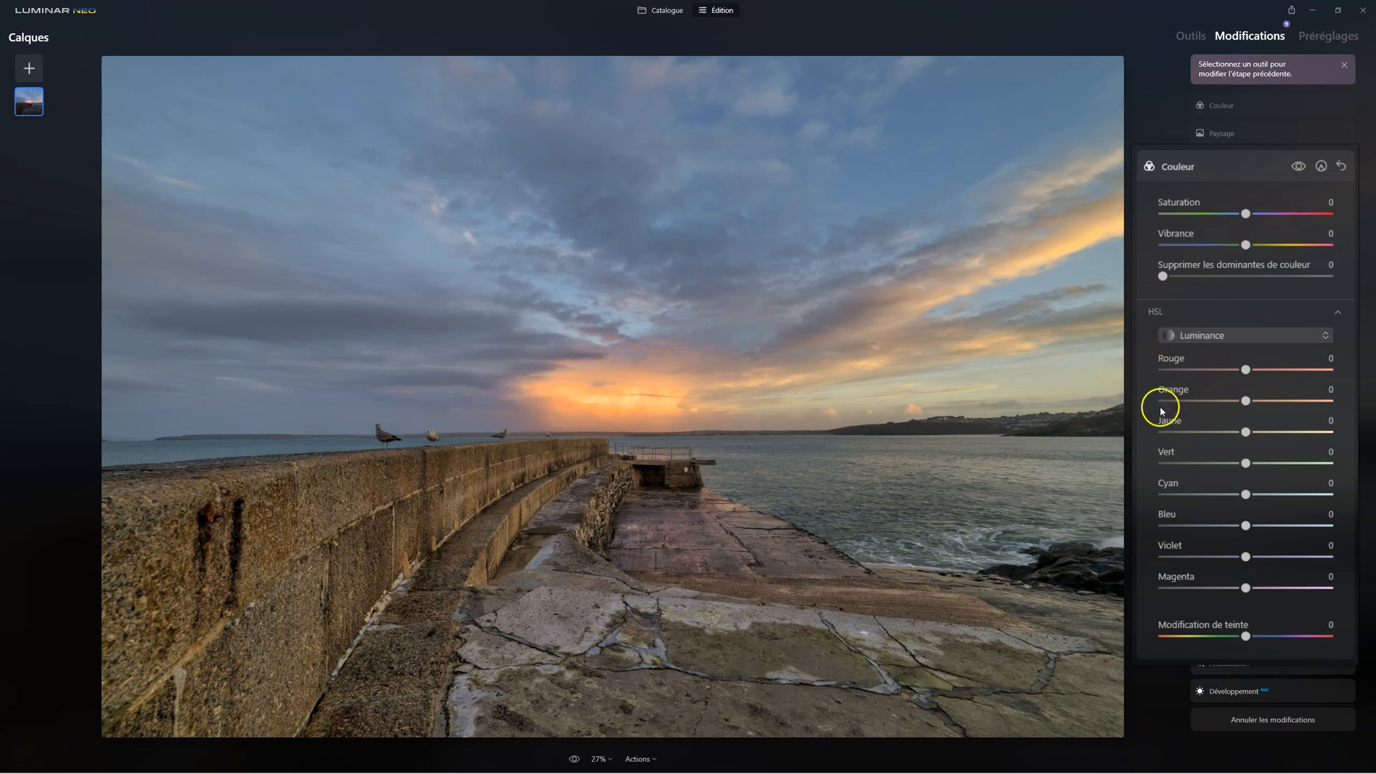
Set the HSL Saturation of Bleu to -26 in the earlier Couleur edit, fine-tune Cyan and Vert, and return to the latest Couleur edit
{"action": "left_click", "coordinate": [1241, 337]}
{"action": "left_click", "coordinate": [1213, 385]}
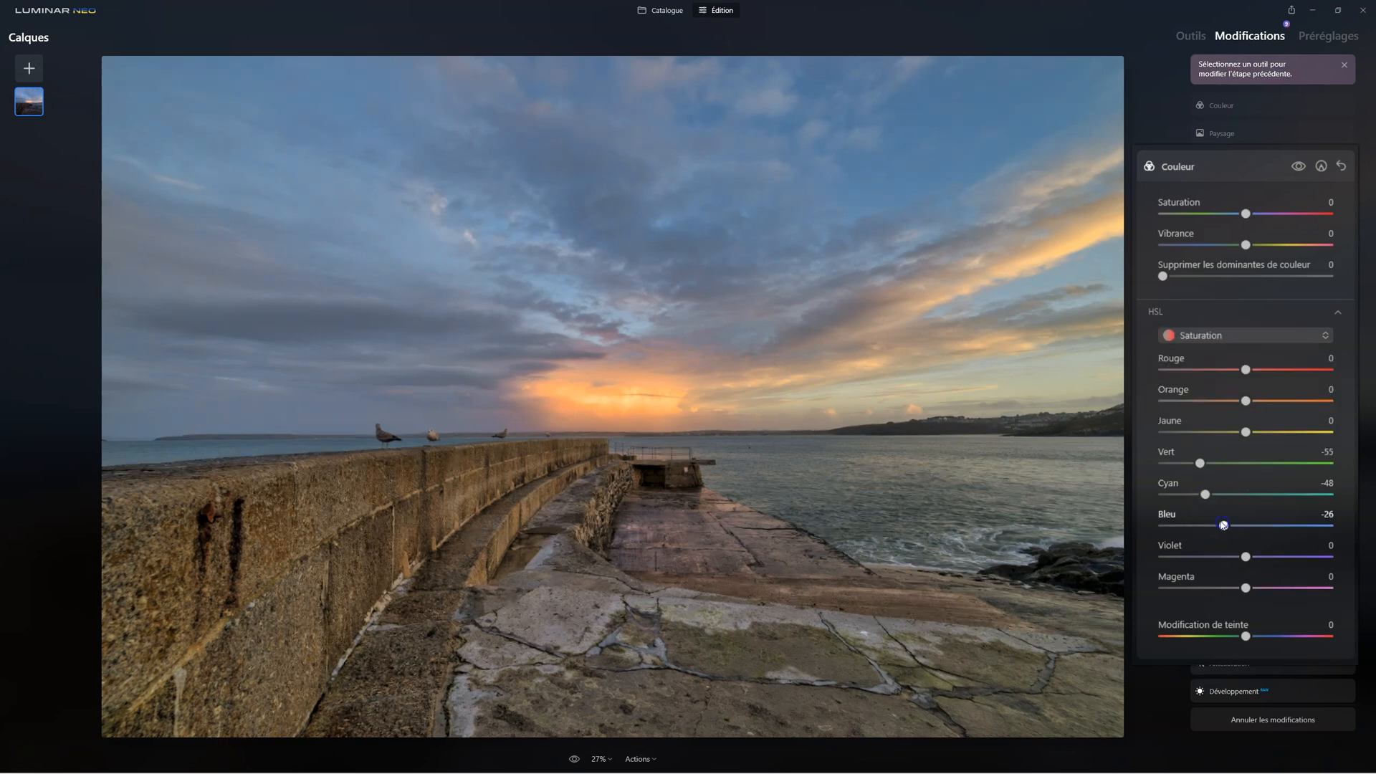
{"action": "left_click_drag", "start_coordinate": [1205, 495], "coordinate": [1196, 462]}
{"action": "left_click", "coordinate": [1223, 107]}
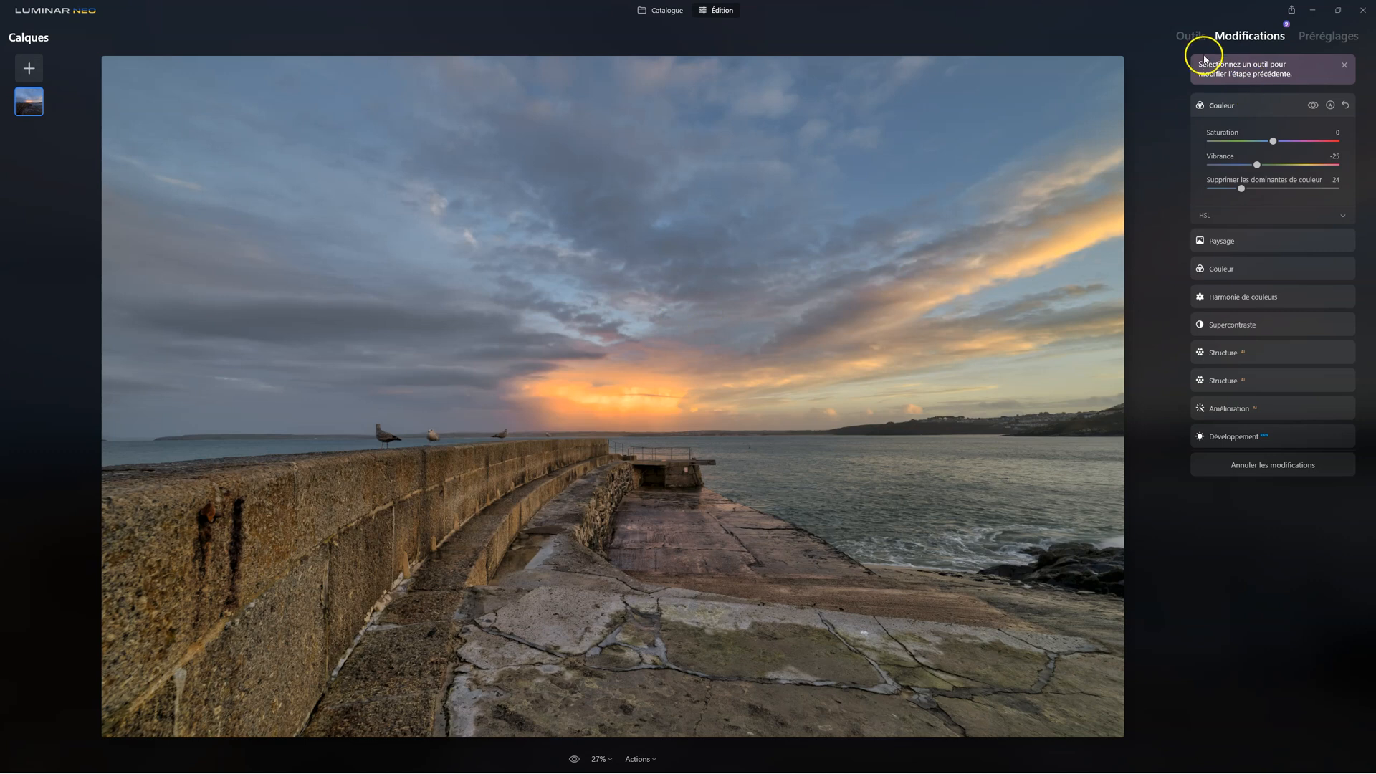
Add a soft glow with the Éclat tool, using Flou artistique with Quantité at 19, and close the tool
{"action": "left_click", "coordinate": [1193, 36]}
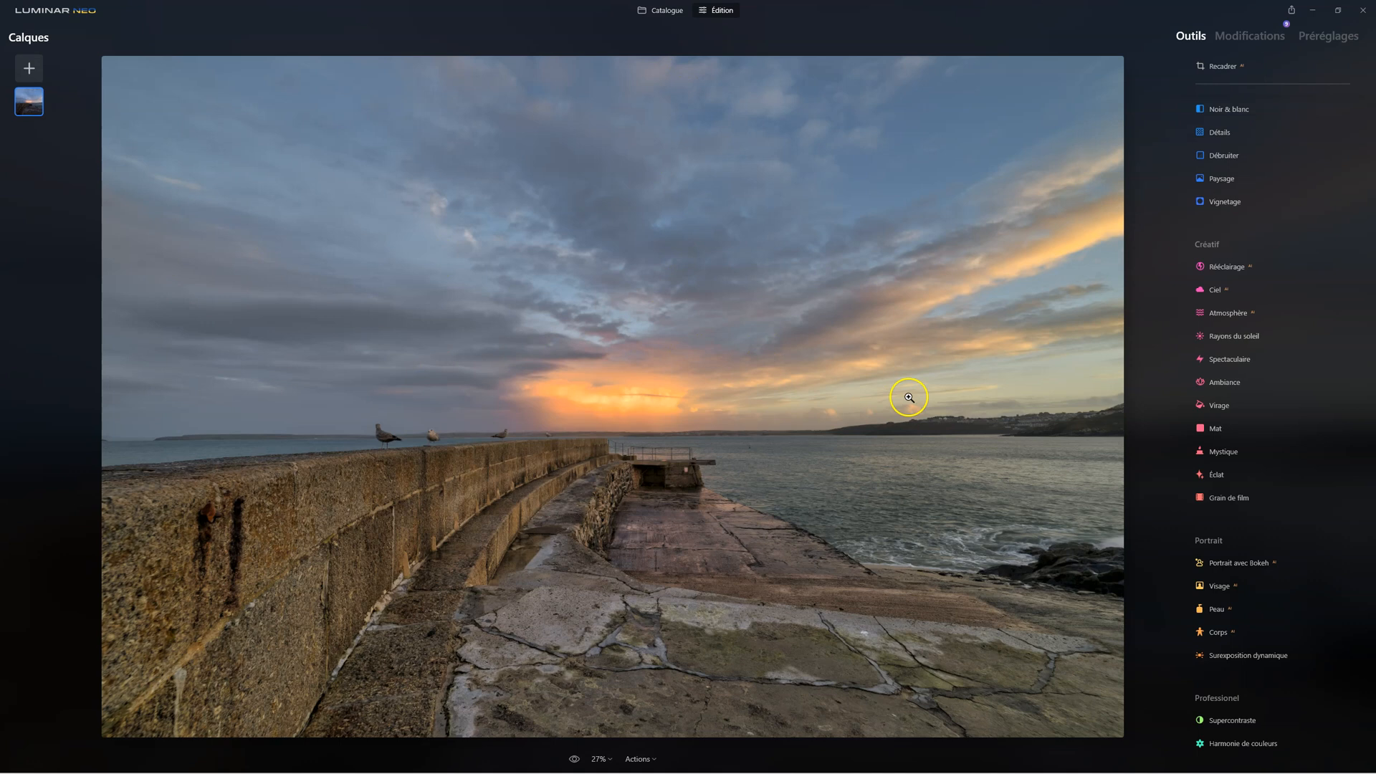
{"action": "left_click", "coordinate": [1213, 474]}
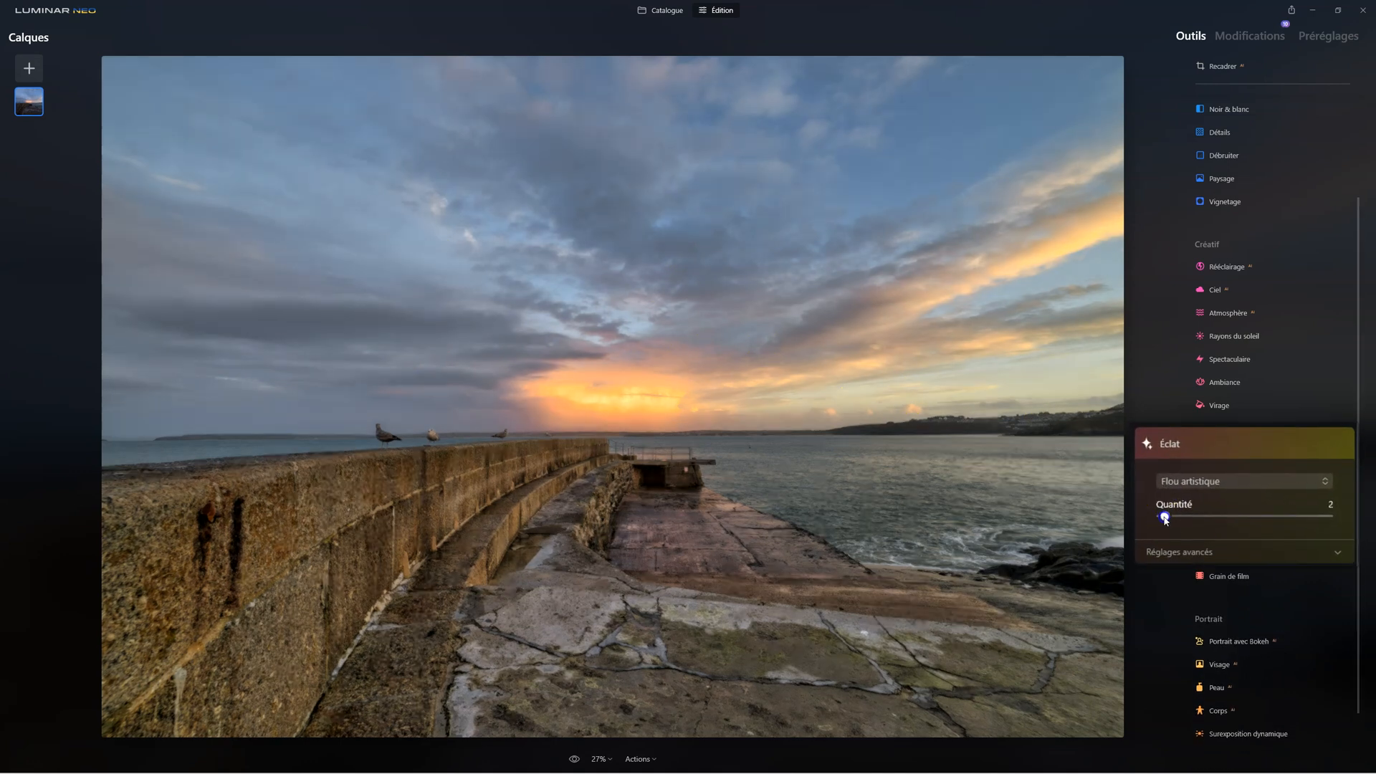
{"action": "left_click_drag", "start_coordinate": [1216, 521], "coordinate": [1229, 521]}
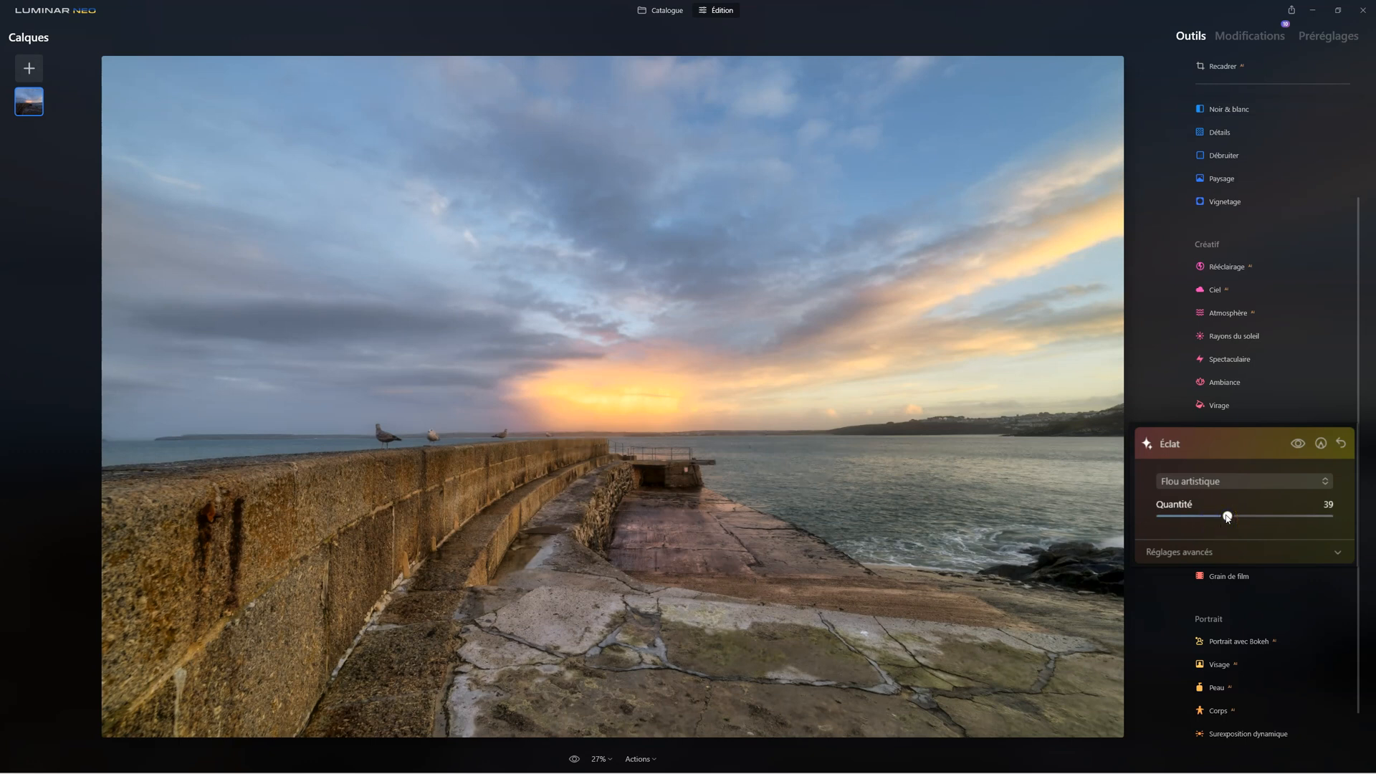
{"action": "double_click", "coordinate": [1229, 517]}
{"action": "left_click_drag", "start_coordinate": [1163, 515], "coordinate": [1196, 519]}
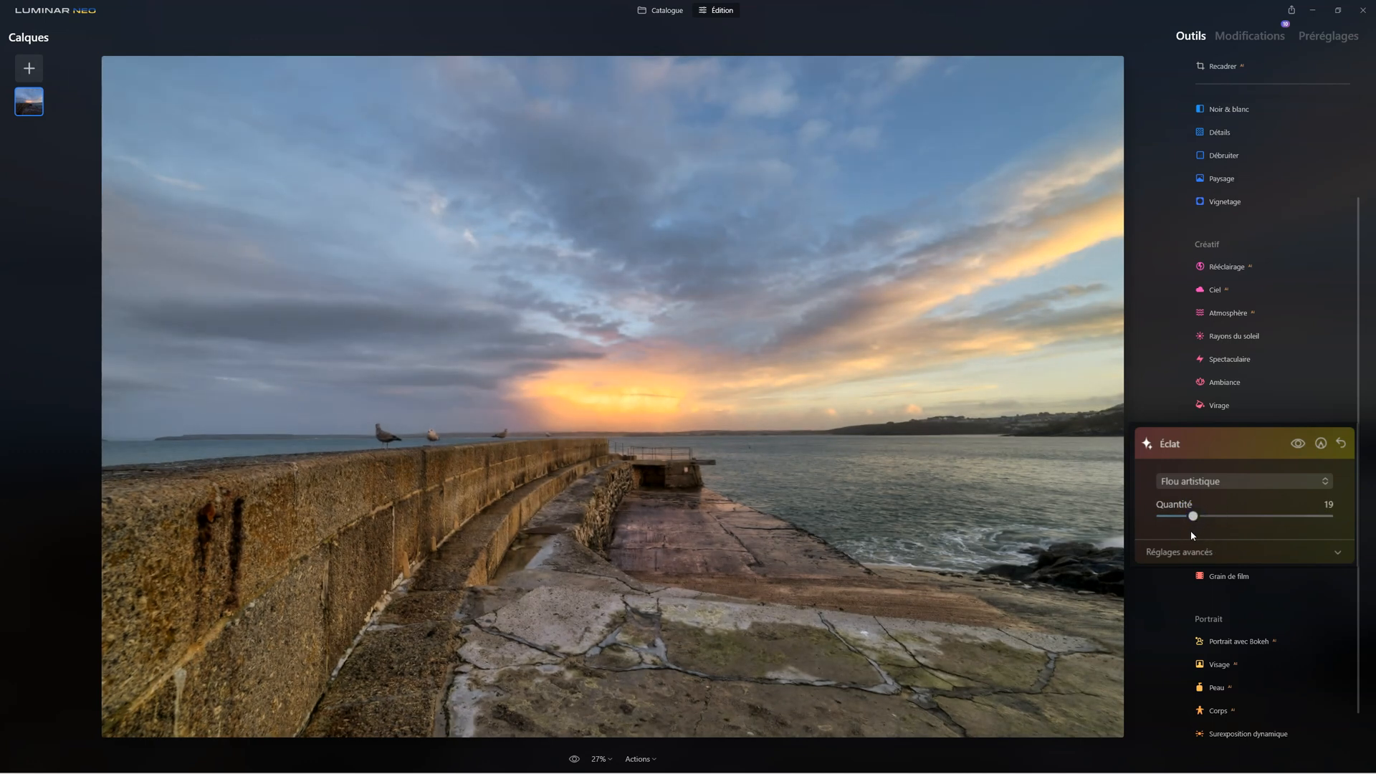
{"action": "left_click", "coordinate": [1216, 453]}
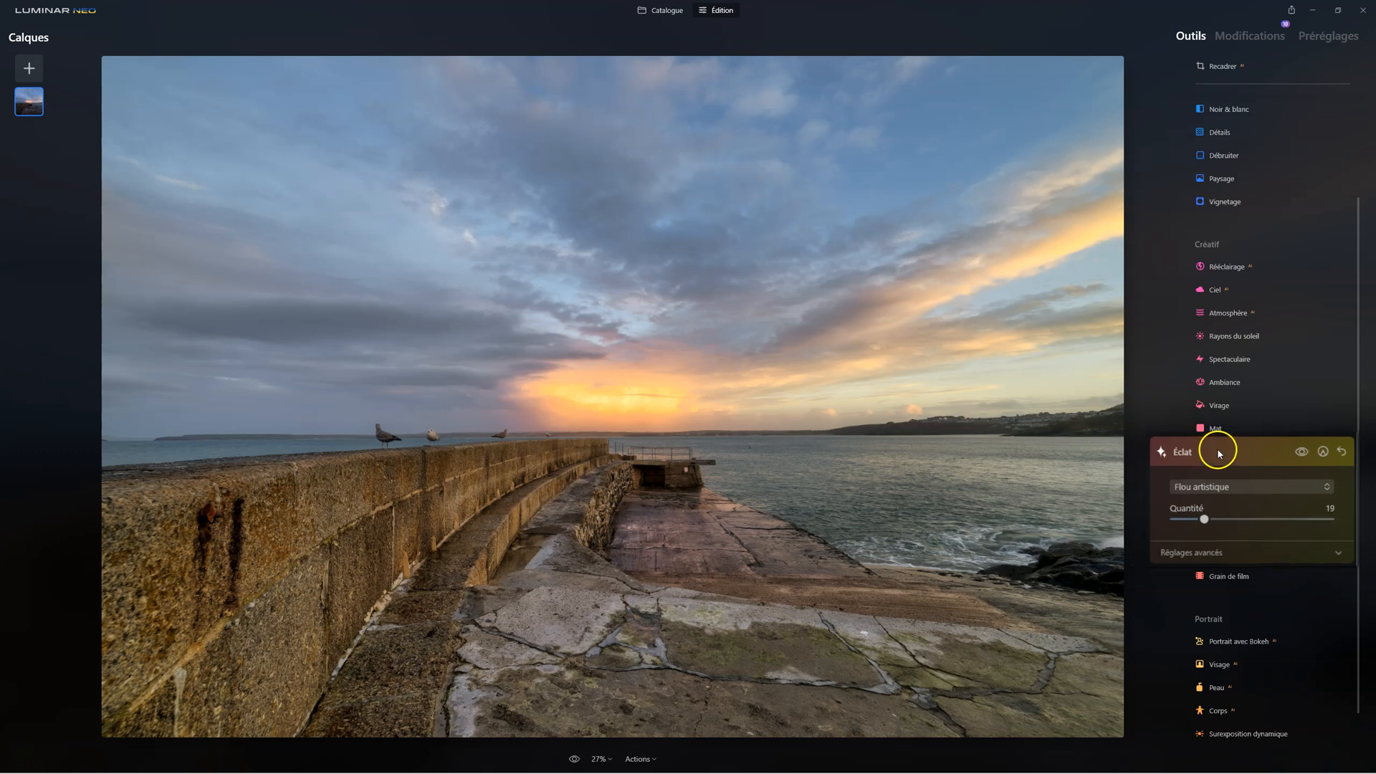
Try the Mystique effect with Quantité up to 65, reset it to 0, and delete it from the edits
{"action": "left_click", "coordinate": [1217, 448]}
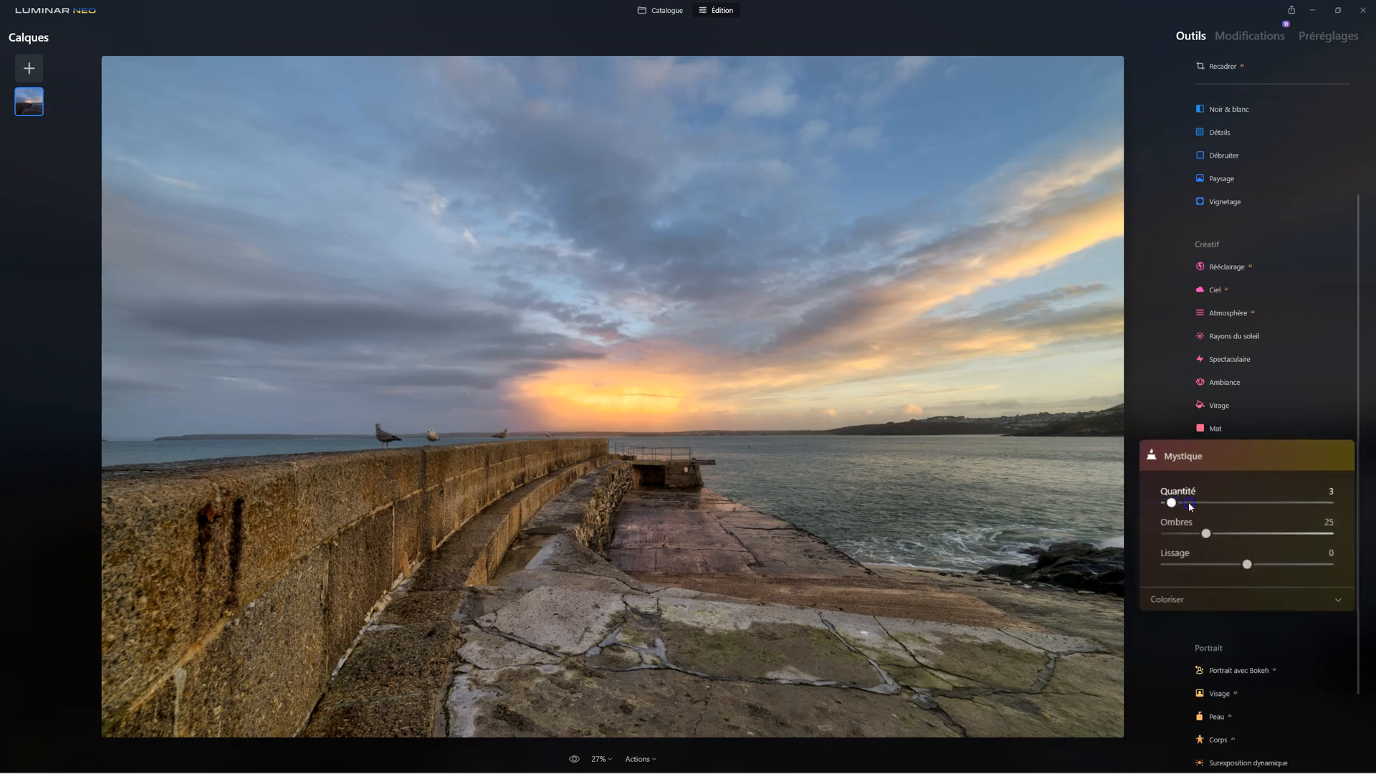
{"action": "left_click_drag", "start_coordinate": [1178, 502], "coordinate": [1222, 505]}
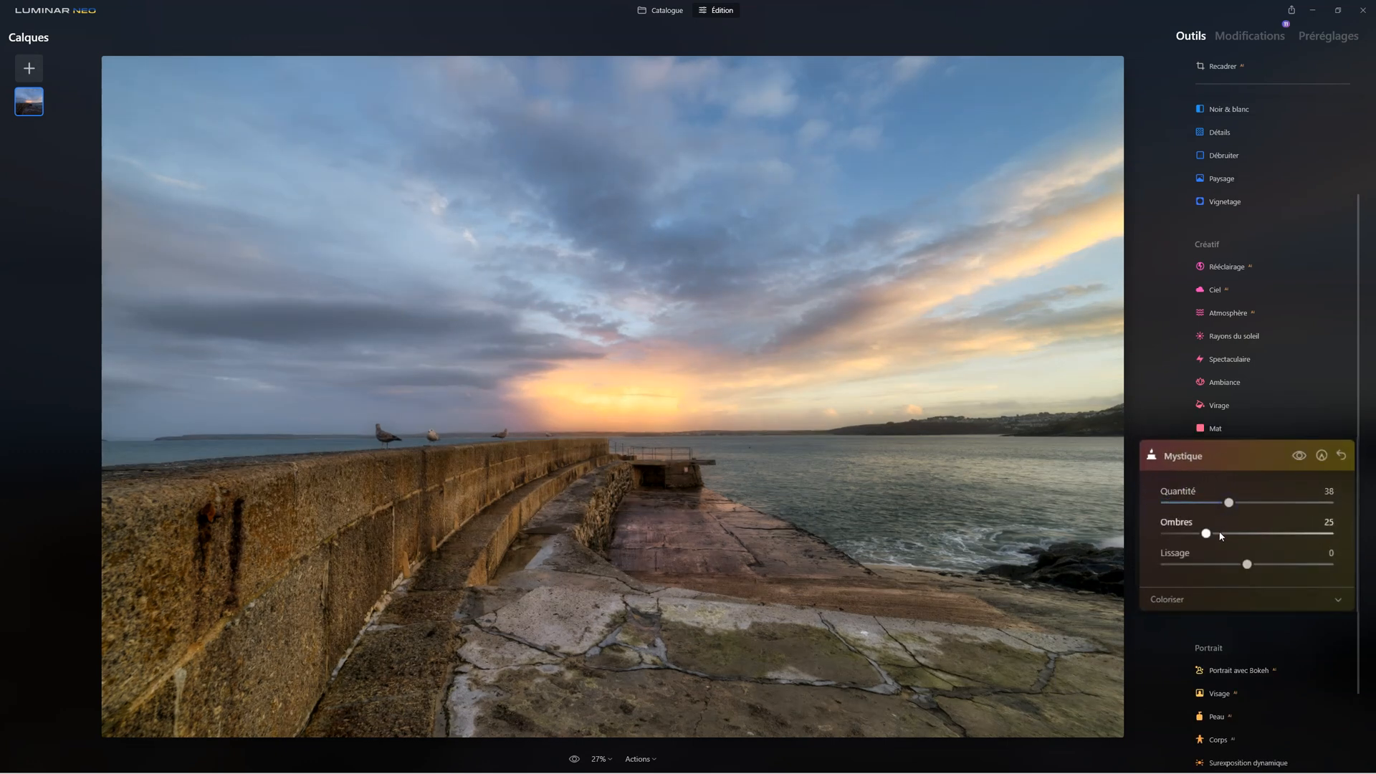
{"action": "left_click_drag", "start_coordinate": [1229, 502], "coordinate": [1274, 504]}
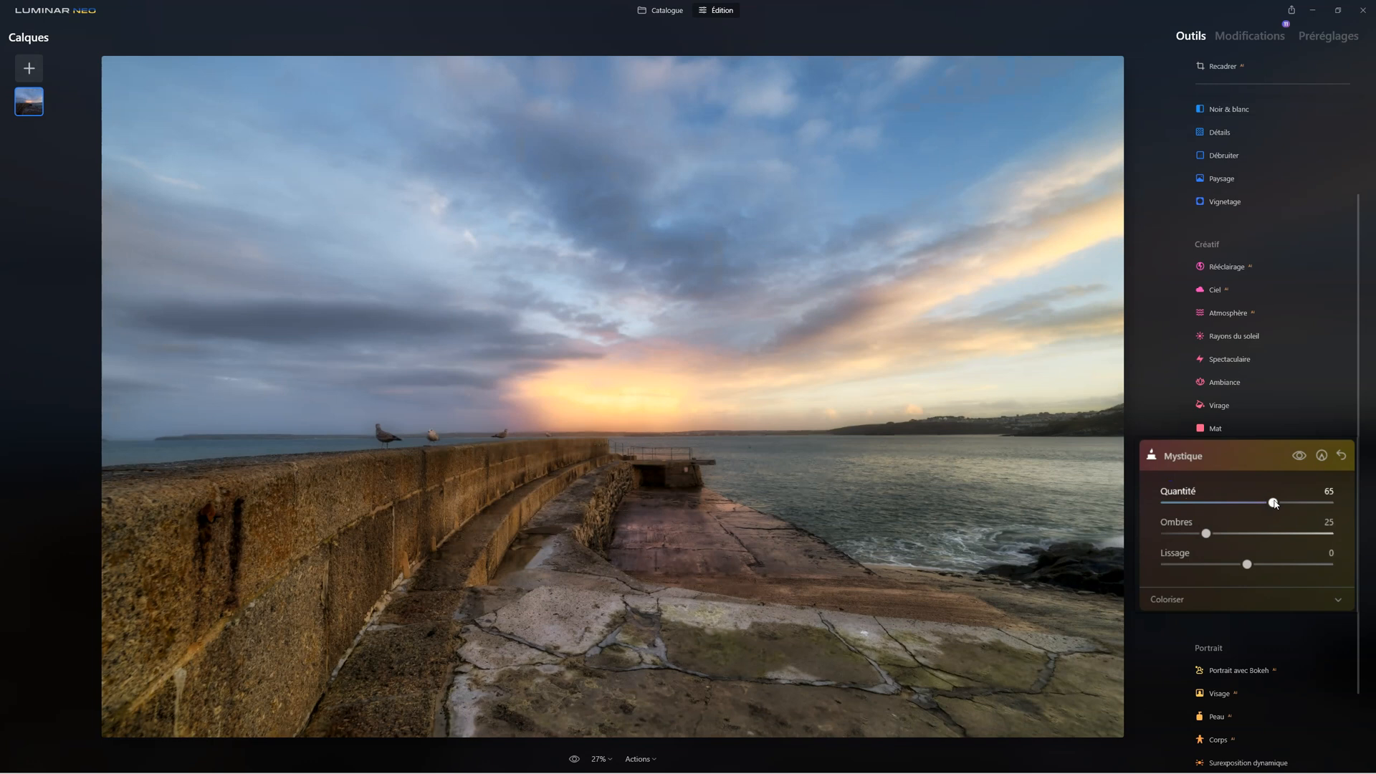
{"action": "left_click_drag", "start_coordinate": [1293, 510], "coordinate": [1171, 478]}
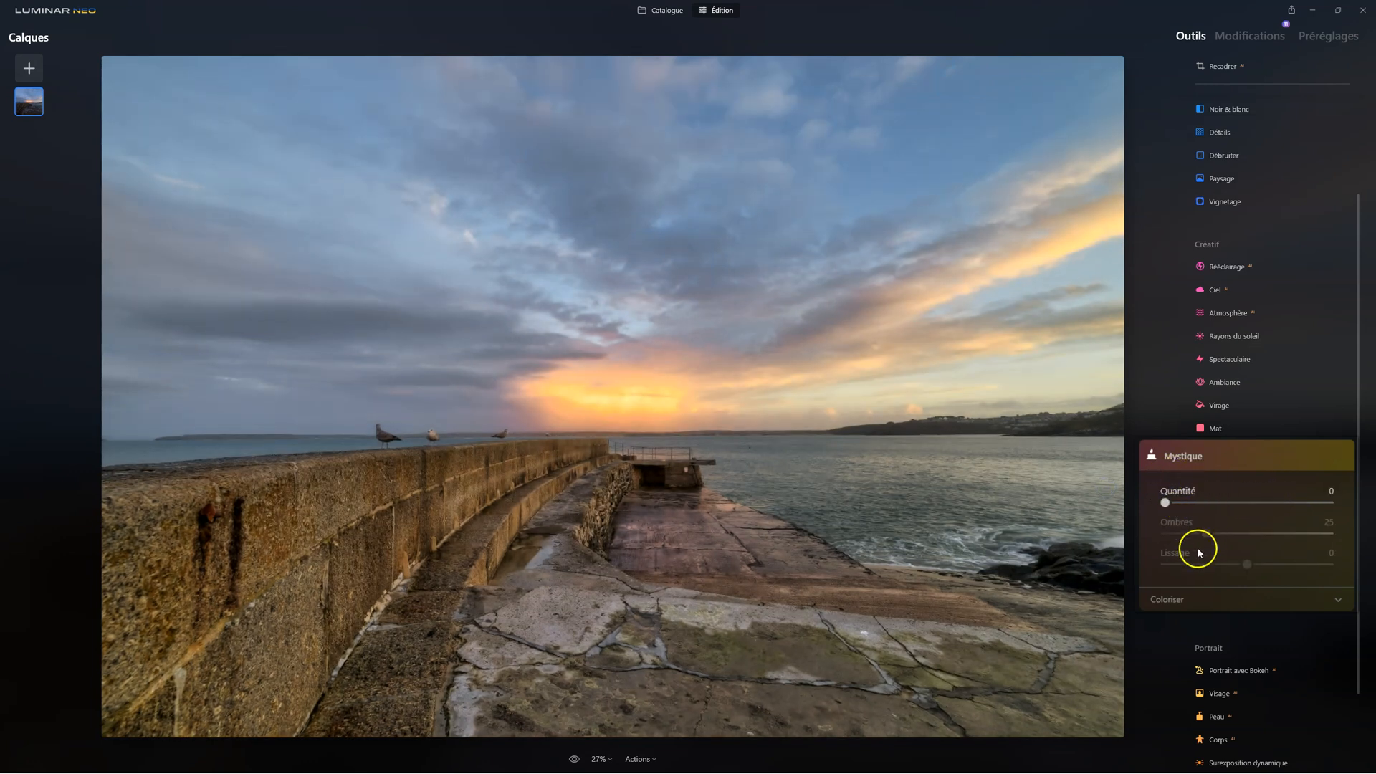
{"action": "left_click", "coordinate": [1261, 41]}
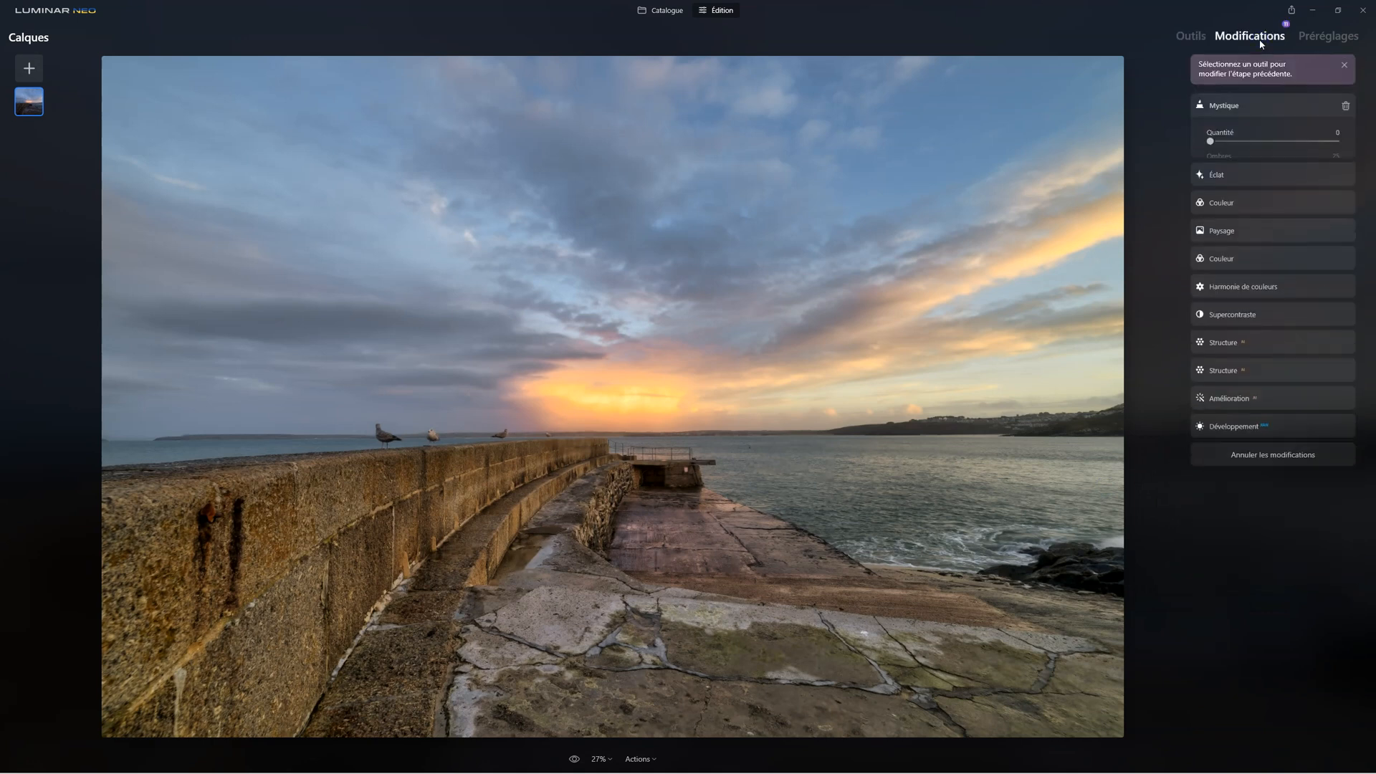
{"action": "left_click", "coordinate": [1346, 105]}
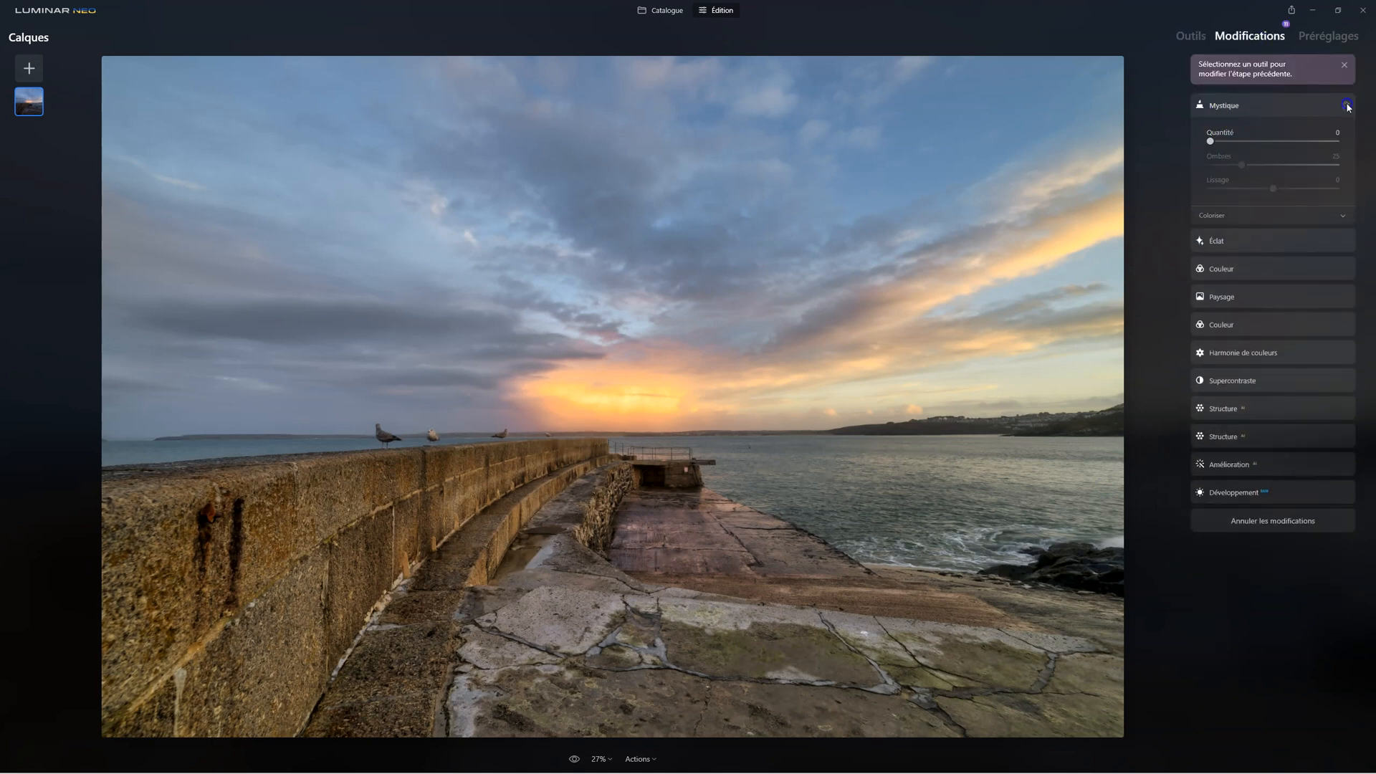
Limit the Éclat glow to the sky by painting a mask with a size 328 brush, and compare with and without the effect
{"action": "left_click", "coordinate": [1262, 107]}
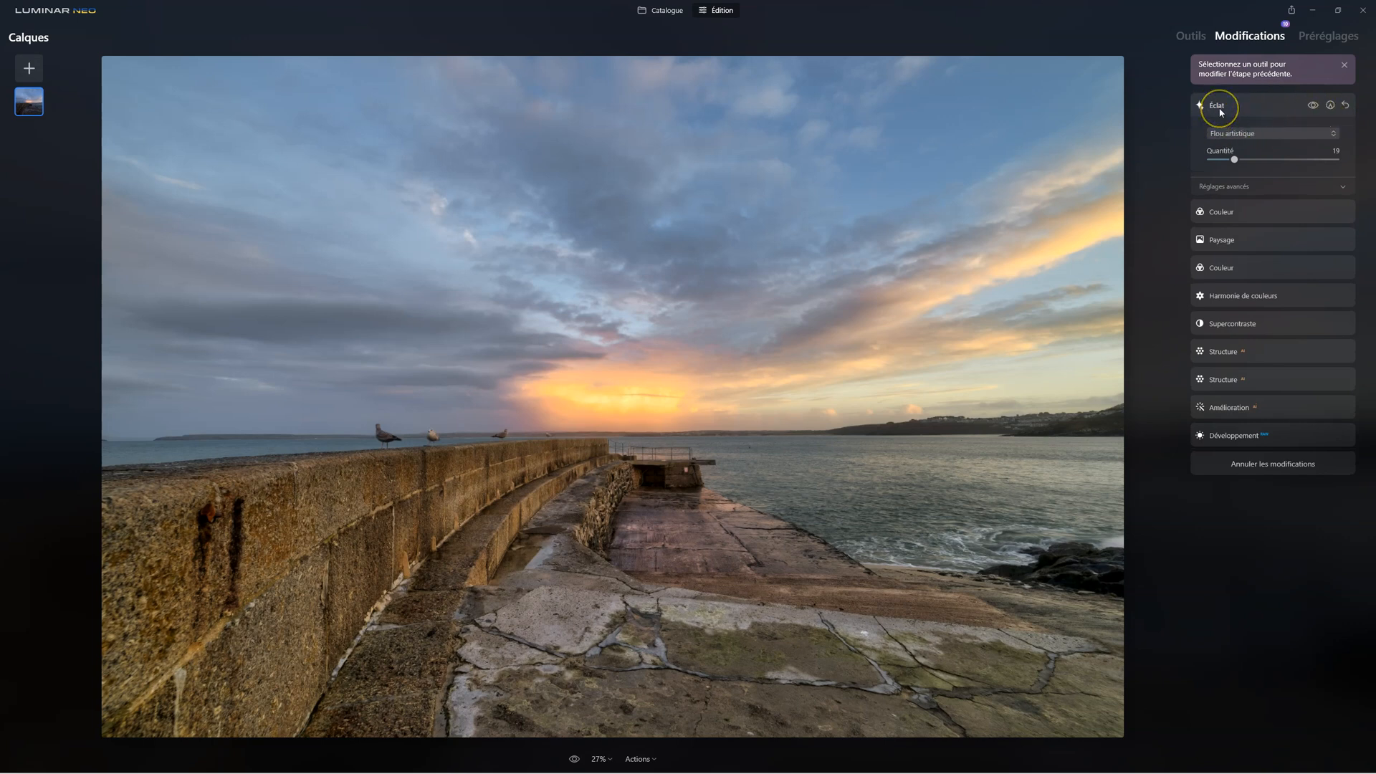
{"action": "left_click", "coordinate": [1331, 106]}
{"action": "left_click_drag", "start_coordinate": [1244, 281], "coordinate": [1362, 231]}
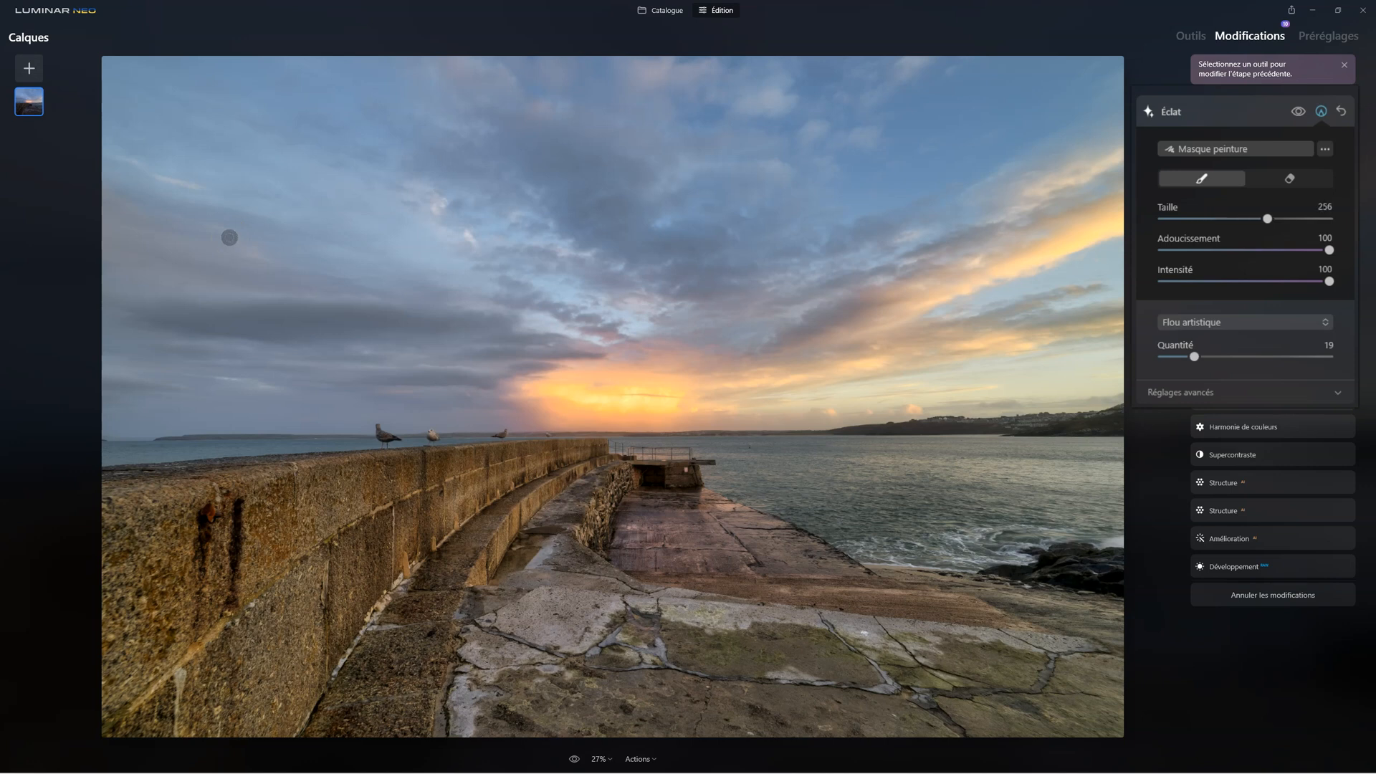
{"action": "scroll", "coordinate": [229, 237], "scroll_direction": "up", "scroll_amount": 2}
{"action": "mouse_move", "coordinate": [142, 120]}
{"action": "left_mouse_down"}
{"action": "mouse_move", "coordinate": [1122, 115]}
{"action": "mouse_move", "coordinate": [172, 163]}
{"action": "mouse_move", "coordinate": [311, 276]}
{"action": "mouse_move", "coordinate": [114, 329]}
{"action": "mouse_move", "coordinate": [1035, 313]}
{"action": "mouse_move", "coordinate": [1110, 217]}
{"action": "mouse_move", "coordinate": [1100, 68]}
{"action": "mouse_move", "coordinate": [1054, 292]}
{"action": "mouse_move", "coordinate": [216, 304]}
{"action": "mouse_move", "coordinate": [946, 66]}
{"action": "mouse_move", "coordinate": [1098, 68]}
{"action": "mouse_move", "coordinate": [636, 192]}
{"action": "mouse_move", "coordinate": [210, 244]}
{"action": "mouse_move", "coordinate": [98, 319]}
{"action": "left_mouse_up"}
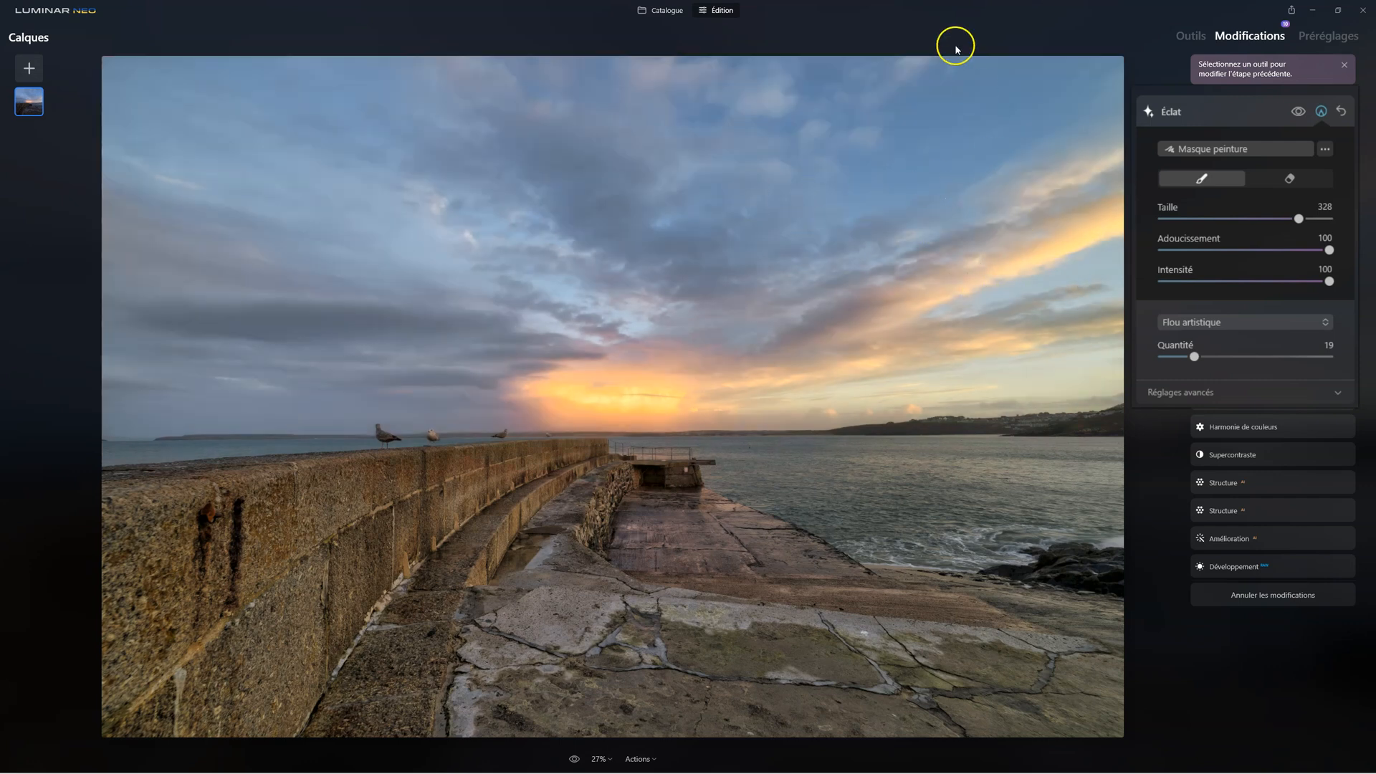
{"action": "left_click", "coordinate": [1299, 112]}
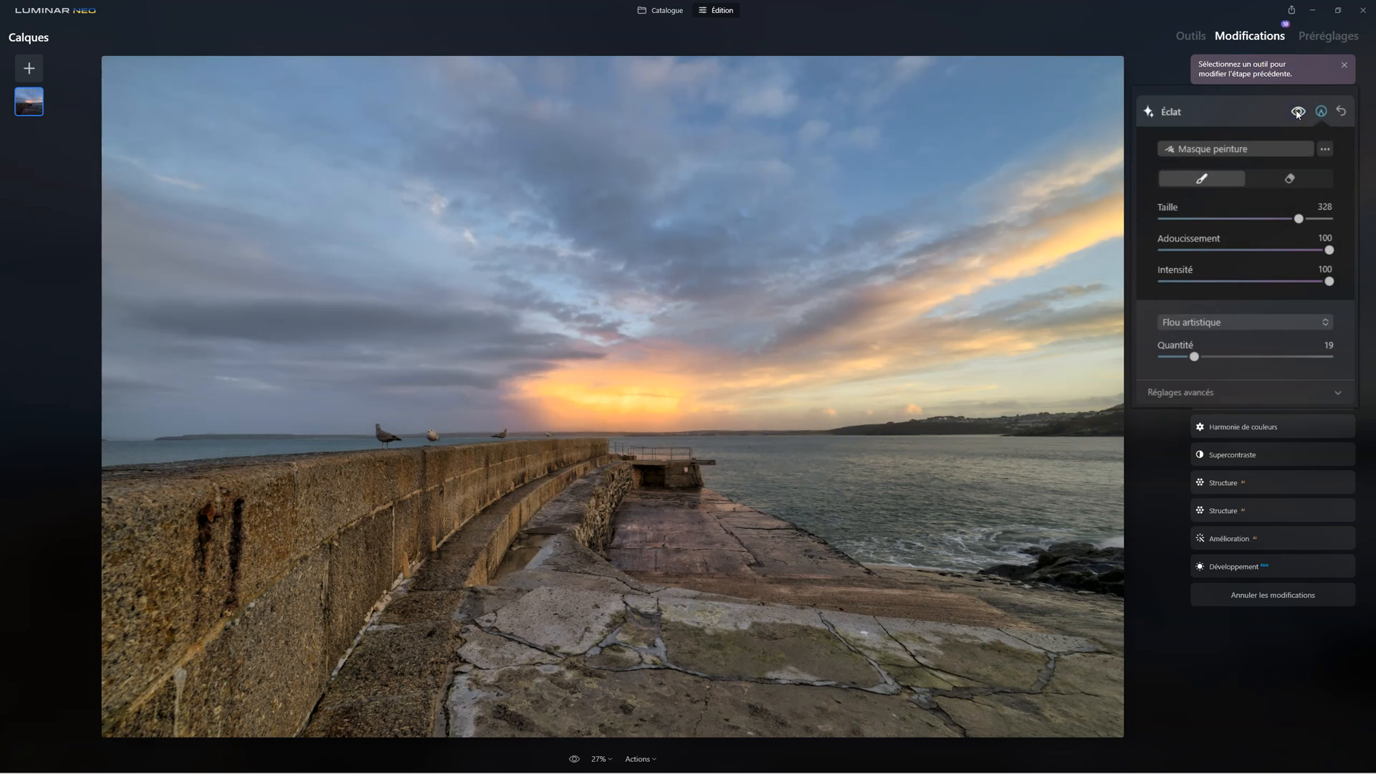
{"action": "left_click", "coordinate": [1299, 112]}
Start a Vignetage effect with Choisir un sujet enabled, setting Quantité to -100, Taille to 0 and Progressivité to 100
{"action": "left_click", "coordinate": [1194, 37]}
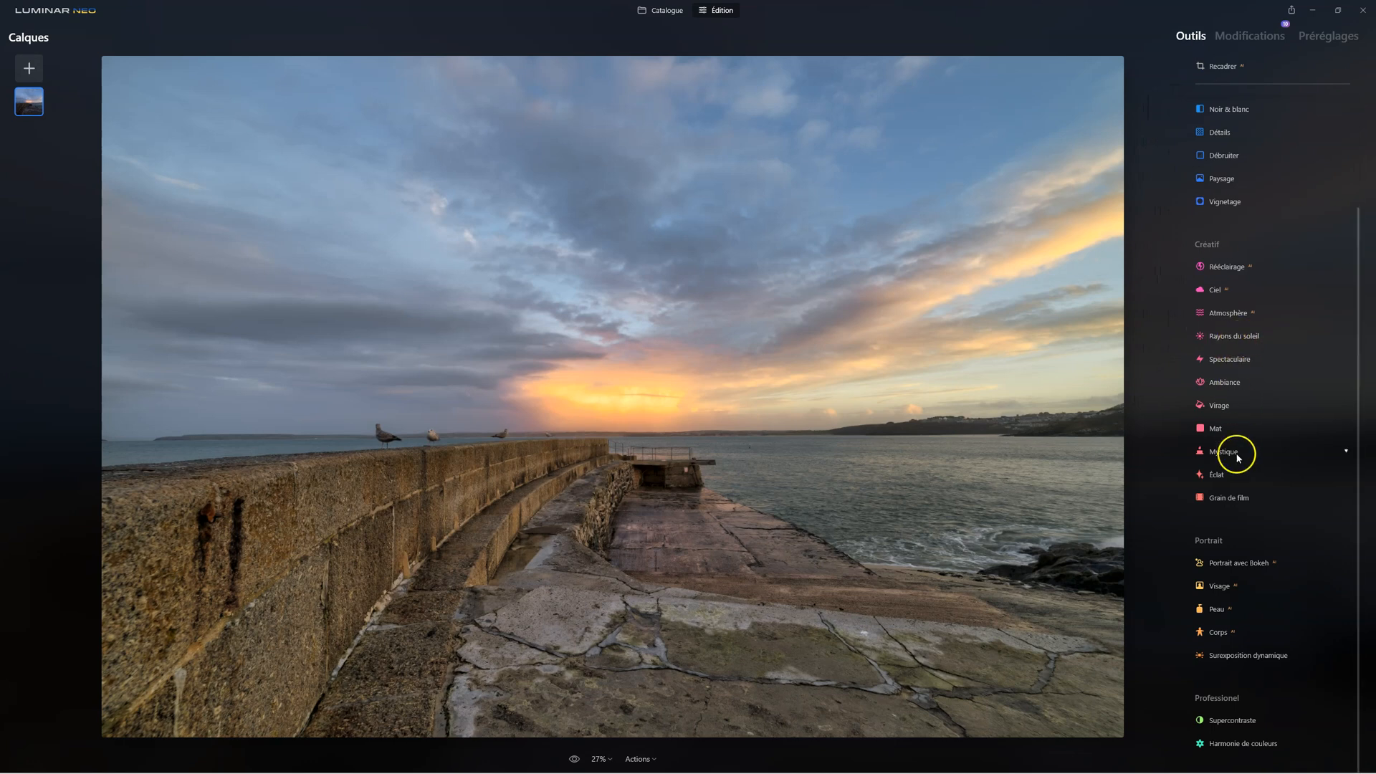
{"action": "left_click", "coordinate": [1221, 201]}
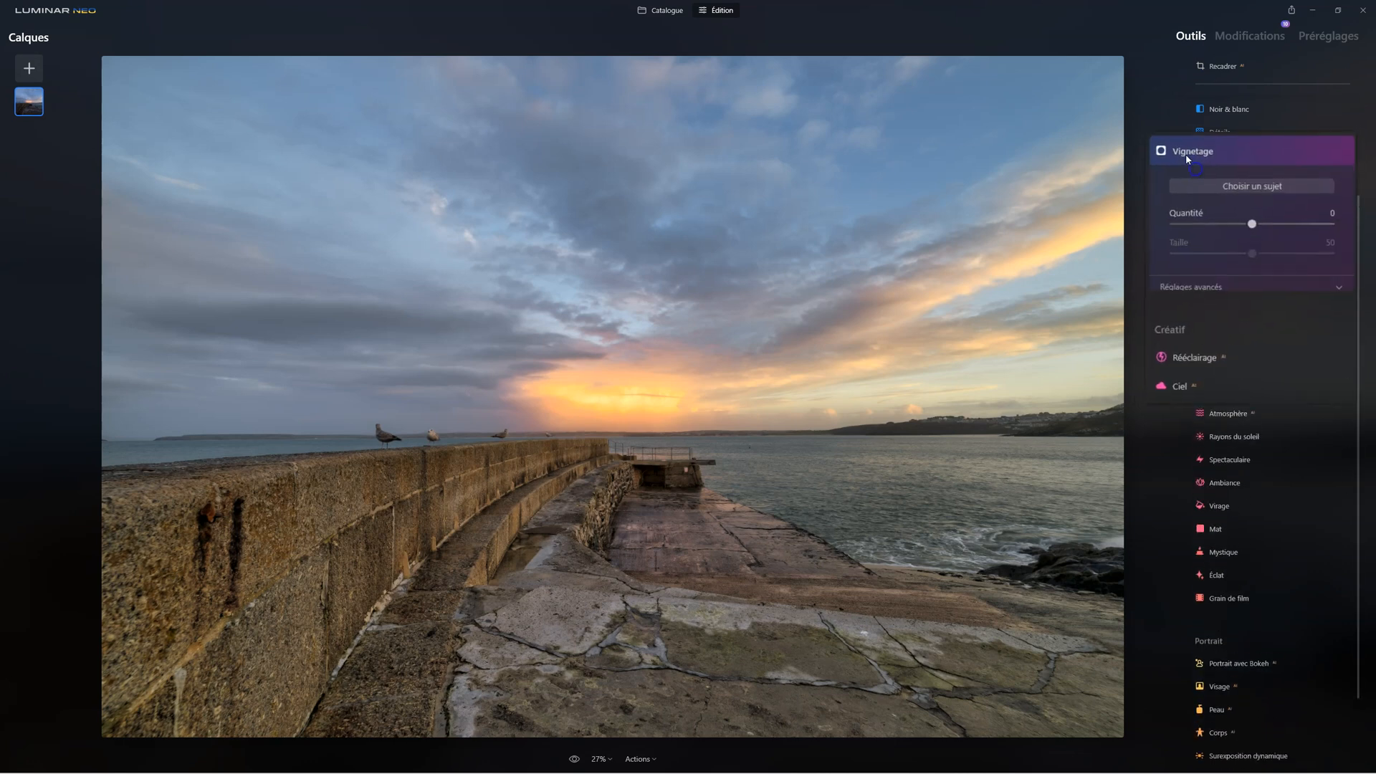
{"action": "left_click", "coordinate": [1240, 171]}
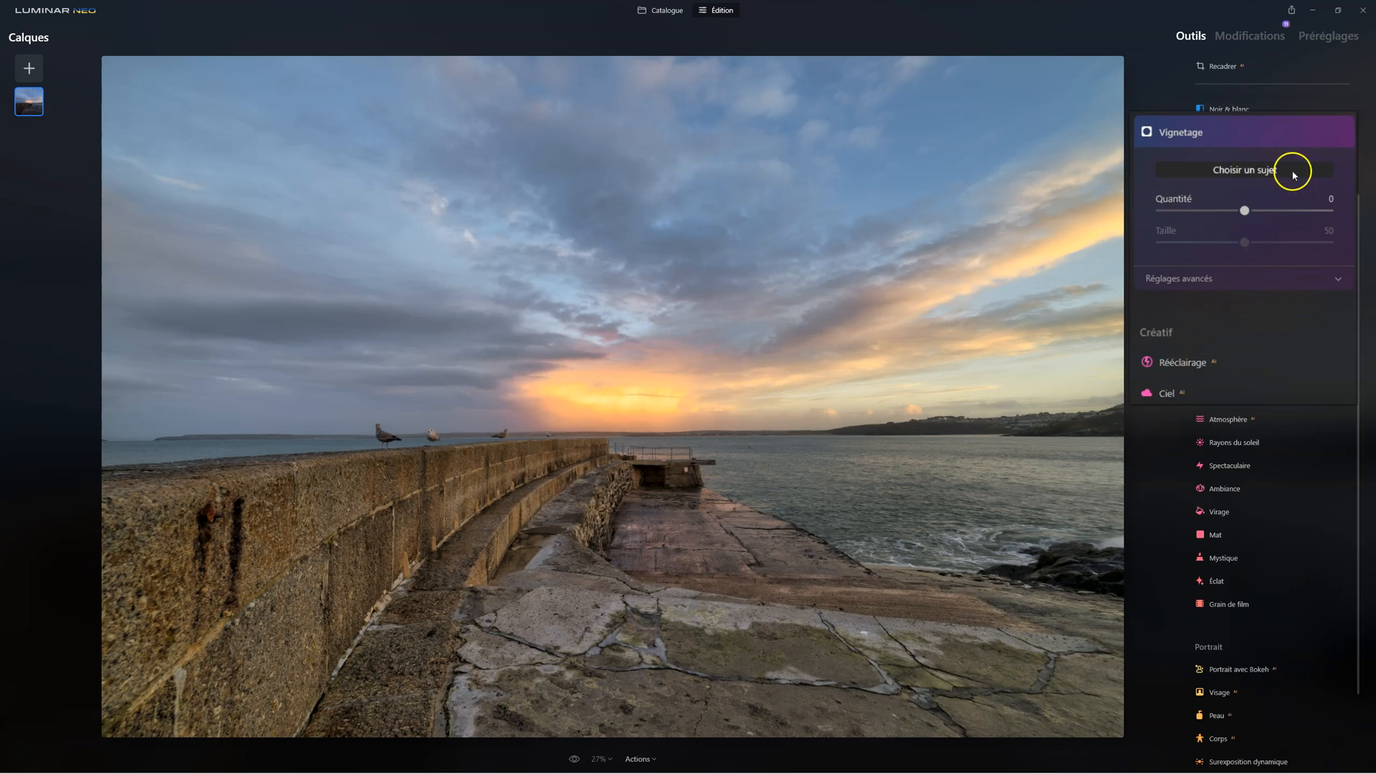
{"action": "left_click_drag", "start_coordinate": [1244, 210], "coordinate": [1137, 269]}
{"action": "left_click_drag", "start_coordinate": [1245, 242], "coordinate": [944, 277]}
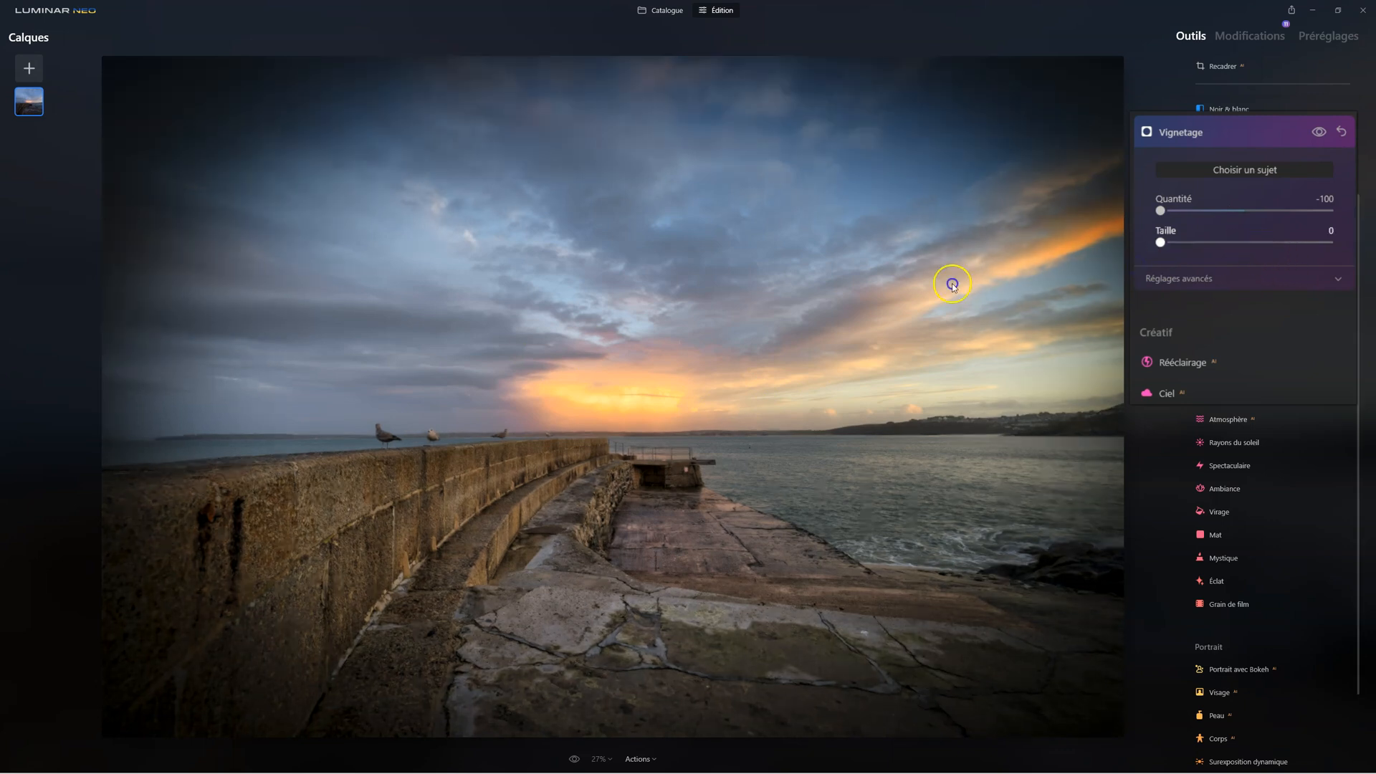
{"action": "left_click", "coordinate": [1188, 280]}
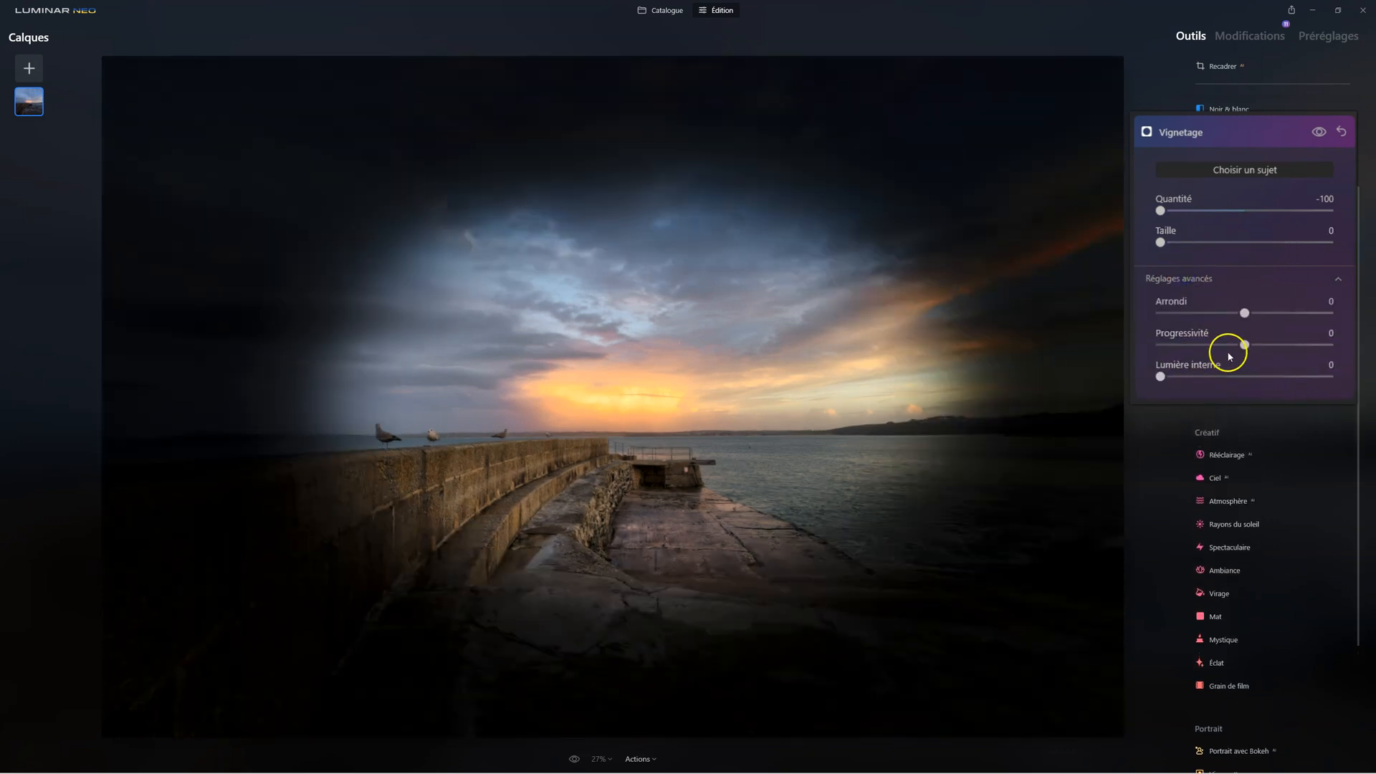
{"action": "left_click_drag", "start_coordinate": [1241, 345], "coordinate": [1371, 358]}
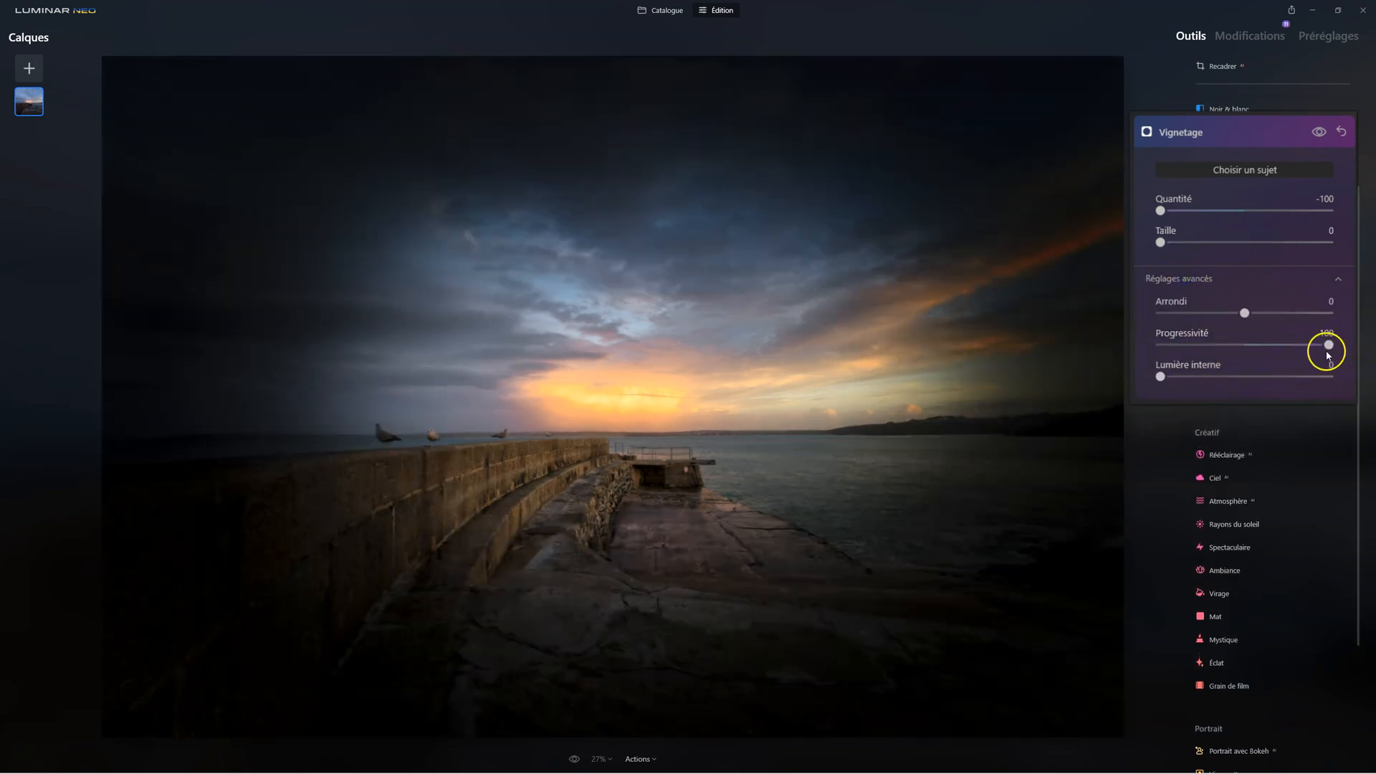
Soften the vignette by setting Quantité to -56
{"action": "left_click_drag", "start_coordinate": [1162, 214], "coordinate": [1176, 213]}
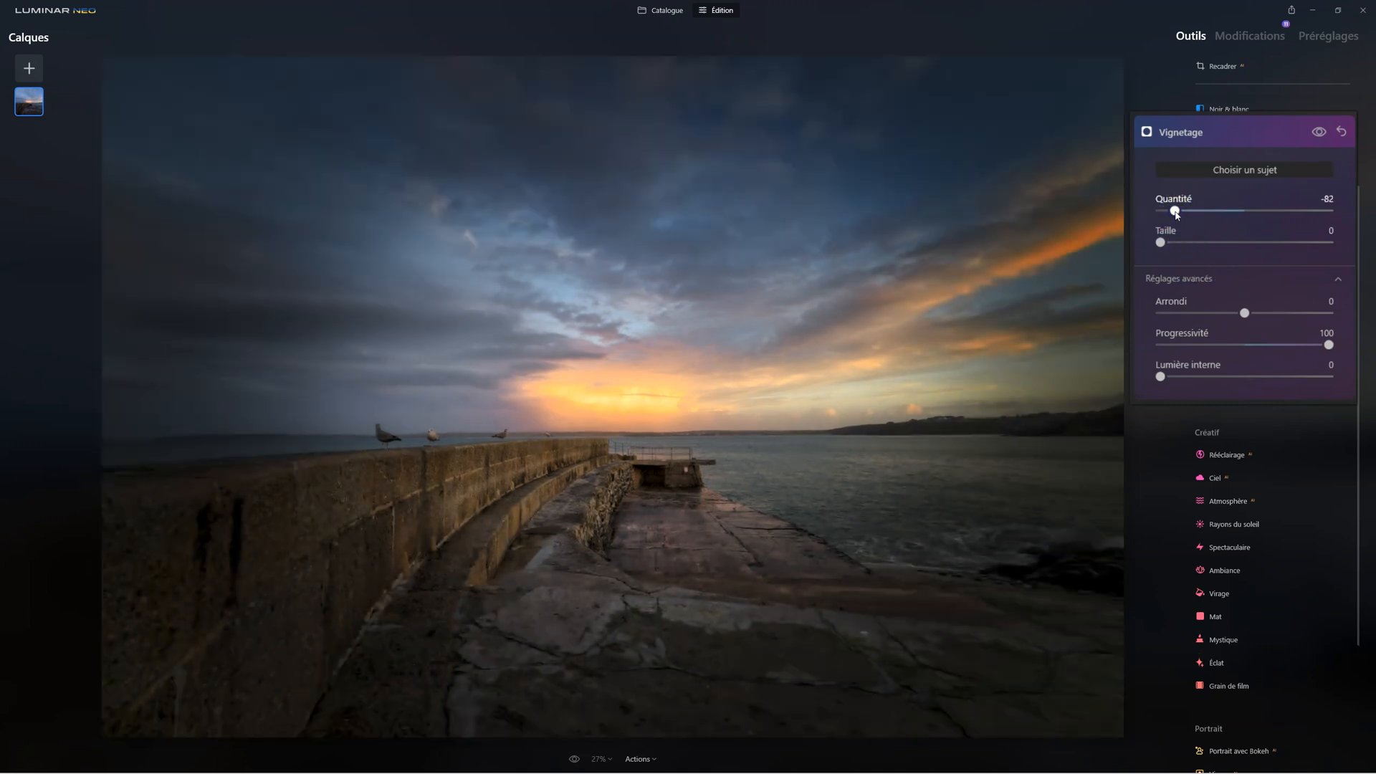
{"action": "left_click_drag", "start_coordinate": [1177, 214], "coordinate": [1190, 208]}
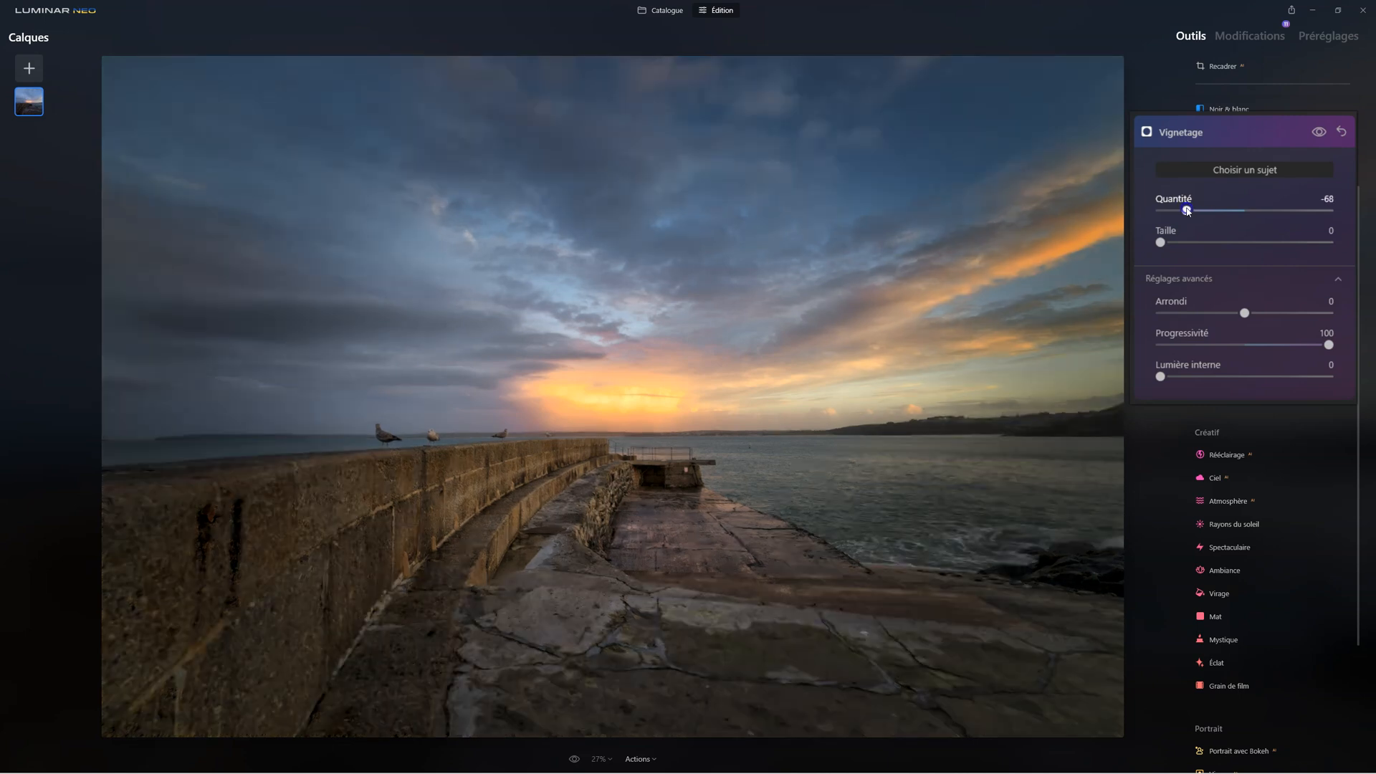
{"action": "left_click_drag", "start_coordinate": [1189, 210], "coordinate": [1194, 209]}
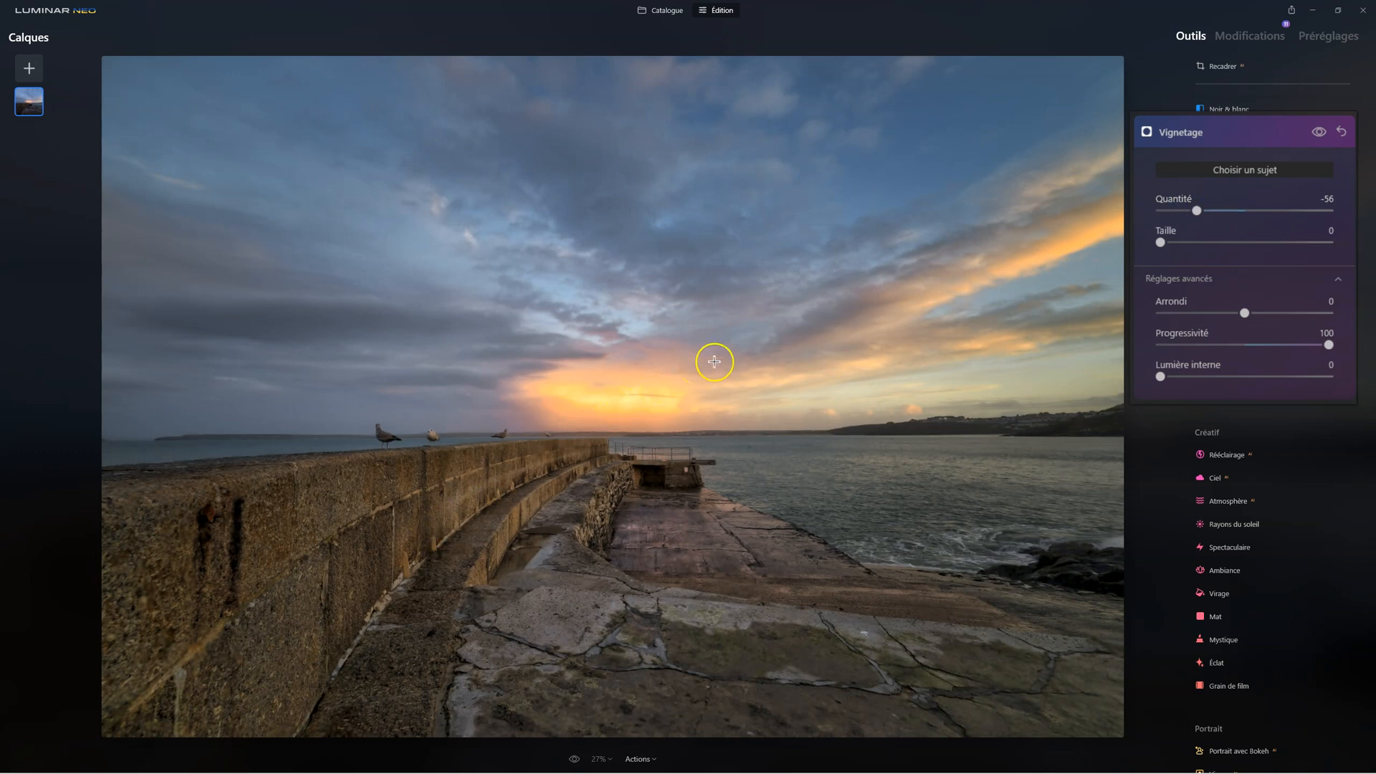
Reposition the vignette's centre in the sky, using Quantité at -100 to judge it, set Quantité to -57, and close the tool
{"action": "left_click", "coordinate": [1074, 241]}
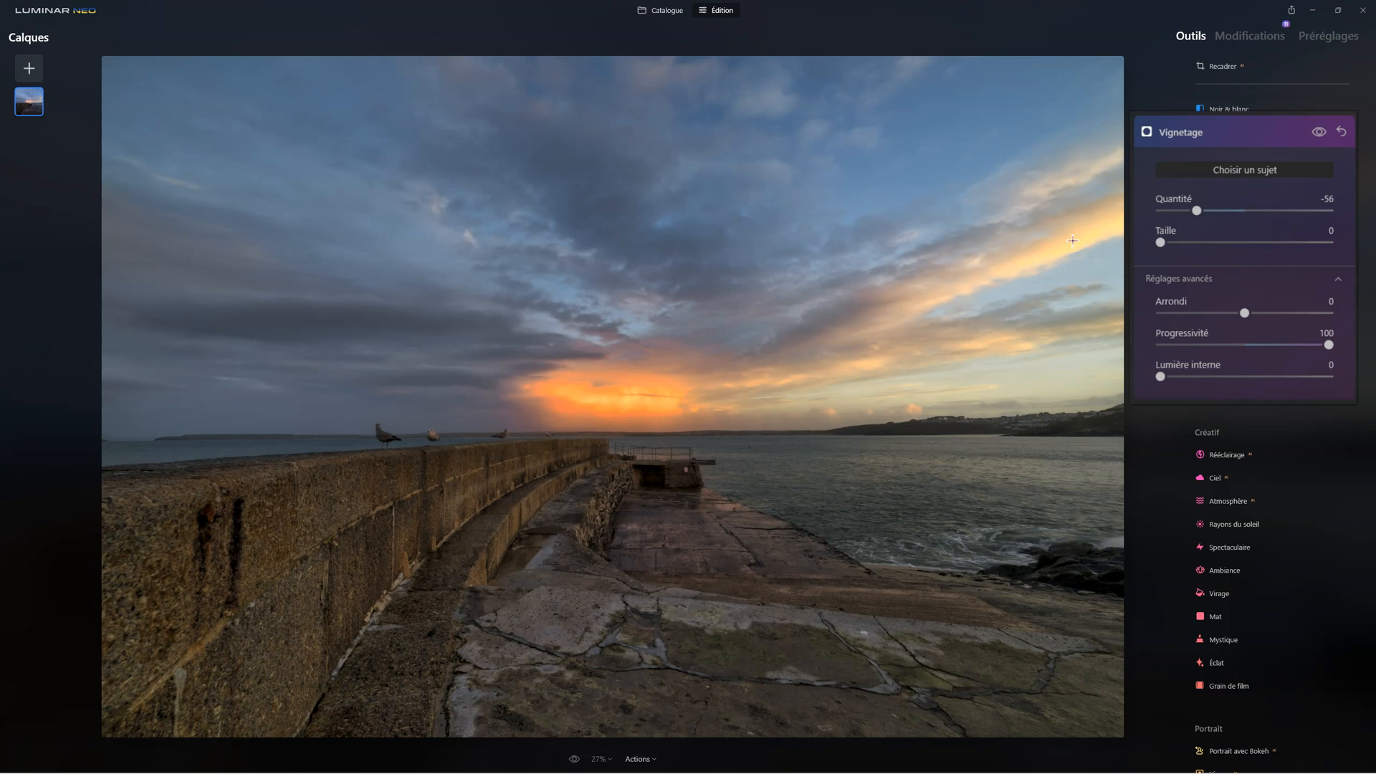
{"action": "left_click", "coordinate": [627, 391]}
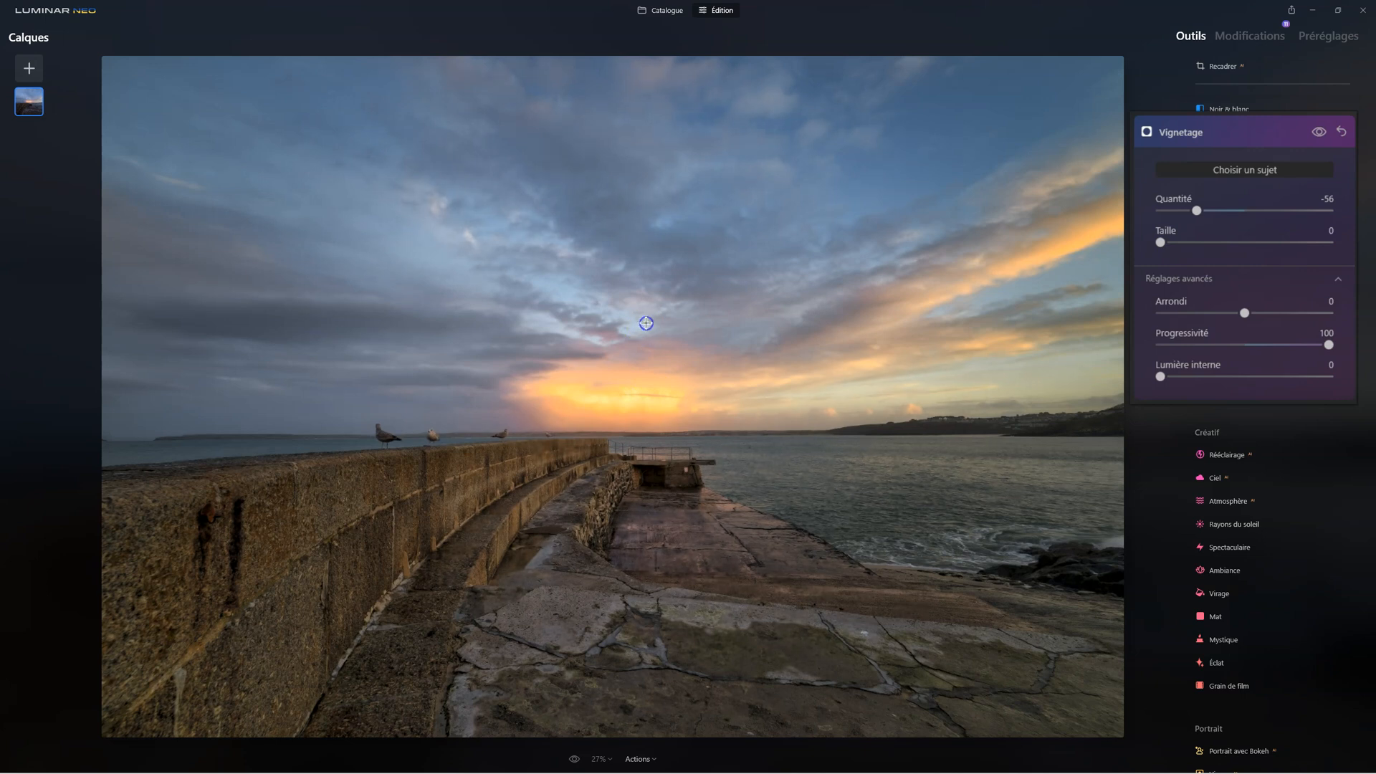
{"action": "left_click_drag", "start_coordinate": [1196, 210], "coordinate": [1042, 269]}
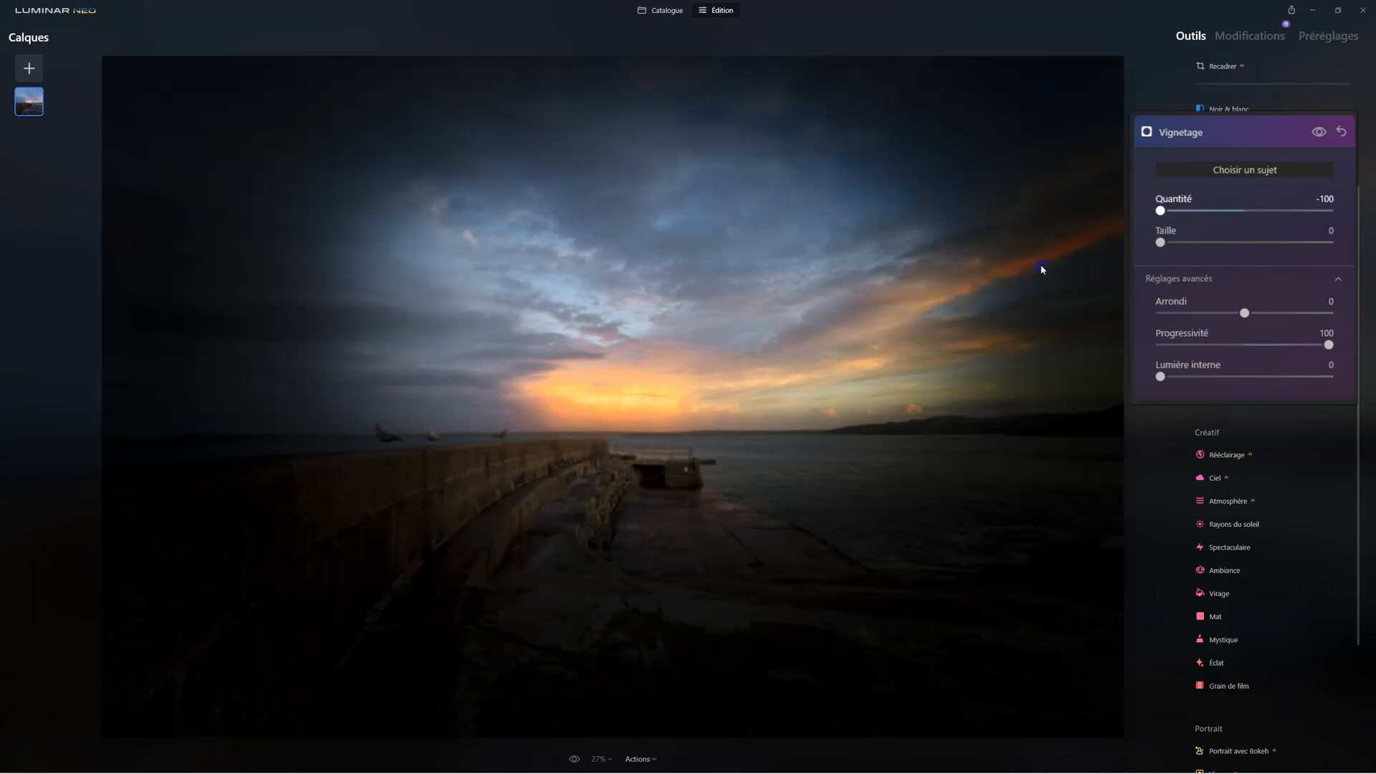
{"action": "left_click", "coordinate": [664, 182]}
{"action": "left_click", "coordinate": [654, 213]}
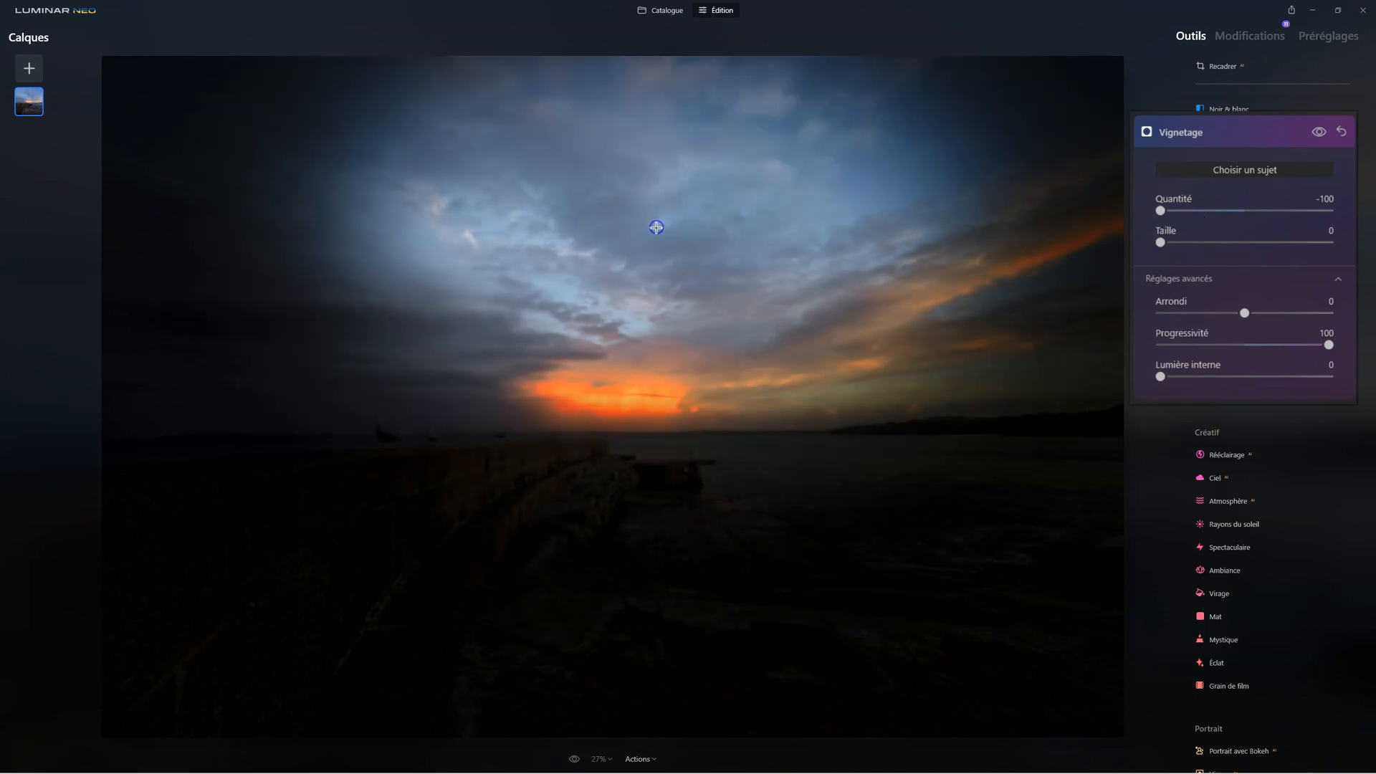
{"action": "left_click_drag", "start_coordinate": [1161, 209], "coordinate": [1194, 212]}
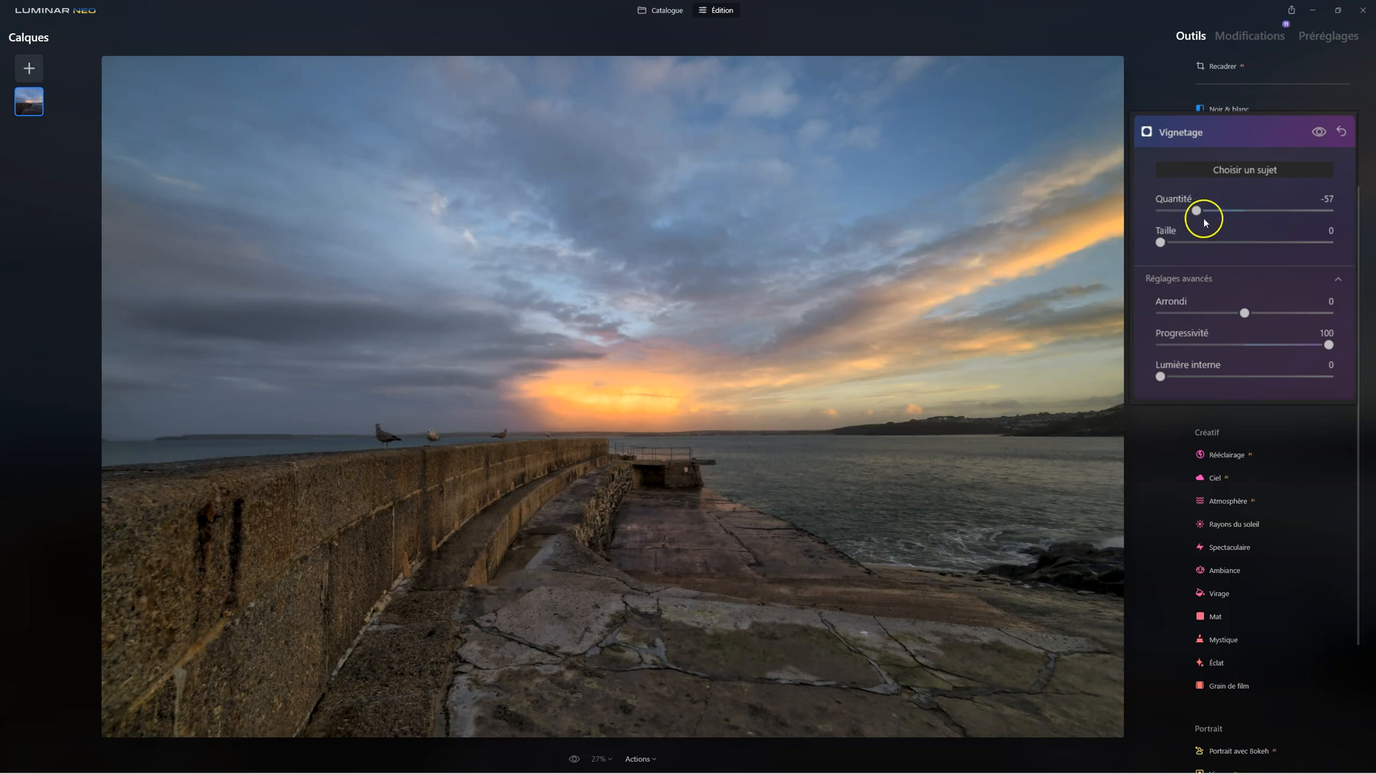
{"action": "left_click", "coordinate": [1172, 138]}
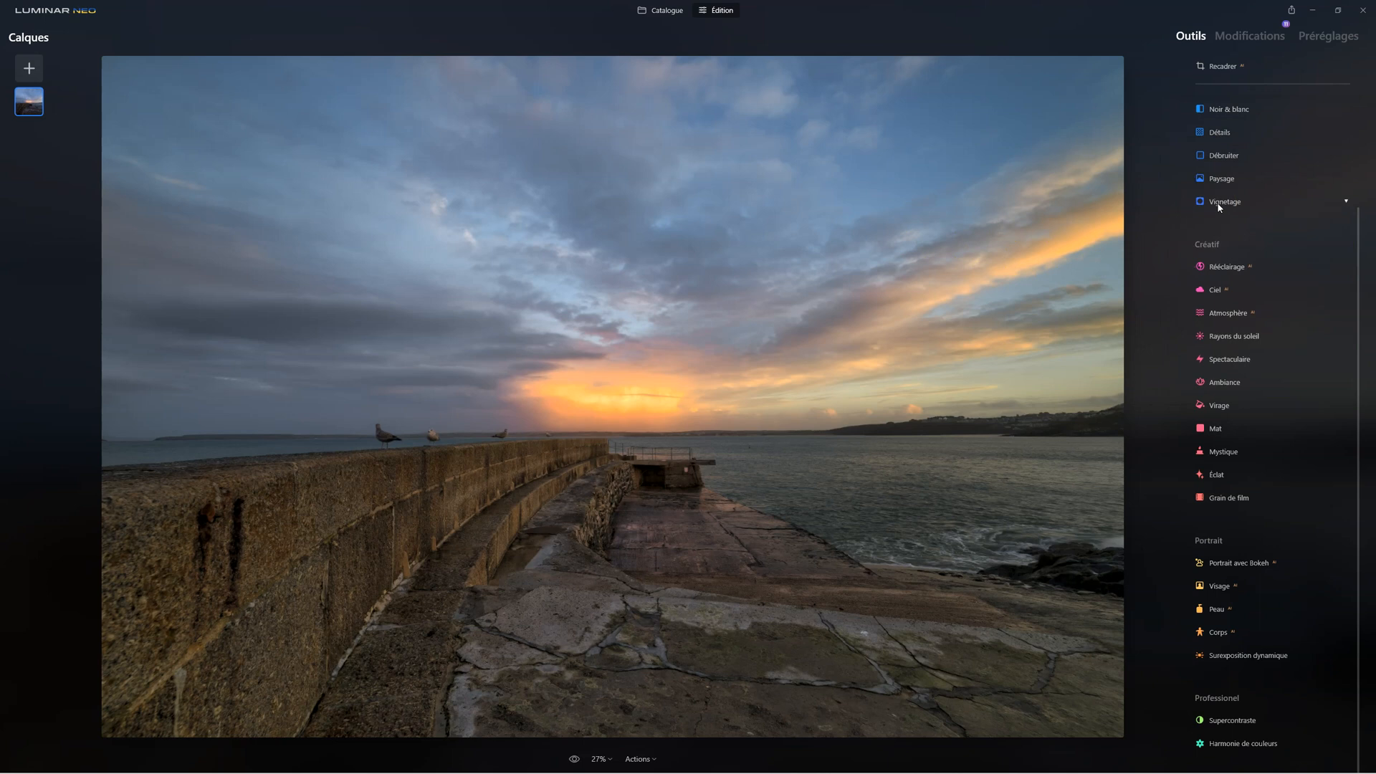
Start a second Vignetage with Choisir un sujet enabled, using Quantité -6, Taille 0, Arrondi 8 and Lumière interne 28
{"action": "left_click", "coordinate": [1220, 205]}
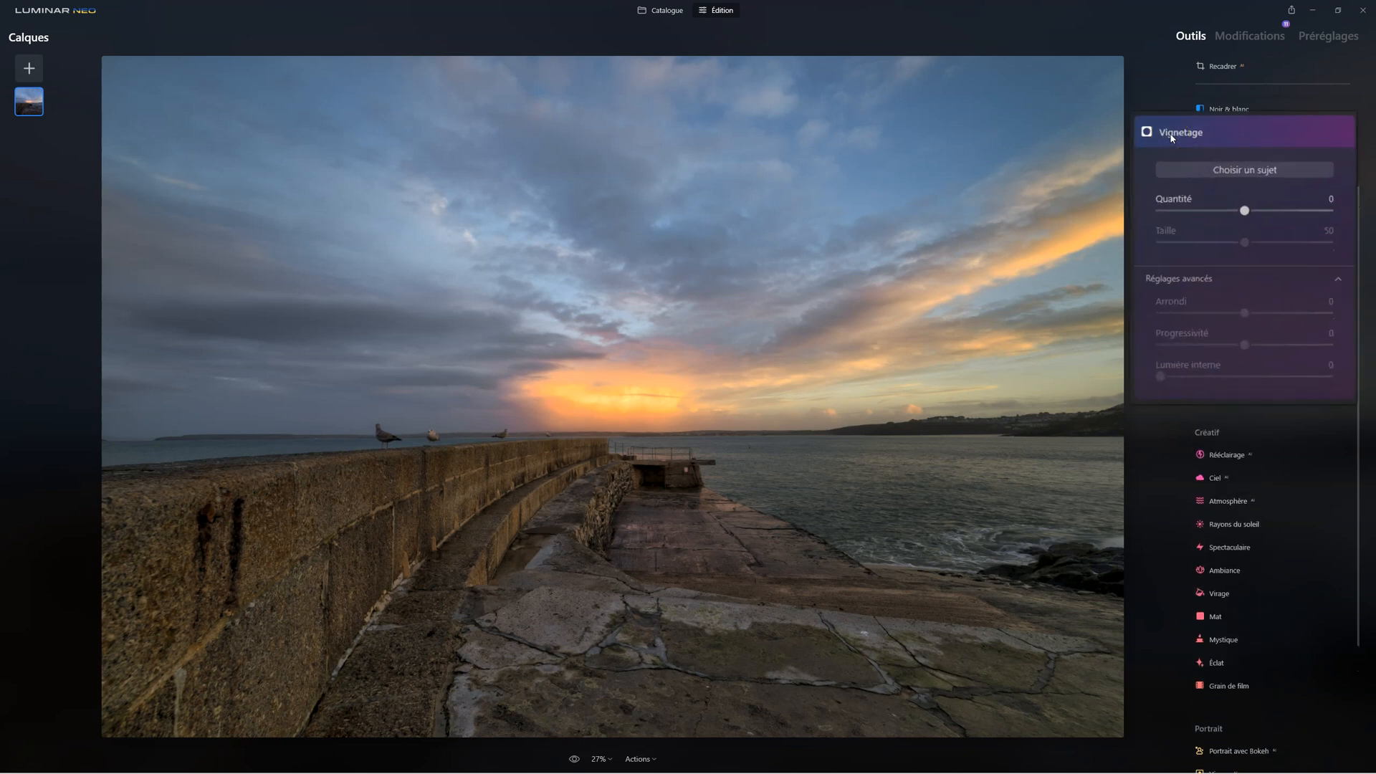
{"action": "left_click", "coordinate": [1236, 172]}
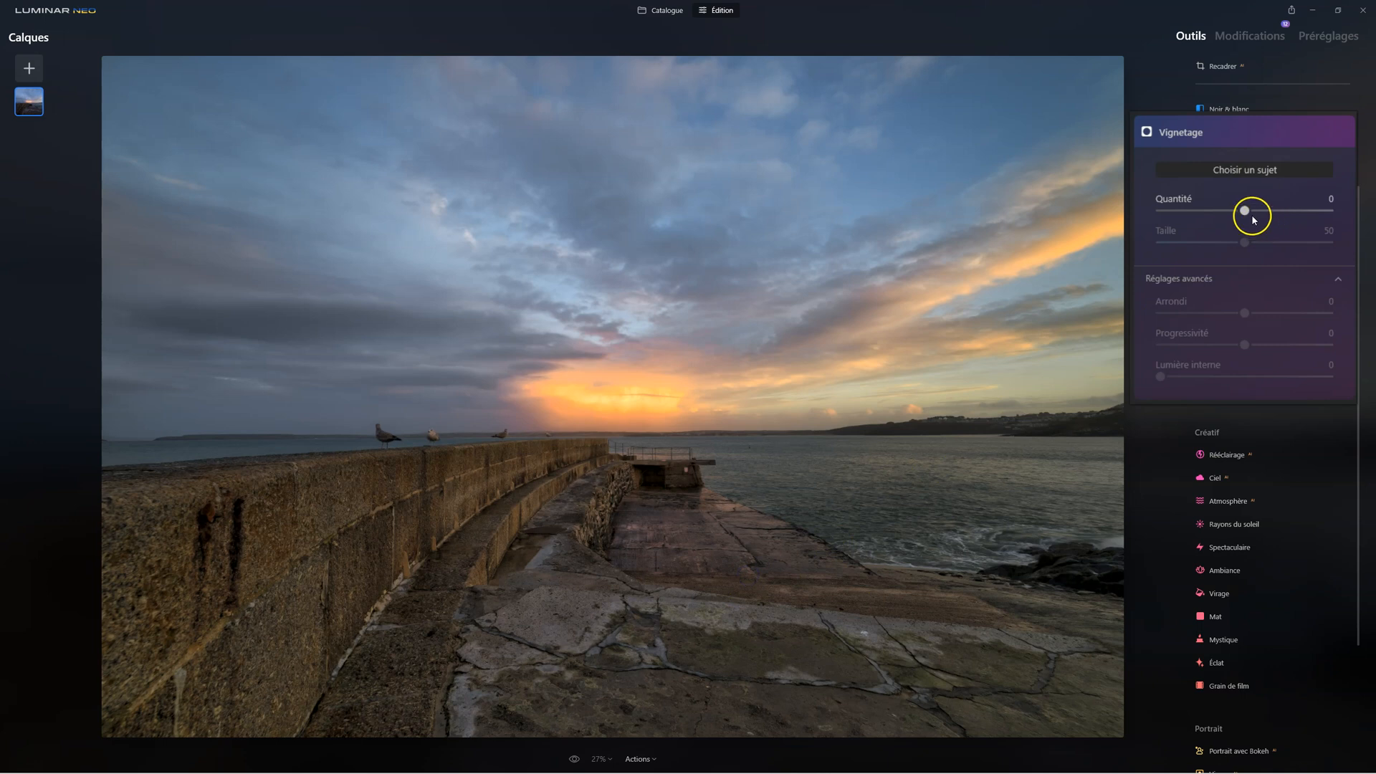
{"action": "left_click_drag", "start_coordinate": [1246, 213], "coordinate": [1204, 213]}
{"action": "left_click_drag", "start_coordinate": [1161, 376], "coordinate": [1193, 382]}
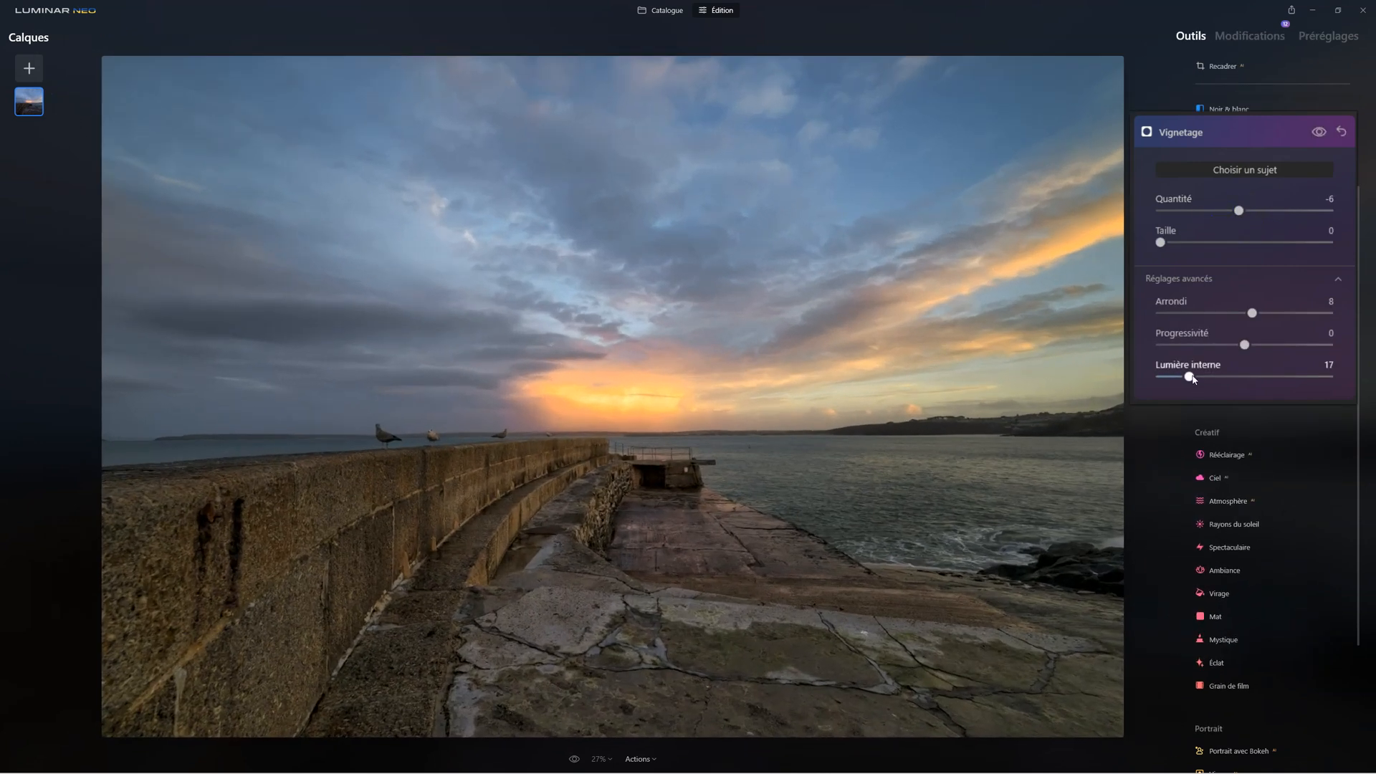
{"action": "double_click", "coordinate": [1189, 376]}
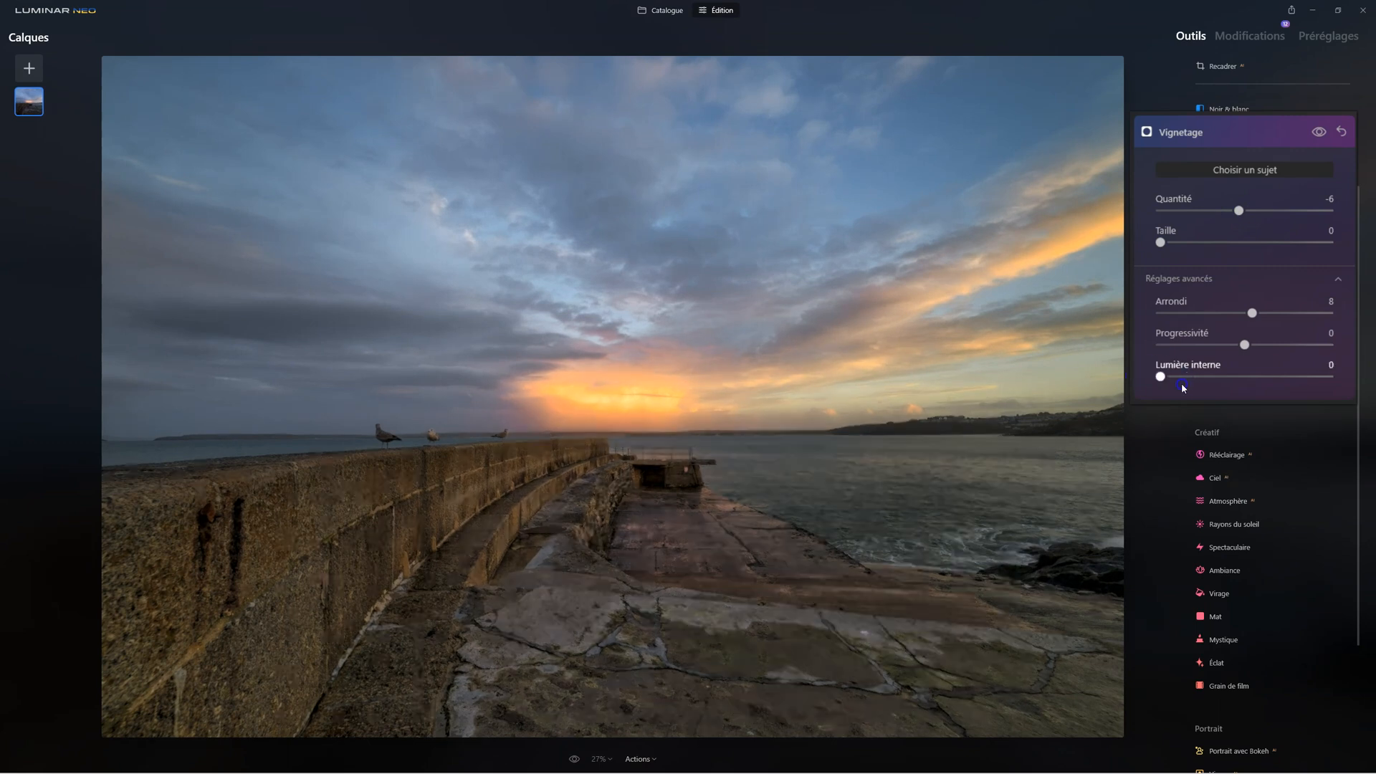
{"action": "left_click_drag", "start_coordinate": [1182, 374], "coordinate": [1209, 373]}
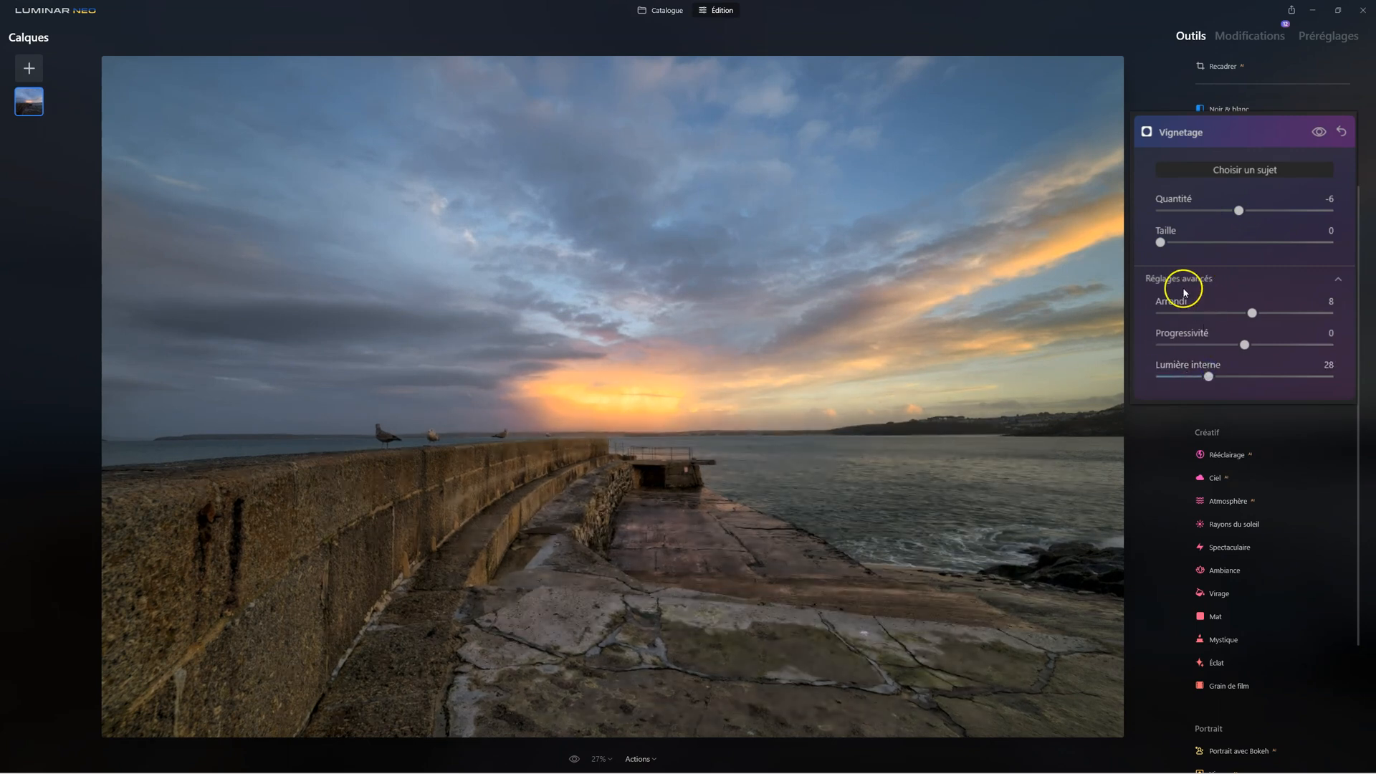
Centre the second vignette on the foot of the stone wall with Quantité at -100, and set Lumière interne to 22
{"action": "left_click_drag", "start_coordinate": [1232, 210], "coordinate": [1133, 215]}
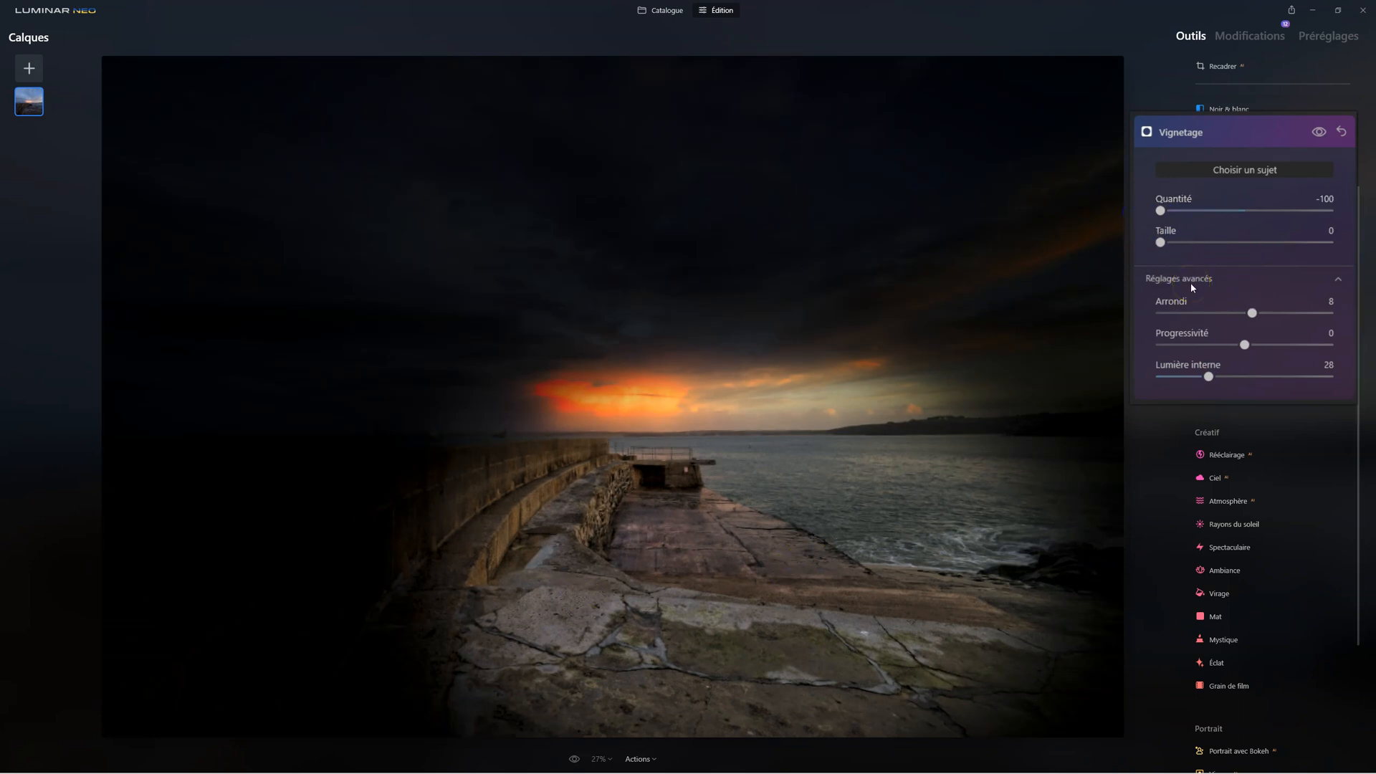
{"action": "left_click_drag", "start_coordinate": [1161, 242], "coordinate": [1130, 246]}
{"action": "left_click", "coordinate": [1210, 373]}
{"action": "mouse_move", "coordinate": [1212, 371]}
{"action": "left_mouse_down"}
{"action": "mouse_move", "coordinate": [1165, 377]}
{"action": "mouse_move", "coordinate": [1260, 377]}
{"action": "mouse_move", "coordinate": [1165, 377]}
{"action": "mouse_move", "coordinate": [1213, 371]}
{"action": "left_mouse_up"}
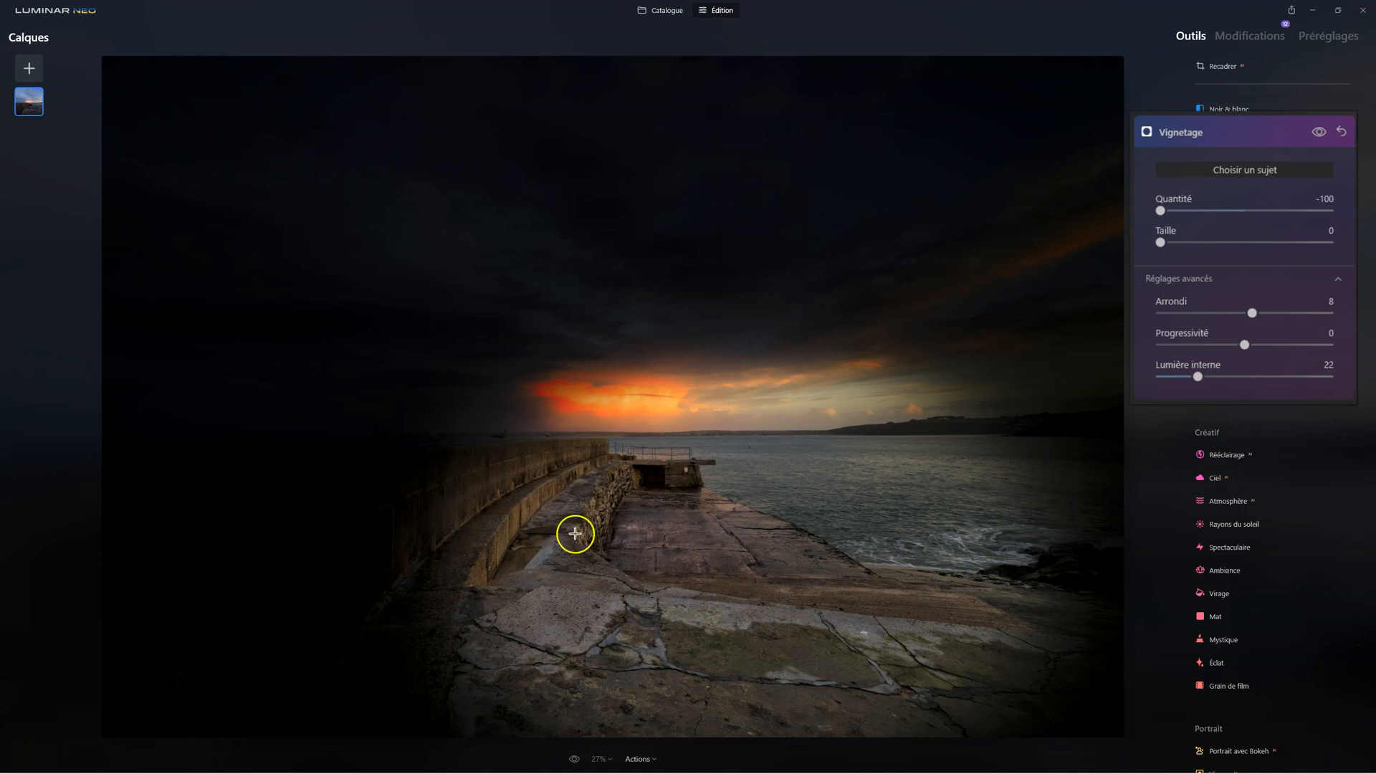
{"action": "left_click", "coordinate": [498, 523]}
{"action": "left_click", "coordinate": [461, 588]}
{"action": "left_click", "coordinate": [494, 556]}
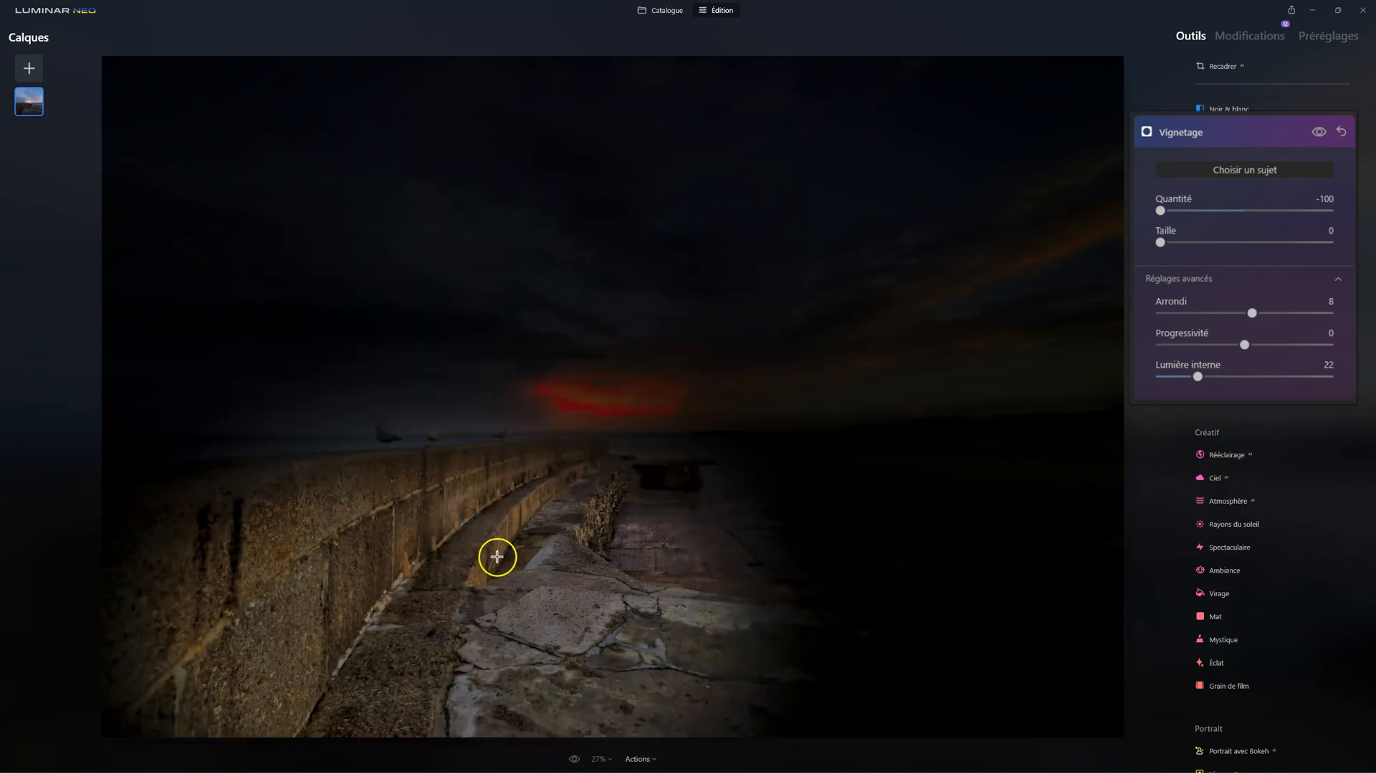
{"action": "left_click", "coordinate": [451, 603]}
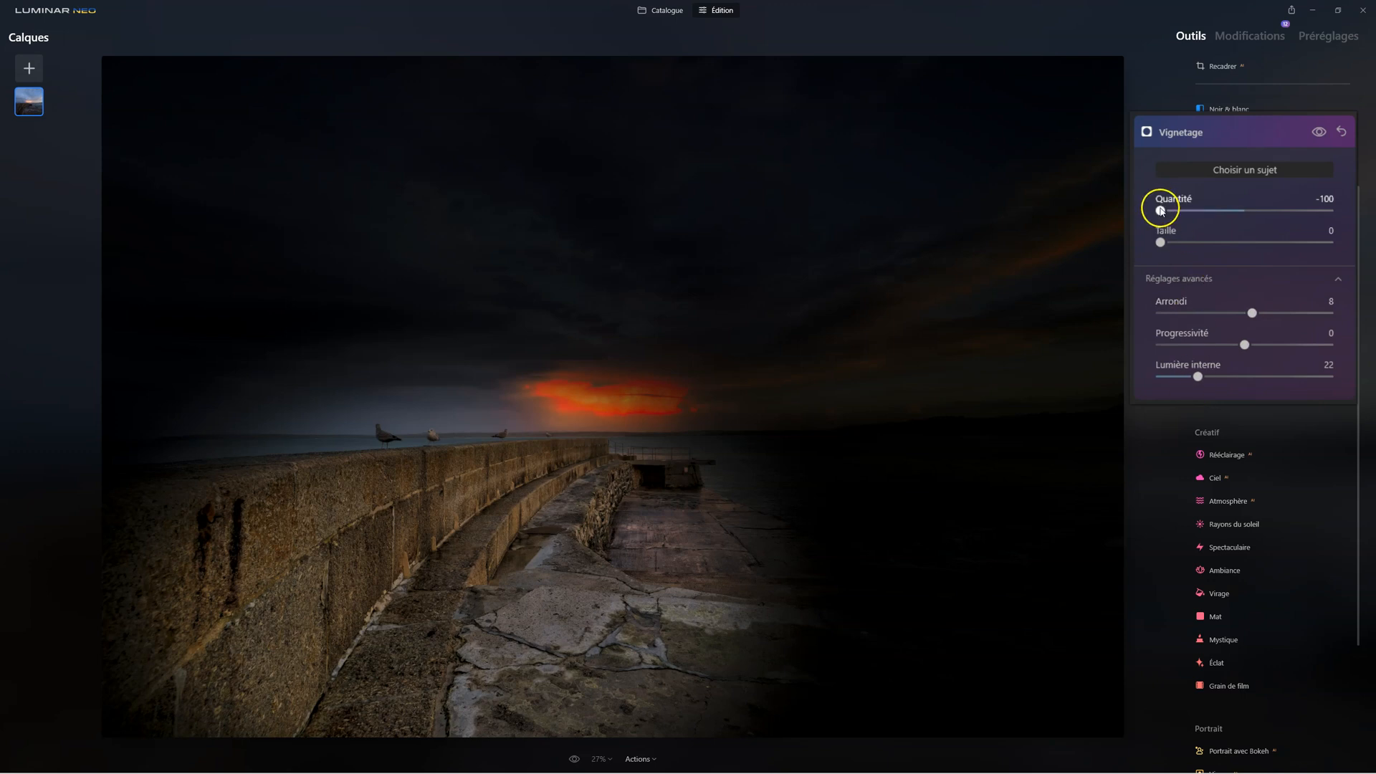
Set the second vignette's Quantité to -5, compare with and without the effect, and close the tool
{"action": "left_click_drag", "start_coordinate": [1169, 212], "coordinate": [1226, 216]}
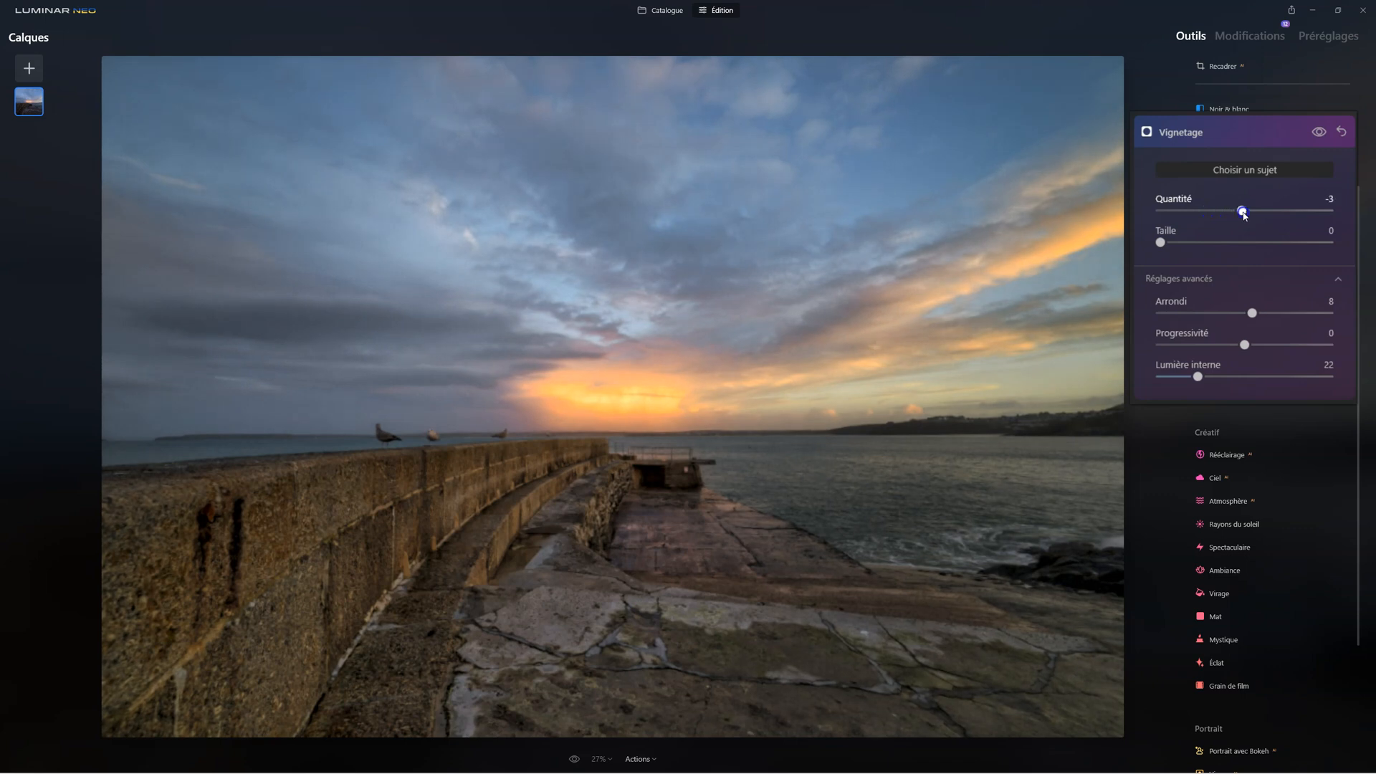
{"action": "left_click_drag", "start_coordinate": [1245, 213], "coordinate": [1243, 214]}
{"action": "left_click", "coordinate": [1318, 132]}
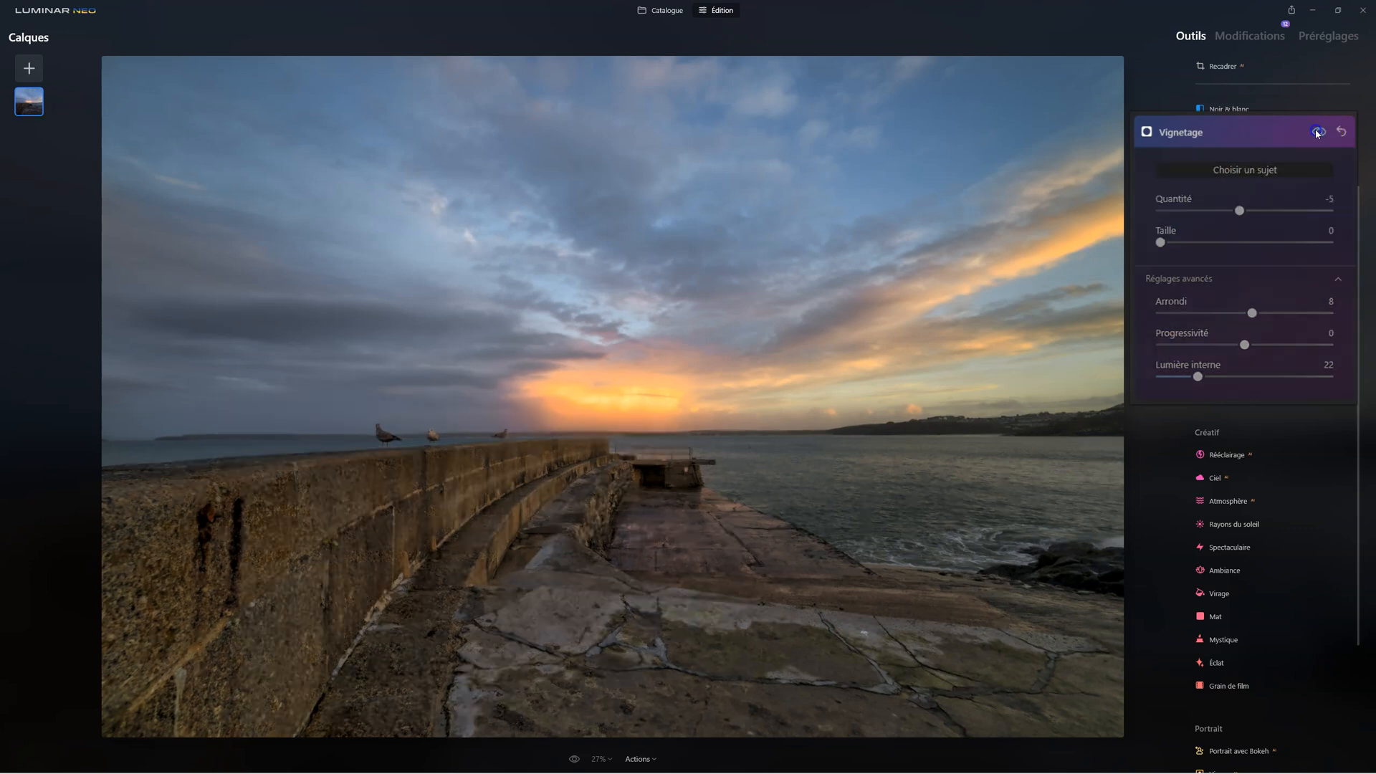
{"action": "left_click", "coordinate": [1317, 133]}
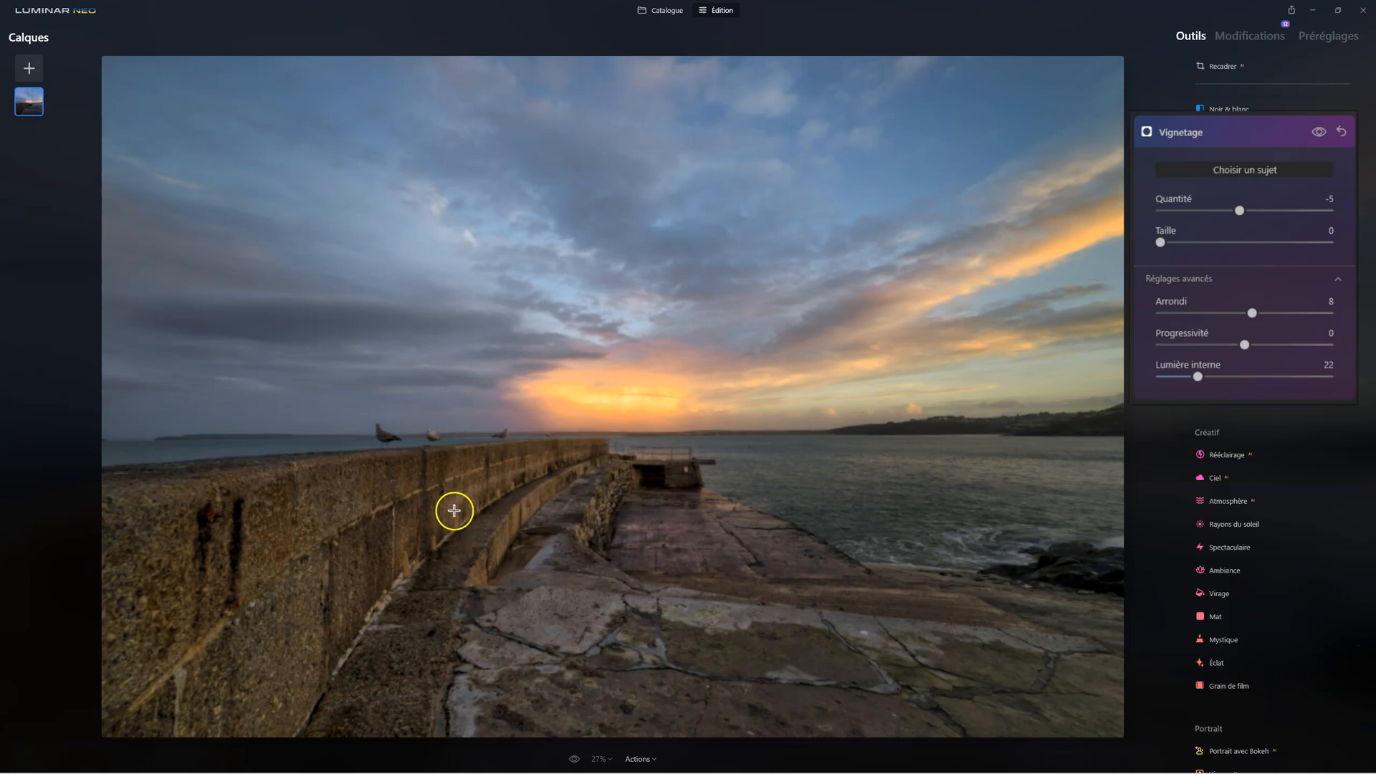
{"action": "left_click", "coordinate": [1343, 134]}
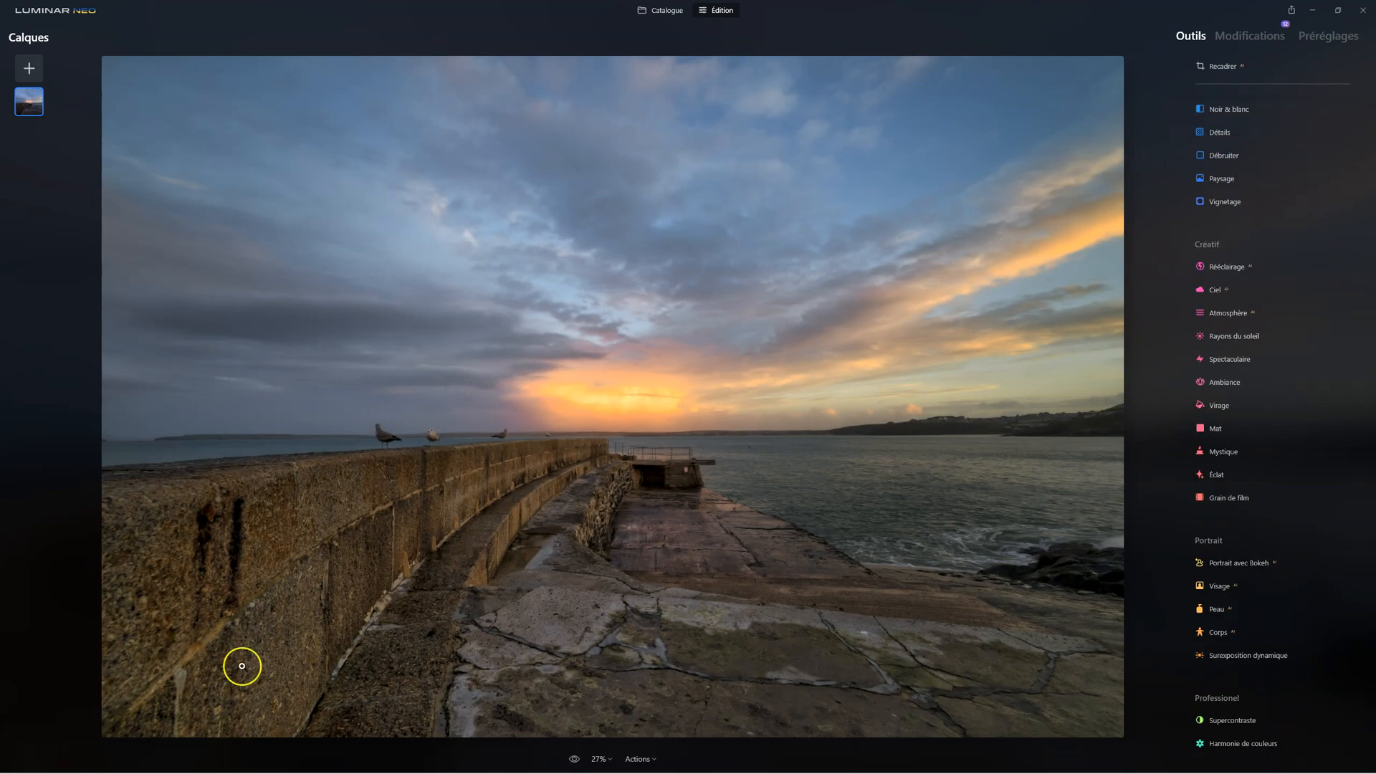
Start a third Vignetage with Choisir un sujet enabled, setting Quantité to -100 and Taille to 0
{"action": "left_click", "coordinate": [1225, 202]}
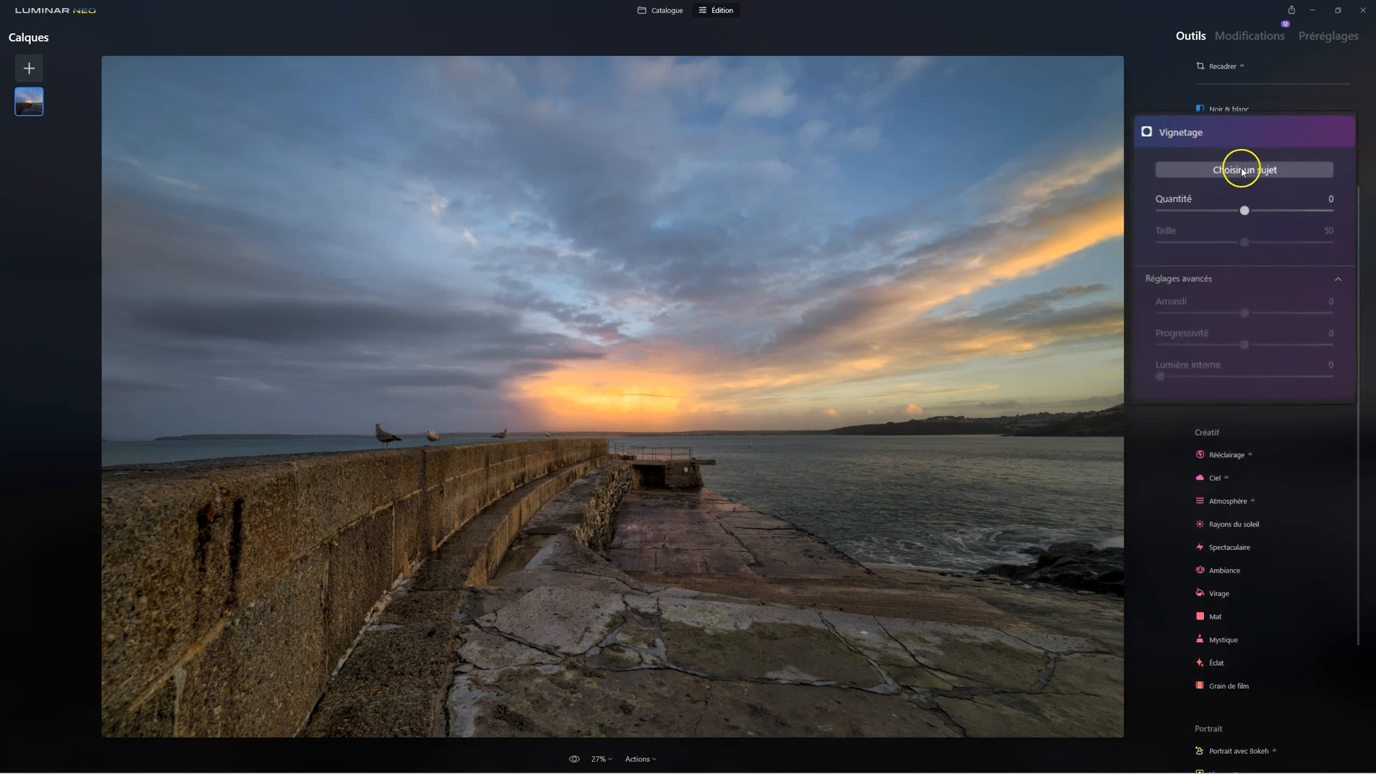
{"action": "left_click", "coordinate": [1243, 171]}
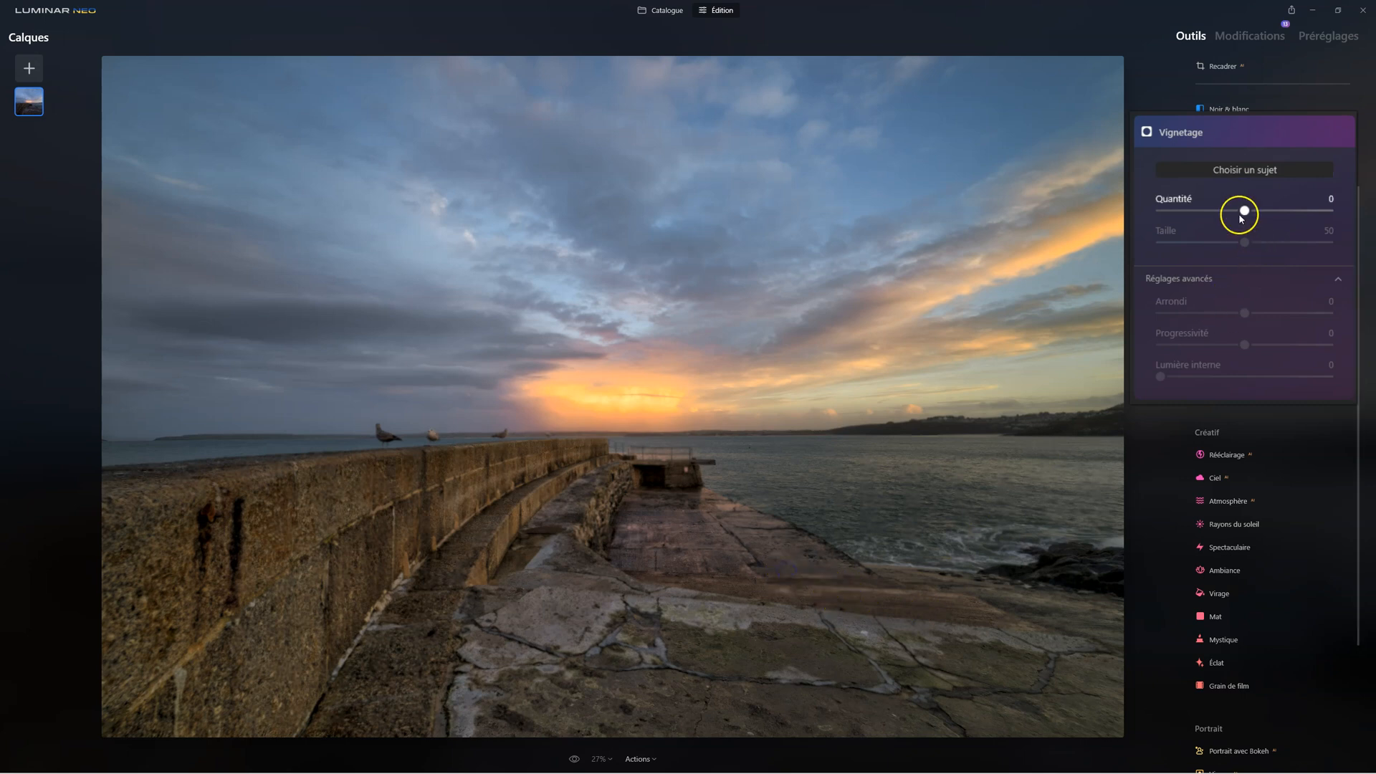
{"action": "left_click_drag", "start_coordinate": [1226, 210], "coordinate": [1163, 213]}
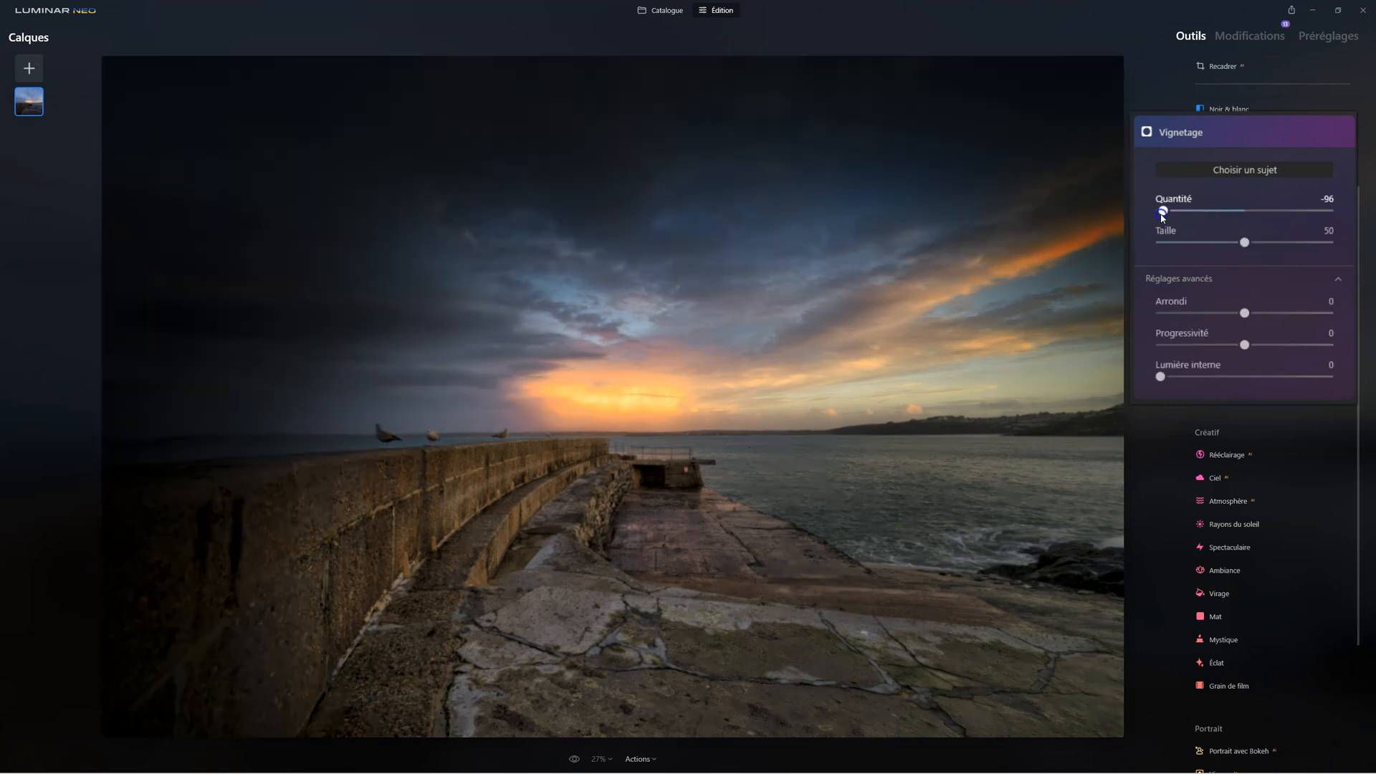
{"action": "left_click_drag", "start_coordinate": [1245, 243], "coordinate": [1121, 283]}
{"action": "left_click_drag", "start_coordinate": [1165, 213], "coordinate": [1142, 214]}
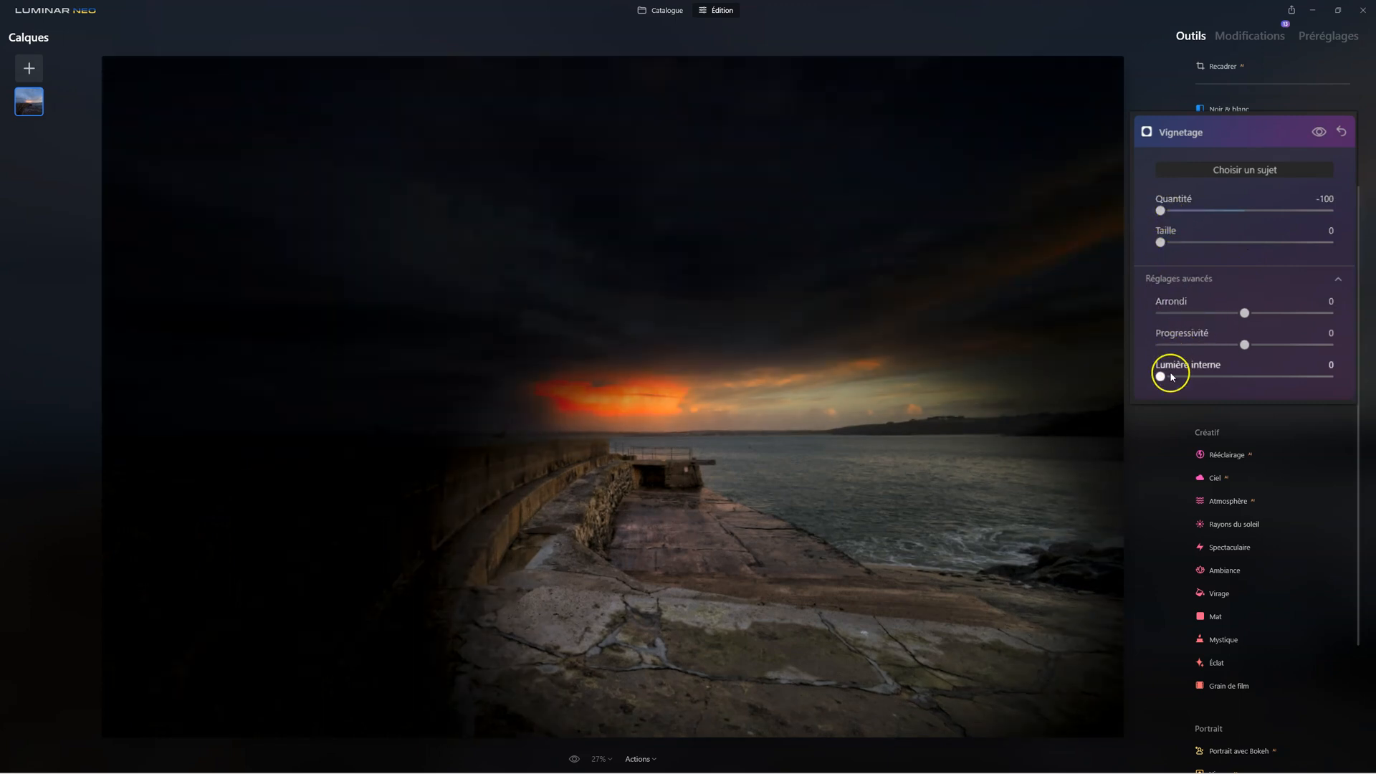
Set the third vignette's Lumière interne to 38, and try Progressivité at 100 before resetting it to 0
{"action": "left_click_drag", "start_coordinate": [1161, 380], "coordinate": [1206, 378]}
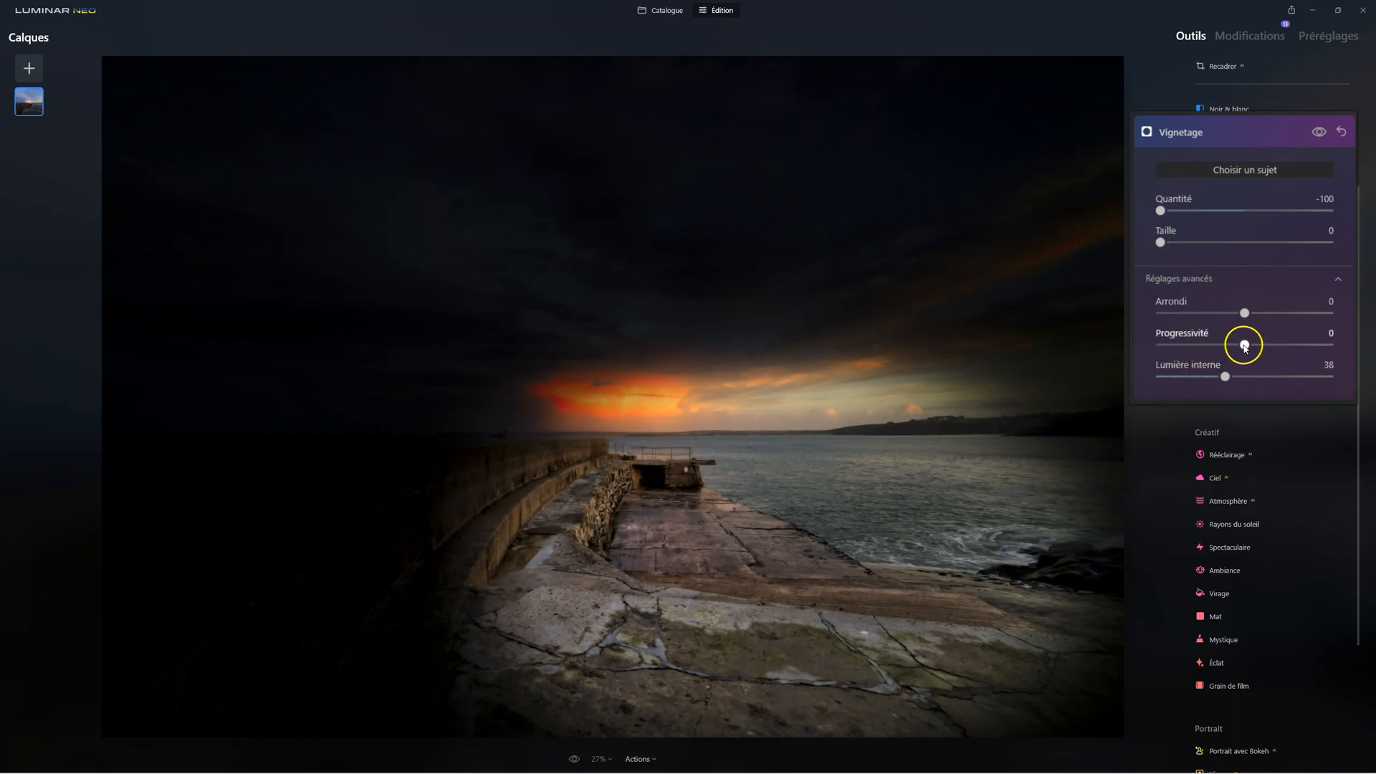
{"action": "left_click_drag", "start_coordinate": [1245, 345], "coordinate": [1329, 344]}
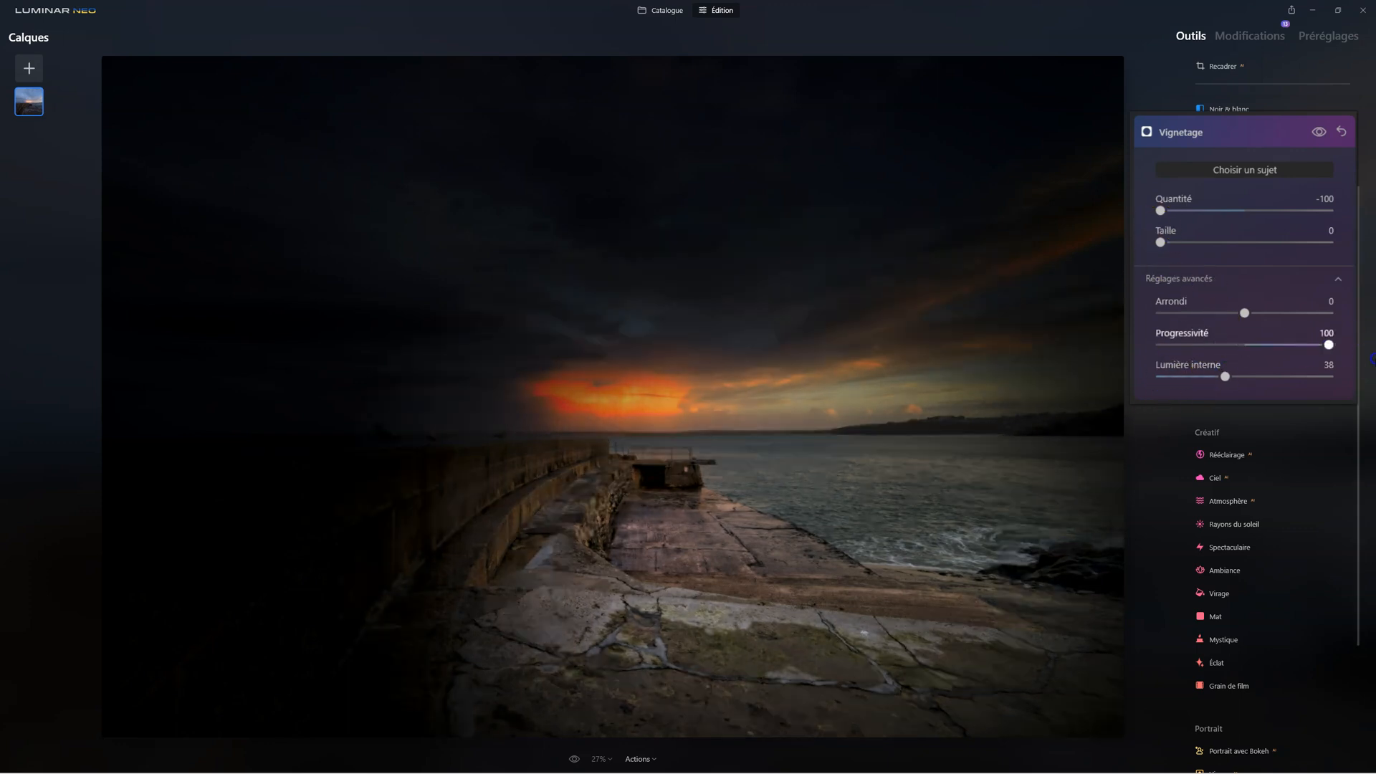
{"action": "double_click", "coordinate": [1330, 345]}
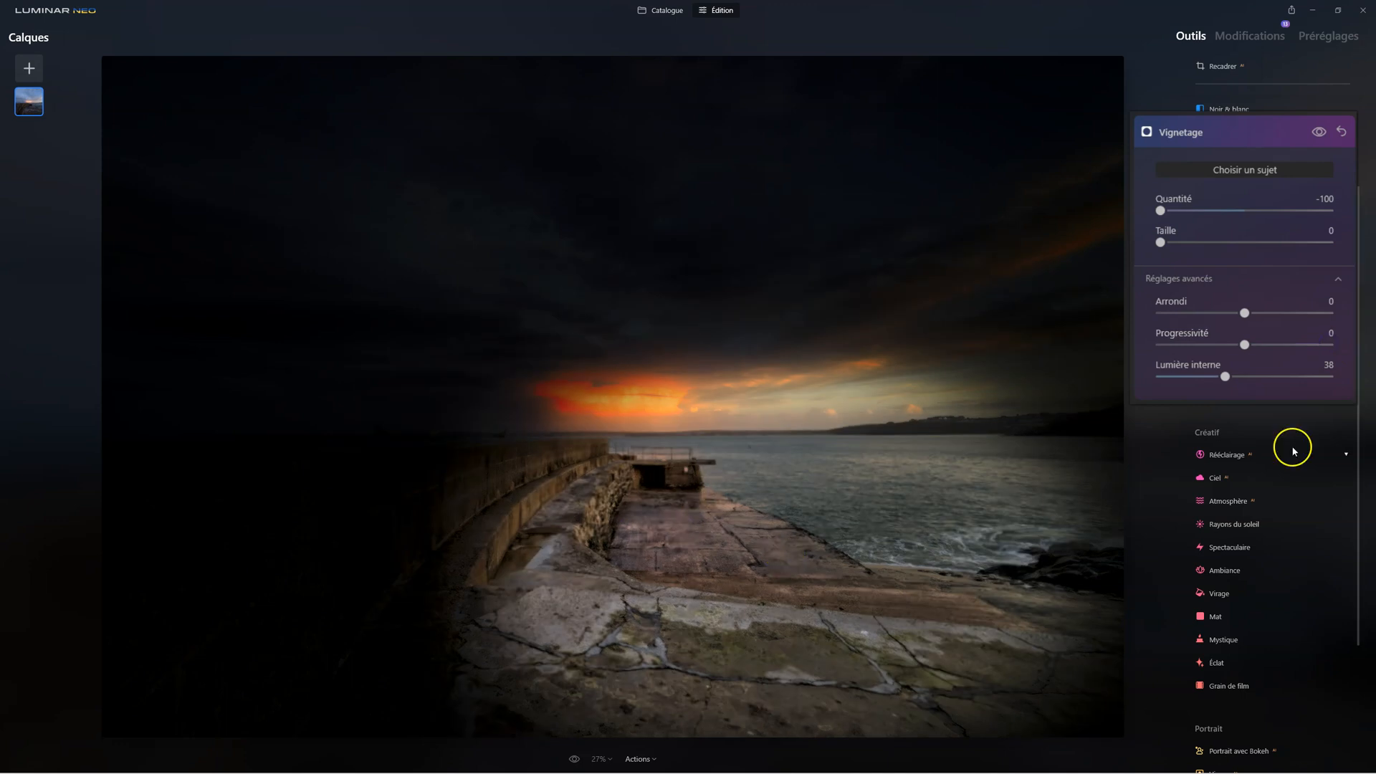
Set the third vignette's Progressivité to 100, Lumière interne to 65 and Quantité to -14, compare with and without the effect, and close the tool
{"action": "left_click_drag", "start_coordinate": [1227, 377], "coordinate": [1355, 345]}
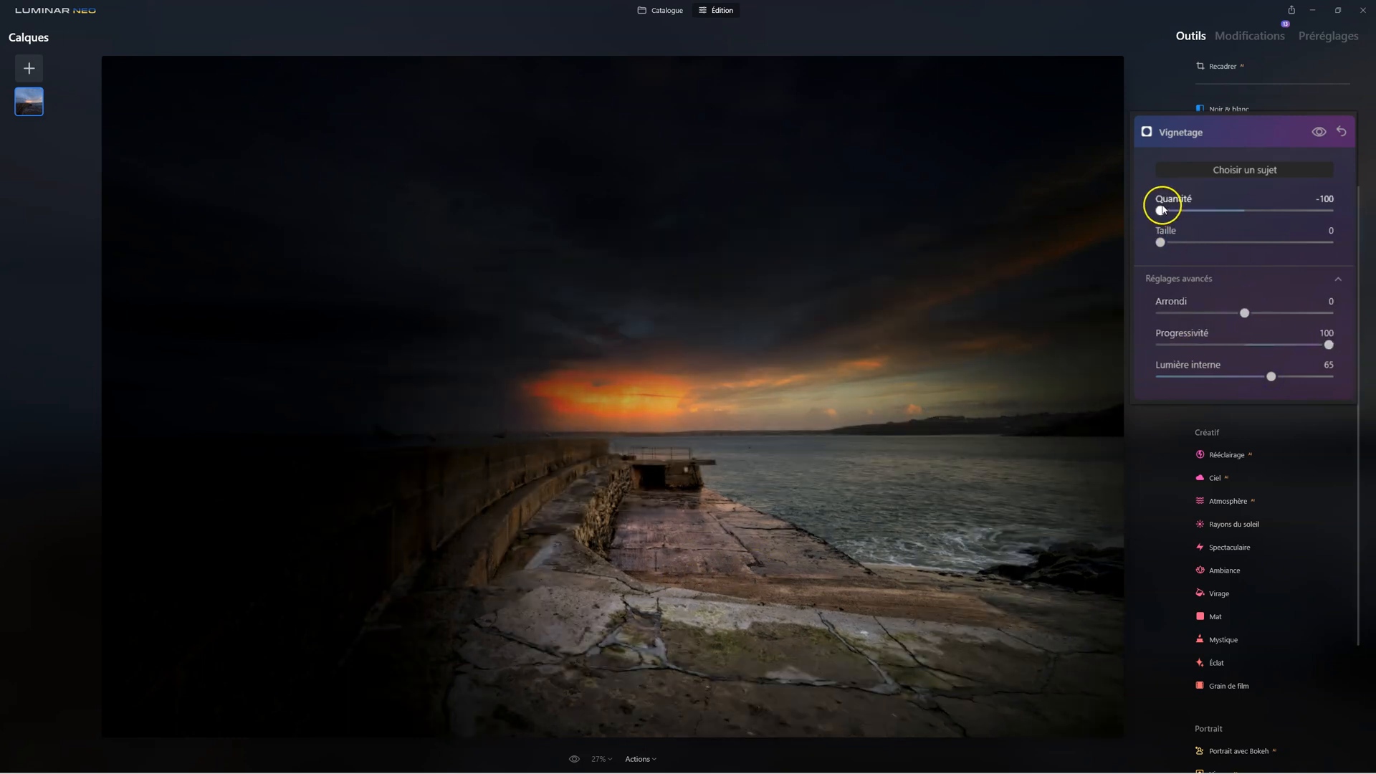
{"action": "left_click_drag", "start_coordinate": [1161, 210], "coordinate": [1235, 212]}
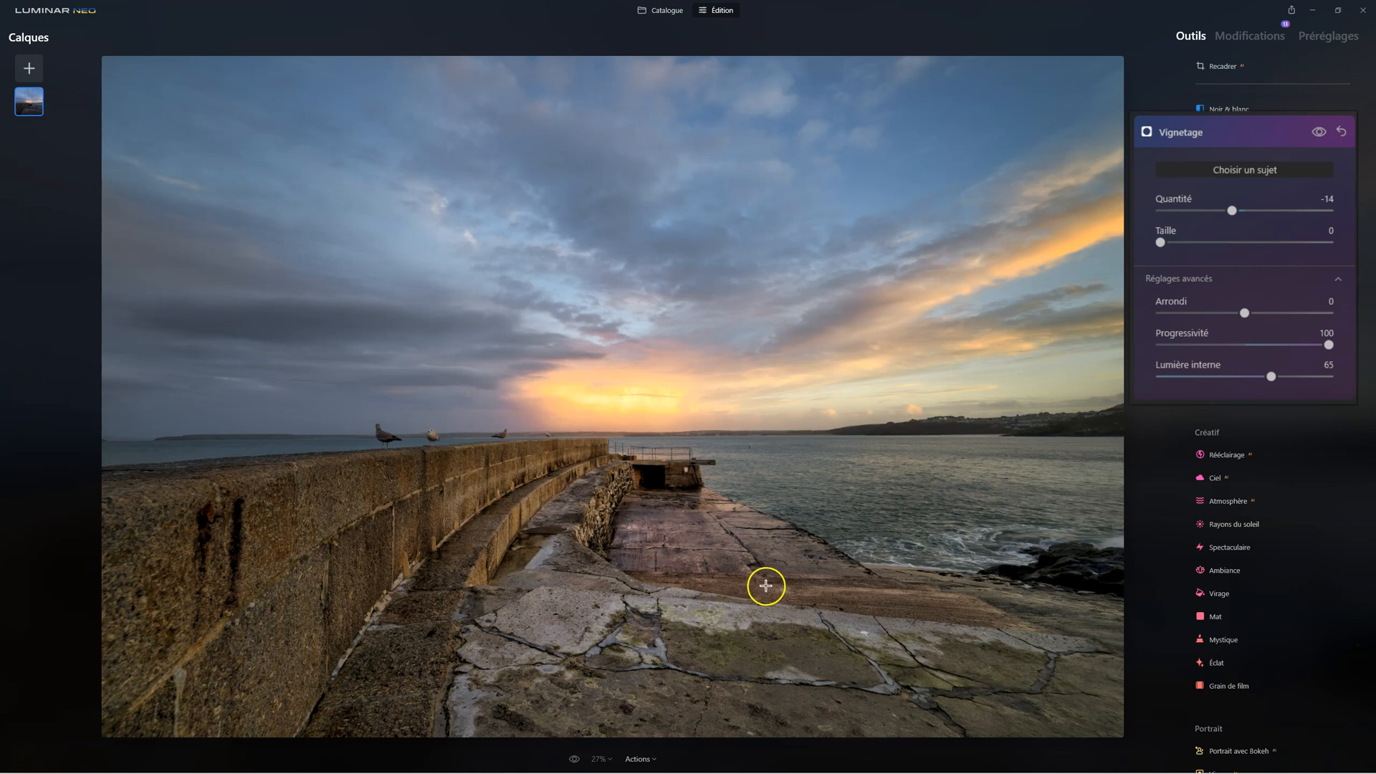
{"action": "left_click", "coordinate": [1319, 133]}
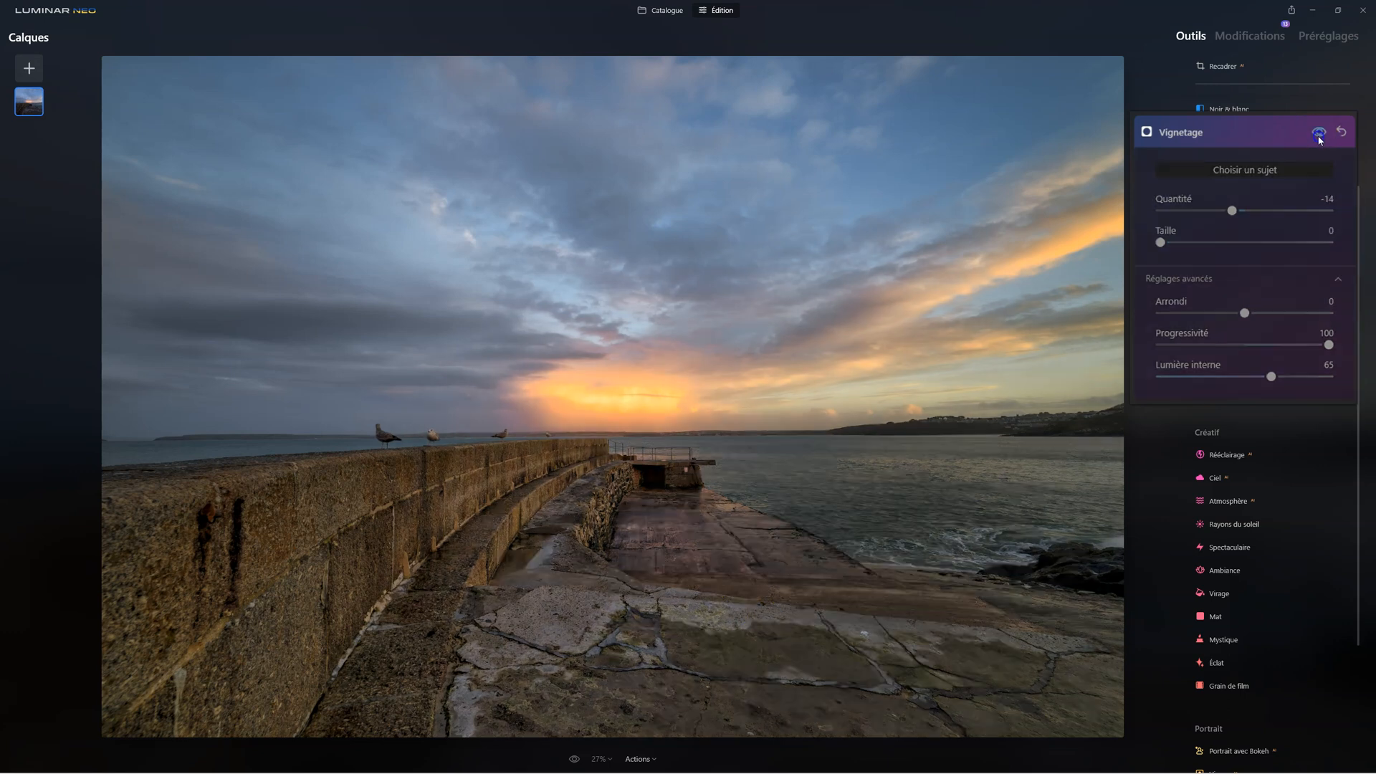
{"action": "left_click", "coordinate": [1319, 134]}
{"action": "left_click", "coordinate": [1319, 133]}
{"action": "left_click", "coordinate": [1319, 133]}
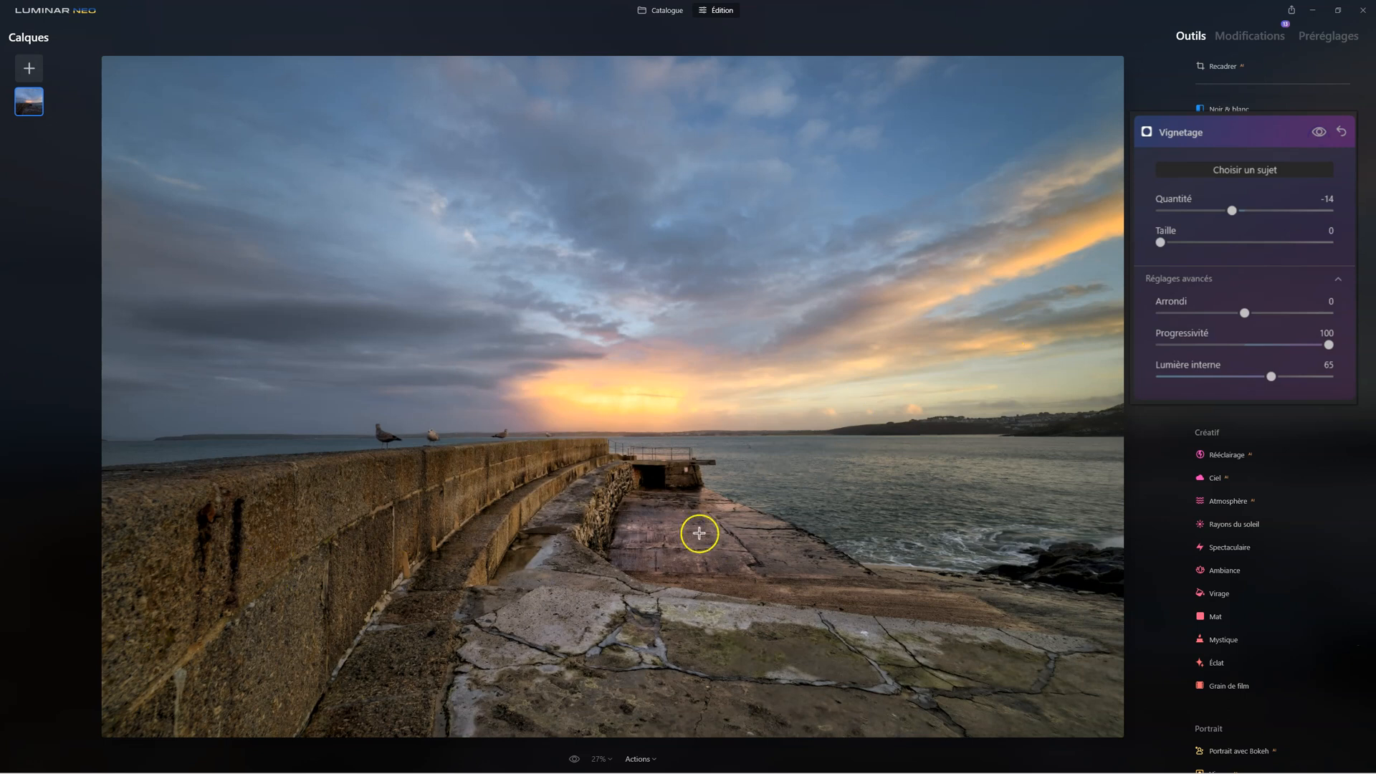
{"action": "left_click", "coordinate": [1188, 137]}
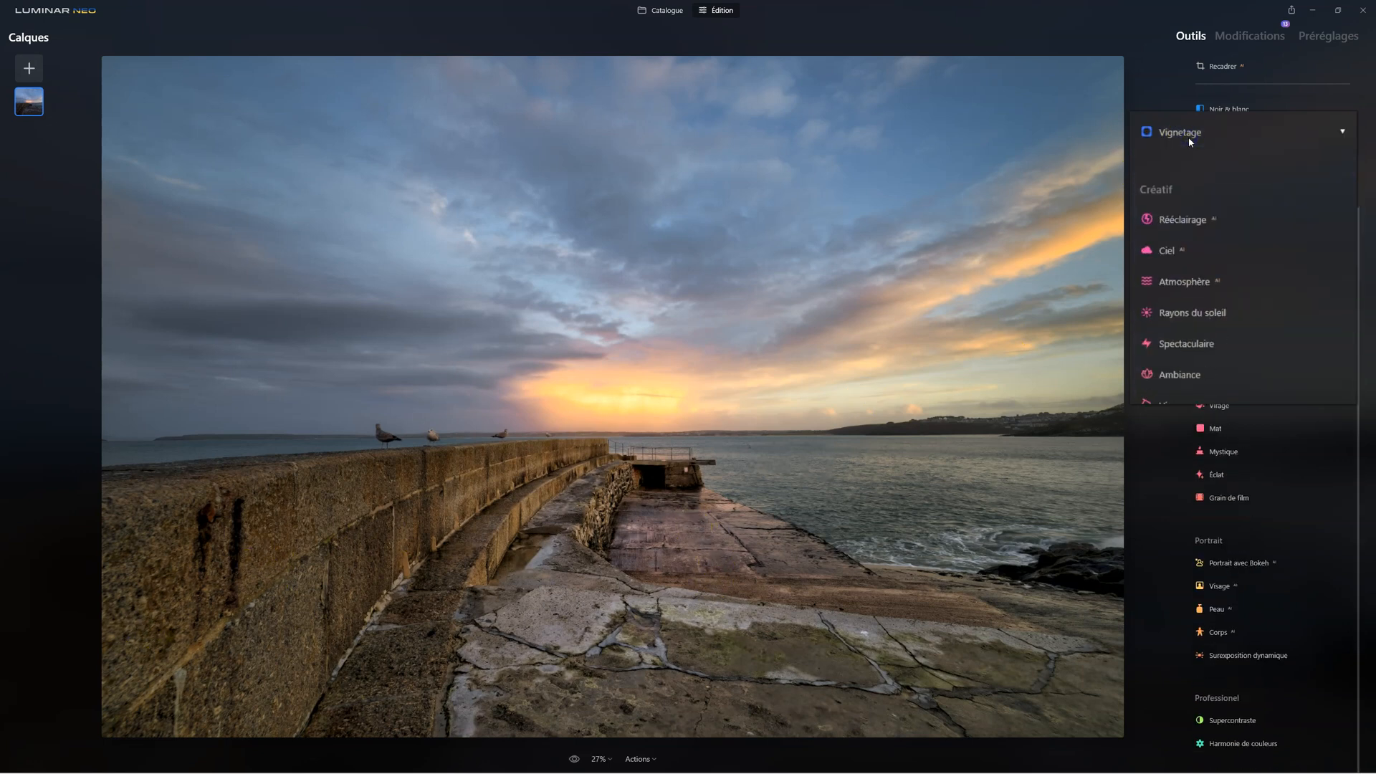
Reopen the second vignette from the applied edits, set its Progressivité to 100, and return to the editing tools
{"action": "left_click", "coordinate": [1259, 37]}
{"action": "left_click", "coordinate": [1226, 103]}
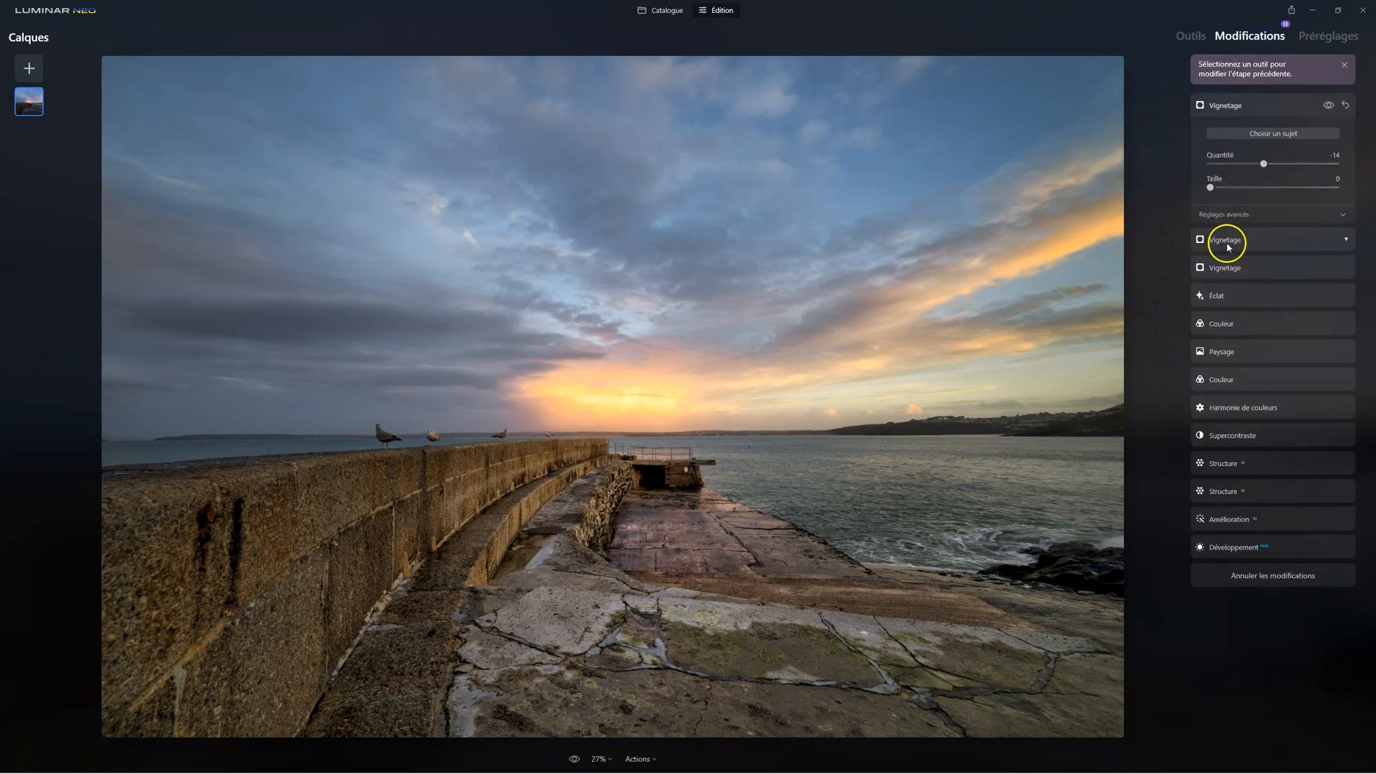
{"action": "left_click", "coordinate": [1228, 243]}
{"action": "left_click", "coordinate": [1227, 242]}
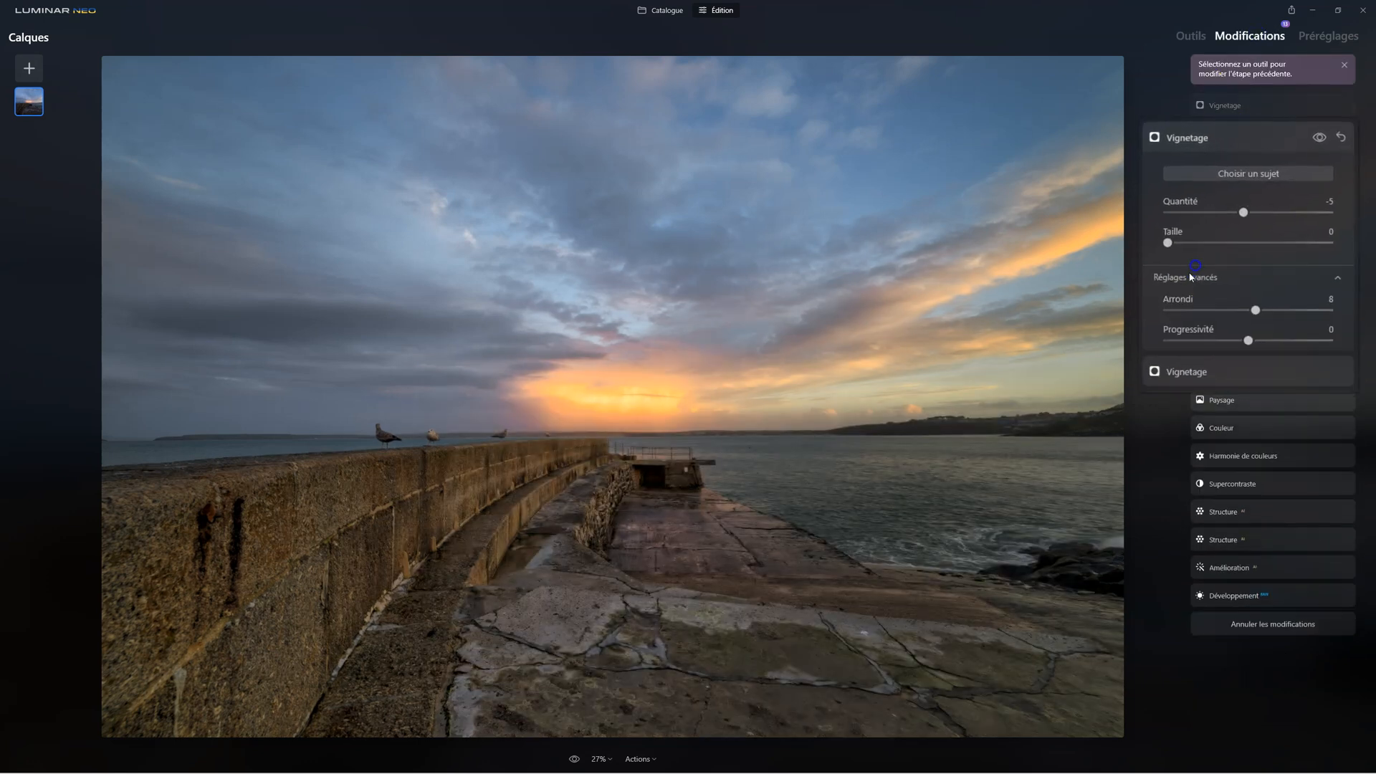
{"action": "left_click_drag", "start_coordinate": [1242, 353], "coordinate": [1332, 353]}
{"action": "left_click", "coordinate": [1201, 109]}
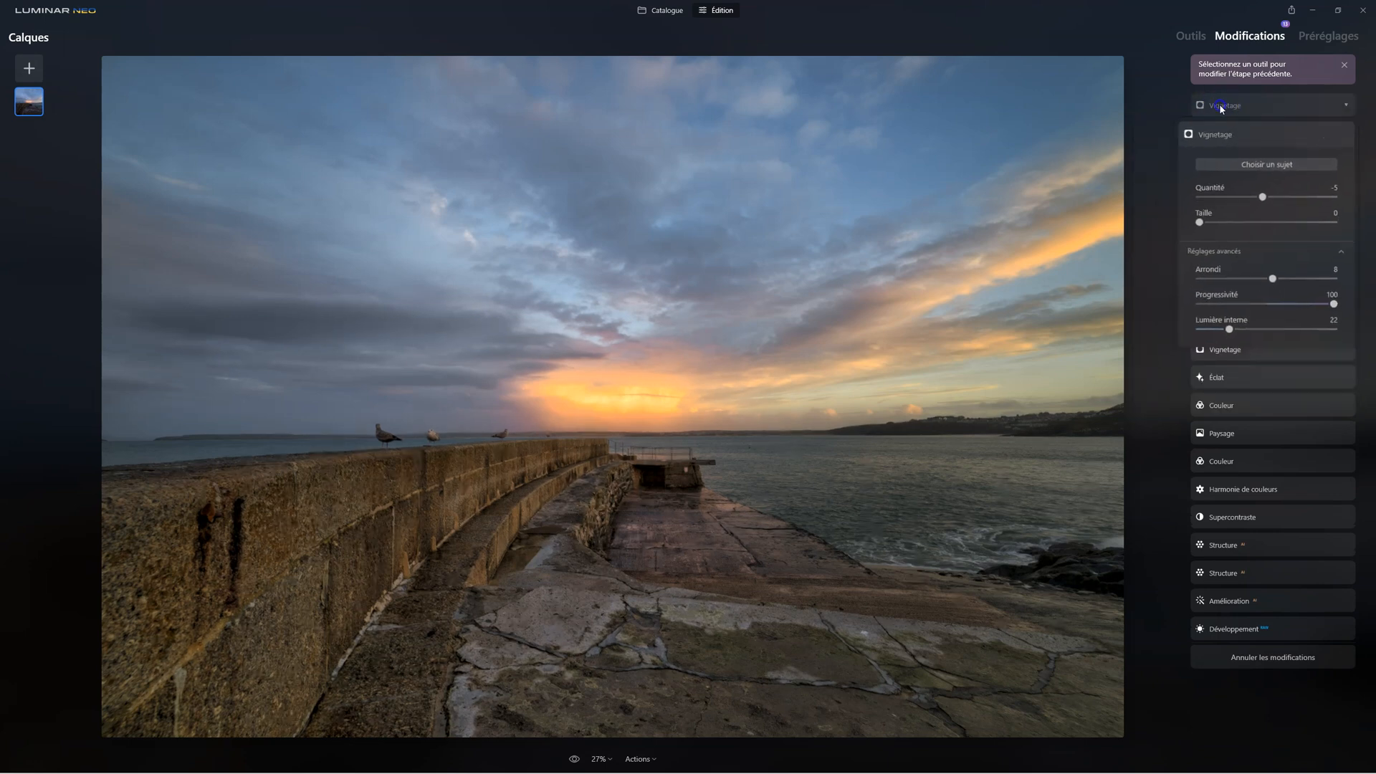
{"action": "left_click", "coordinate": [1193, 37]}
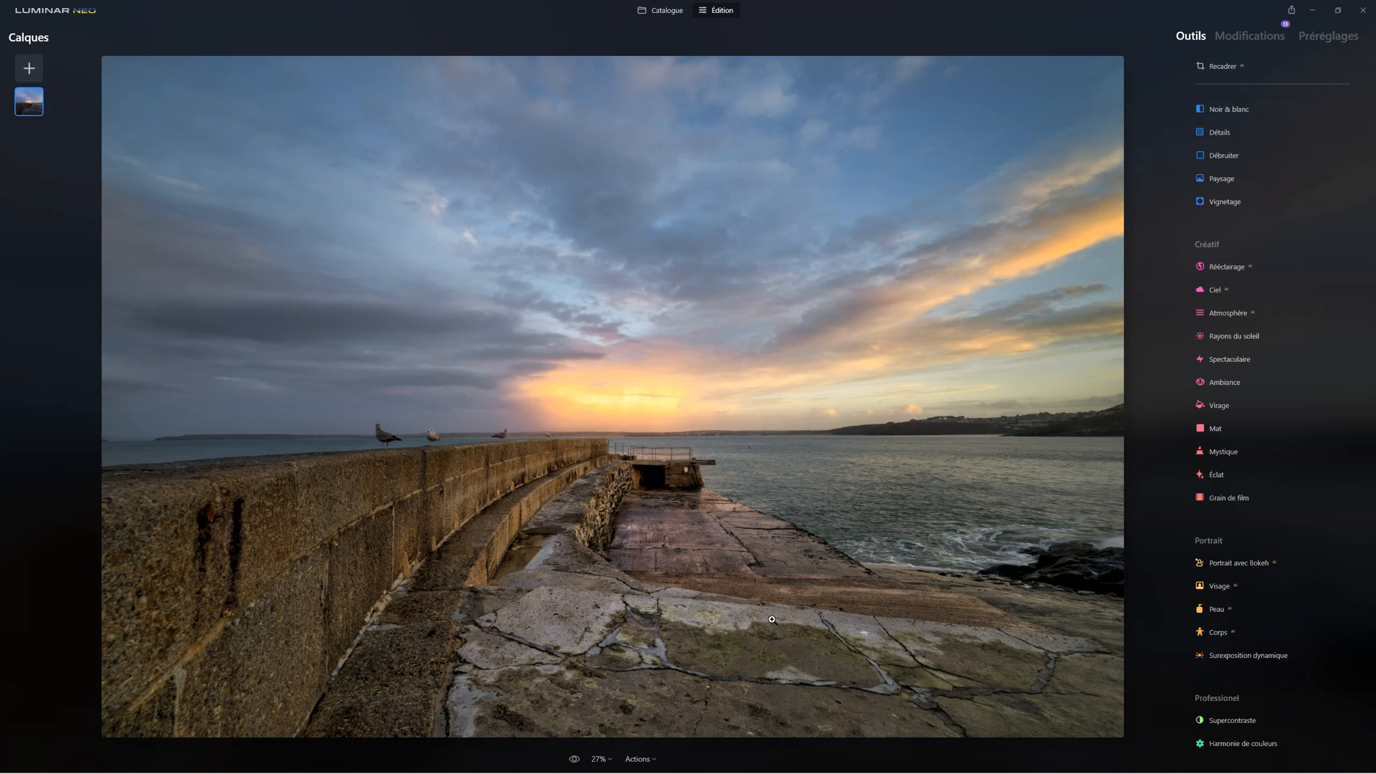
Compare the edited pier photo with the original several times
{"action": "left_click", "coordinate": [824, 634]}
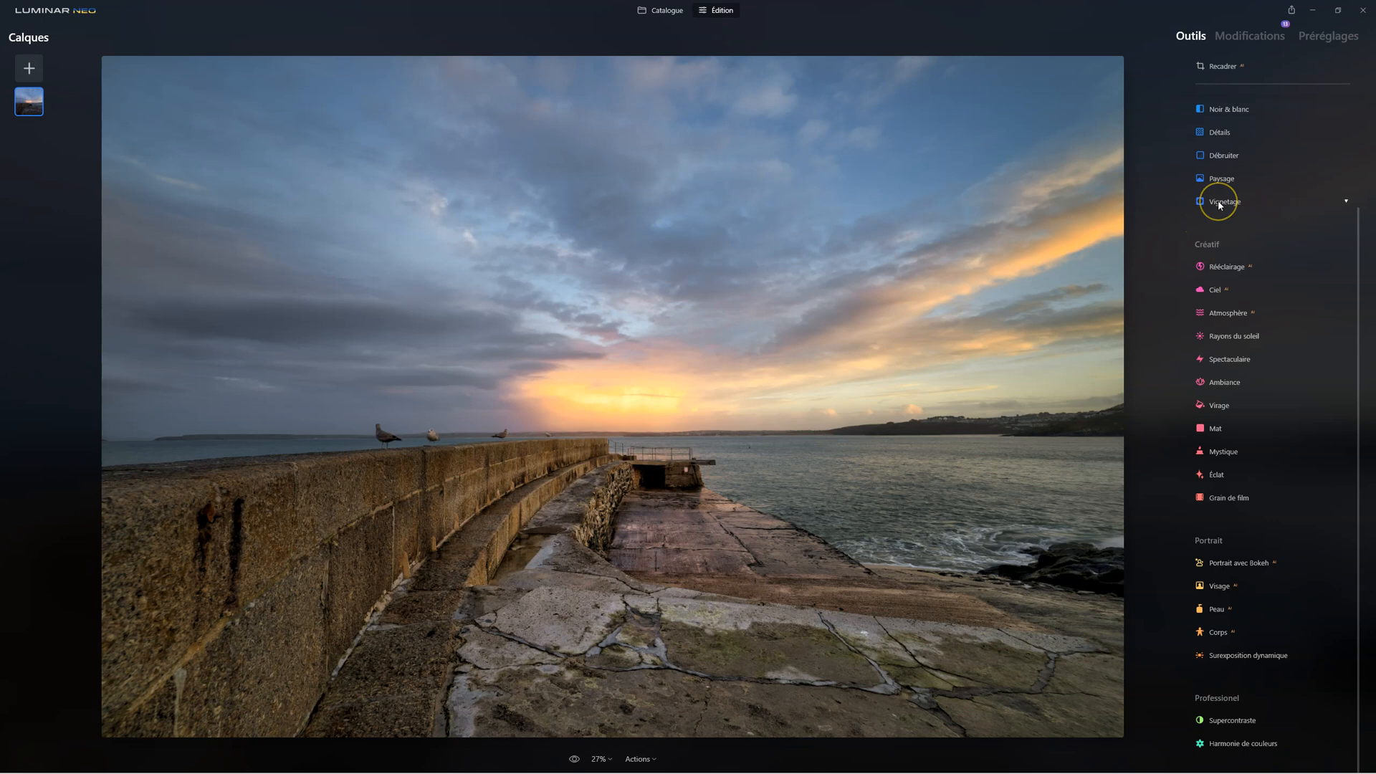
{"action": "left_click", "coordinate": [577, 759]}
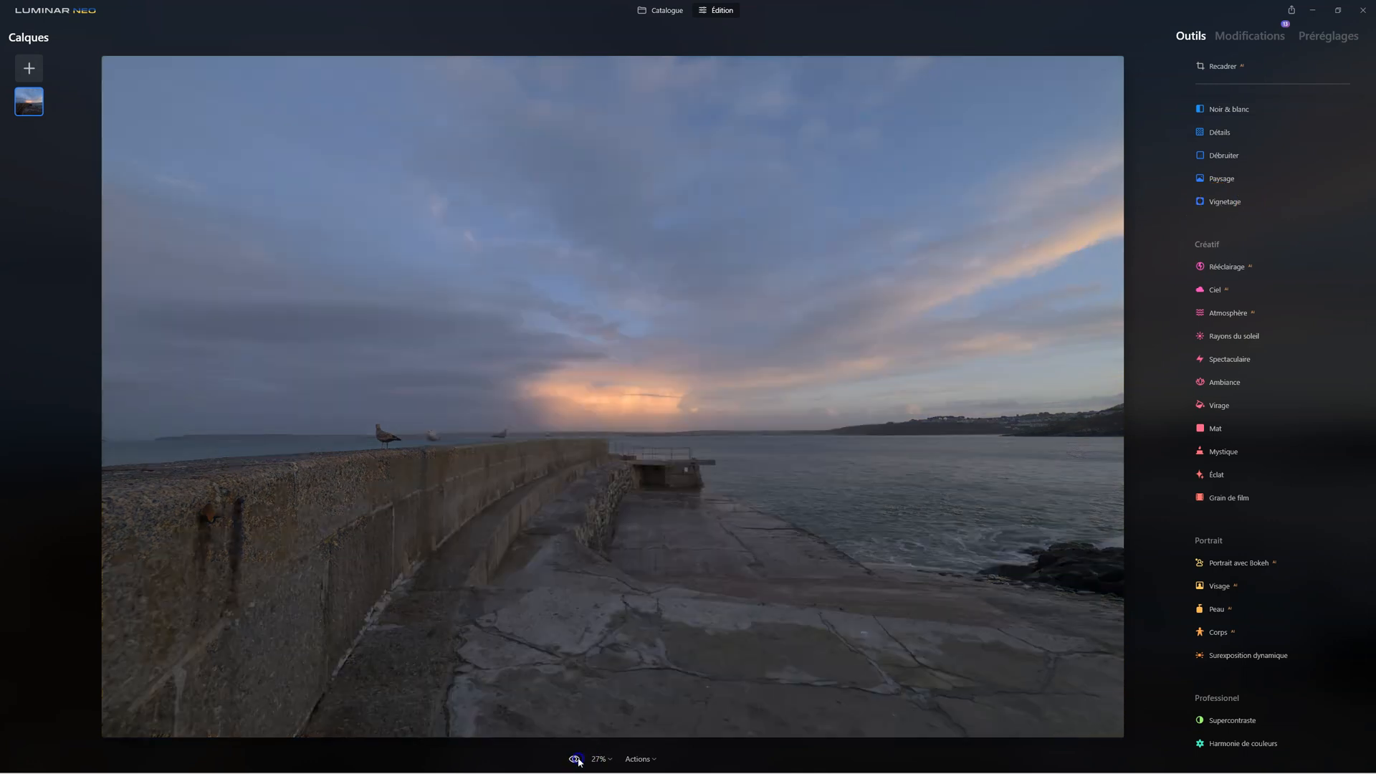
{"action": "left_click", "coordinate": [577, 759]}
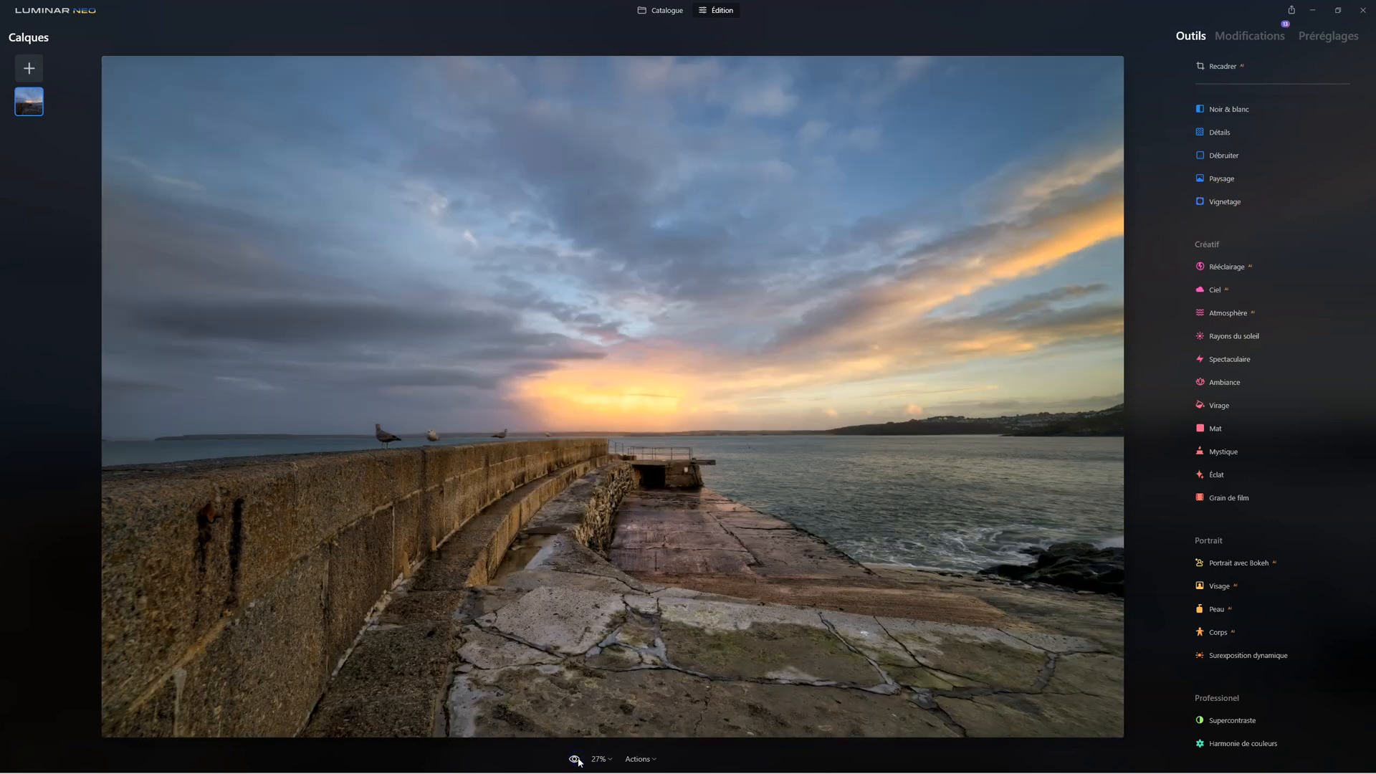
{"action": "left_click", "coordinate": [575, 760]}
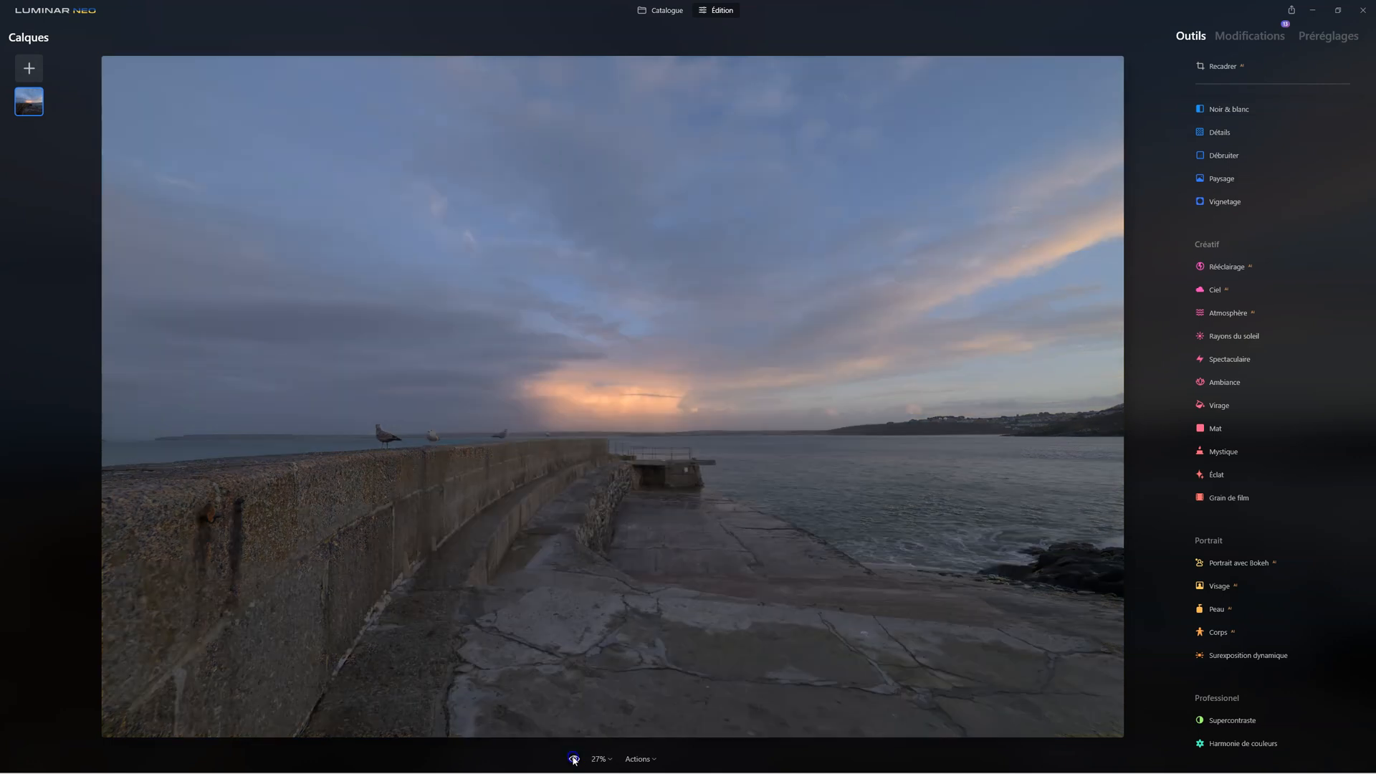
{"action": "left_click", "coordinate": [574, 761]}
{"action": "left_click", "coordinate": [575, 760]}
{"action": "left_click", "coordinate": [574, 761]}
{"action": "left_click", "coordinate": [575, 761]}
{"action": "left_click", "coordinate": [575, 761]}
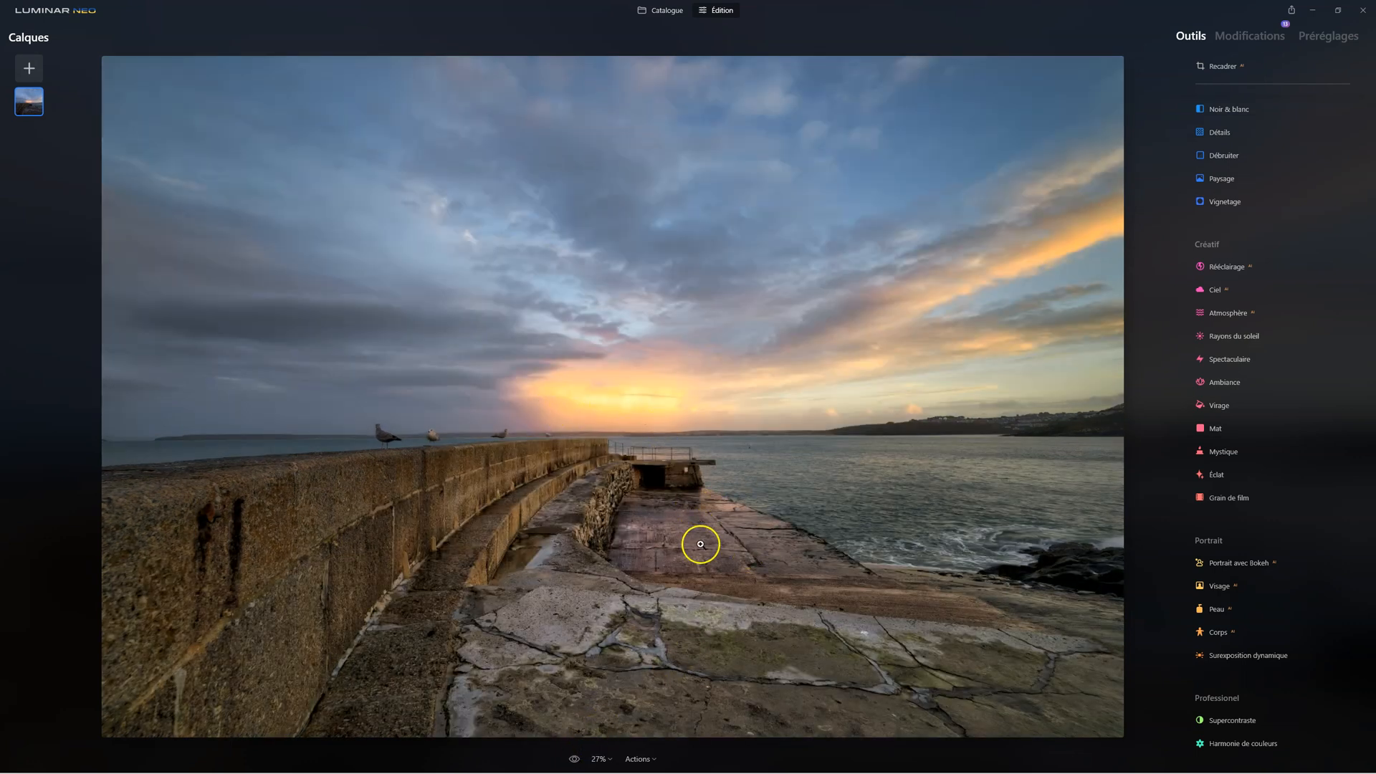
{"action": "left_click", "coordinate": [574, 759]}
{"action": "left_click", "coordinate": [575, 759]}
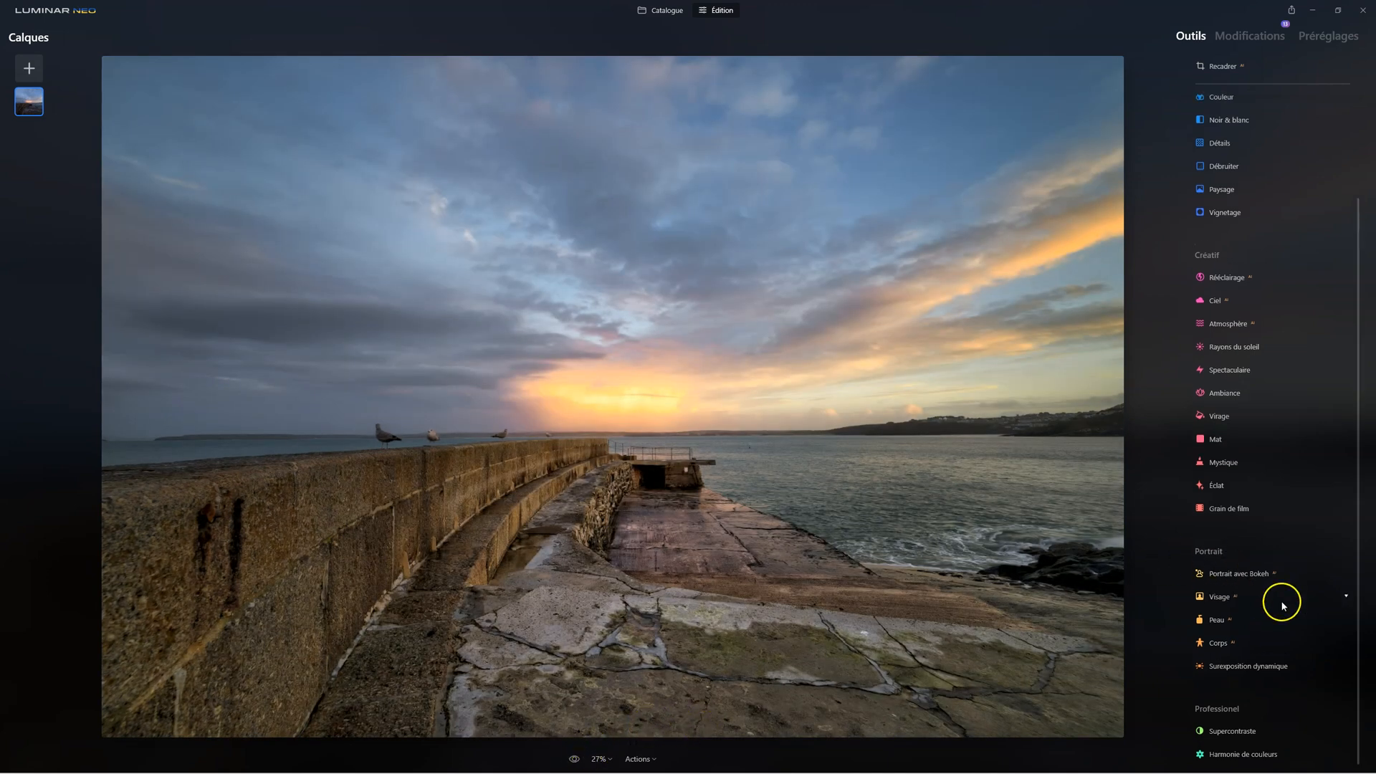
Apply a new Harmonie de couleurs with Éclat at -35 and Chaleur at -20, compare with and without the effect, and close the tool
{"action": "left_click", "coordinate": [1243, 744]}
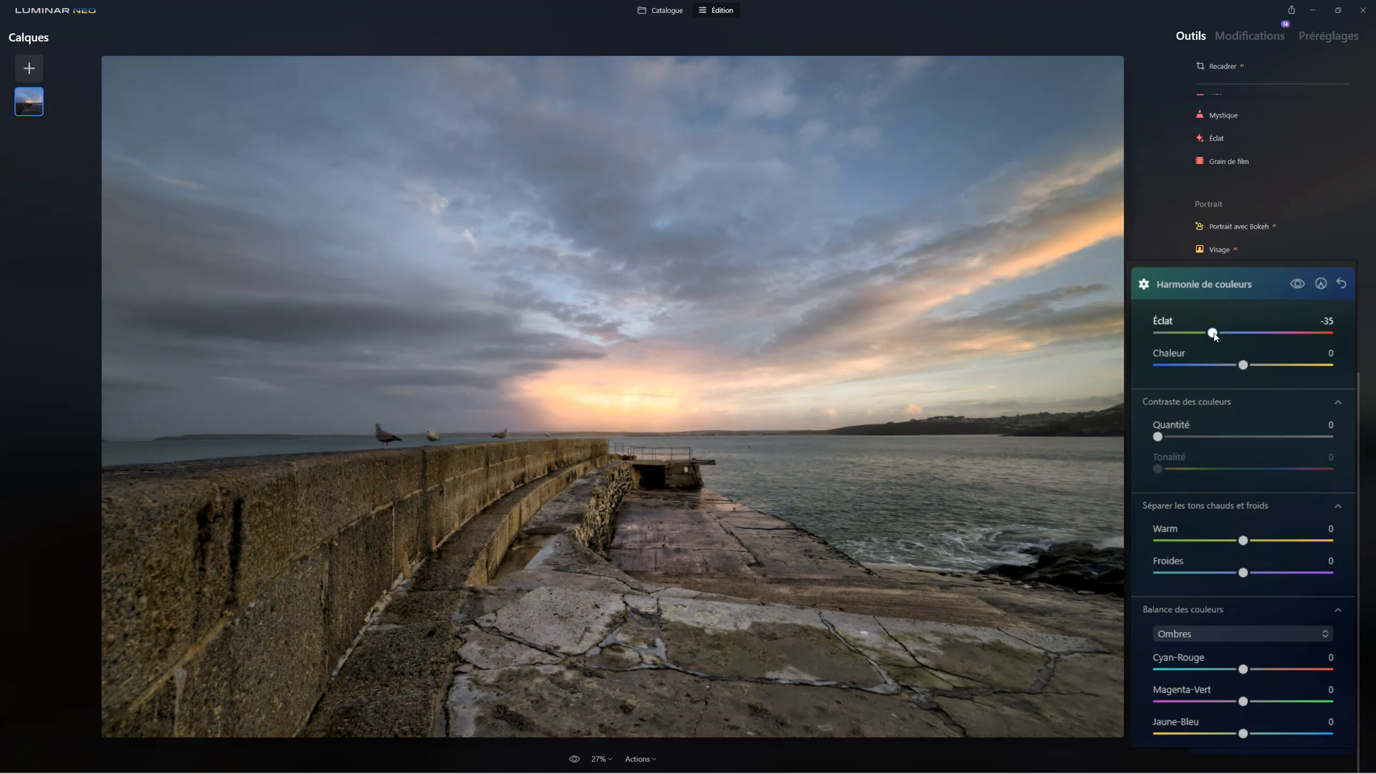
{"action": "left_click", "coordinate": [1298, 285]}
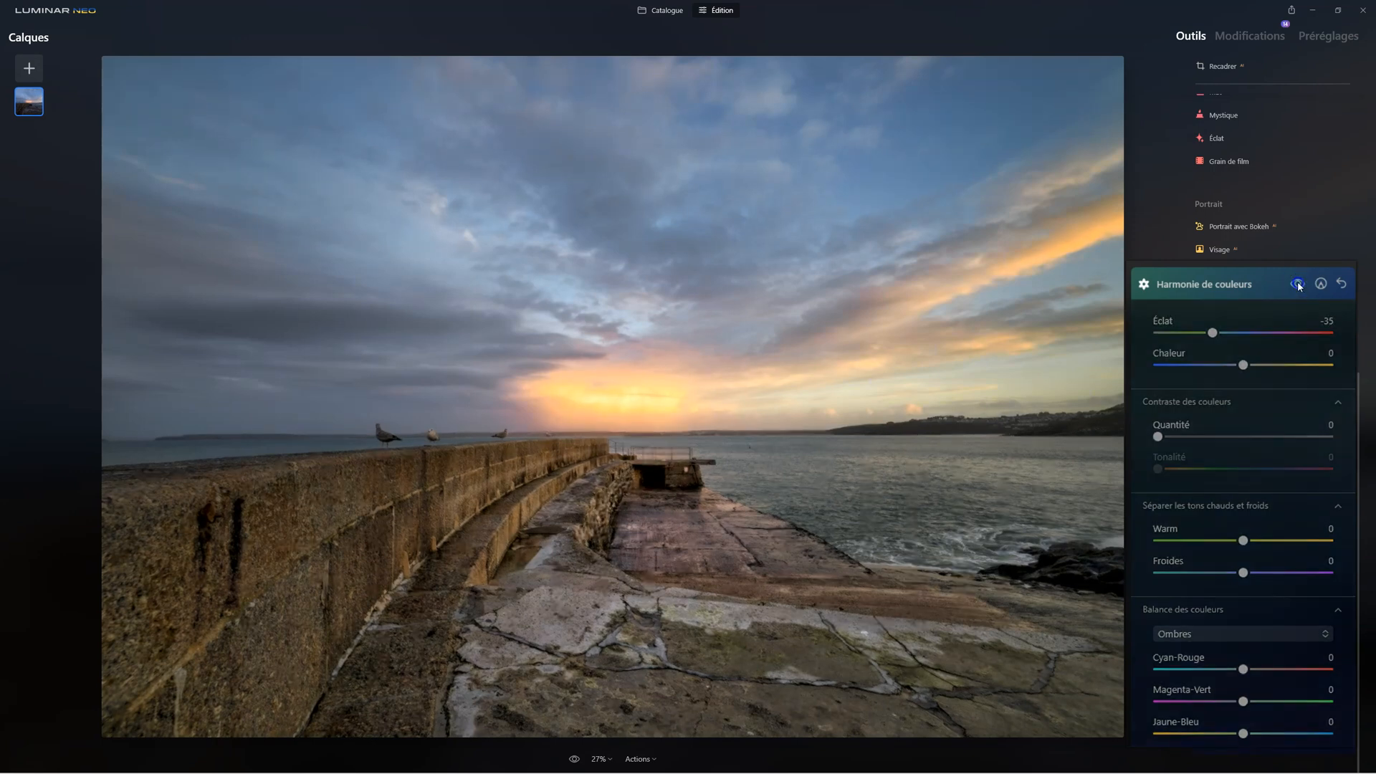
{"action": "left_click", "coordinate": [1299, 285]}
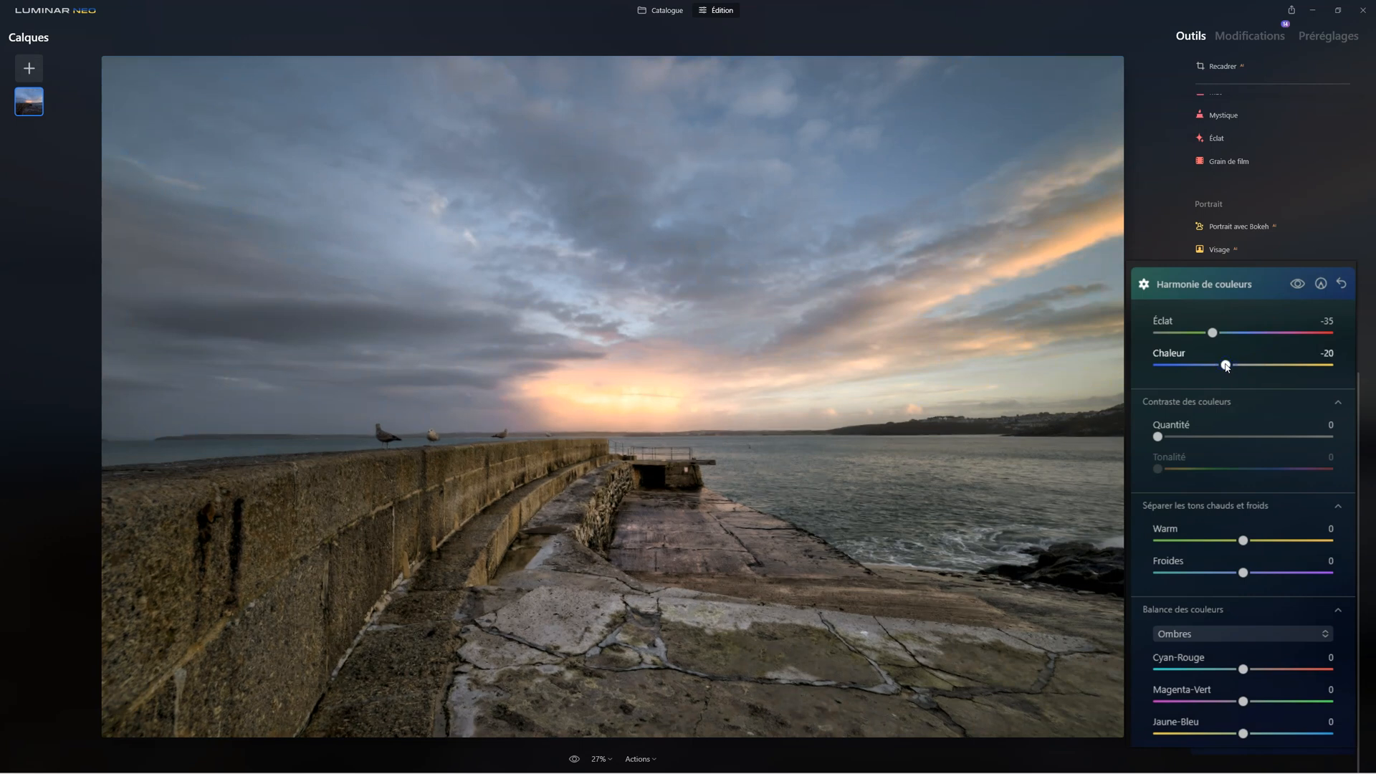
{"action": "left_click", "coordinate": [1297, 283]}
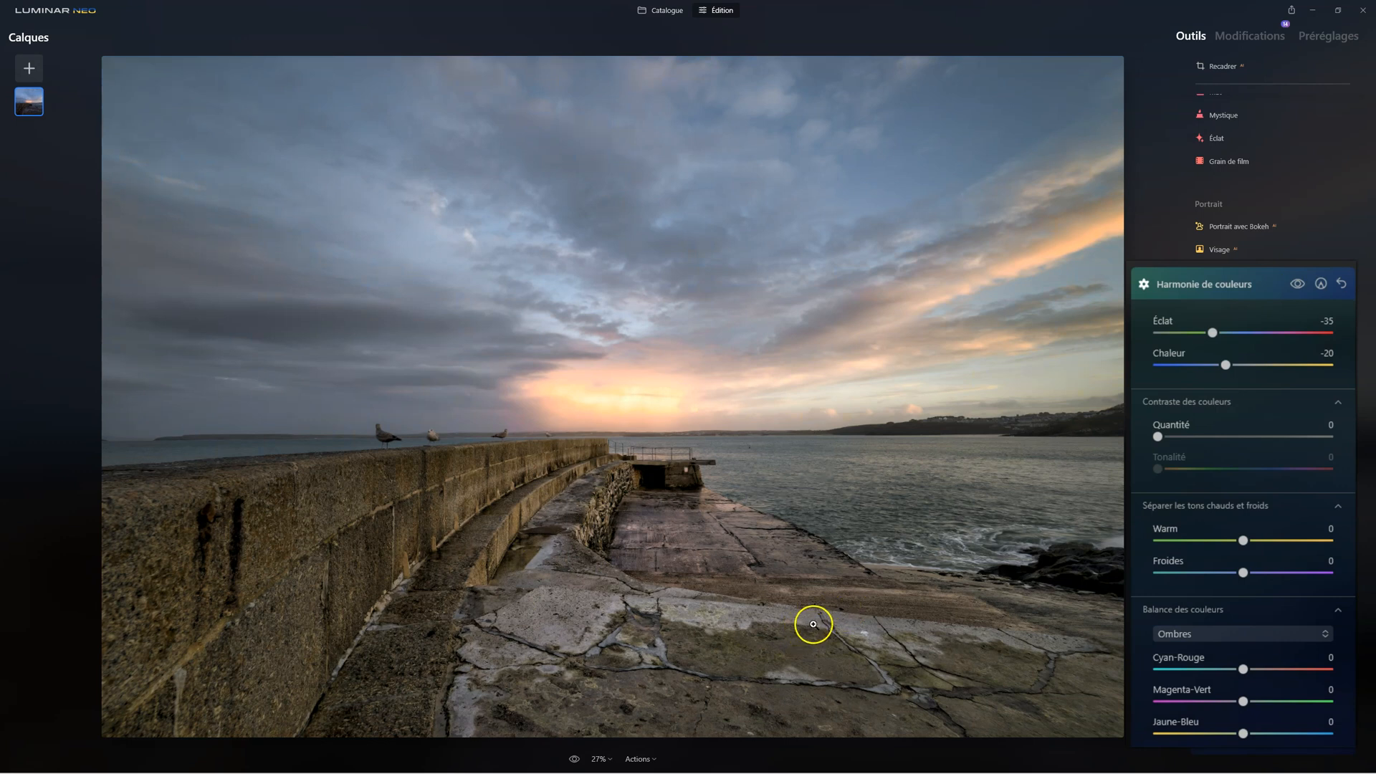
{"action": "scroll", "coordinate": [1269, 337], "scroll_direction": "up", "scroll_amount": 1}
{"action": "left_click", "coordinate": [1220, 390]}
Add a new Couleur adjustment with Saturation at -41 and Vibrance at 30, and close the tool
{"action": "scroll", "coordinate": [1240, 243], "scroll_direction": "up", "scroll_amount": 3}
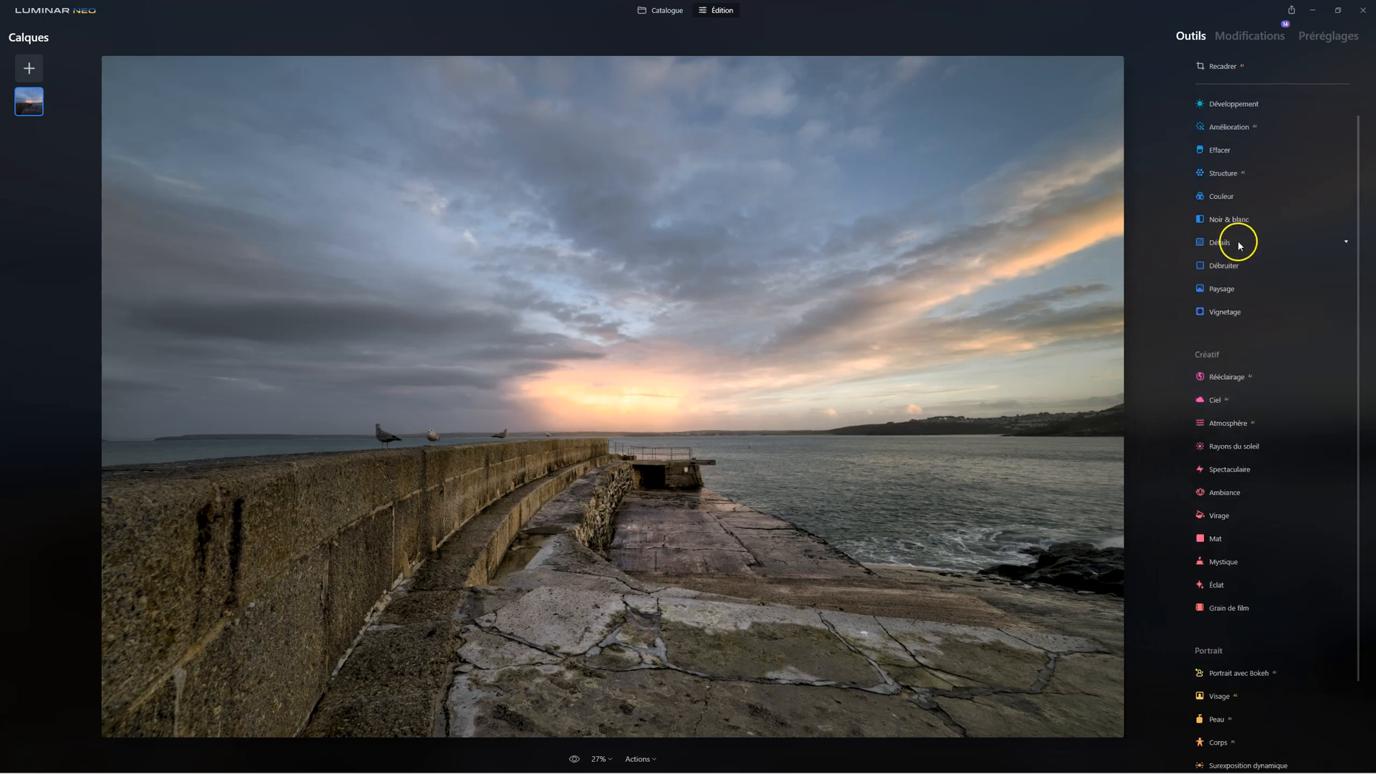
{"action": "left_click", "coordinate": [1230, 223]}
{"action": "left_click", "coordinate": [1250, 156]}
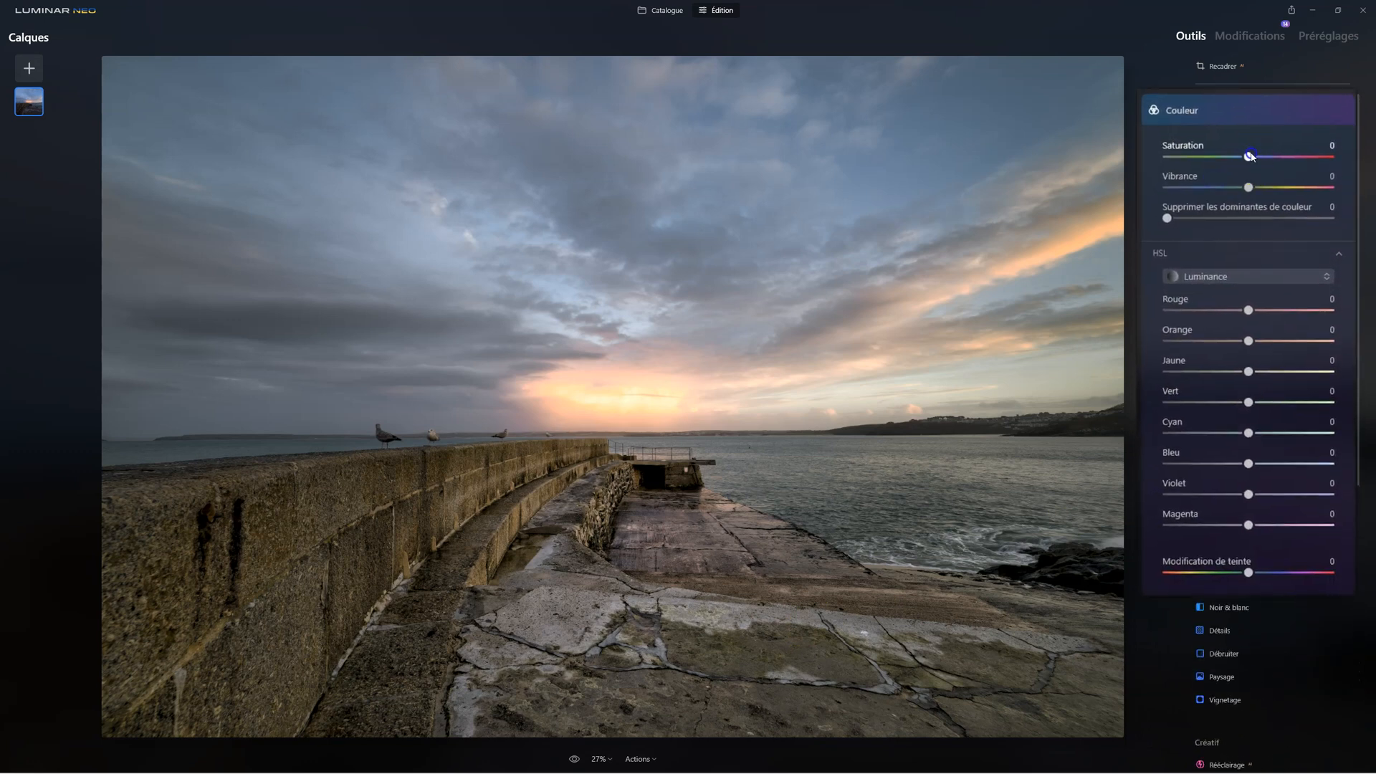
{"action": "left_click_drag", "start_coordinate": [1248, 157], "coordinate": [1218, 156]}
{"action": "left_click", "coordinate": [1249, 187]}
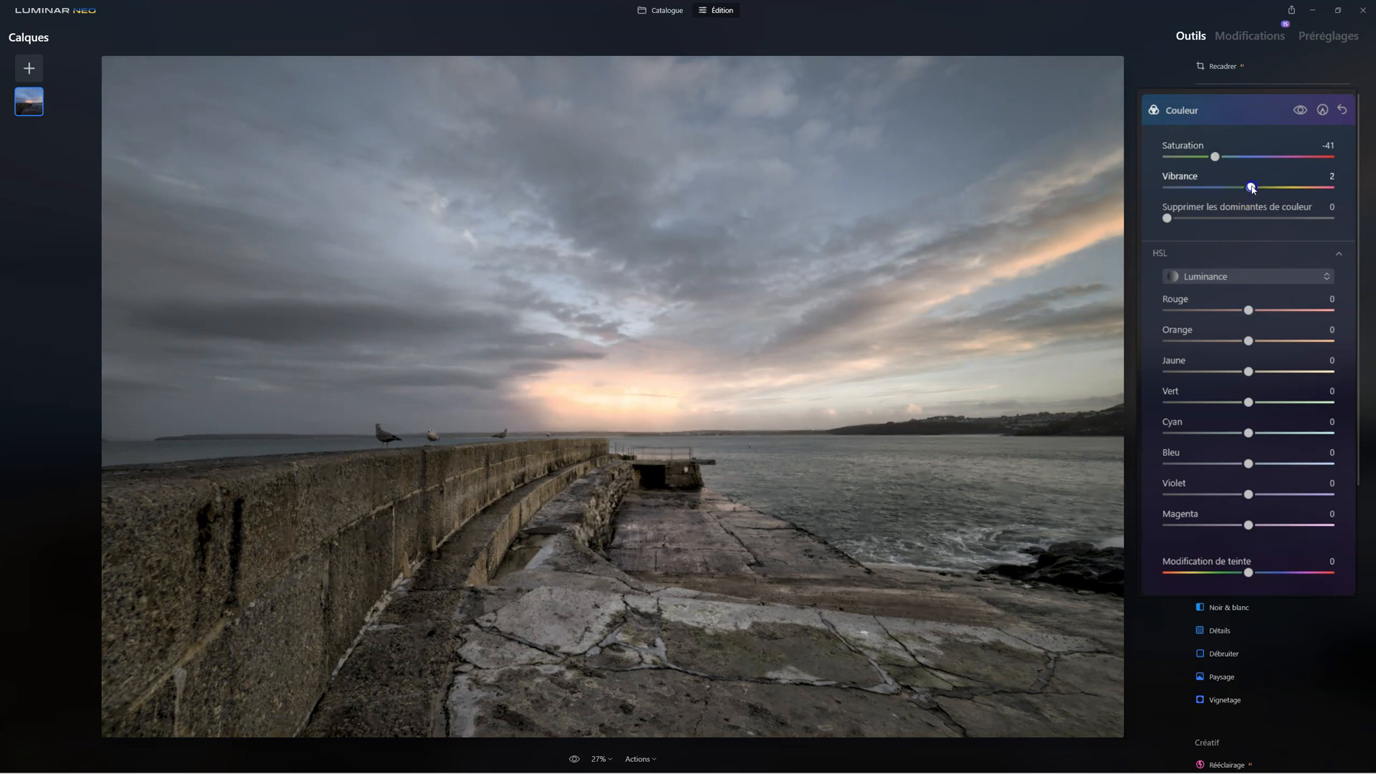
{"action": "left_click_drag", "start_coordinate": [1262, 188], "coordinate": [1288, 189]}
{"action": "left_click", "coordinate": [1215, 157]}
{"action": "left_click", "coordinate": [1222, 222]}
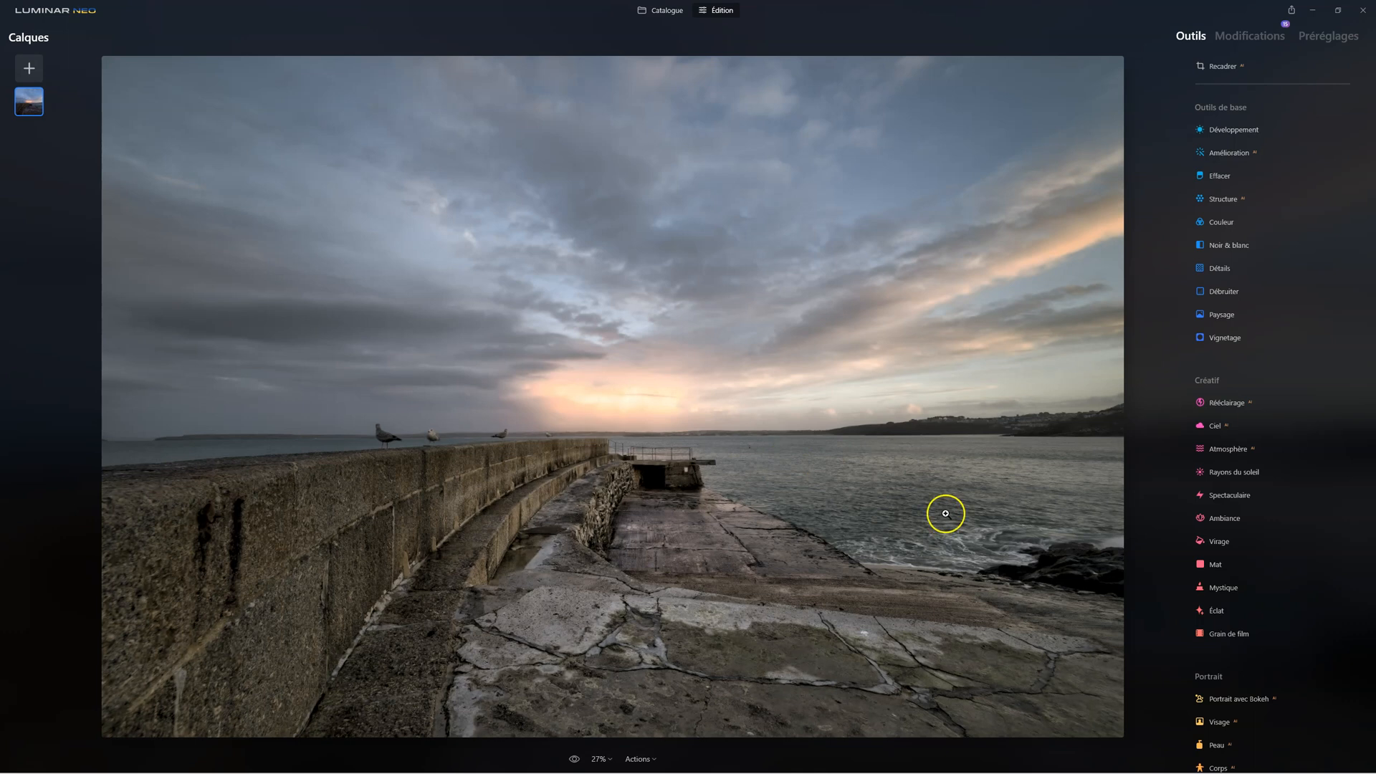
Compare the photo before and after the latest Harmonie de couleurs and Couleur edits in the list of applied edits
{"action": "left_click", "coordinate": [1260, 35]}
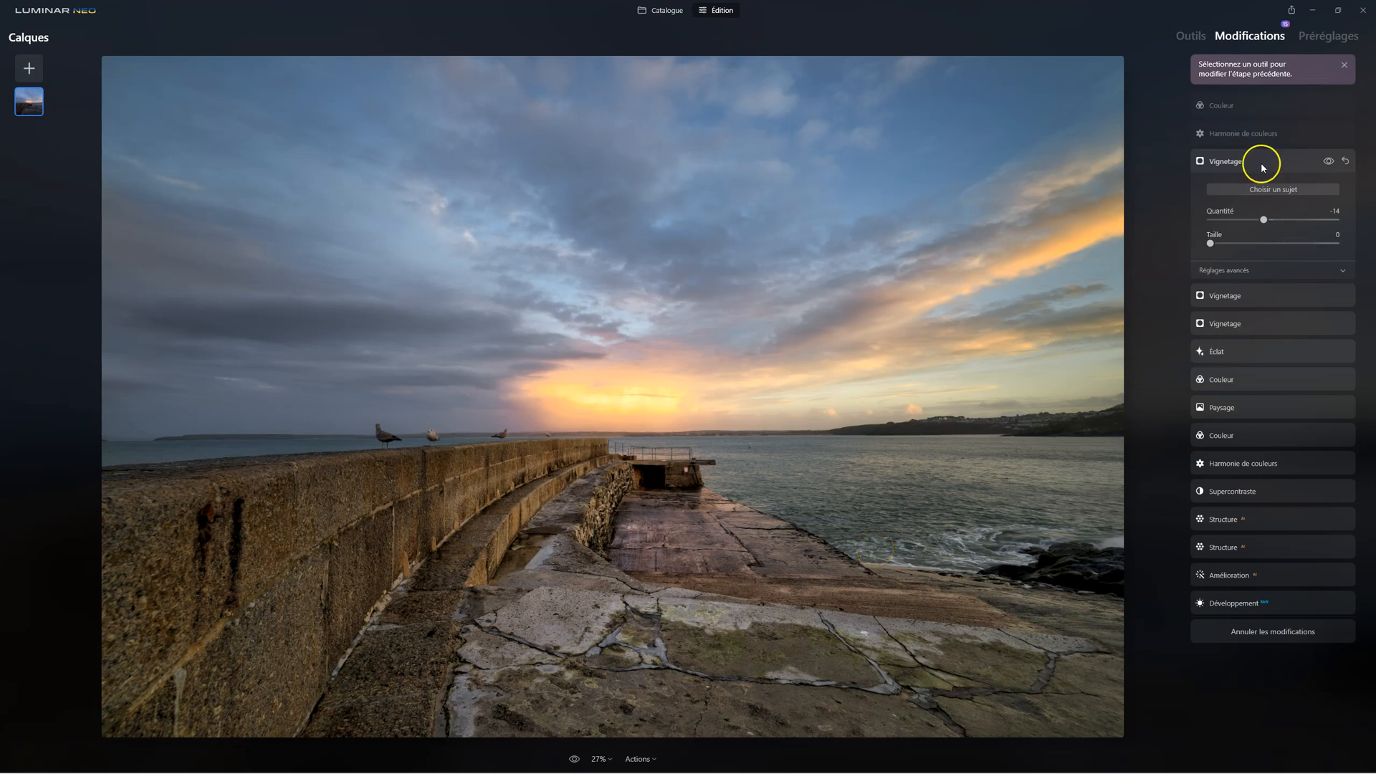
{"action": "left_click", "coordinate": [1224, 105]}
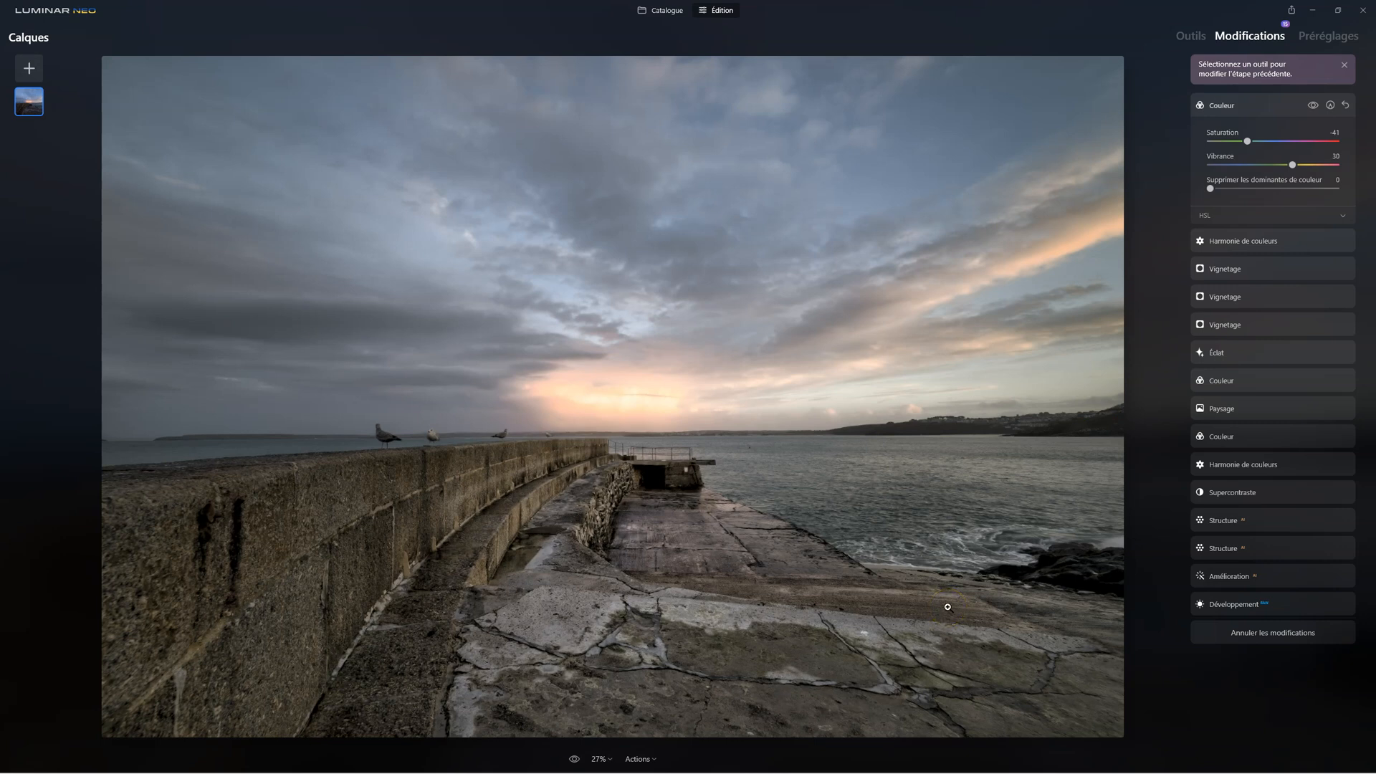
{"action": "left_click", "coordinate": [1192, 36]}
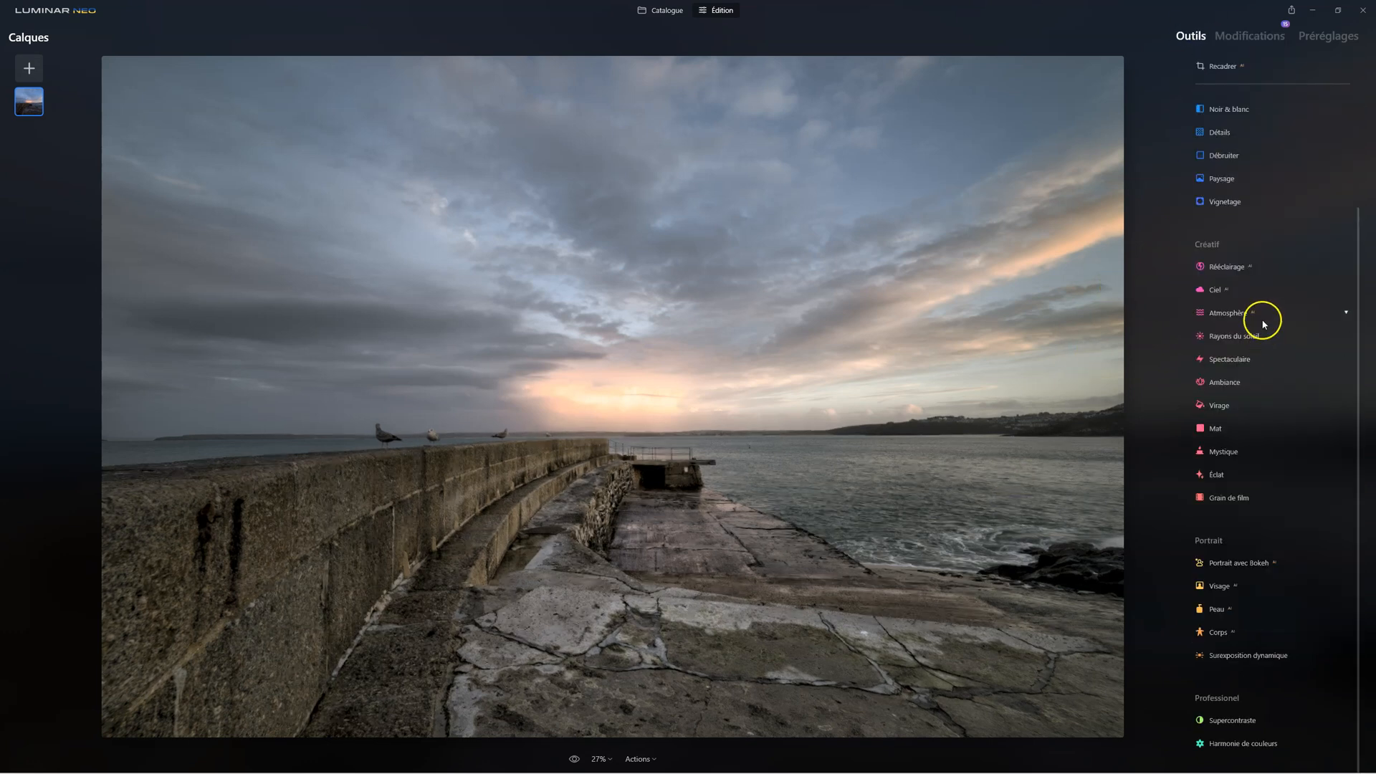
Apply Atmosphère with the Brouillard type, setting Quantité to 25, Profondeur to 81 and La clarté to 99
{"action": "left_click", "coordinate": [1222, 316]}
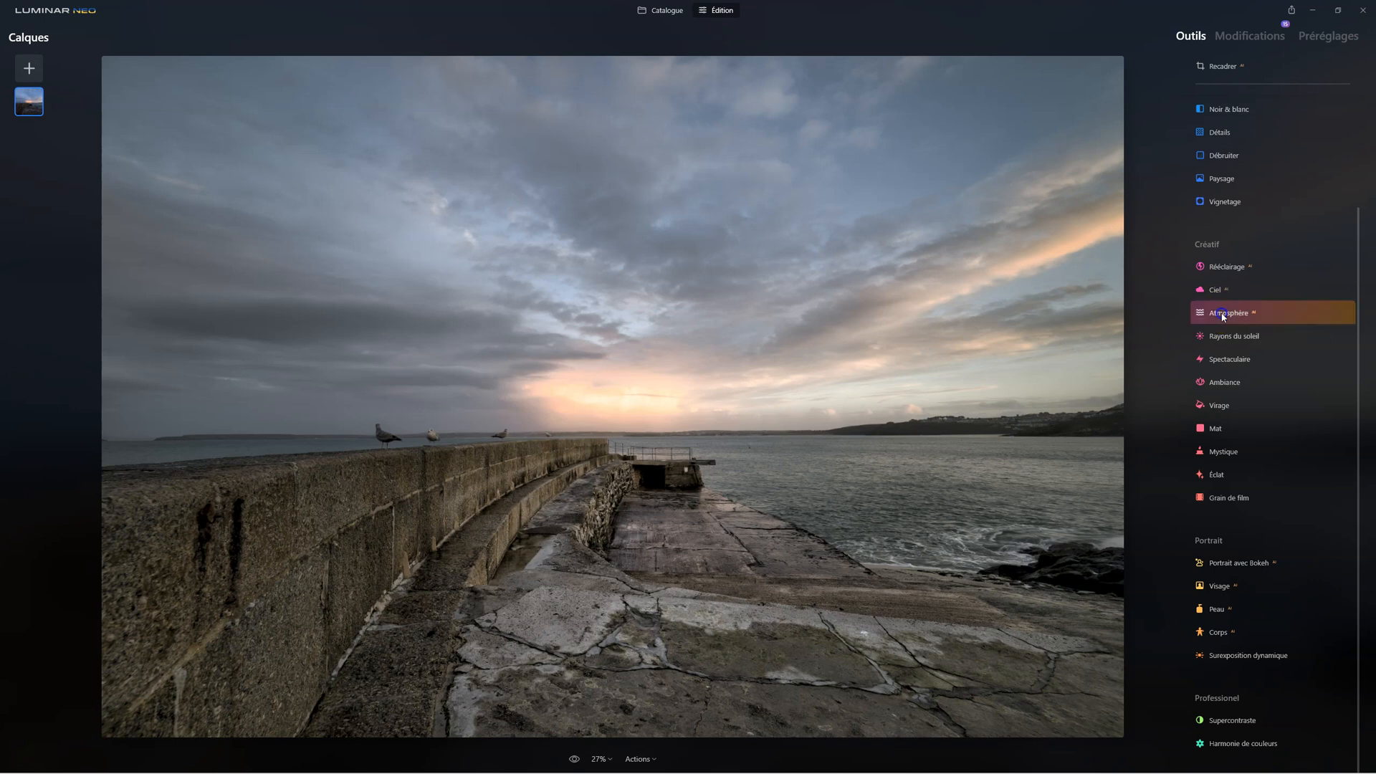
{"action": "left_click_drag", "start_coordinate": [1155, 345], "coordinate": [1299, 376]}
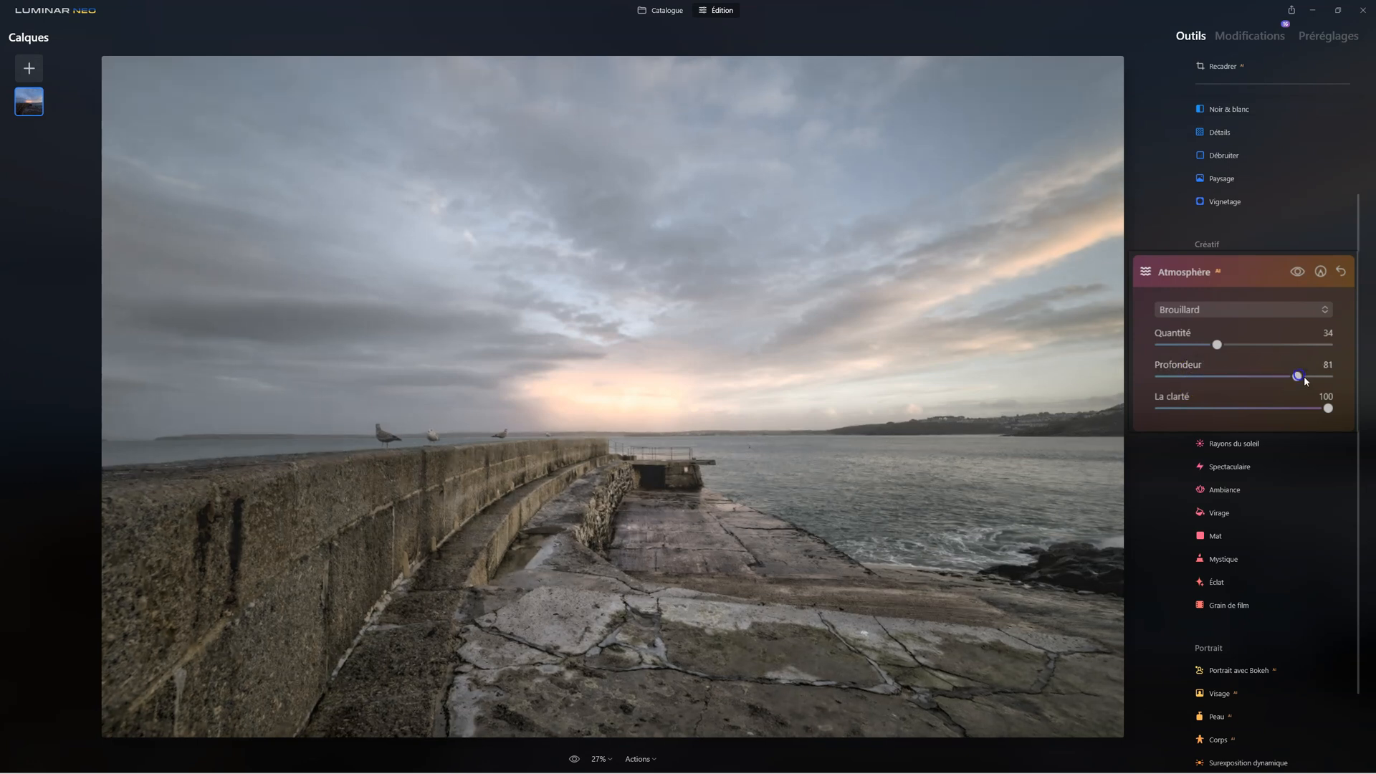
{"action": "left_click_drag", "start_coordinate": [1217, 345], "coordinate": [1204, 346]}
{"action": "mouse_move", "coordinate": [1328, 406]}
{"action": "left_mouse_down"}
{"action": "mouse_move", "coordinate": [1207, 405]}
{"action": "mouse_move", "coordinate": [1327, 408]}
{"action": "left_mouse_up"}
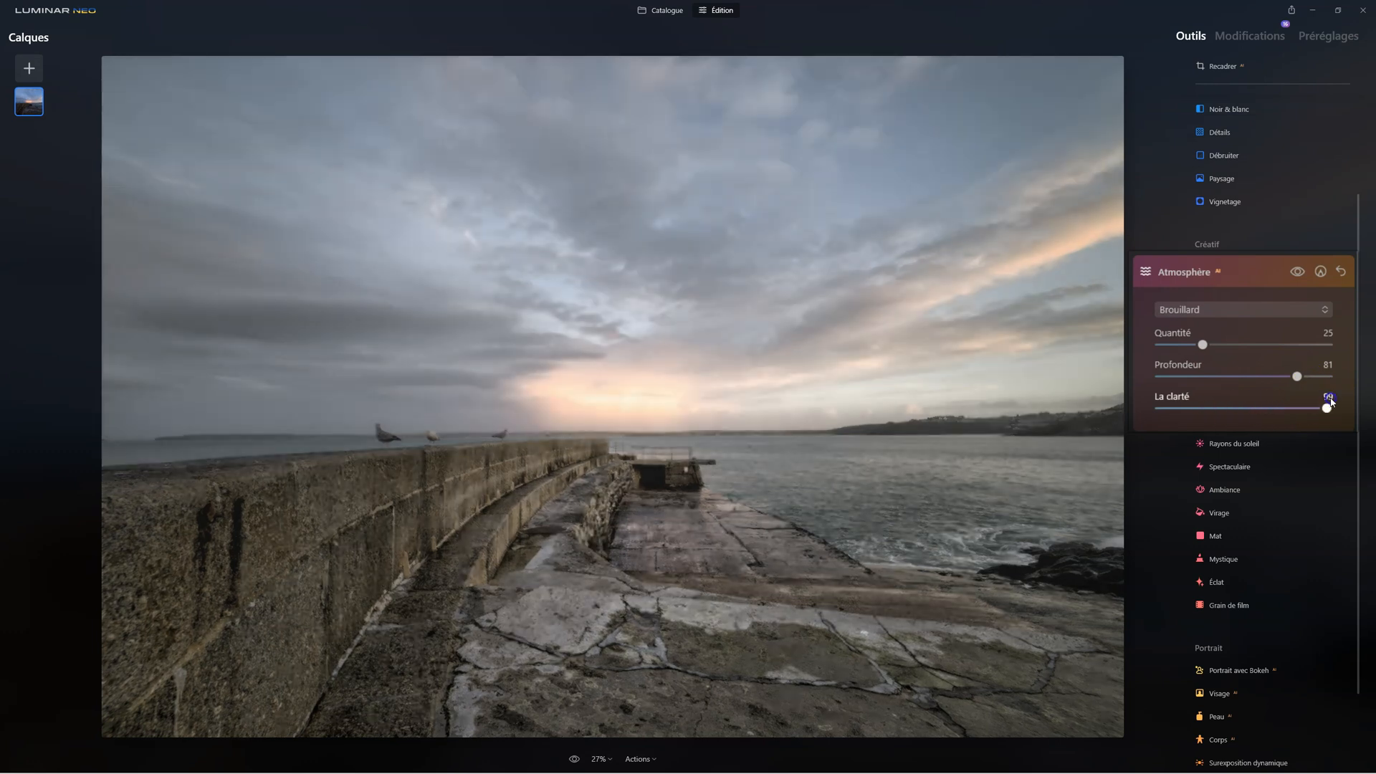
Try the Niveaux de brouillard type with Quantité at 66, Profondeur at 64 and La clarté at 11
{"action": "left_click", "coordinate": [1231, 315]}
{"action": "left_click", "coordinate": [1218, 357]}
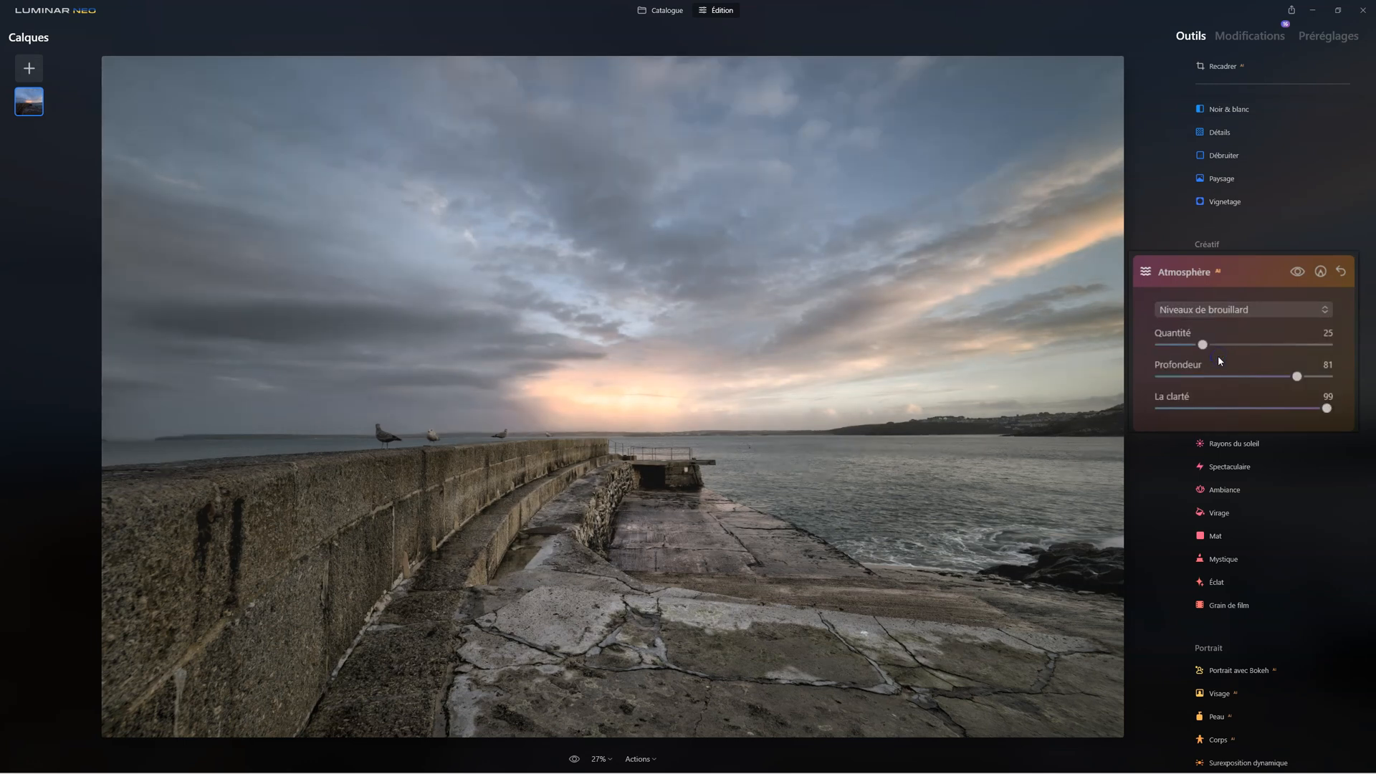
{"action": "mouse_move", "coordinate": [1305, 377]}
{"action": "left_mouse_down"}
{"action": "mouse_move", "coordinate": [1157, 376]}
{"action": "mouse_move", "coordinate": [1284, 375]}
{"action": "left_mouse_up"}
{"action": "left_click_drag", "start_coordinate": [1204, 344], "coordinate": [1268, 374]}
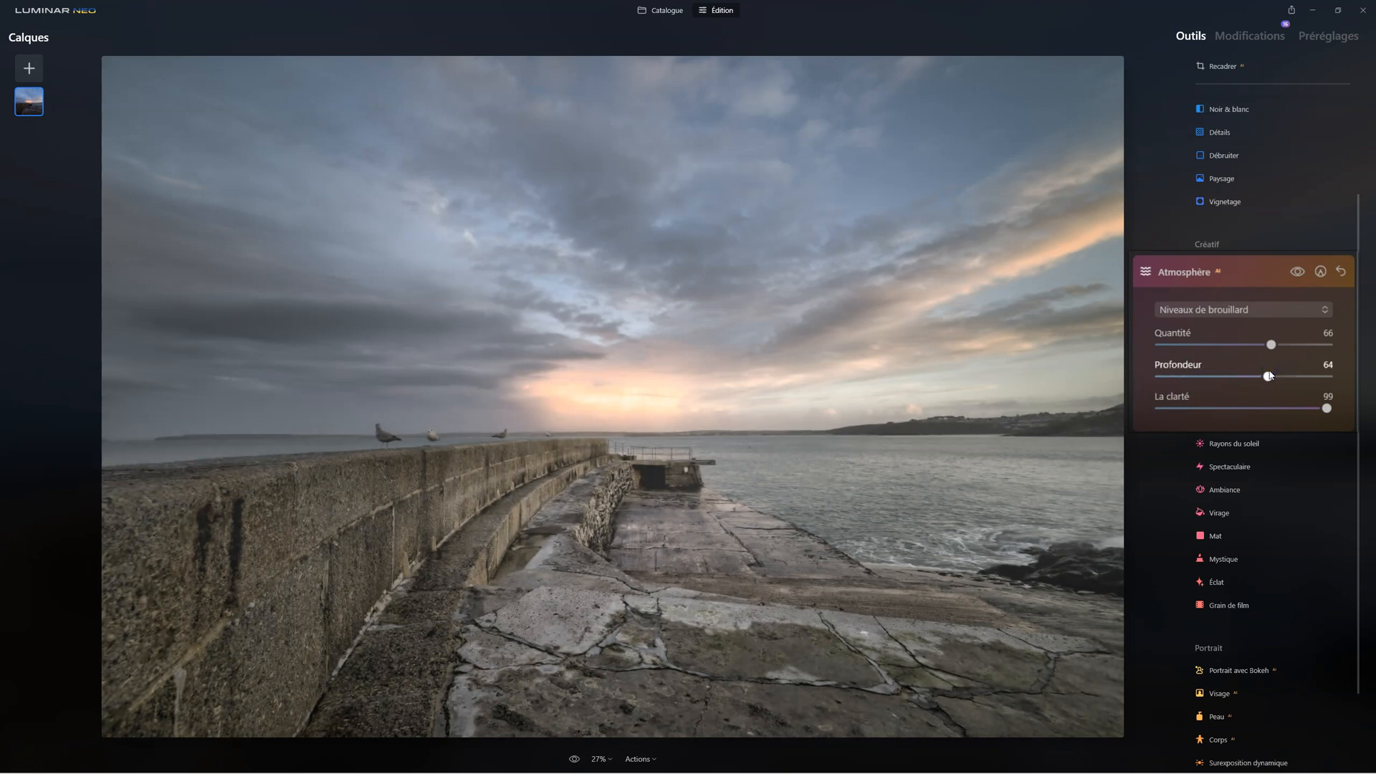
{"action": "left_click_drag", "start_coordinate": [1325, 407], "coordinate": [1178, 412]}
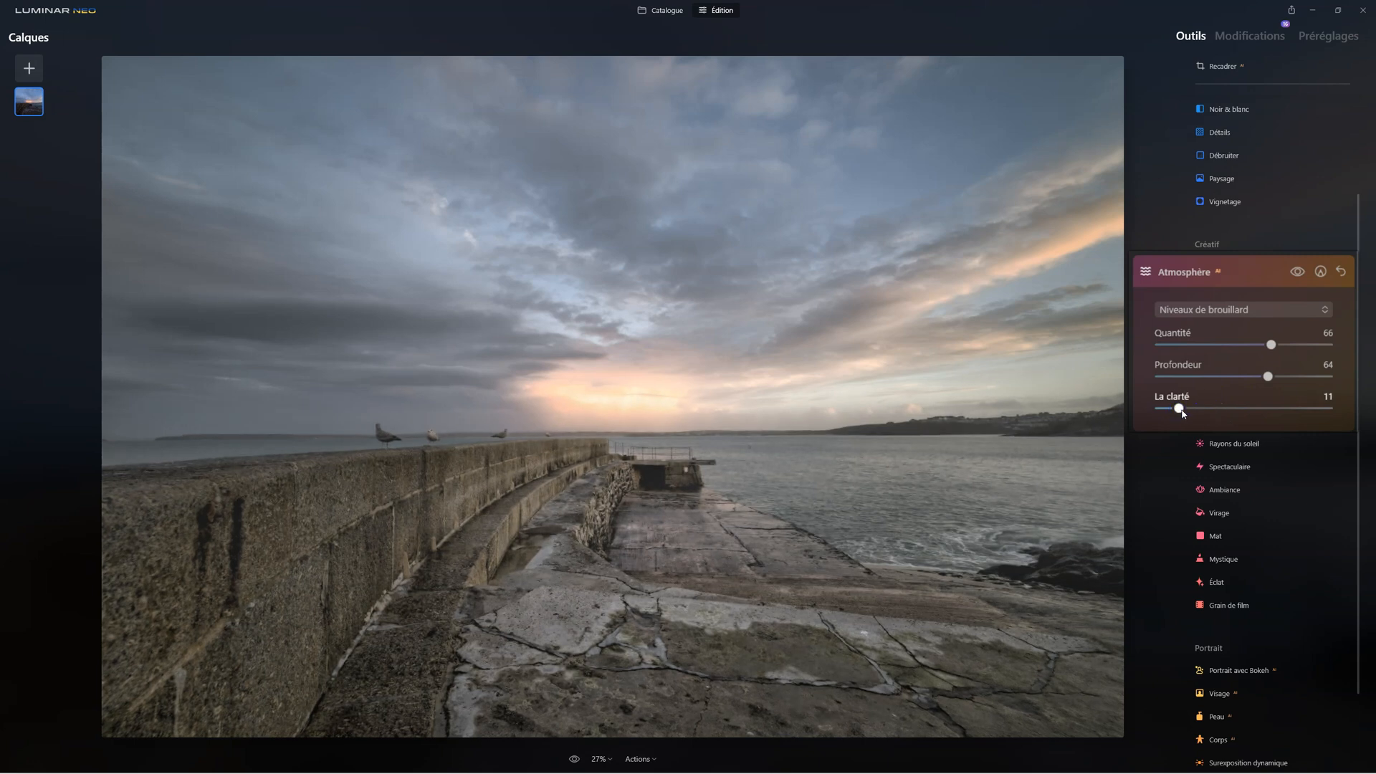
Change the Atmosphère type to Brume, setting Quantité to 51, Profondeur to 89 and La clarté to 91
{"action": "left_click", "coordinate": [1215, 309]}
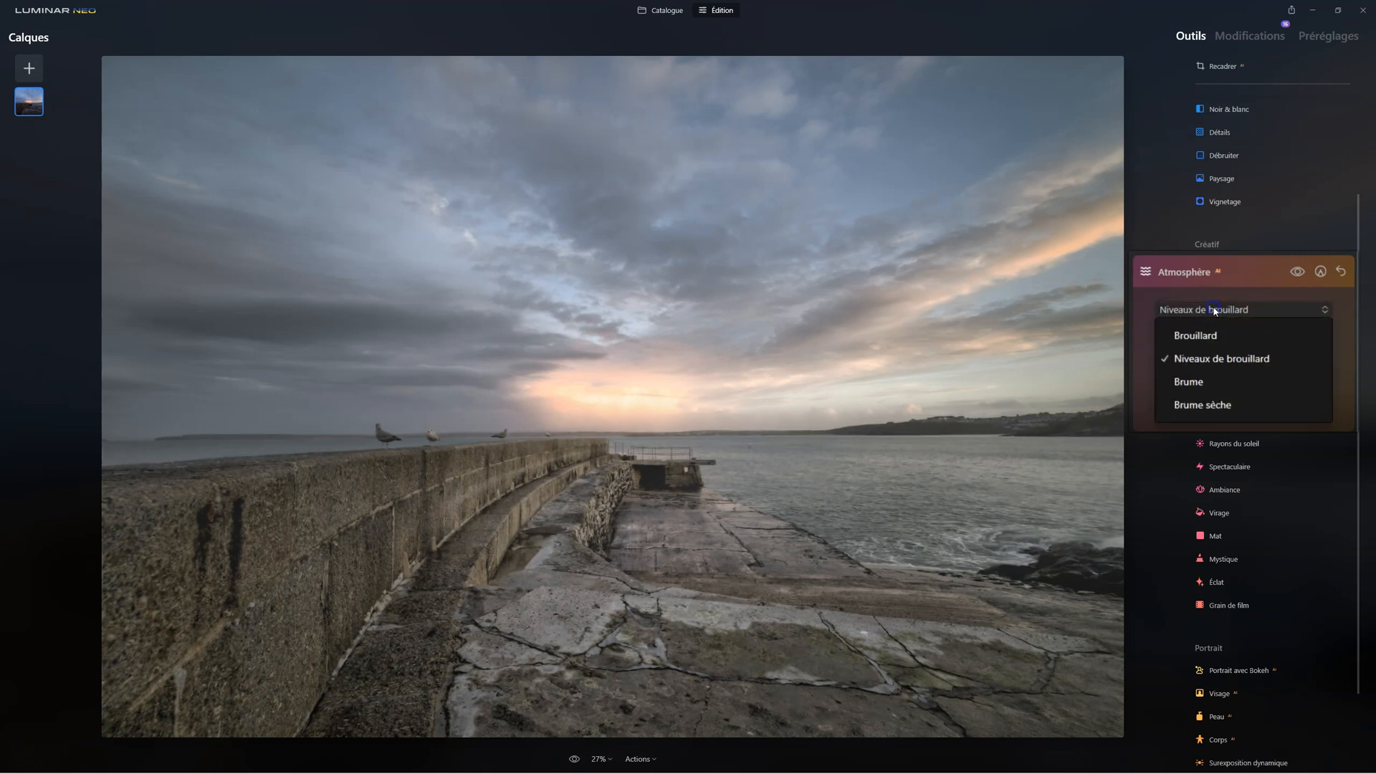
{"action": "left_click", "coordinate": [1200, 392]}
{"action": "left_click_drag", "start_coordinate": [1271, 345], "coordinate": [1311, 377]}
{"action": "left_click_drag", "start_coordinate": [1178, 408], "coordinate": [1314, 408]}
{"action": "left_click", "coordinate": [1308, 345]}
{"action": "left_click_drag", "start_coordinate": [1306, 350], "coordinate": [1248, 347]}
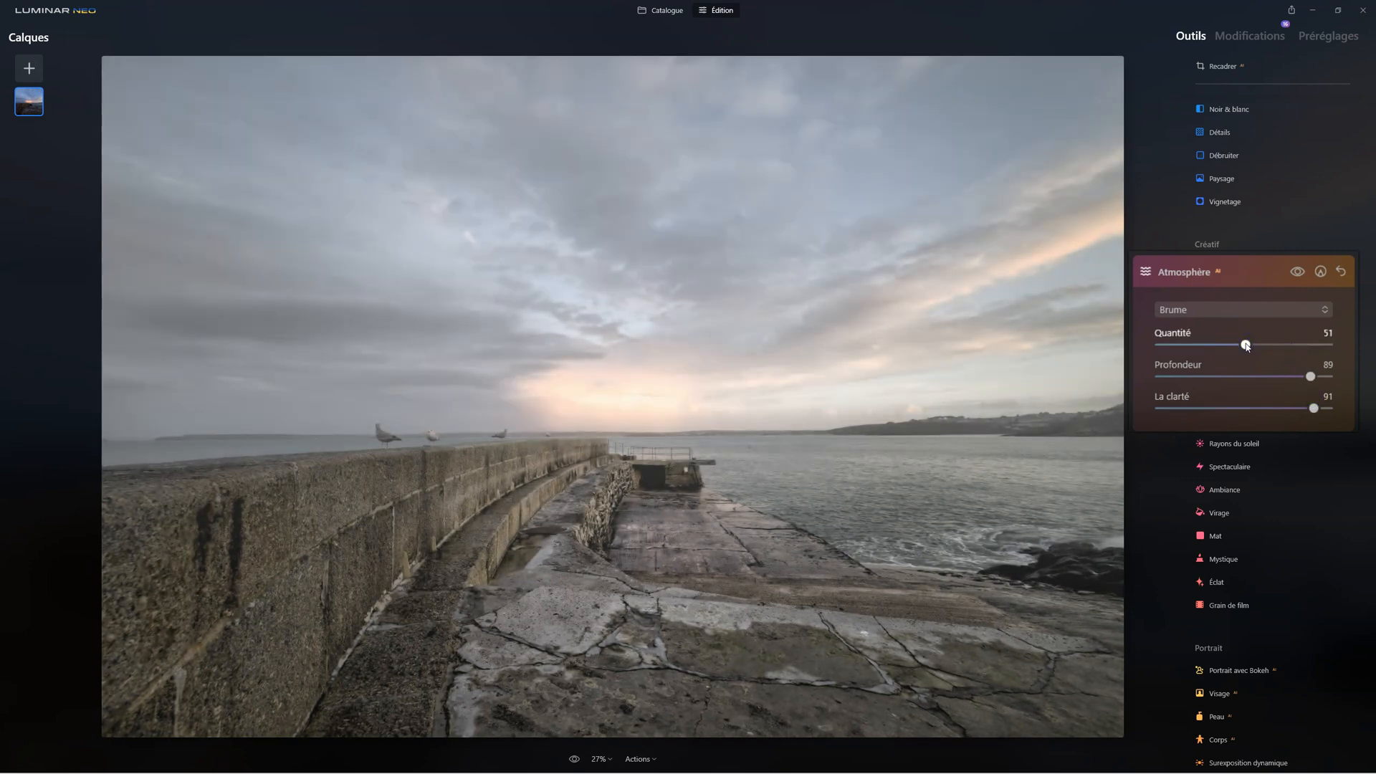
Change the Atmosphère type to Brume sèche with Quantité at 55 and Profondeur at 57, and compare the photo with and without it
{"action": "left_click", "coordinate": [1218, 310]}
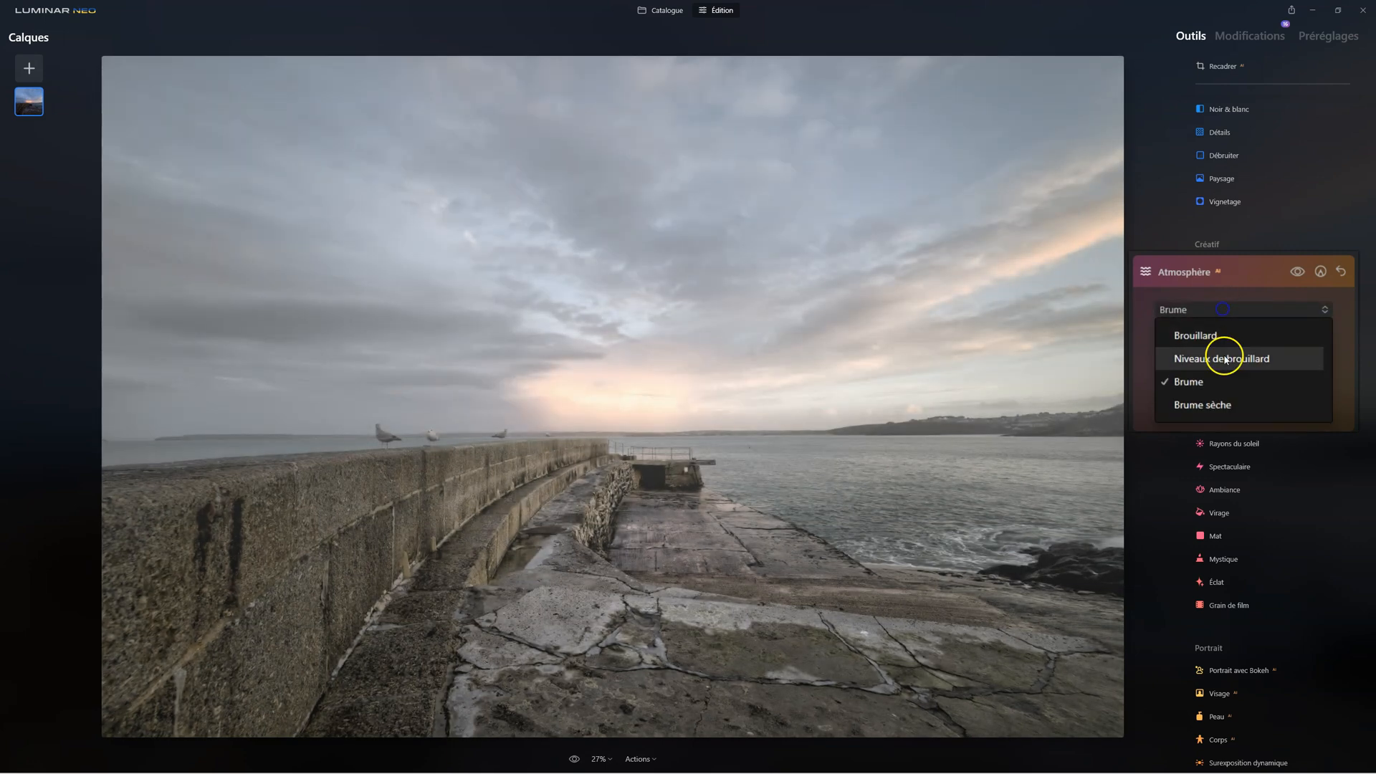
{"action": "left_click", "coordinate": [1227, 404]}
{"action": "mouse_move", "coordinate": [1245, 346]}
{"action": "left_mouse_down"}
{"action": "mouse_move", "coordinate": [1321, 346]}
{"action": "mouse_move", "coordinate": [1264, 345]}
{"action": "left_mouse_up"}
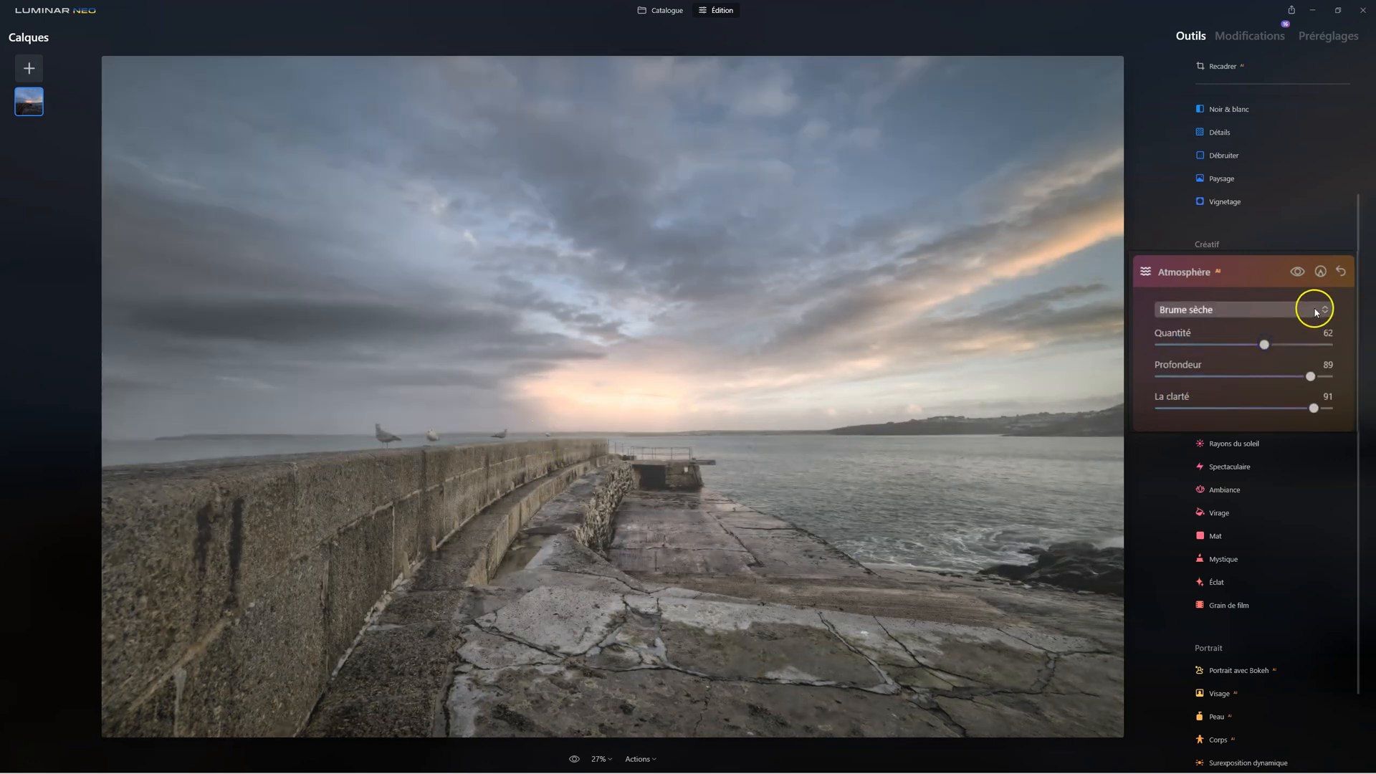
{"action": "left_click_drag", "start_coordinate": [1318, 374], "coordinate": [1258, 345]}
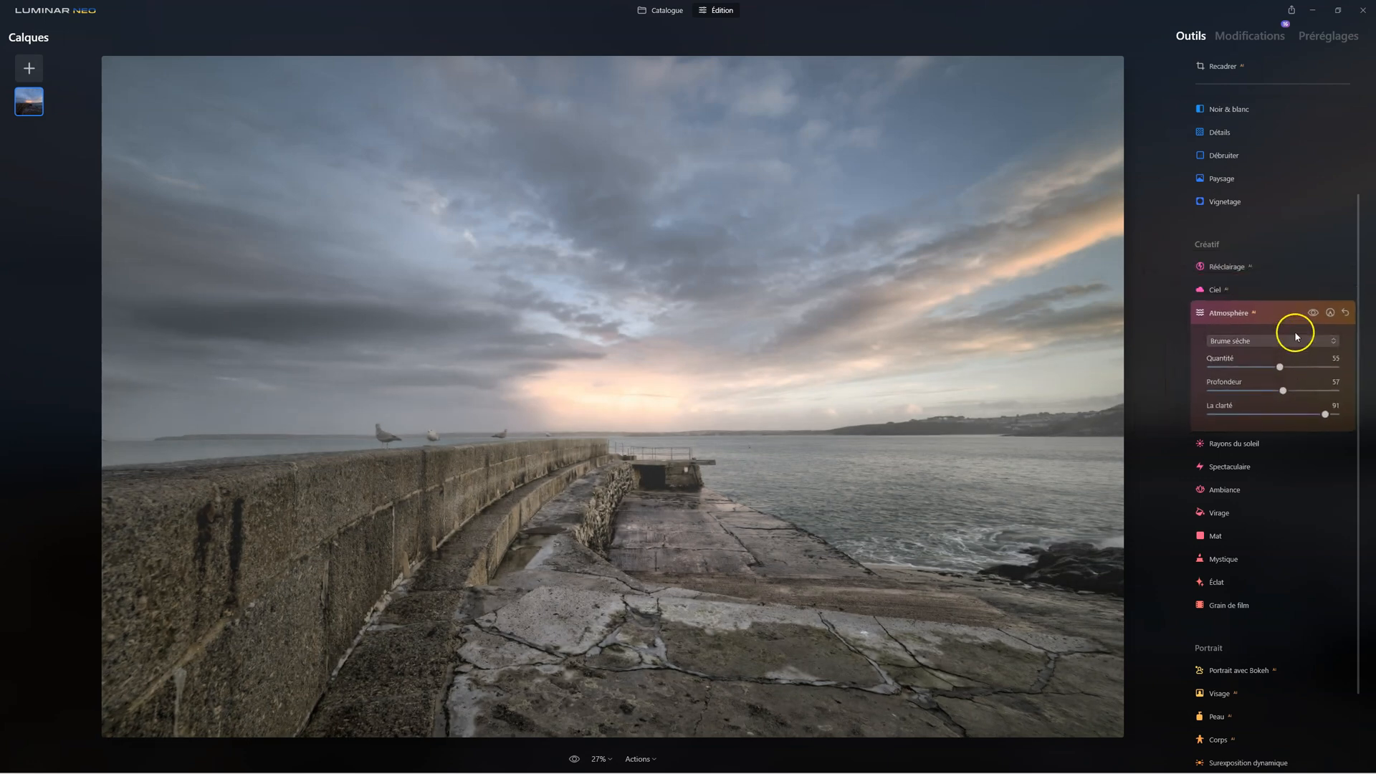
{"action": "left_click", "coordinate": [1313, 314]}
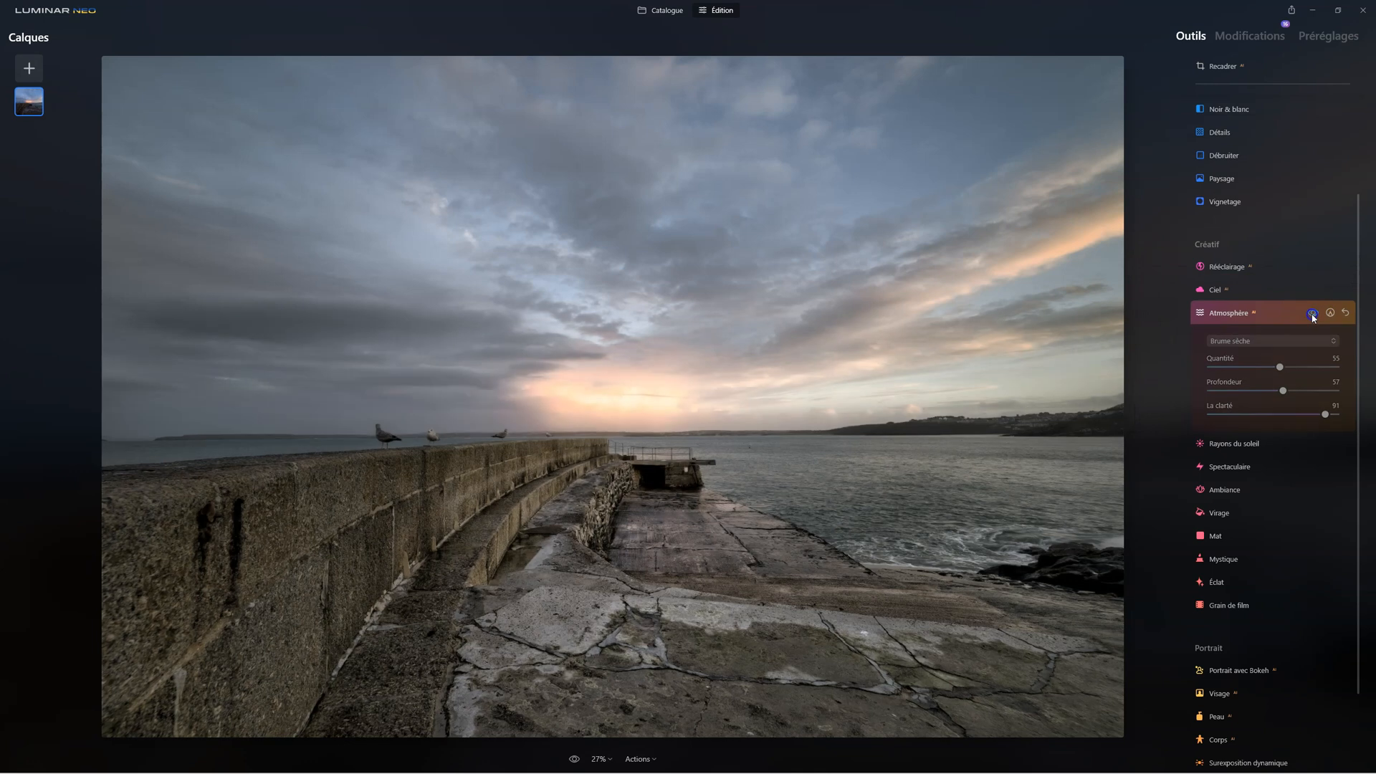
{"action": "left_click", "coordinate": [1313, 314]}
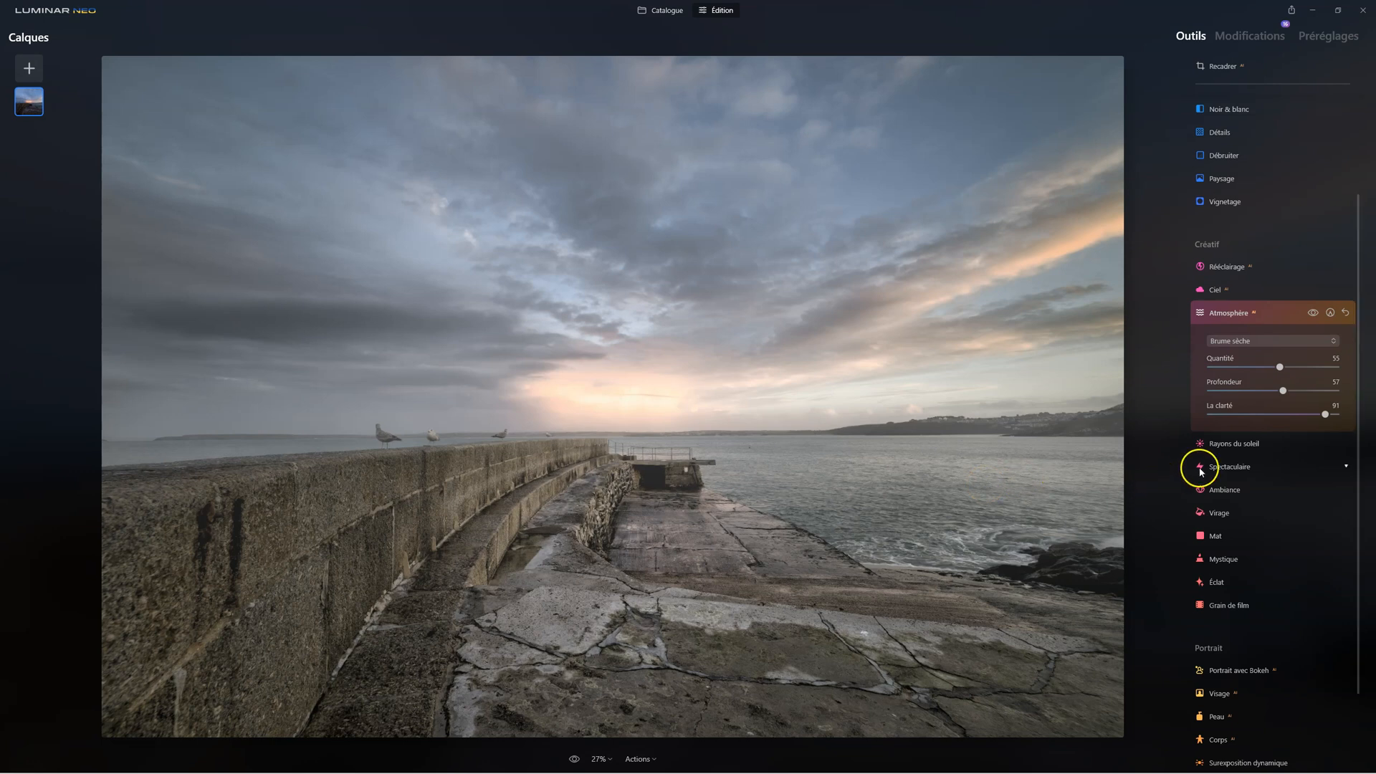
{"action": "left_click", "coordinate": [1234, 313]}
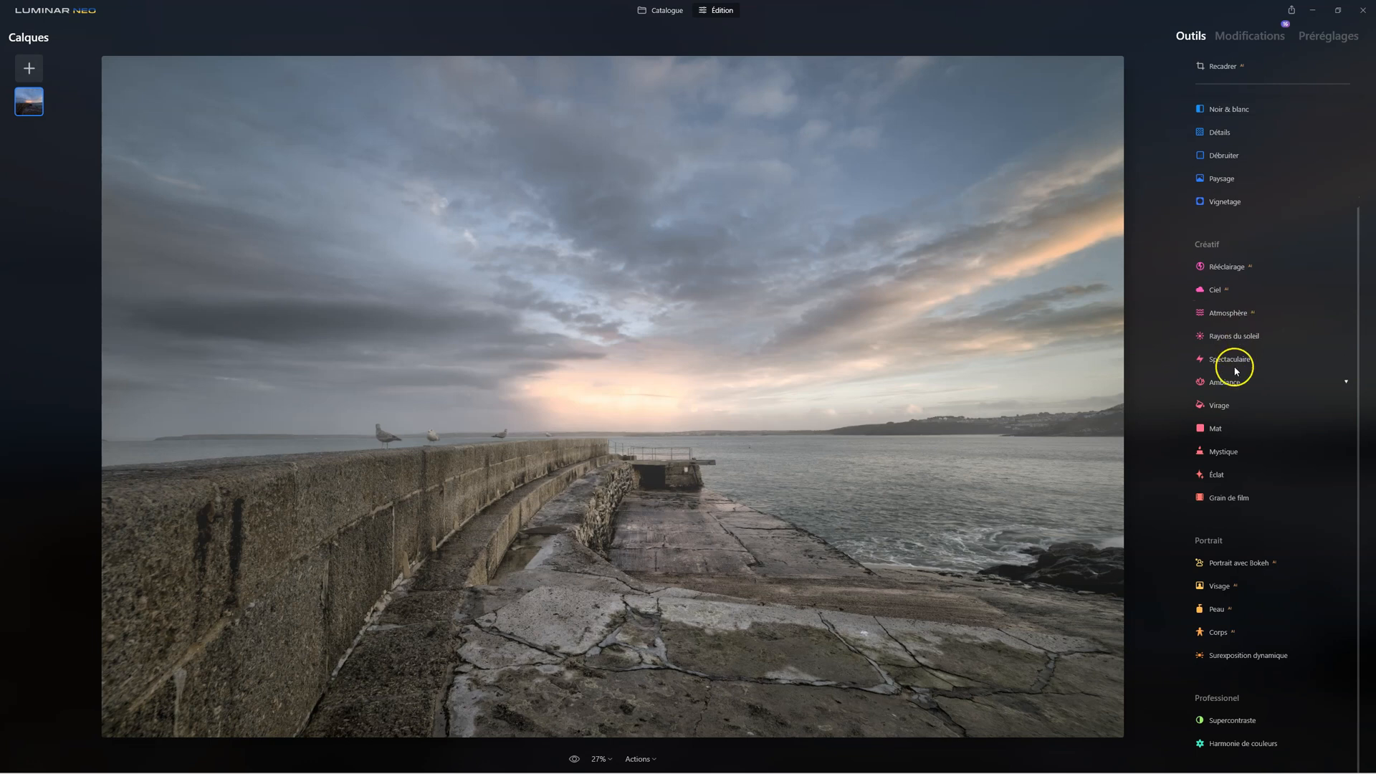
Start a Virage colour toning on the photo and set the Saturation of the Ombres to 20
{"action": "left_click", "coordinate": [1227, 404]}
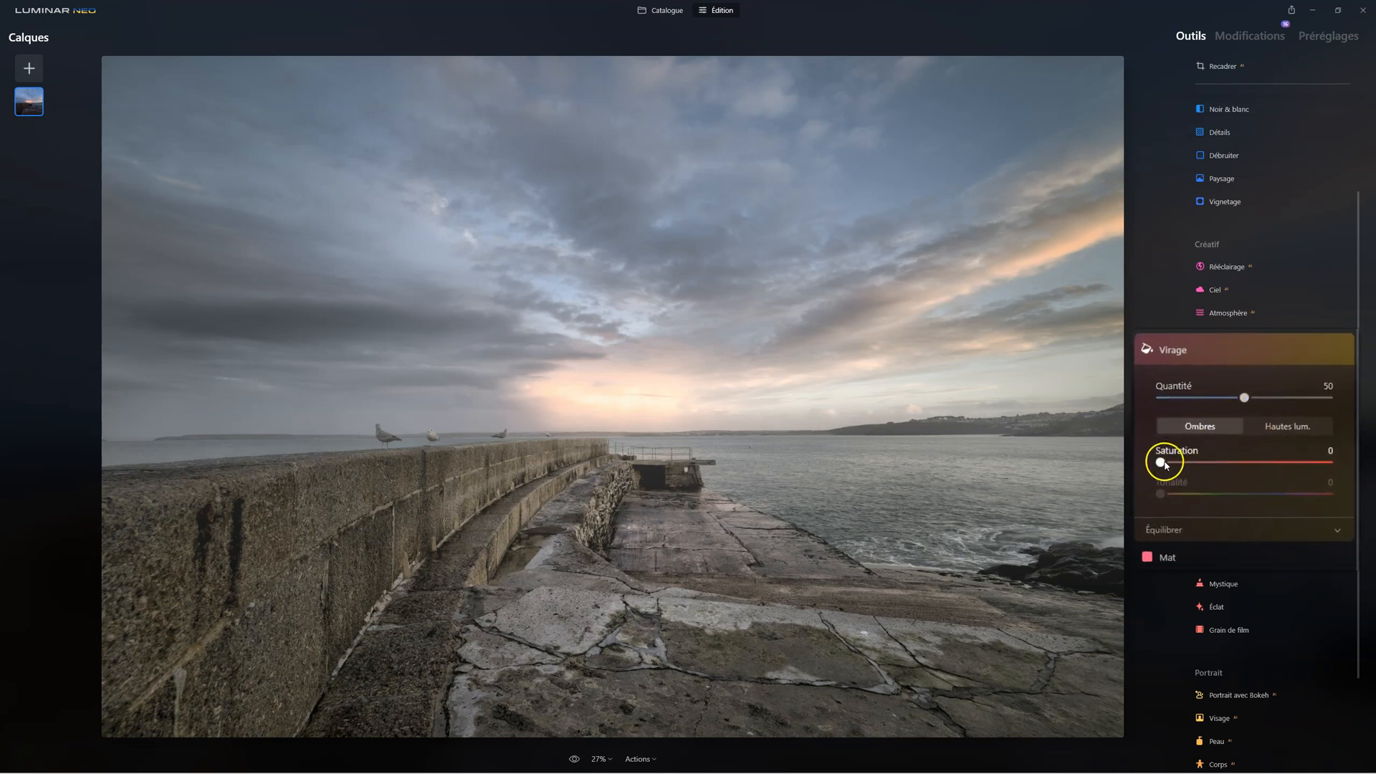
{"action": "left_click_drag", "start_coordinate": [1162, 464], "coordinate": [1211, 462]}
{"action": "left_click", "coordinate": [1162, 495]}
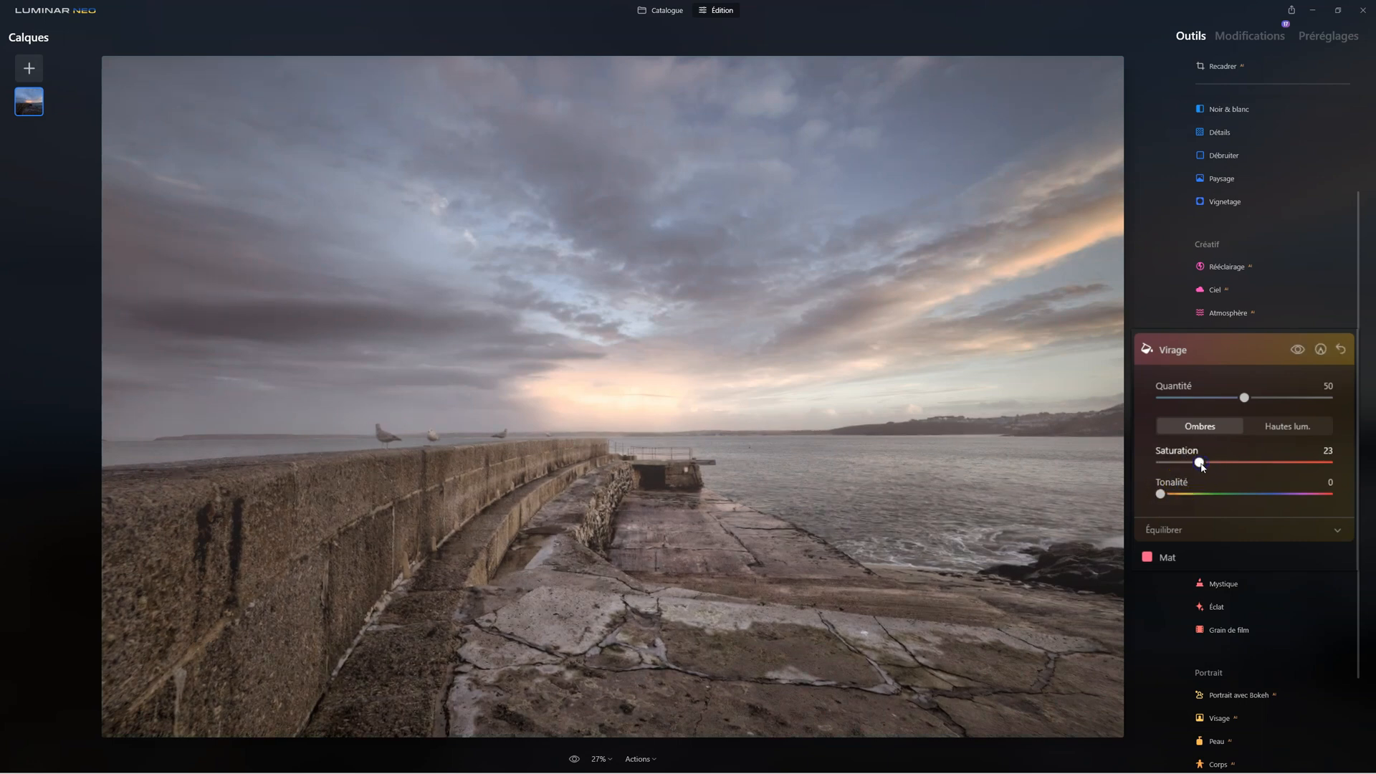
{"action": "left_click_drag", "start_coordinate": [1213, 482], "coordinate": [1201, 465]}
Tone the Hautes lum. in Virage with Saturation at 20 and Tonalité at 250, and compare with and without the toning
{"action": "left_click", "coordinate": [1284, 424]}
{"action": "left_click_drag", "start_coordinate": [1161, 462], "coordinate": [1204, 466]}
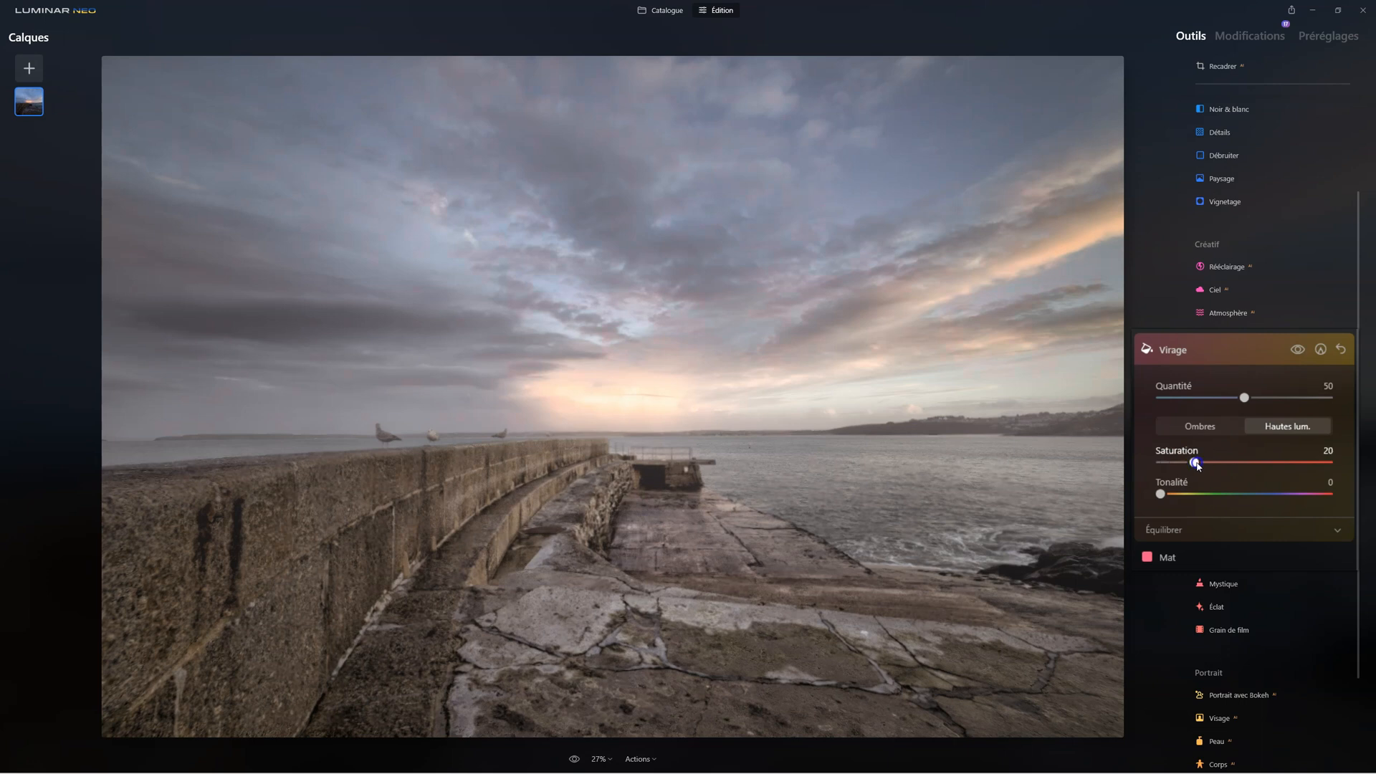
{"action": "left_click_drag", "start_coordinate": [1161, 494], "coordinate": [1281, 495]}
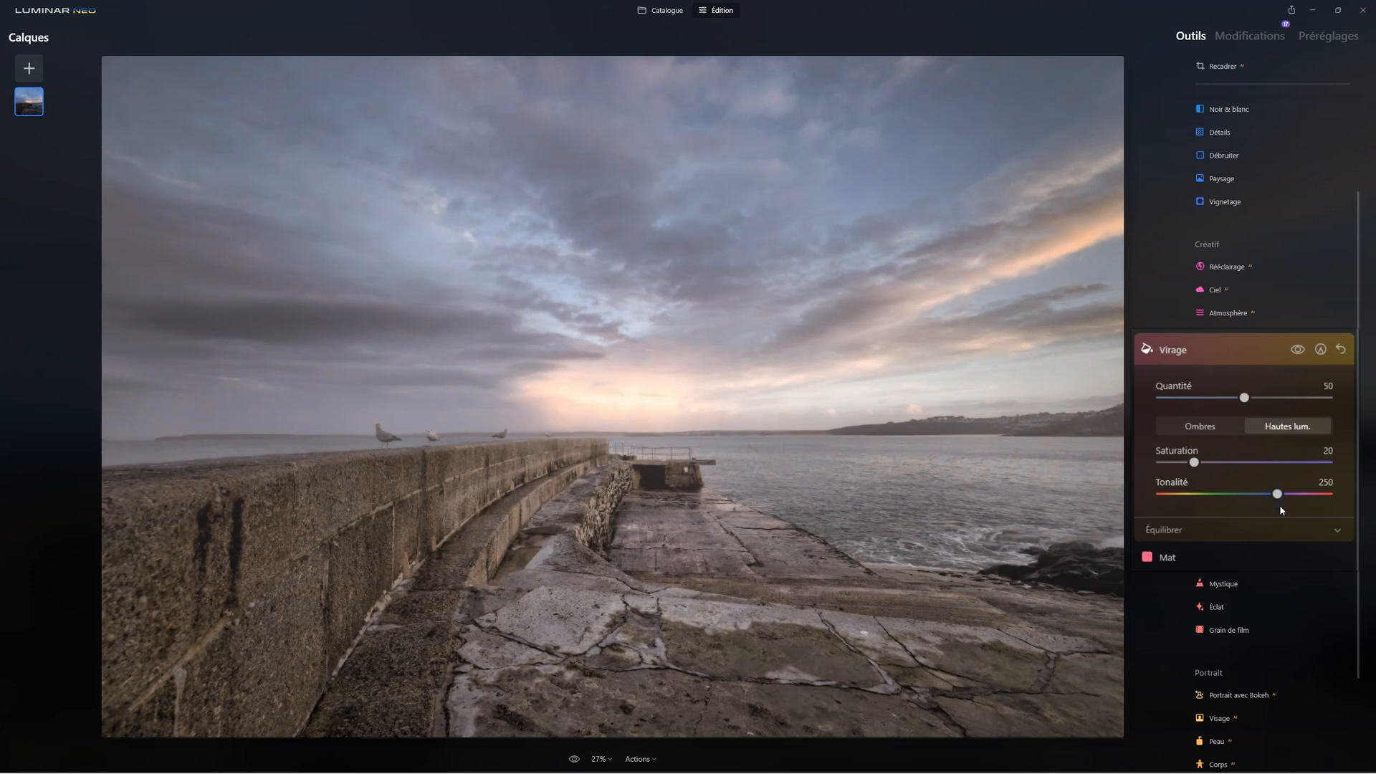
{"action": "left_click", "coordinate": [1299, 350]}
{"action": "left_click", "coordinate": [1299, 350]}
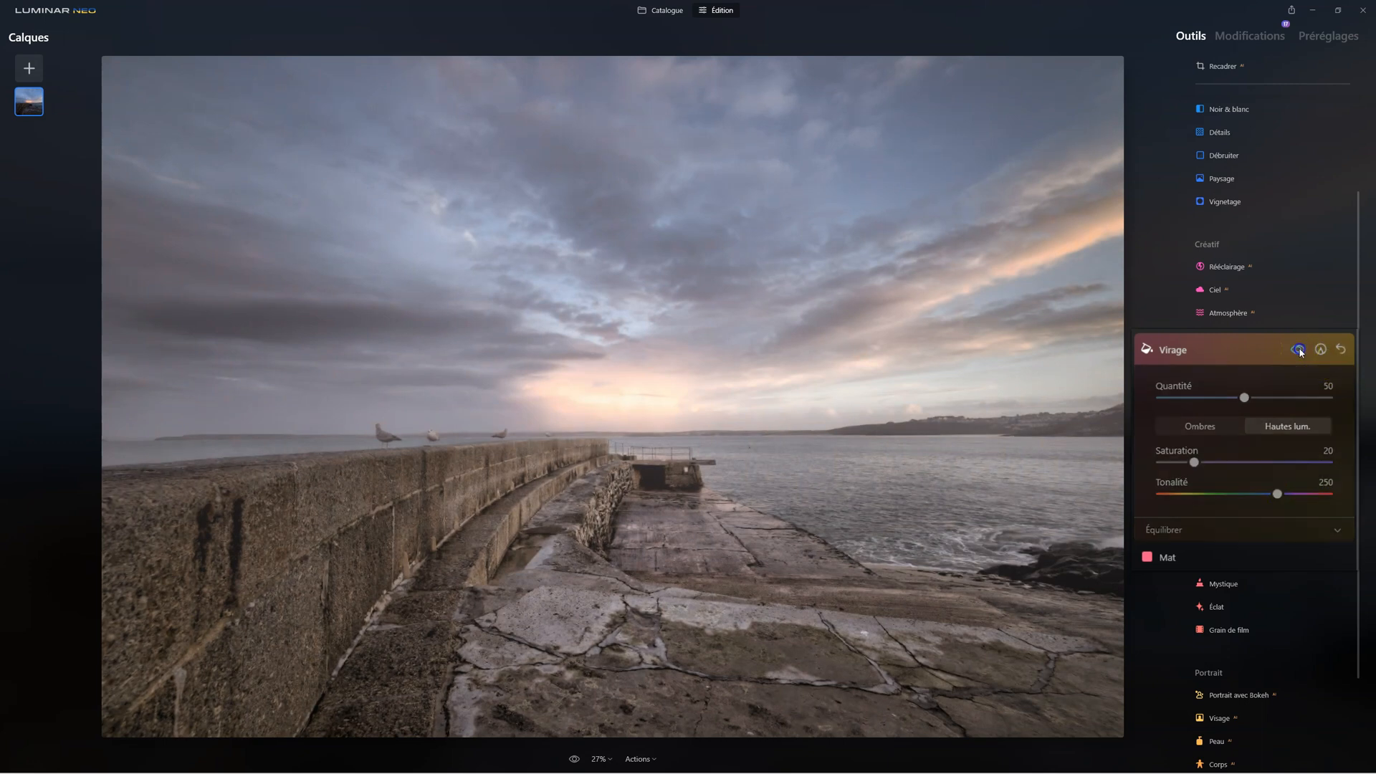
{"action": "left_click", "coordinate": [1299, 350]}
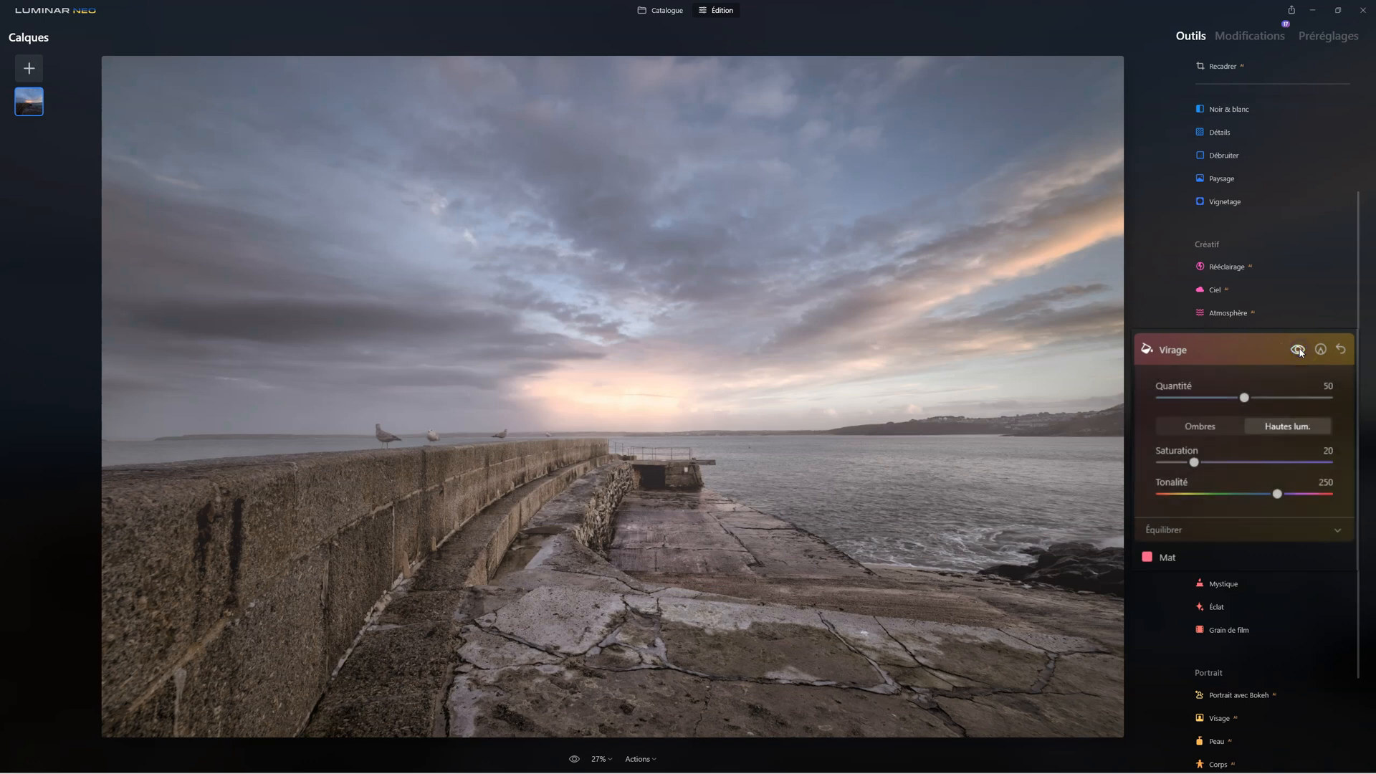
Lower the Tonalité of the Hautes lum., set the Tonalité of the Ombres to 227, and preview the toning on and off
{"action": "left_click_drag", "start_coordinate": [1278, 494], "coordinate": [1166, 500]}
{"action": "left_click", "coordinate": [1191, 427]}
{"action": "left_click_drag", "start_coordinate": [1160, 494], "coordinate": [1279, 493]}
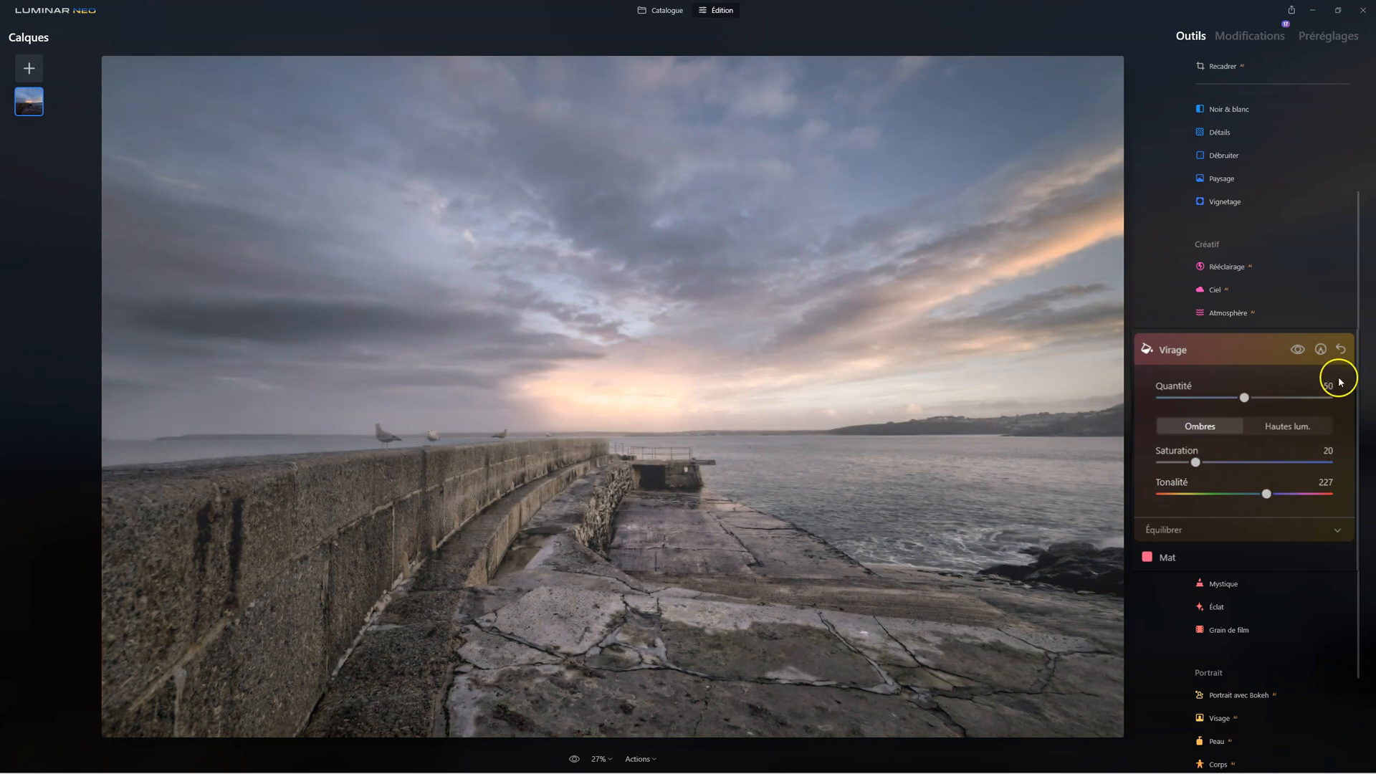
{"action": "left_click", "coordinate": [1299, 350]}
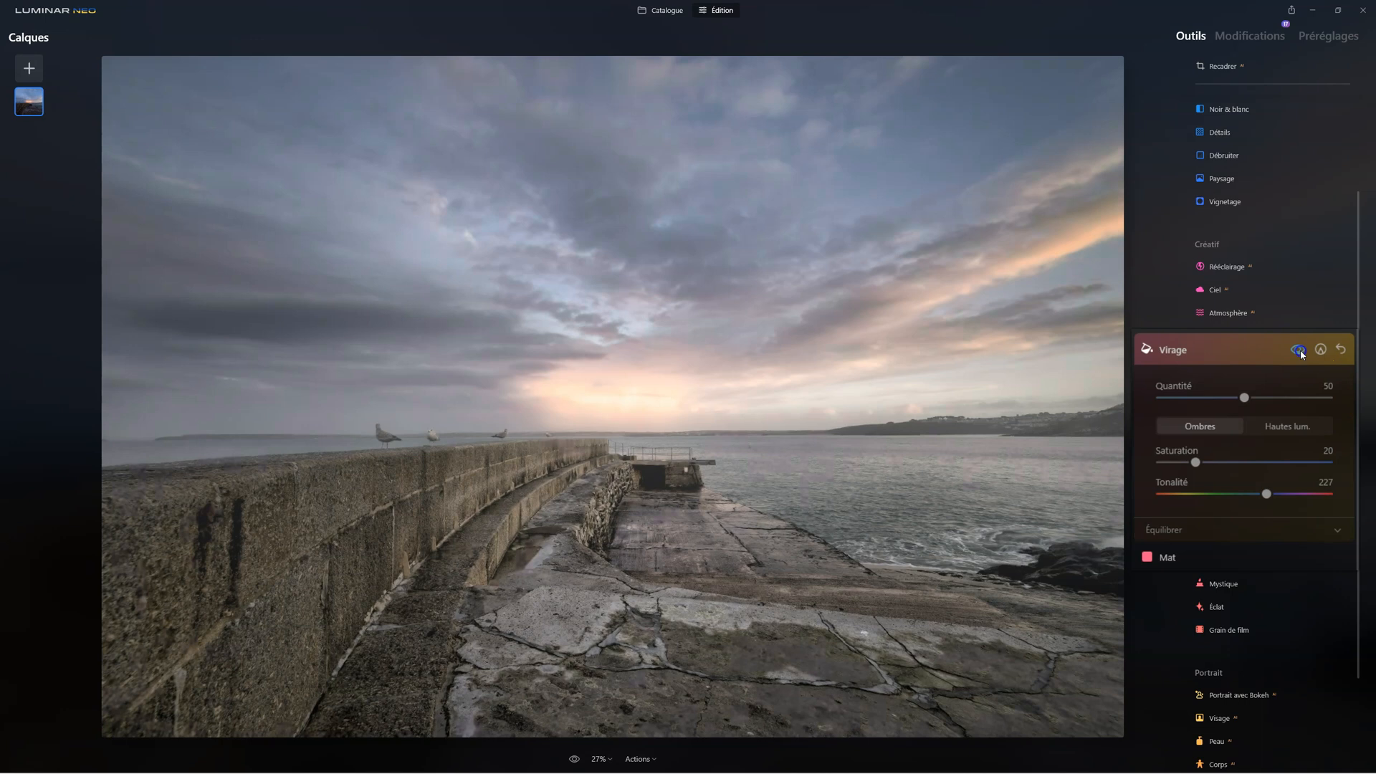
{"action": "left_click", "coordinate": [1300, 352]}
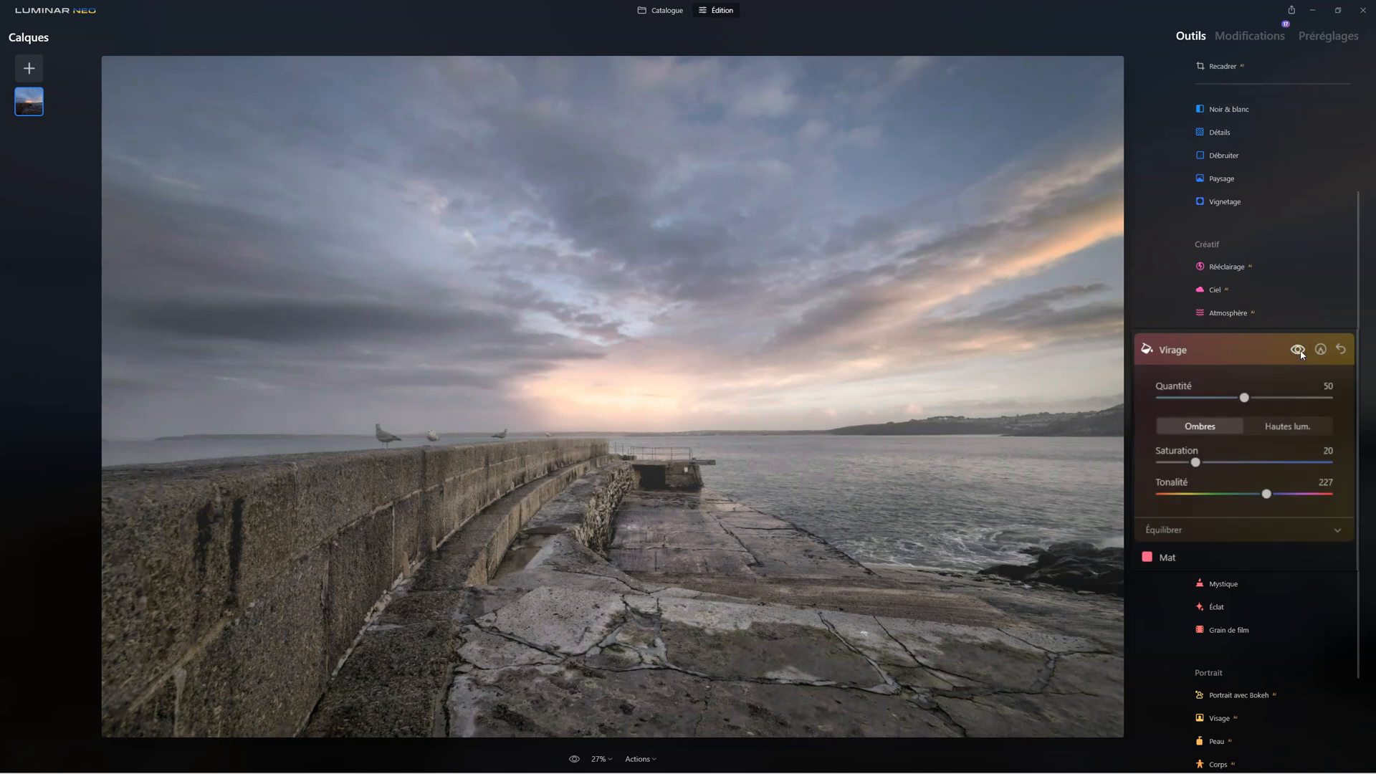
{"action": "left_click", "coordinate": [1302, 352]}
Shift the Virage balance slightly towards Ombres and raise the toning's Quantité to 100
{"action": "left_click", "coordinate": [1166, 530]}
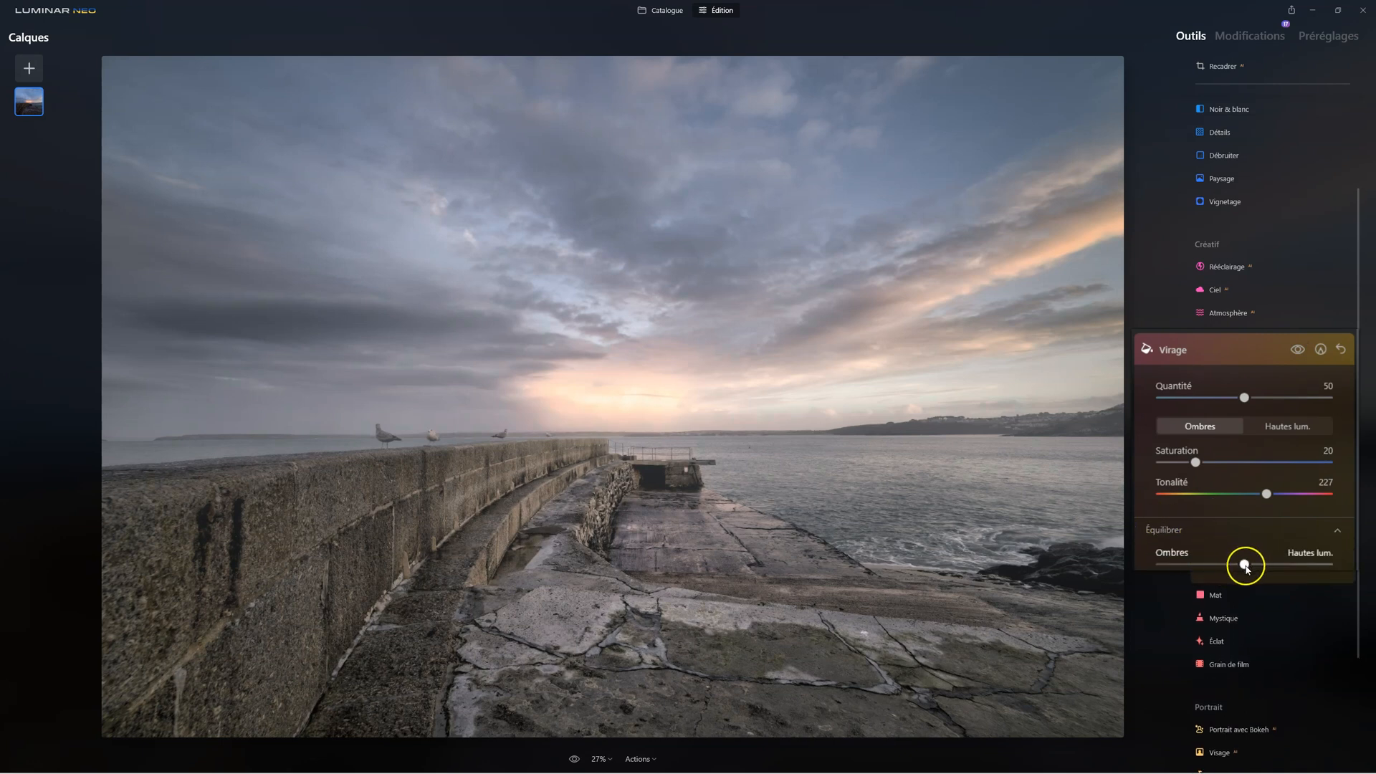
{"action": "left_click_drag", "start_coordinate": [1173, 566], "coordinate": [1256, 572]}
{"action": "left_click", "coordinate": [1245, 397]}
{"action": "left_click_drag", "start_coordinate": [1245, 397], "coordinate": [1309, 402]}
{"action": "left_click_drag", "start_coordinate": [1364, 440], "coordinate": [1366, 448]}
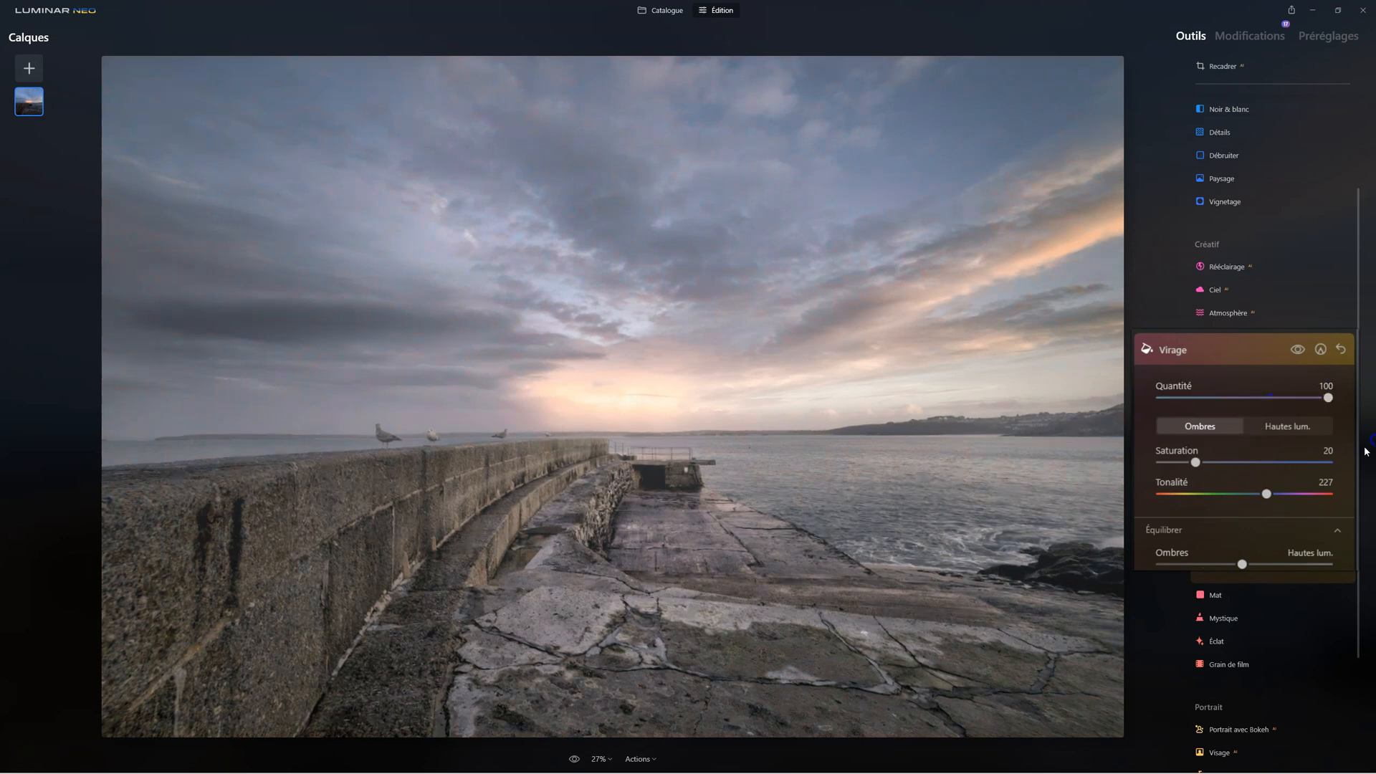
Compare the photo with and without the Virage toning, close the tool and check the list of applied edits
{"action": "left_click", "coordinate": [1304, 351]}
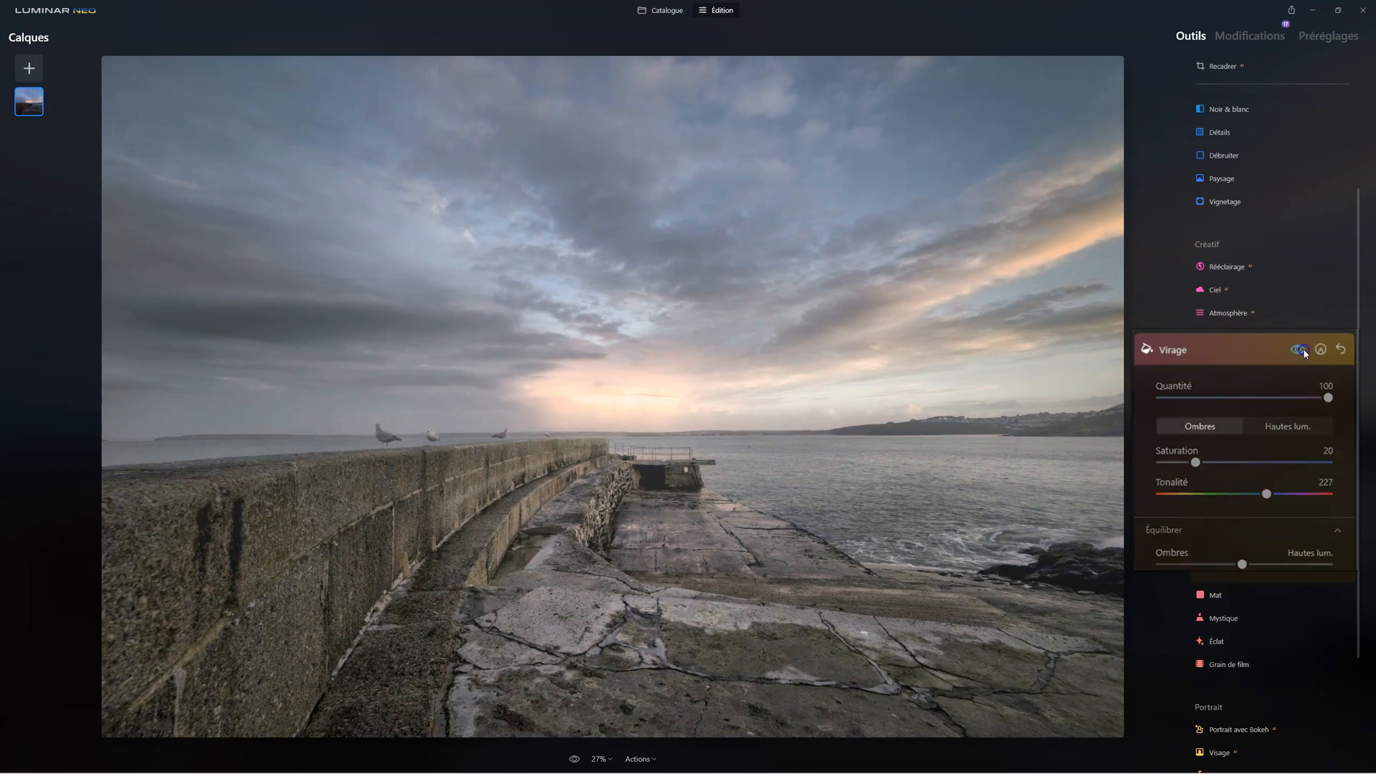
{"action": "left_click", "coordinate": [1303, 350]}
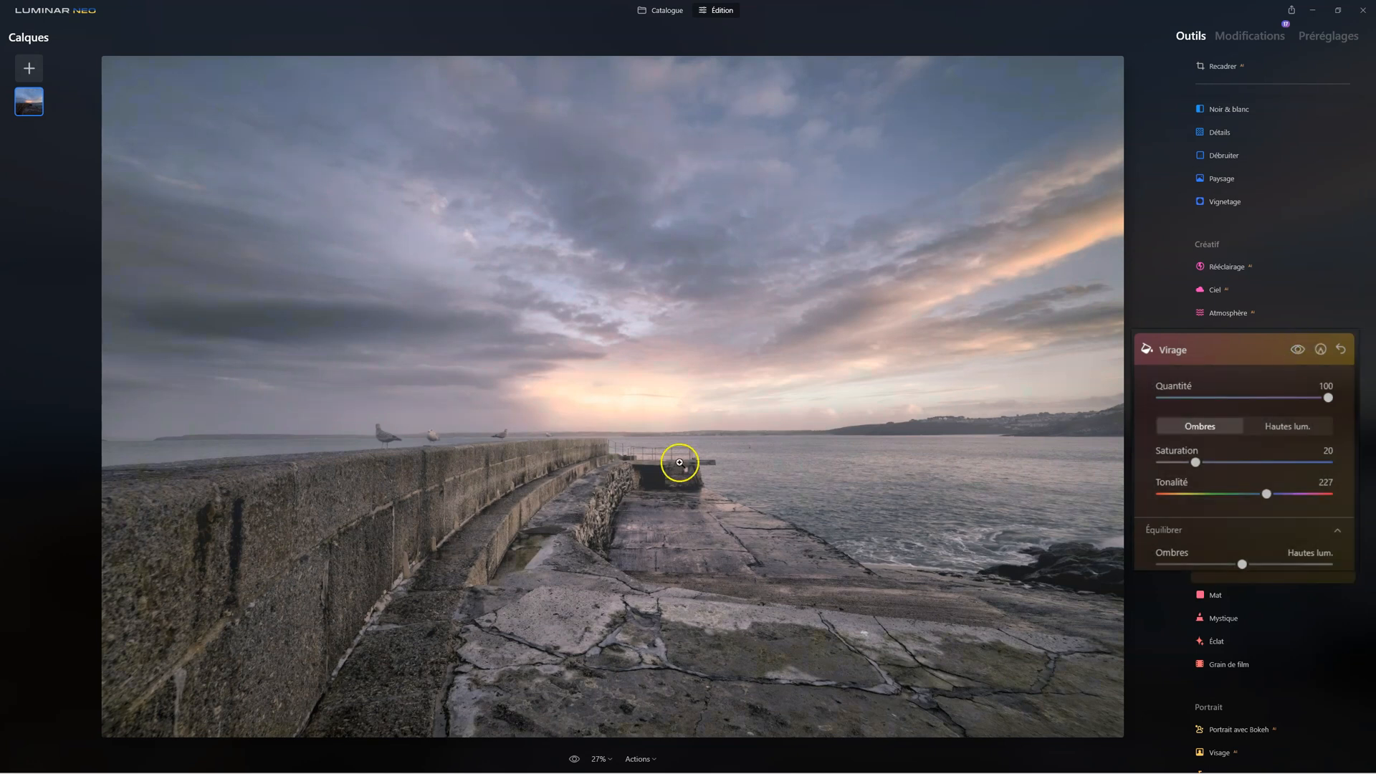
{"action": "left_click", "coordinate": [1299, 352]}
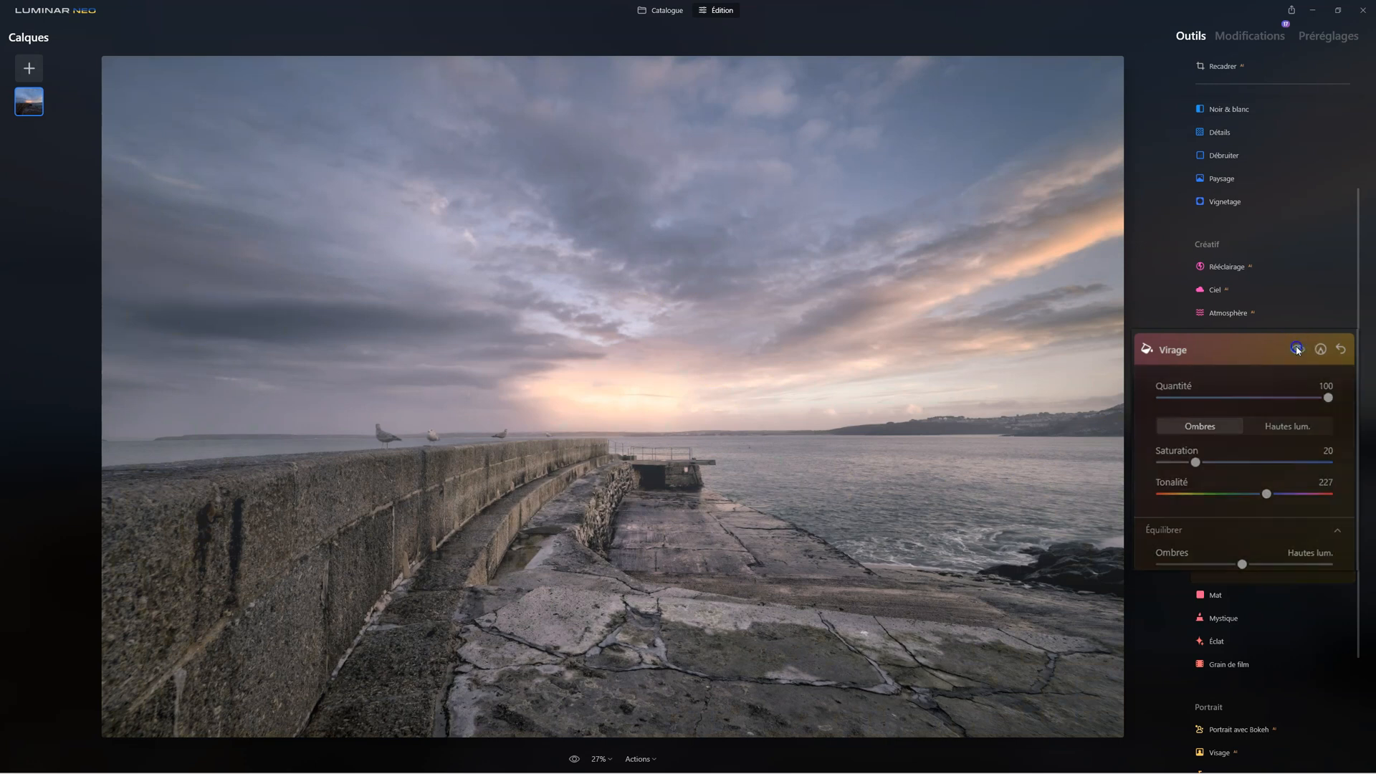
{"action": "left_click", "coordinate": [1299, 351]}
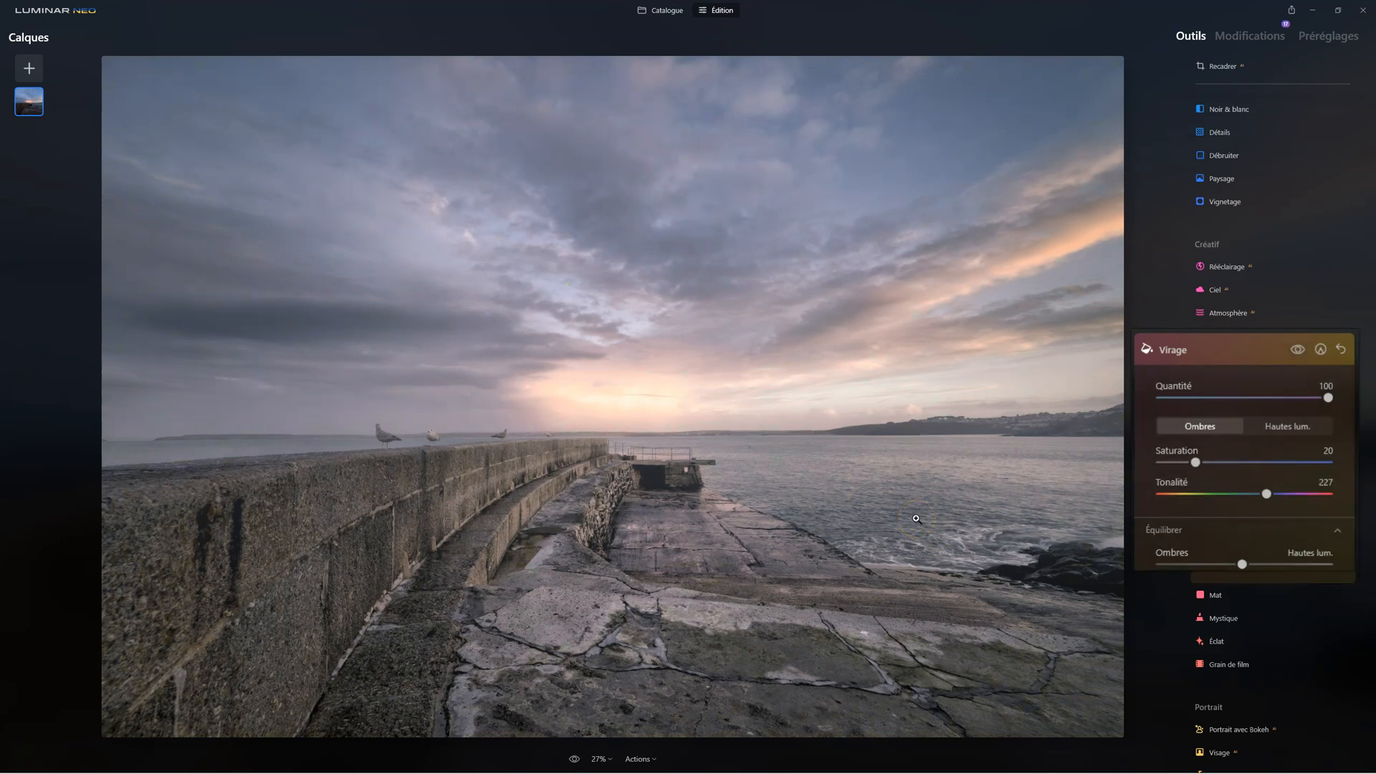
{"action": "left_click", "coordinate": [1173, 353]}
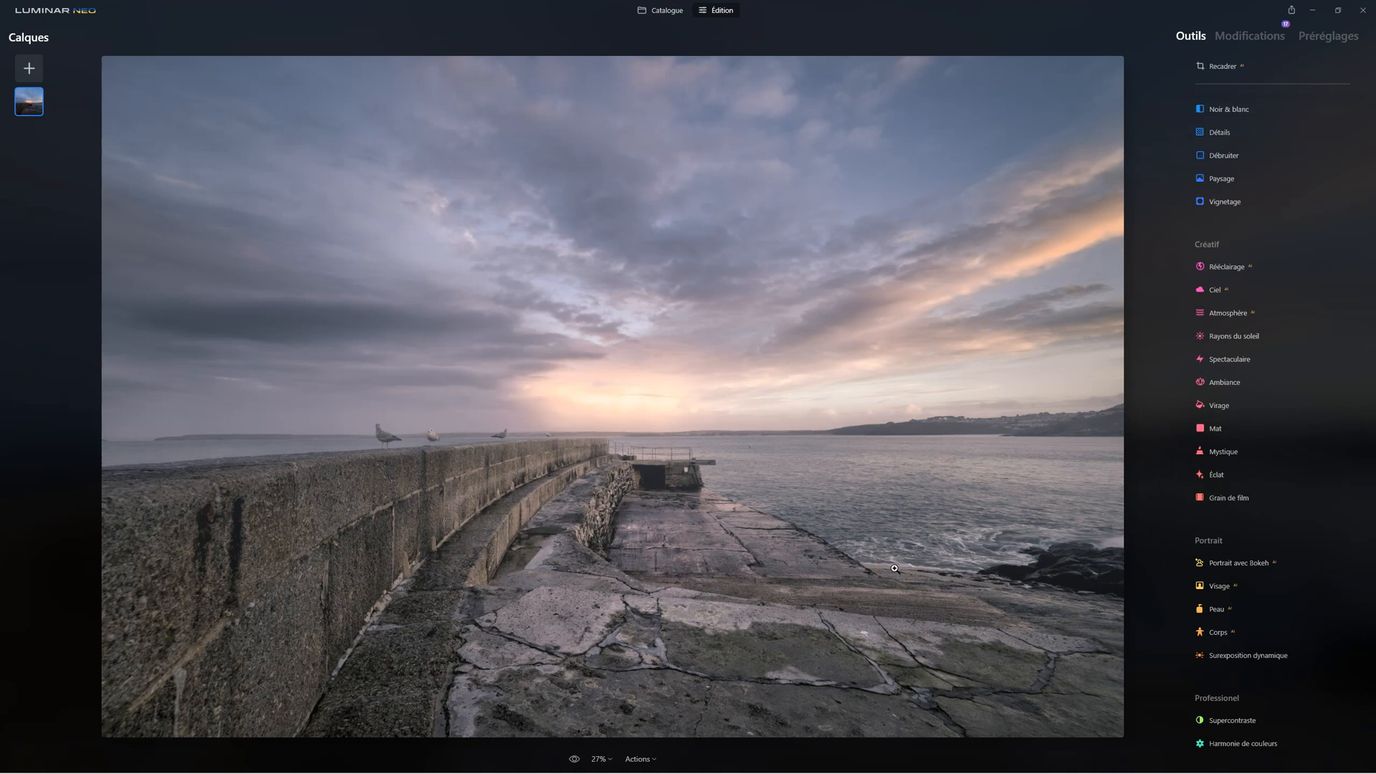
{"action": "left_click", "coordinate": [1246, 37]}
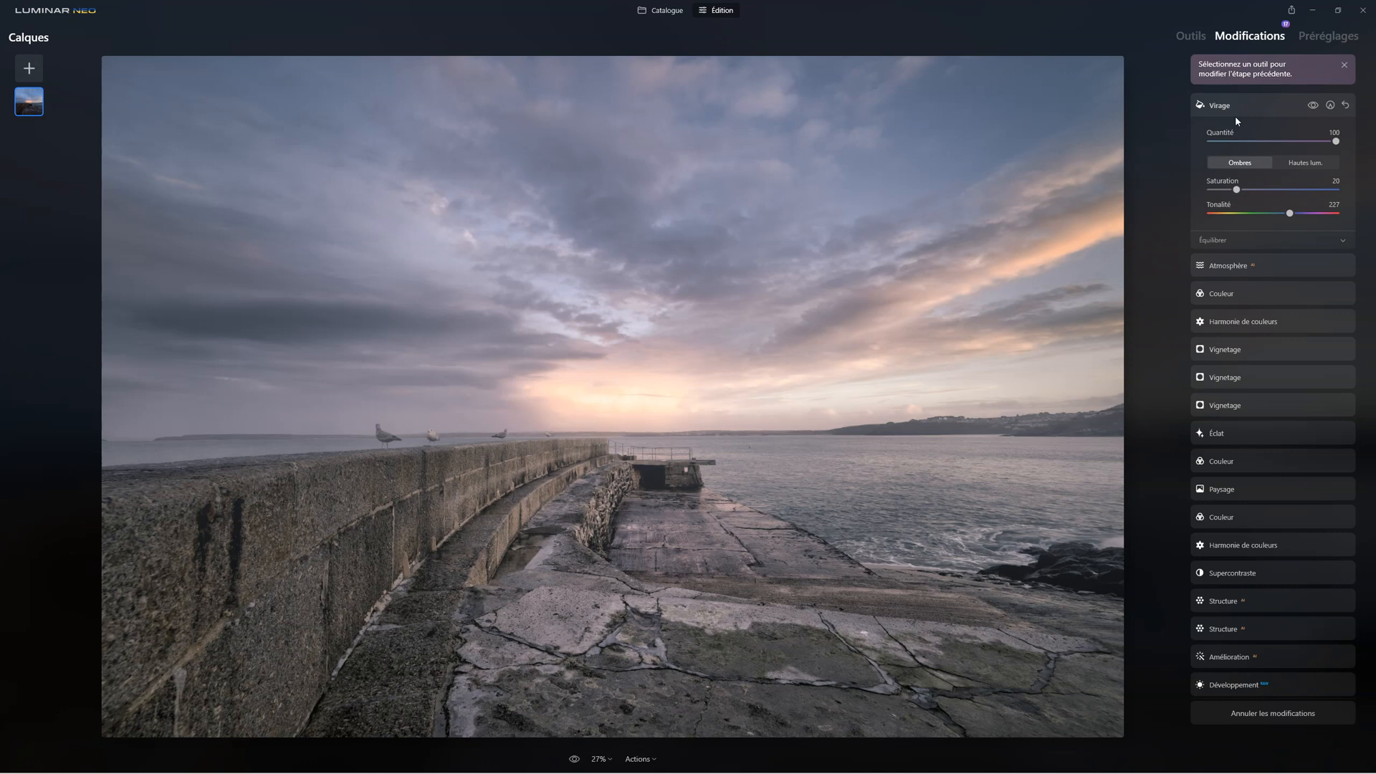
{"action": "left_click", "coordinate": [1193, 36]}
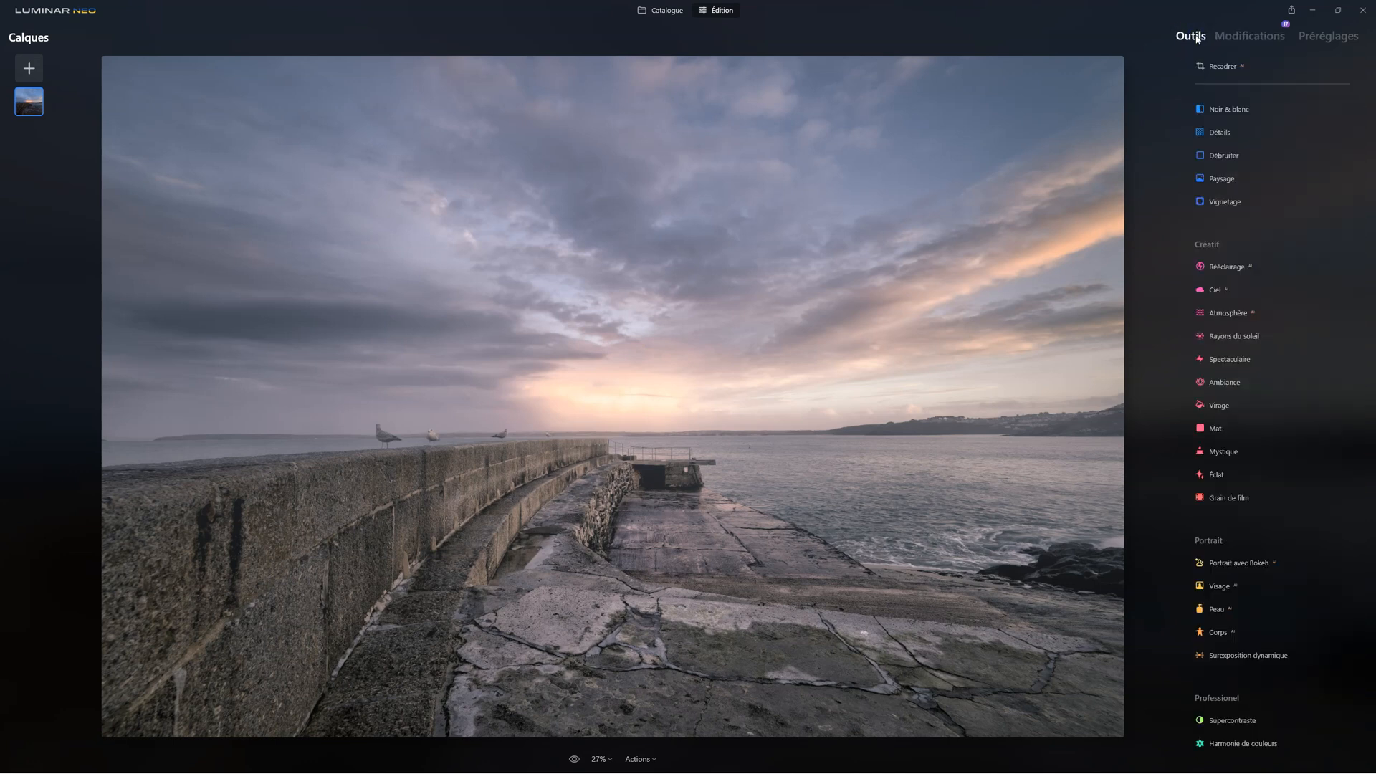
Add a second Virage with the Hautes lum. at Saturation 35 and Tonalité 310, and compare the photo before and after
{"action": "left_click", "coordinate": [1213, 407]}
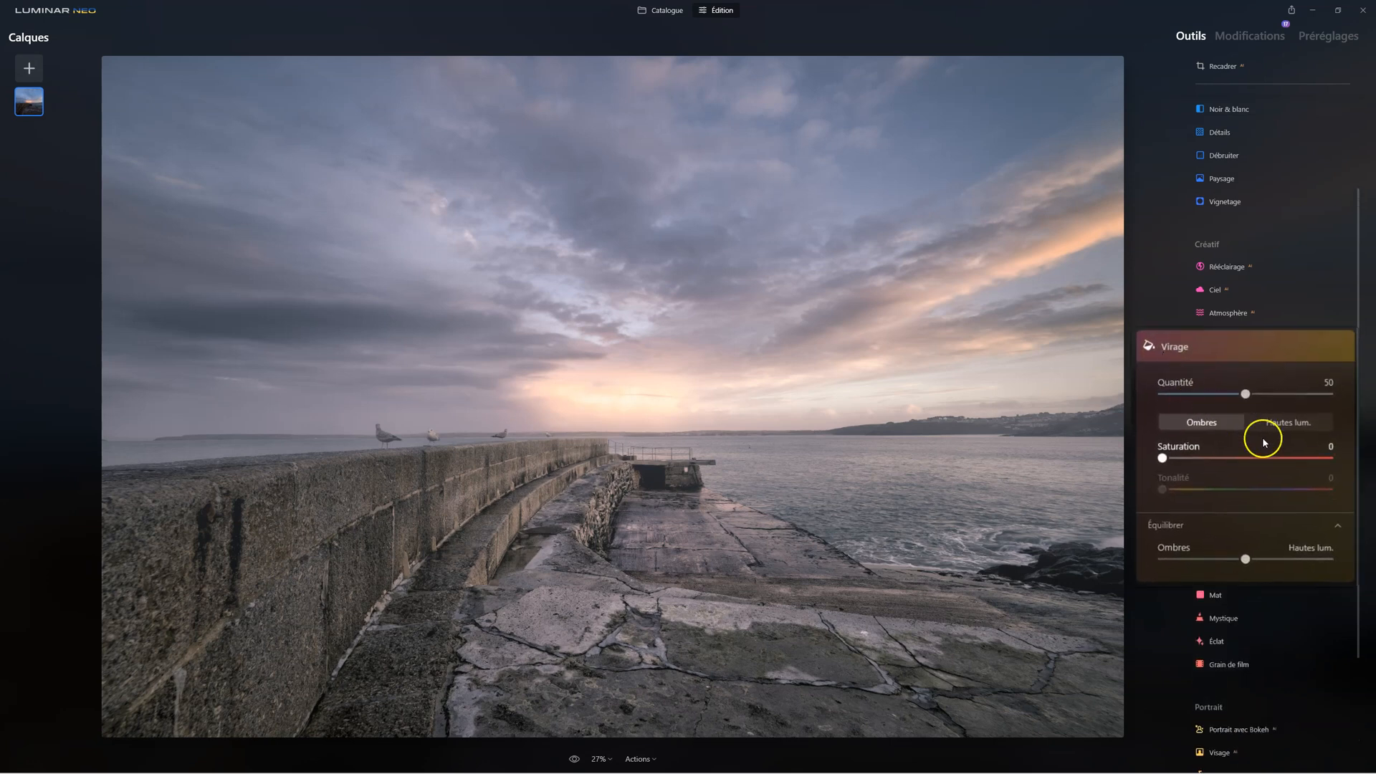
{"action": "left_click", "coordinate": [1287, 423]}
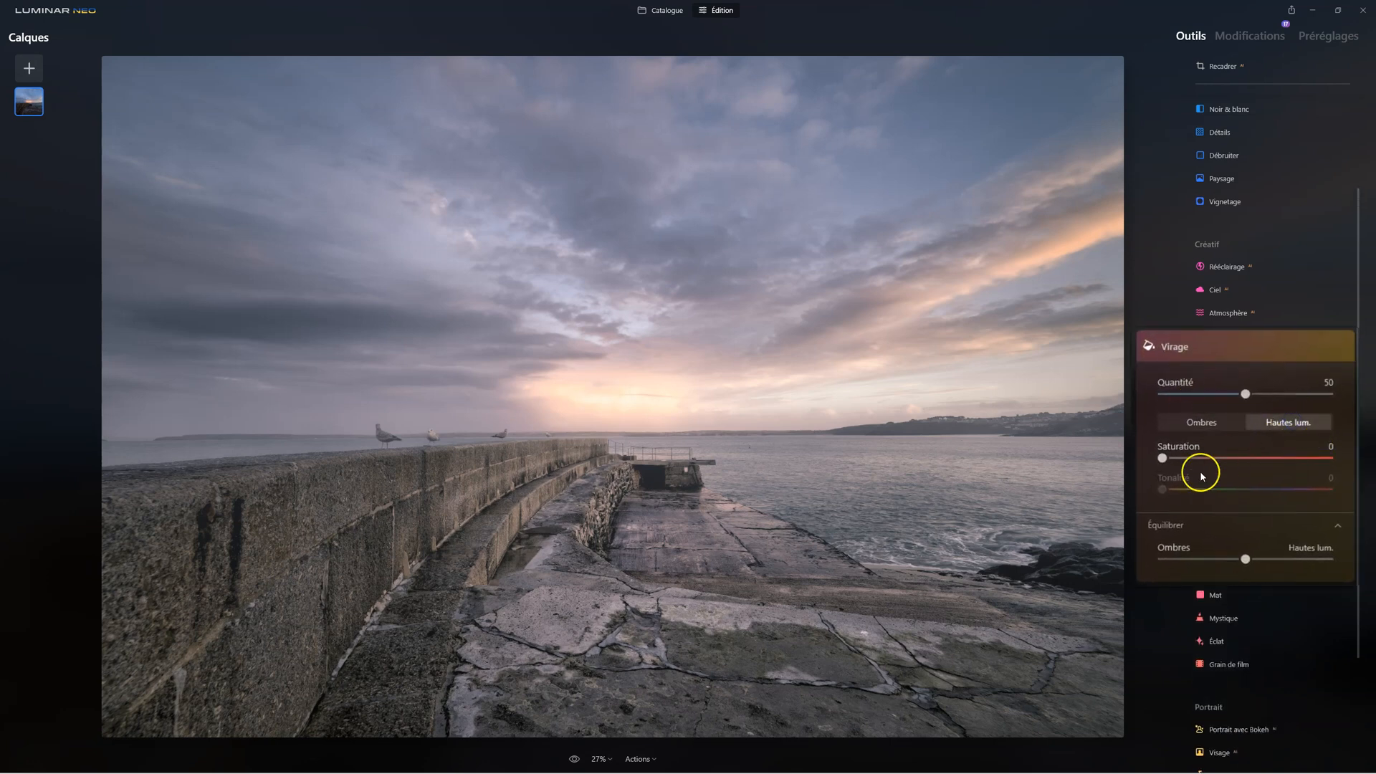
{"action": "left_click_drag", "start_coordinate": [1162, 457], "coordinate": [1231, 457]}
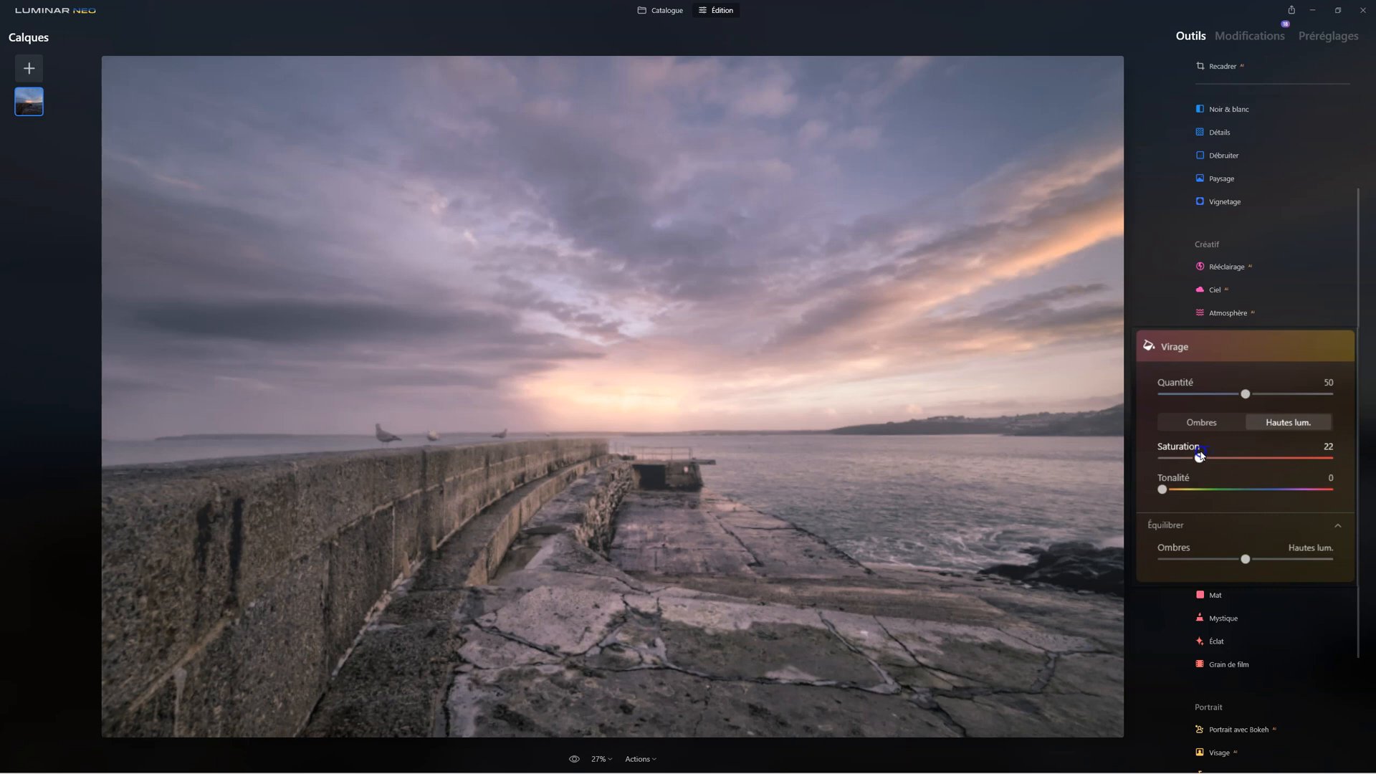
{"action": "left_click_drag", "start_coordinate": [1199, 448], "coordinate": [1324, 497]}
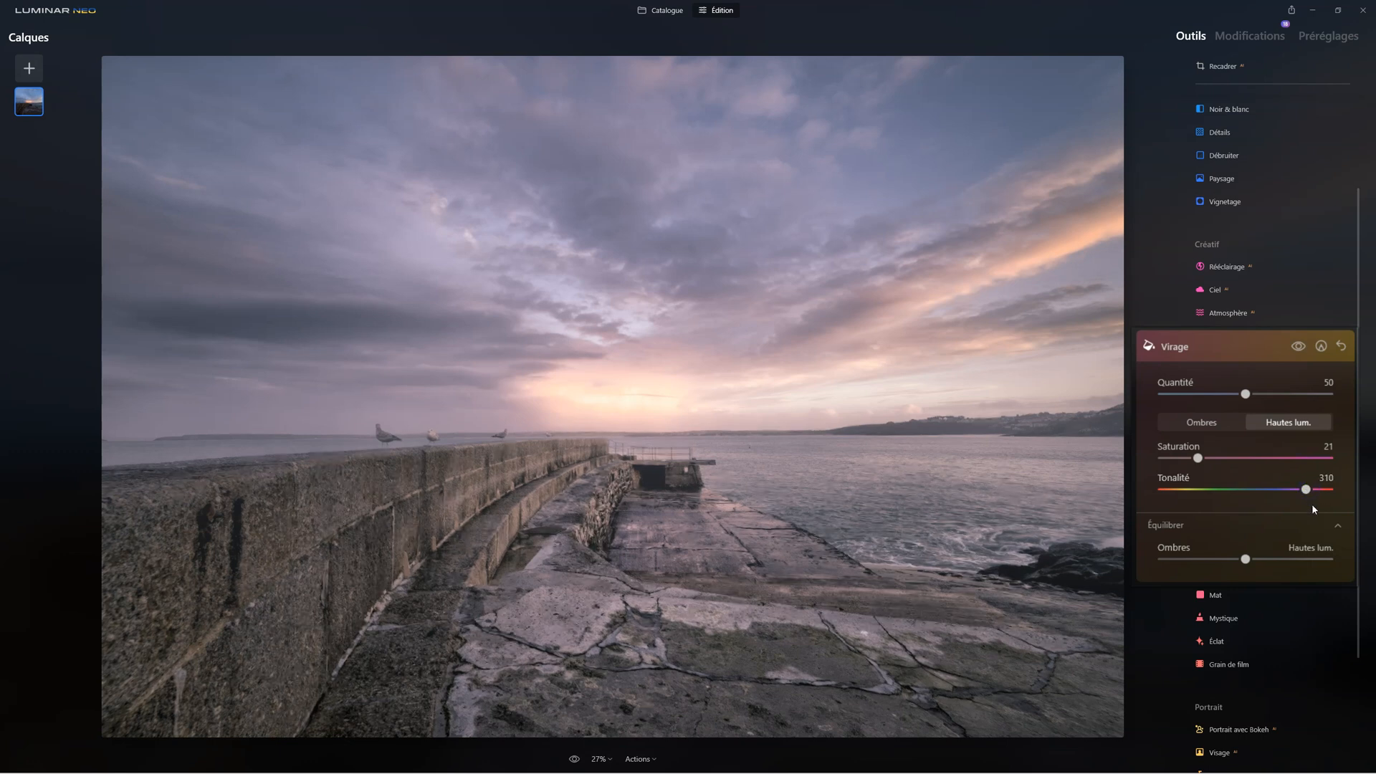
{"action": "left_click_drag", "start_coordinate": [1198, 457], "coordinate": [1225, 458]}
{"action": "left_click", "coordinate": [1299, 346]}
{"action": "left_click", "coordinate": [1300, 347]}
{"action": "left_click", "coordinate": [1300, 347]}
{"action": "left_click", "coordinate": [1300, 347]}
Reduce the second Virage's Quantité to 24, check the photo with and without it, and close the tool
{"action": "left_click_drag", "start_coordinate": [1245, 393], "coordinate": [1334, 397]}
{"action": "left_click_drag", "start_coordinate": [1328, 393], "coordinate": [1179, 447]}
{"action": "left_click_drag", "start_coordinate": [1162, 394], "coordinate": [1187, 398]}
{"action": "left_click_drag", "start_coordinate": [1196, 397], "coordinate": [1208, 394]}
{"action": "left_click", "coordinate": [1299, 348]}
{"action": "left_click", "coordinate": [1301, 349]}
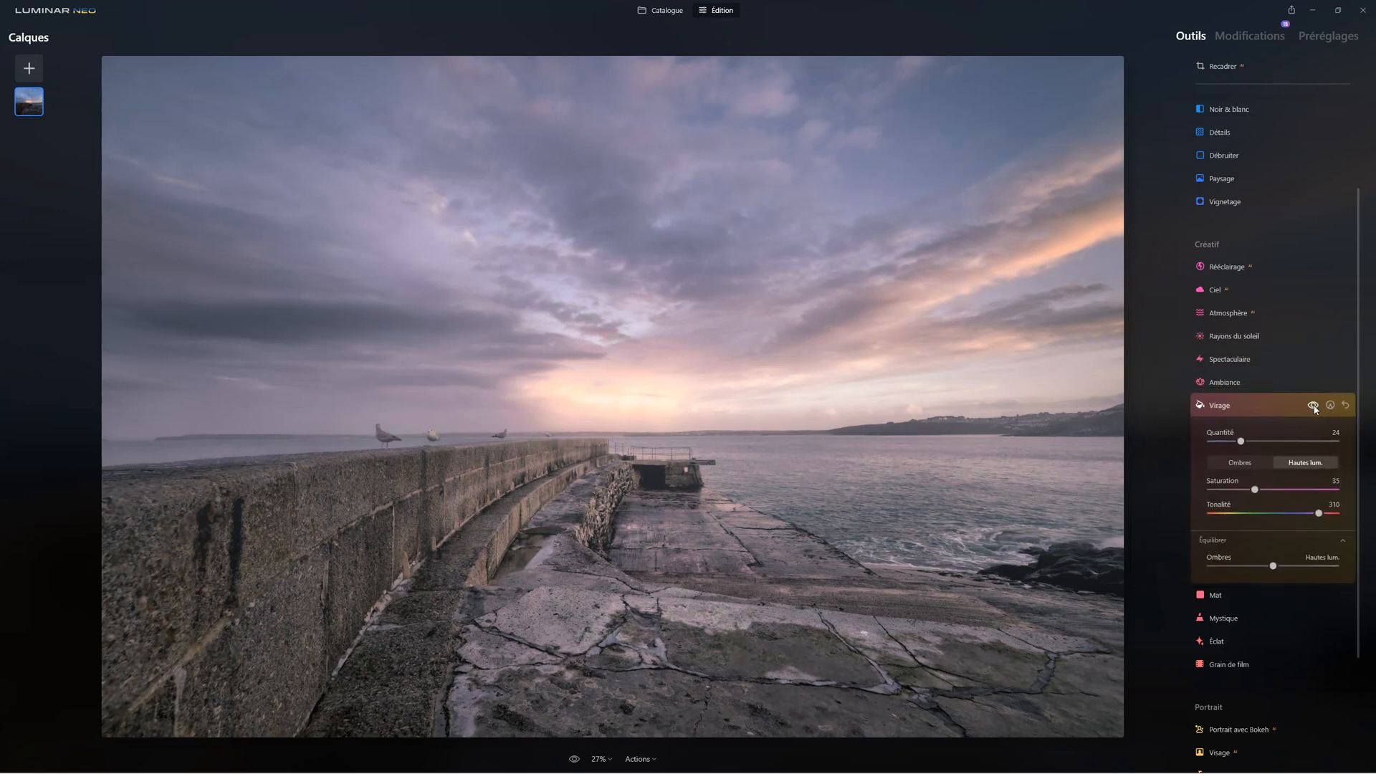
{"action": "left_click", "coordinate": [1219, 404]}
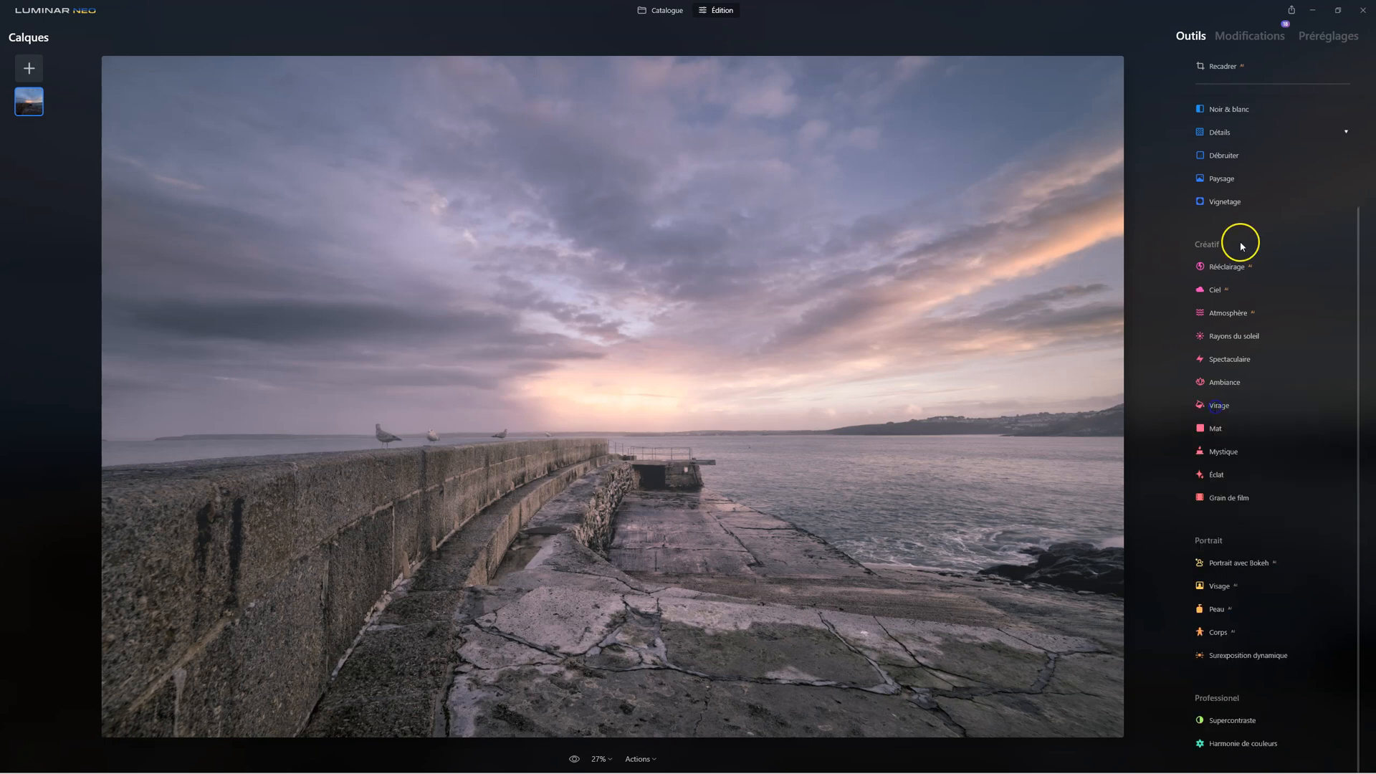
Examine the settings of both Virage edits in the list of applied modifications
{"action": "left_click", "coordinate": [1236, 35]}
{"action": "left_click", "coordinate": [1234, 108]}
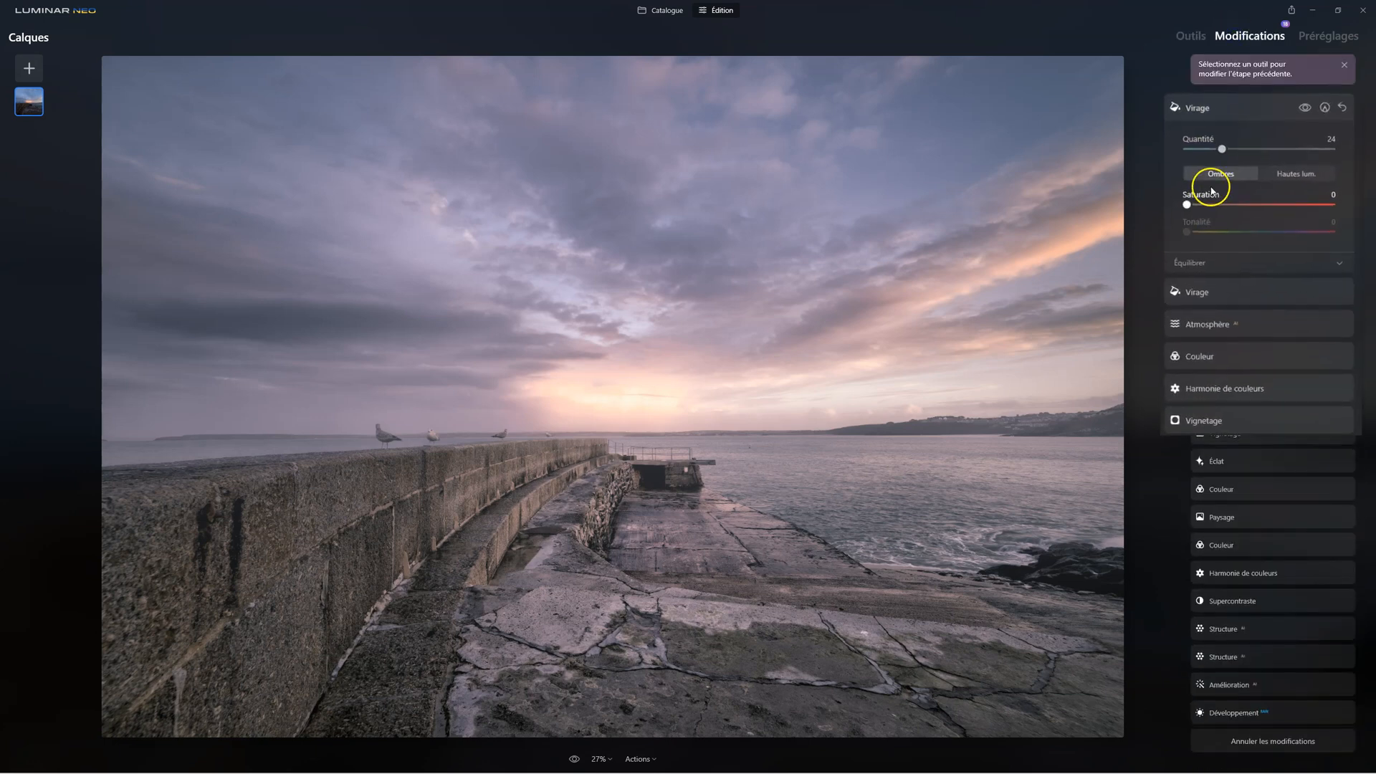
{"action": "left_click", "coordinate": [1175, 320]}
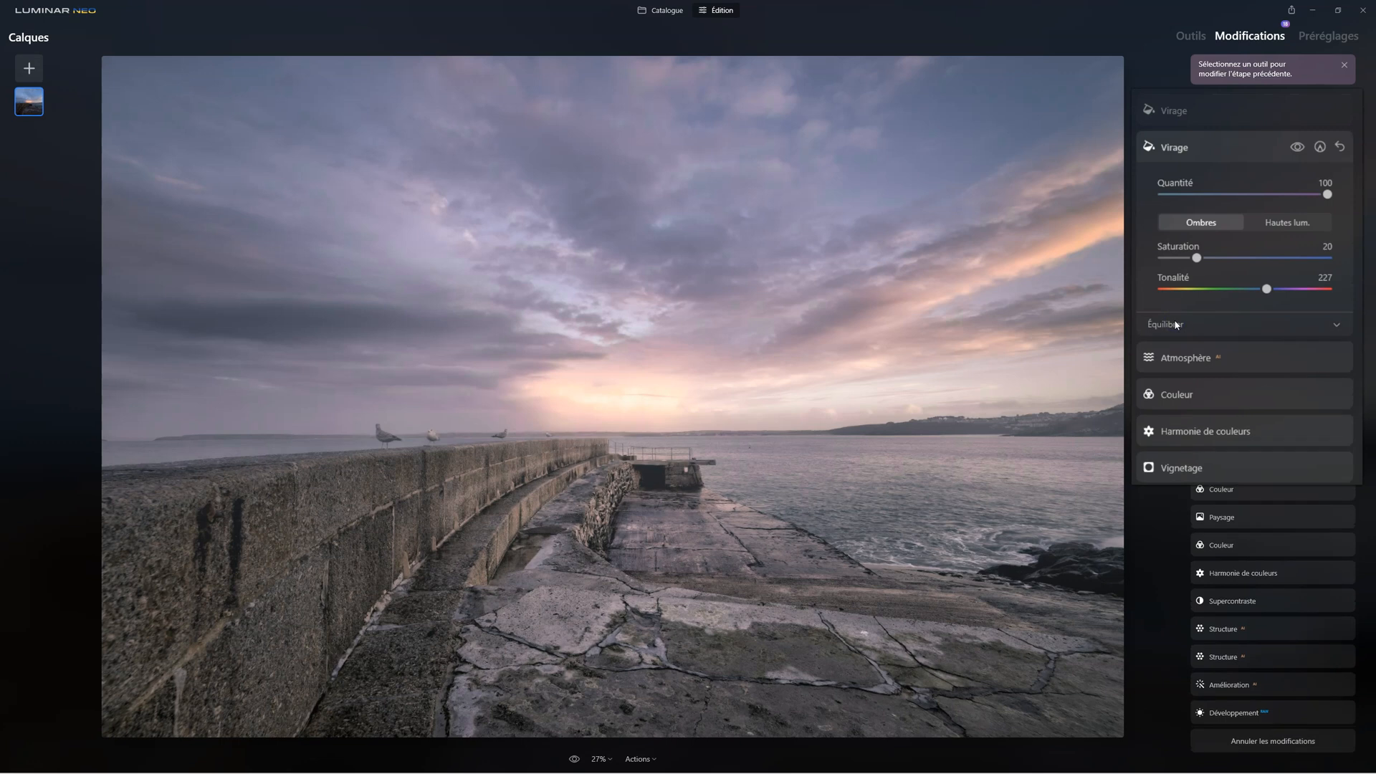
{"action": "left_click", "coordinate": [1179, 118]}
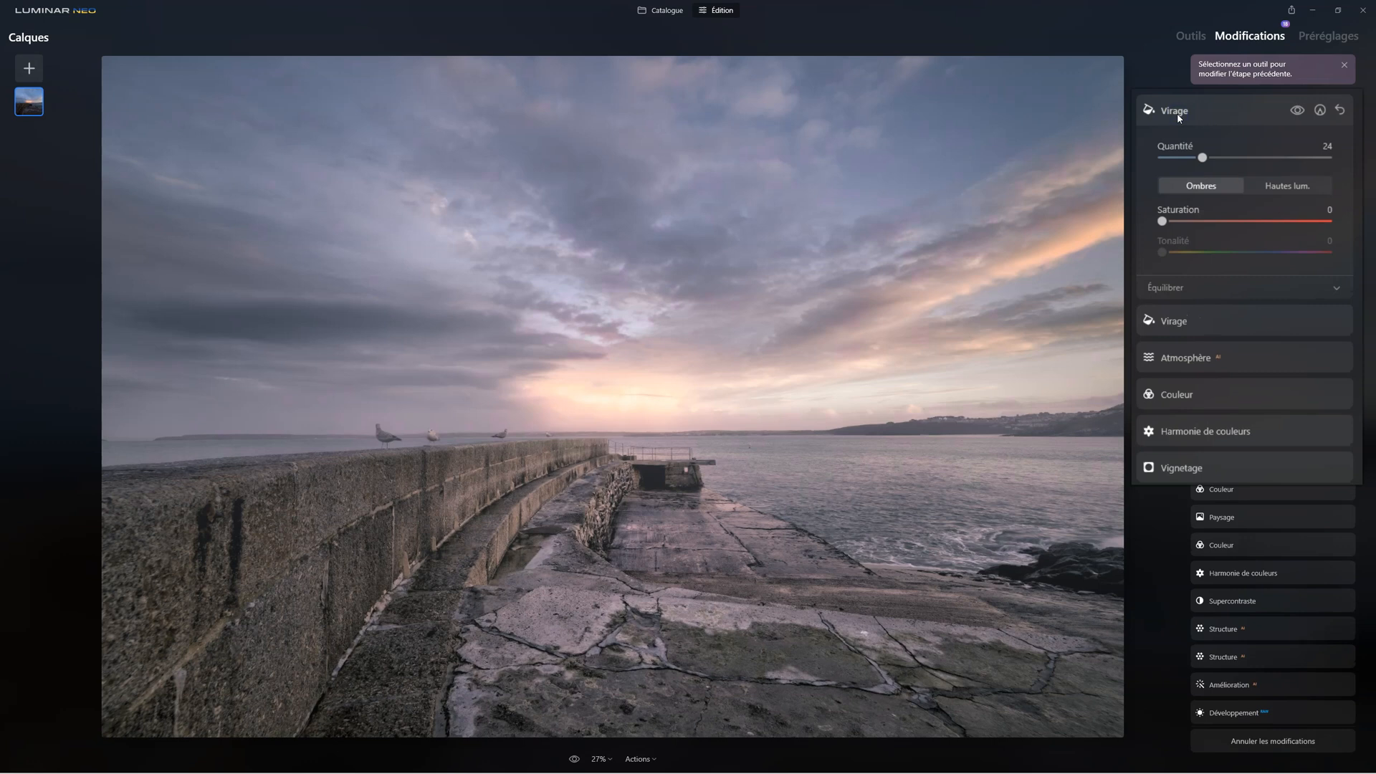
Review the latest Virage edit and compare the fully edited photo with the original
{"action": "left_click", "coordinate": [1171, 319]}
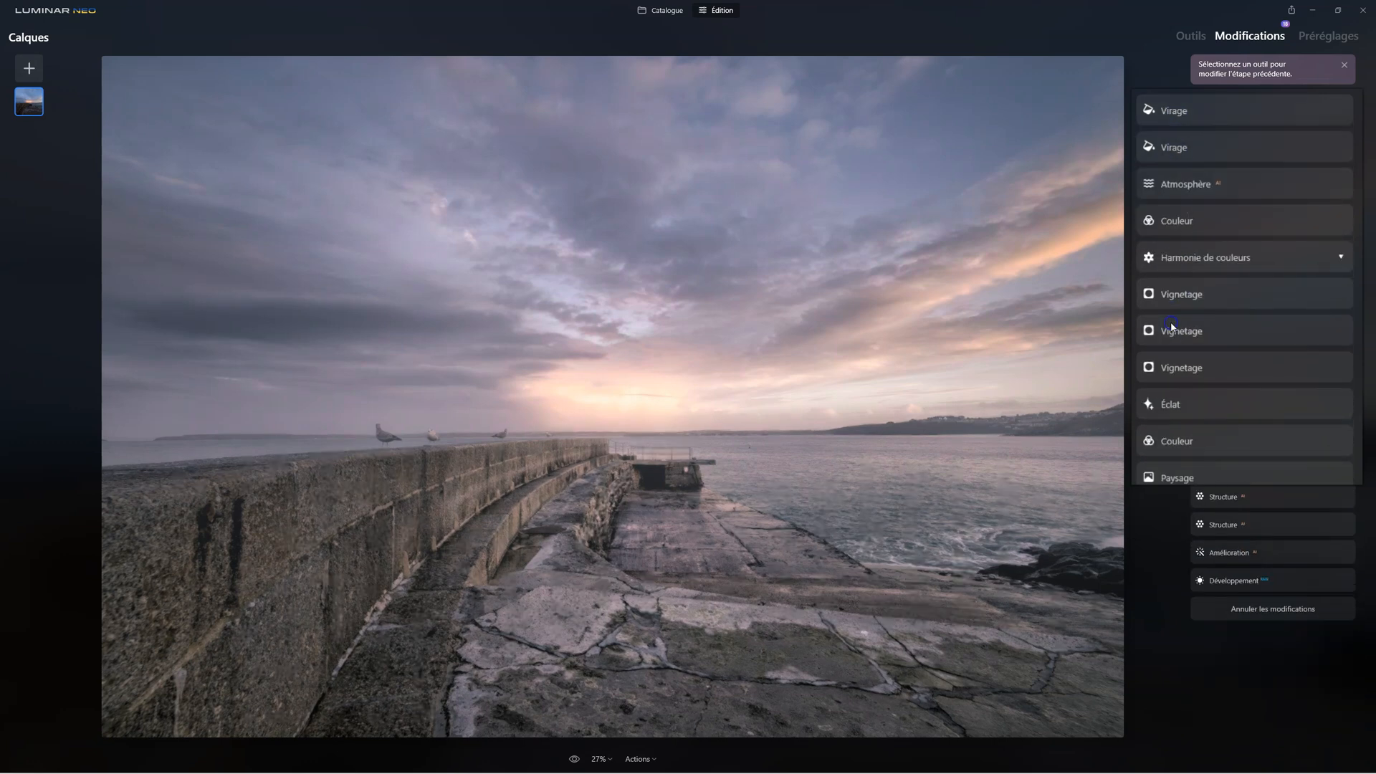
{"action": "left_click", "coordinate": [1163, 111]}
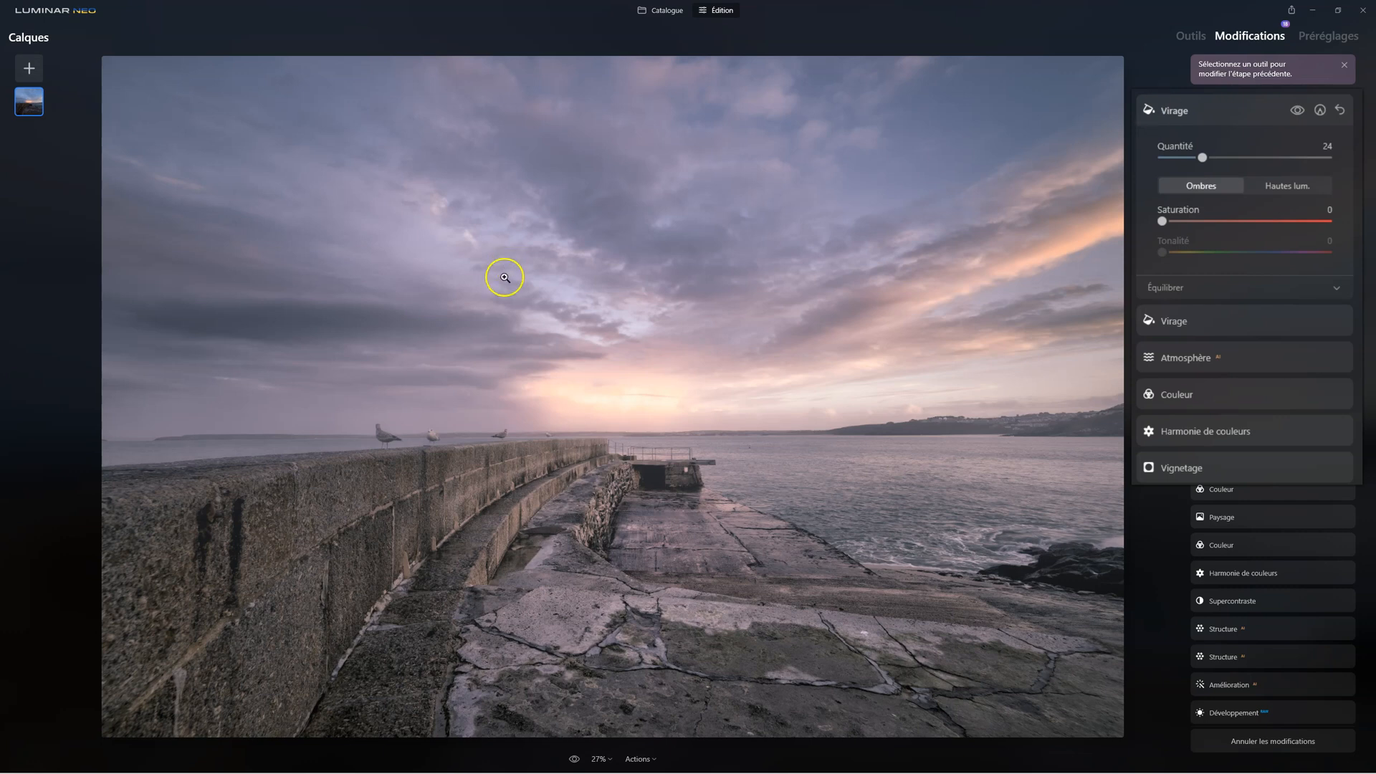
{"action": "left_click", "coordinate": [574, 760]}
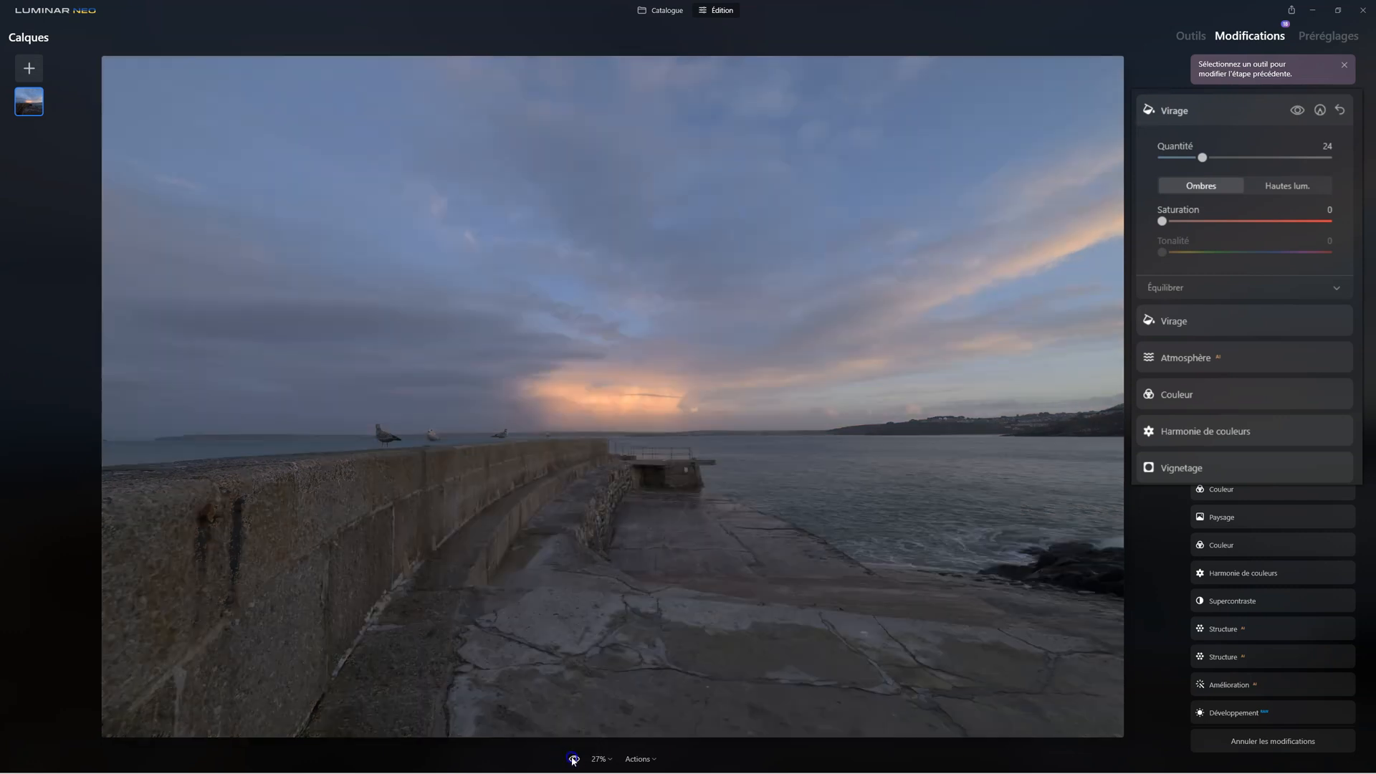
{"action": "left_click", "coordinate": [573, 759]}
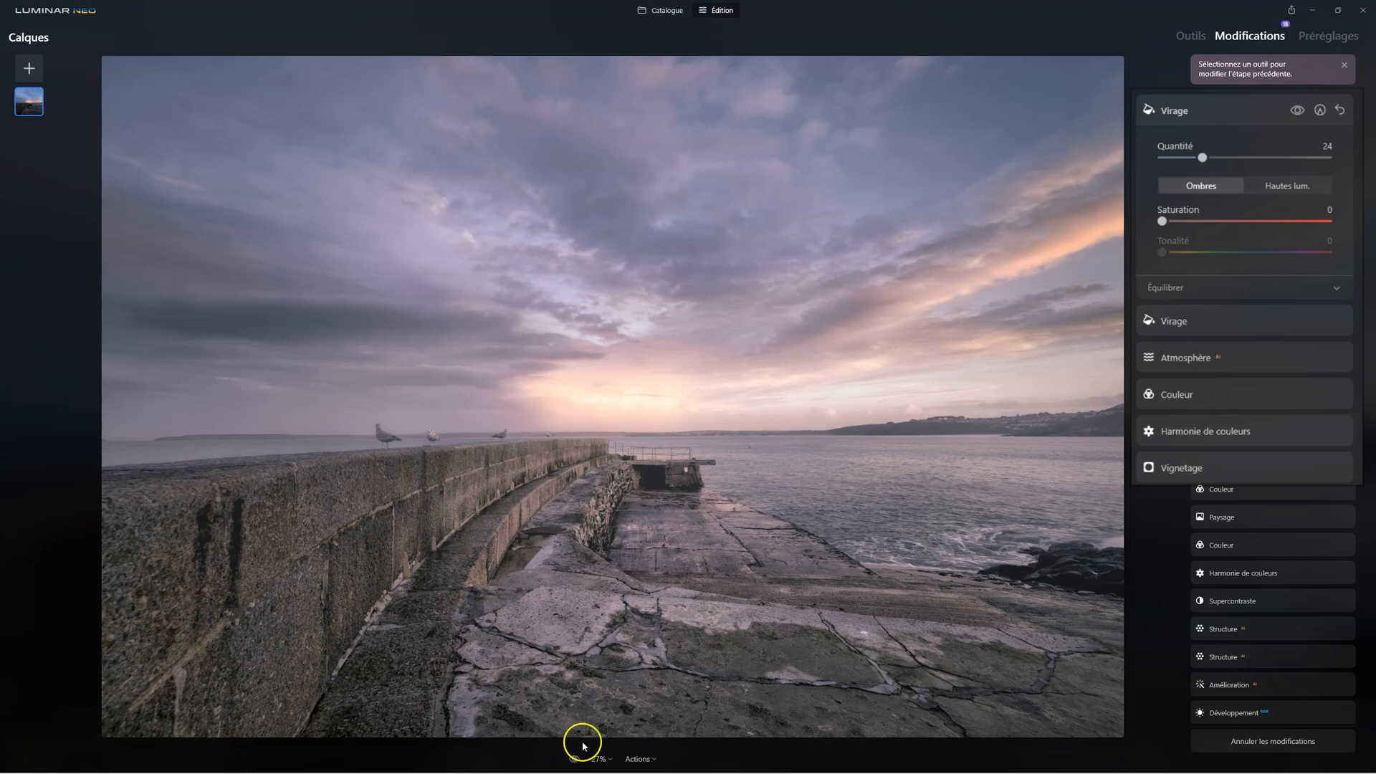
Compare the photo with and without the Atmosphère haze, remove that edit from the applied modifications, and reopen the latest Virage
{"action": "left_click", "coordinate": [1204, 357]}
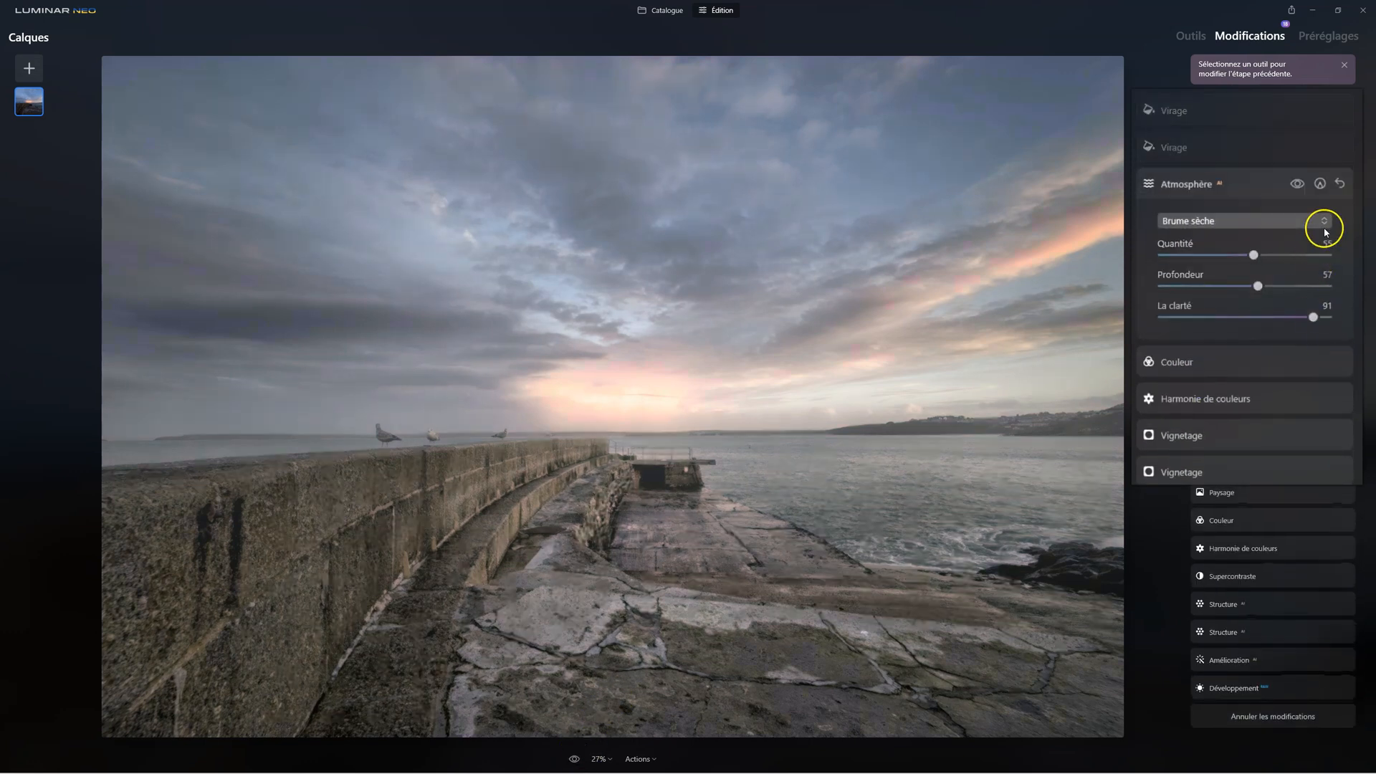
{"action": "left_click", "coordinate": [1299, 184]}
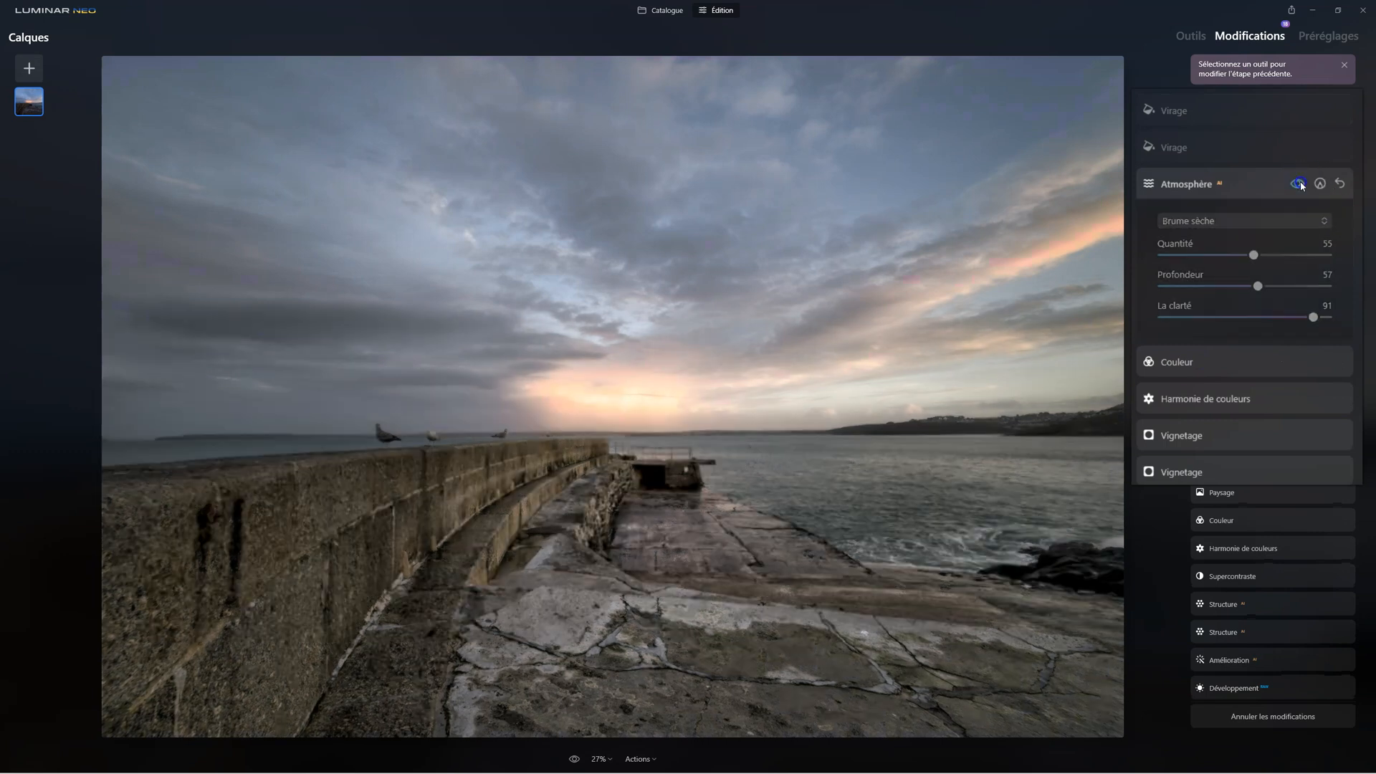
{"action": "left_click", "coordinate": [1299, 185]}
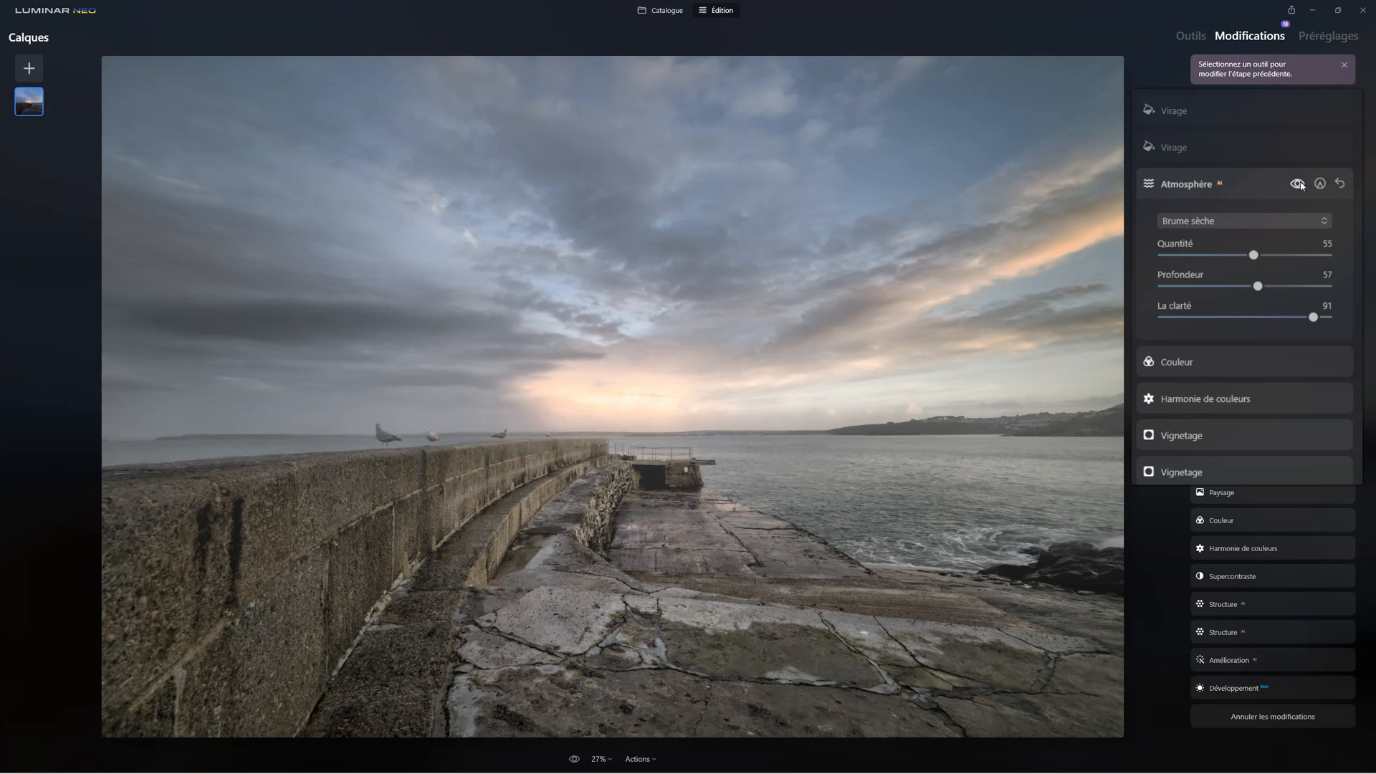
{"action": "left_click", "coordinate": [1340, 185]}
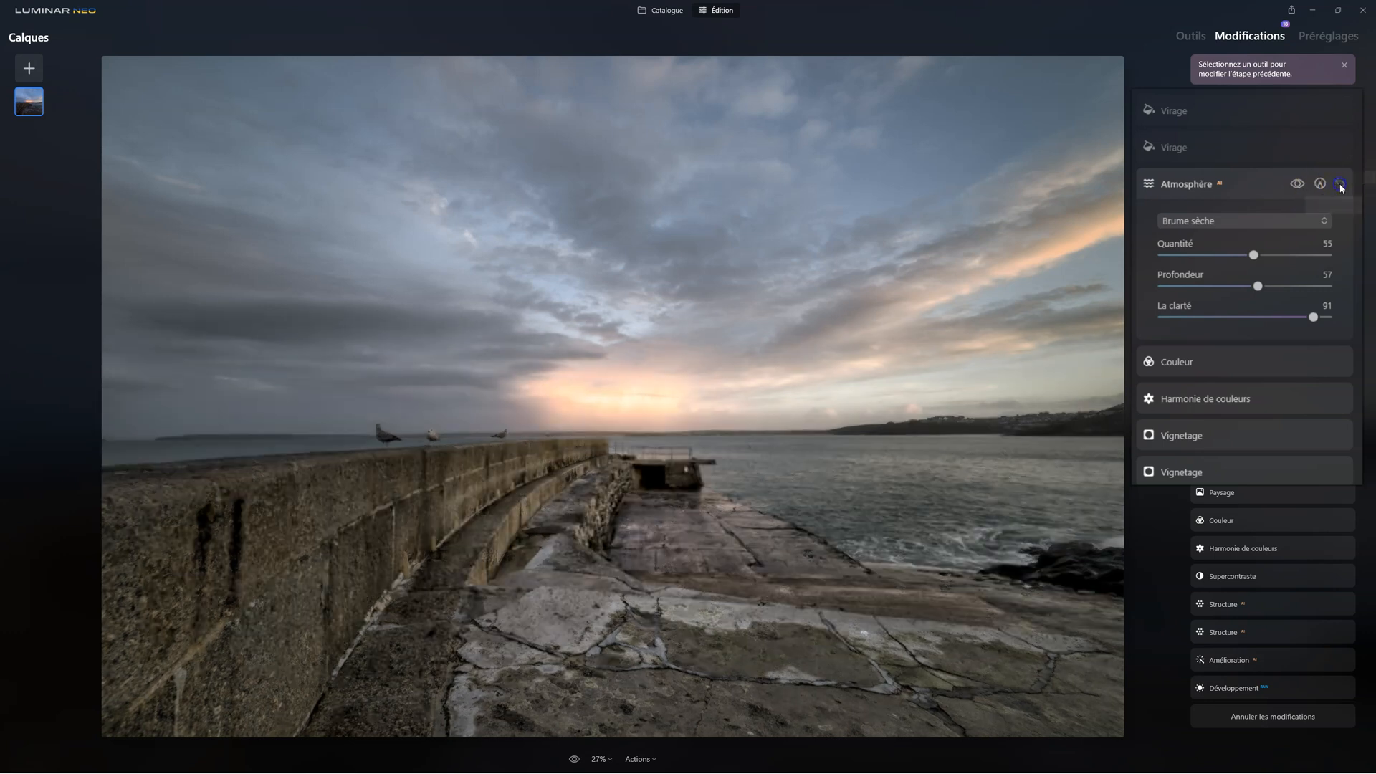
{"action": "left_click", "coordinate": [1340, 185]}
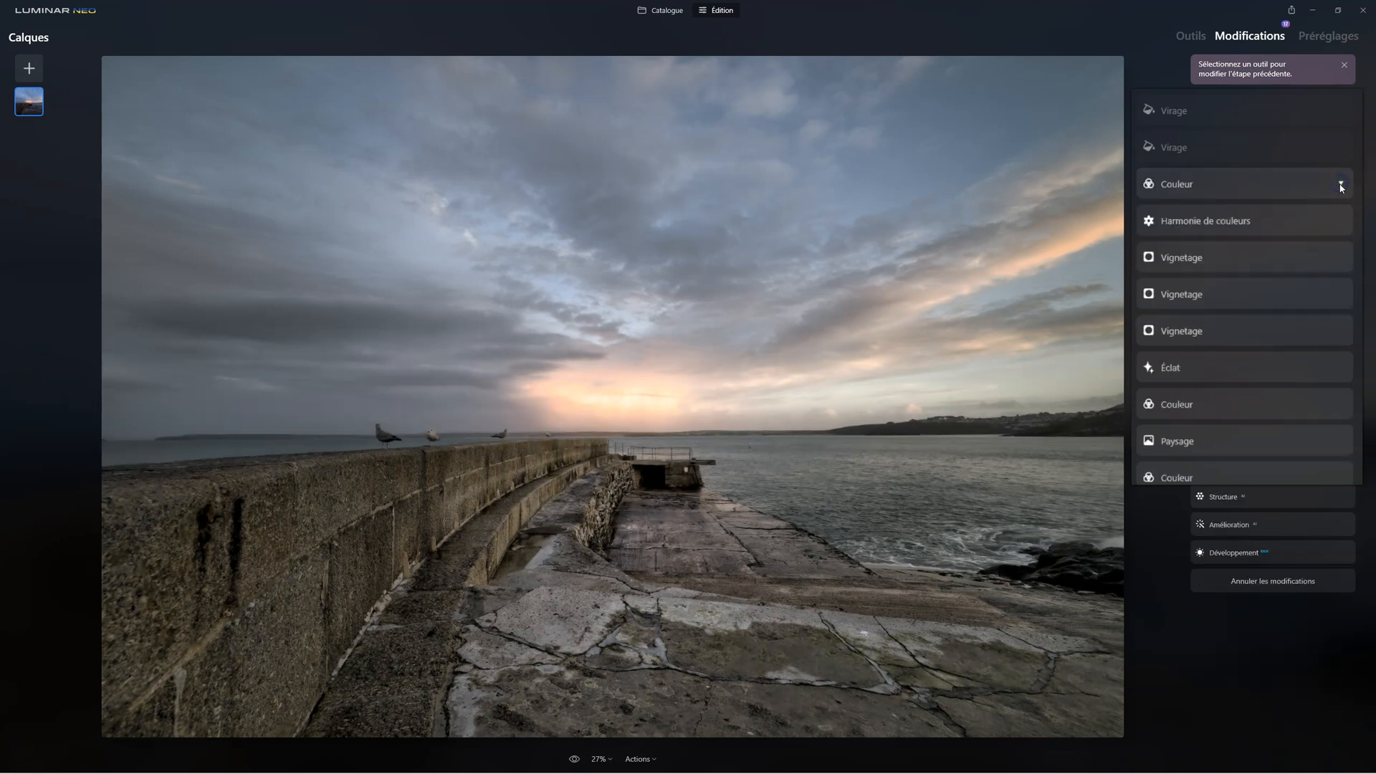
{"action": "left_click", "coordinate": [1177, 113]}
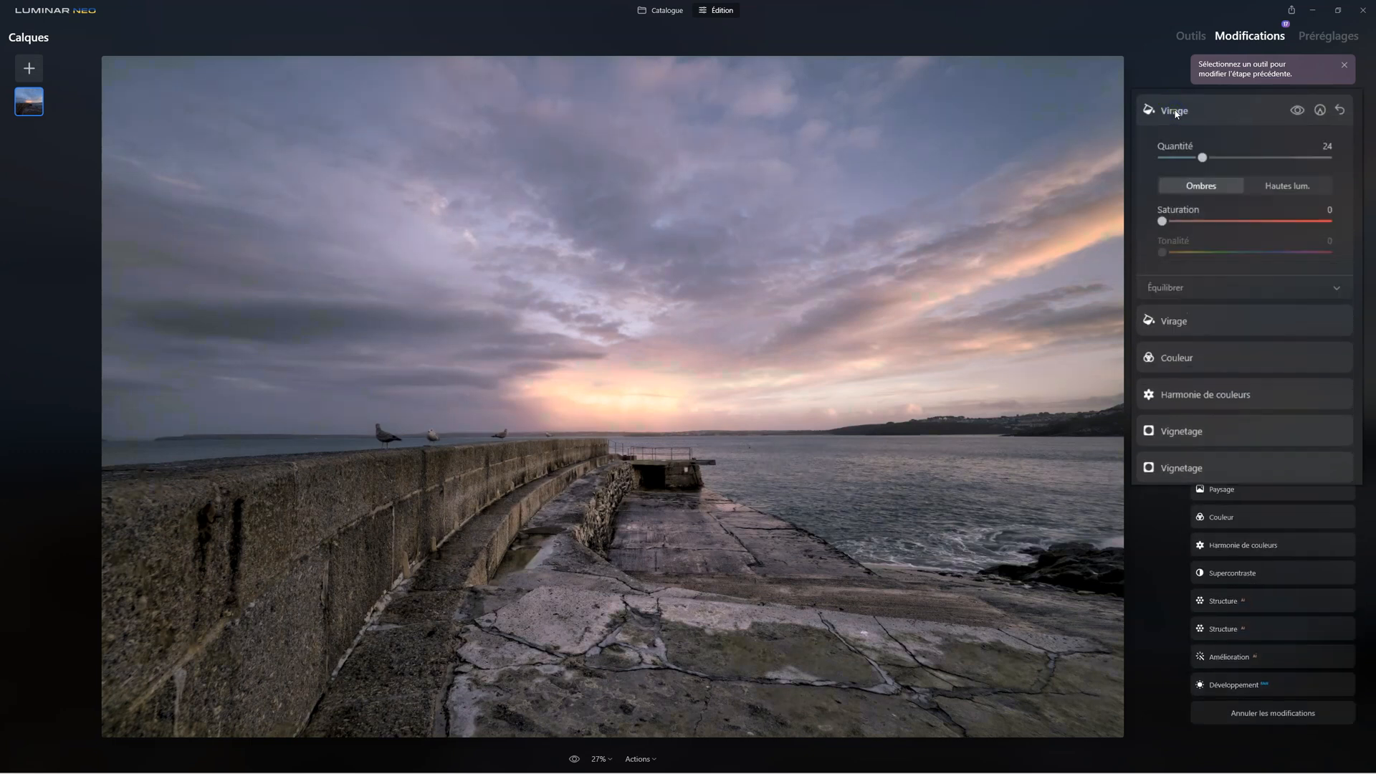